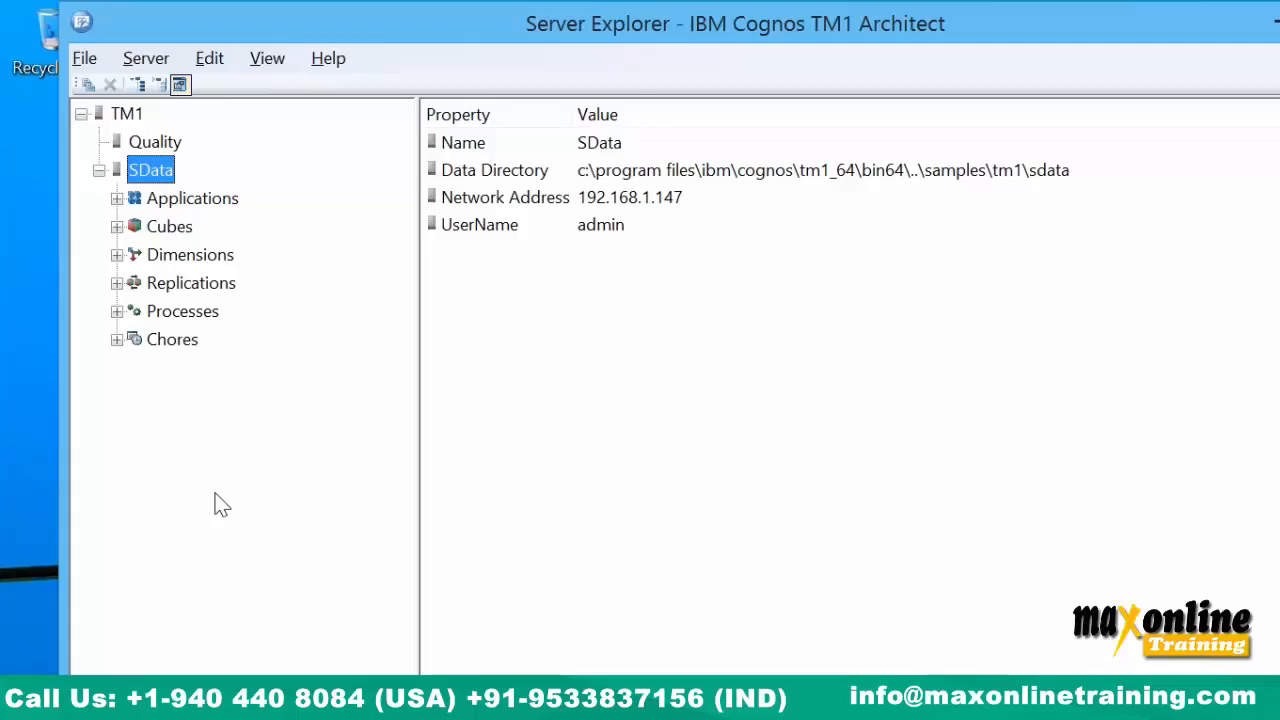
# Open File Explorer from the taskbar after viewing SData's Data Directory property.
pyautogui.click(245, 705)
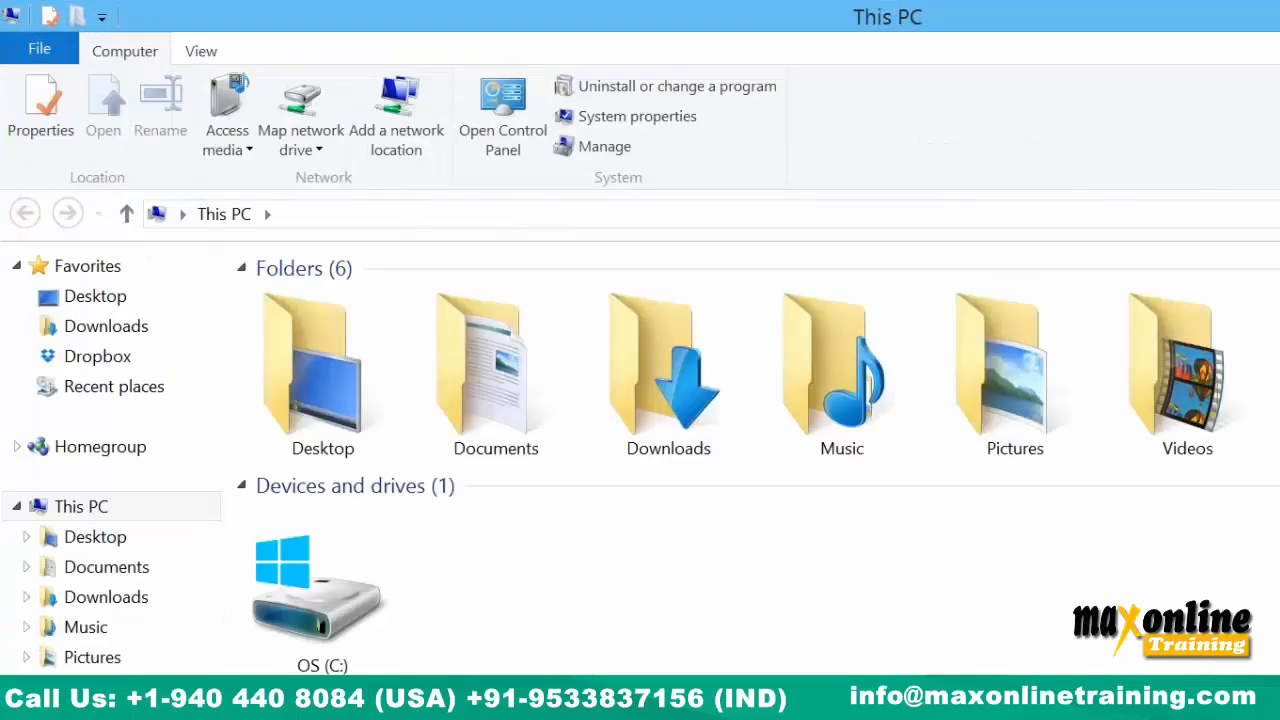
# Browse to C:\Program Files\ibm\cognos\tm1_64\samples\tm1 in File Explorer.
pyautogui.click(97, 715)
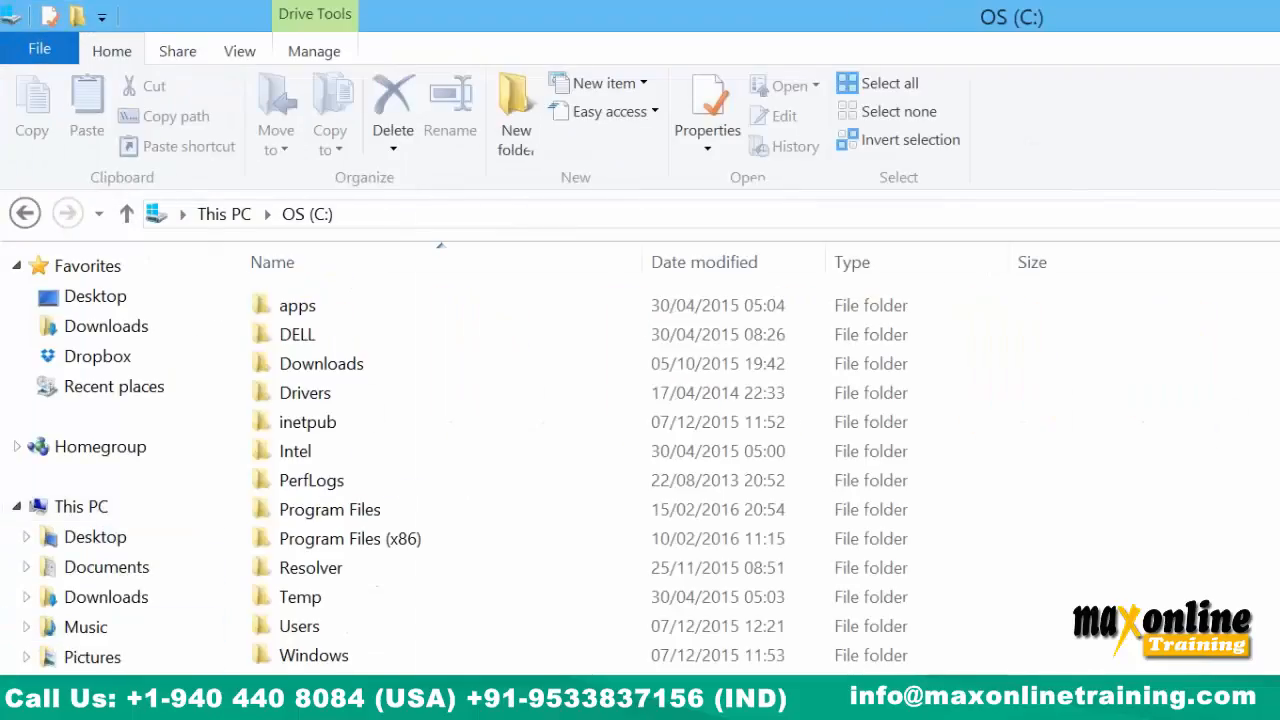
pyautogui.click(352, 540)
pyautogui.doubleClick(352, 540)
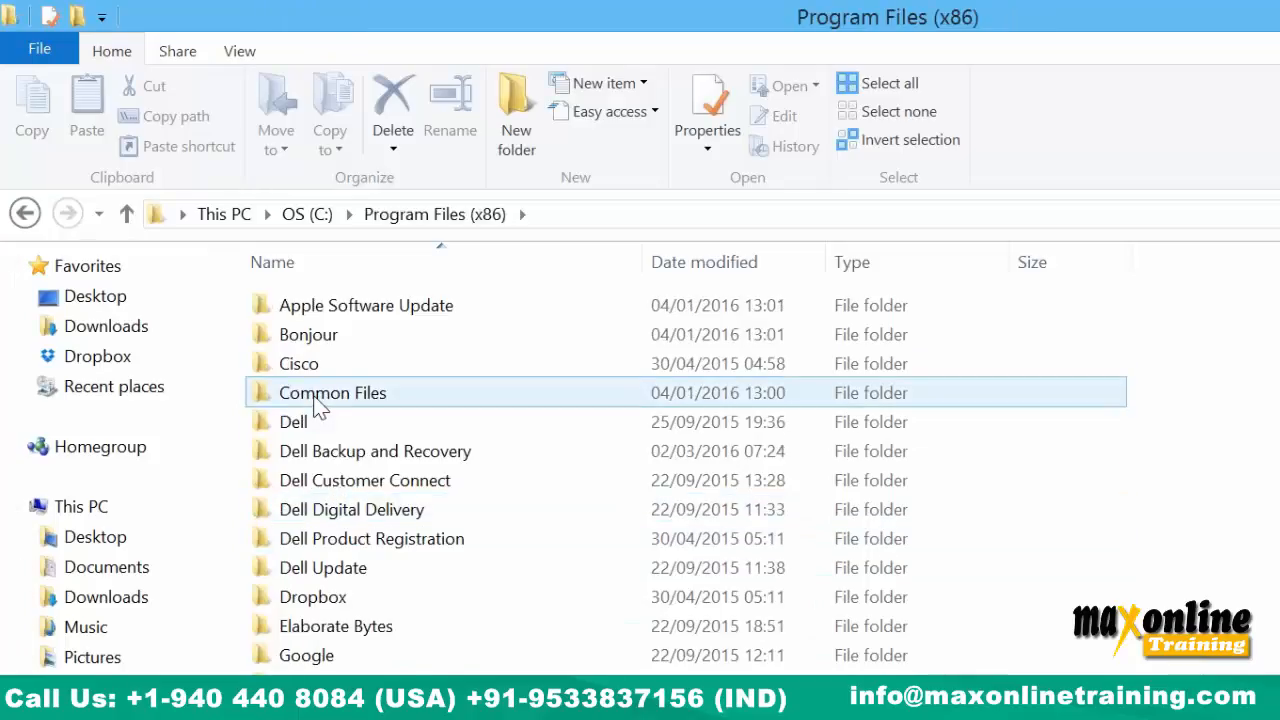
pyautogui.press('BackSpace')
pyautogui.doubleClick(341, 508)
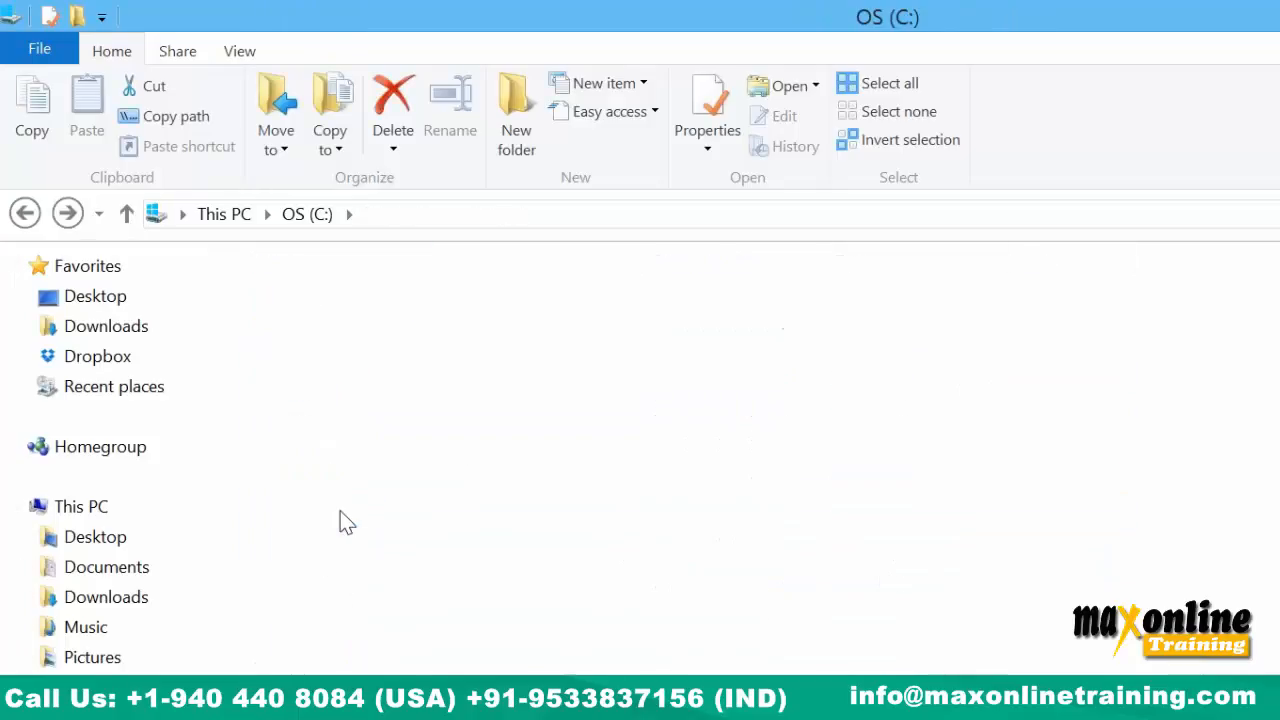
pyautogui.doubleClick(334, 426)
pyautogui.doubleClick(334, 315)
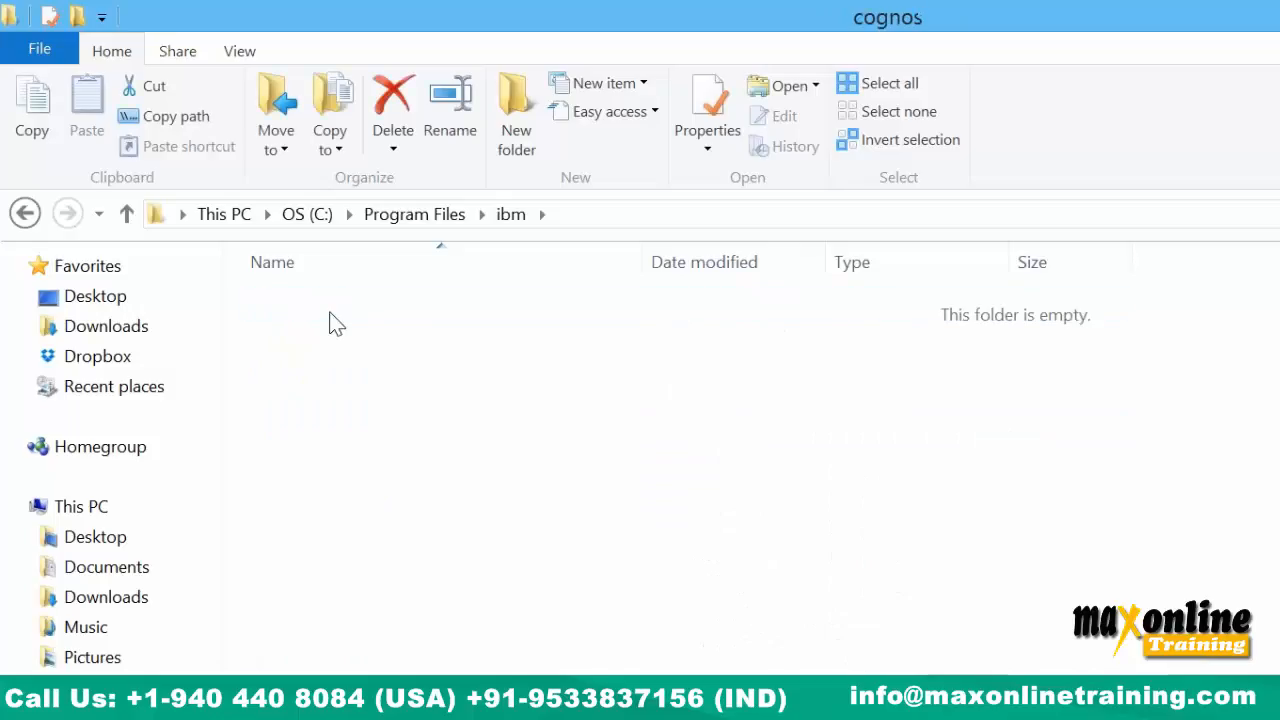
pyautogui.click(333, 318)
pyautogui.doubleClick(316, 364)
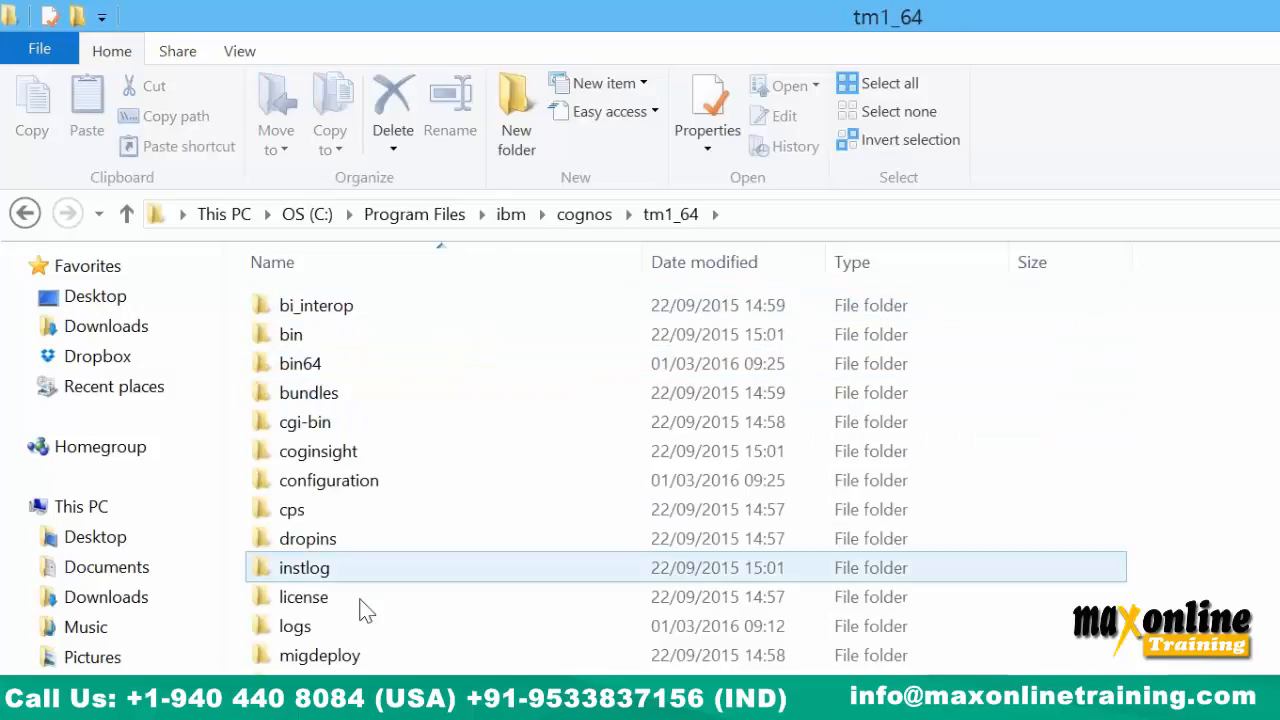
pyautogui.doubleClick(316, 710)
pyautogui.doubleClick(292, 311)
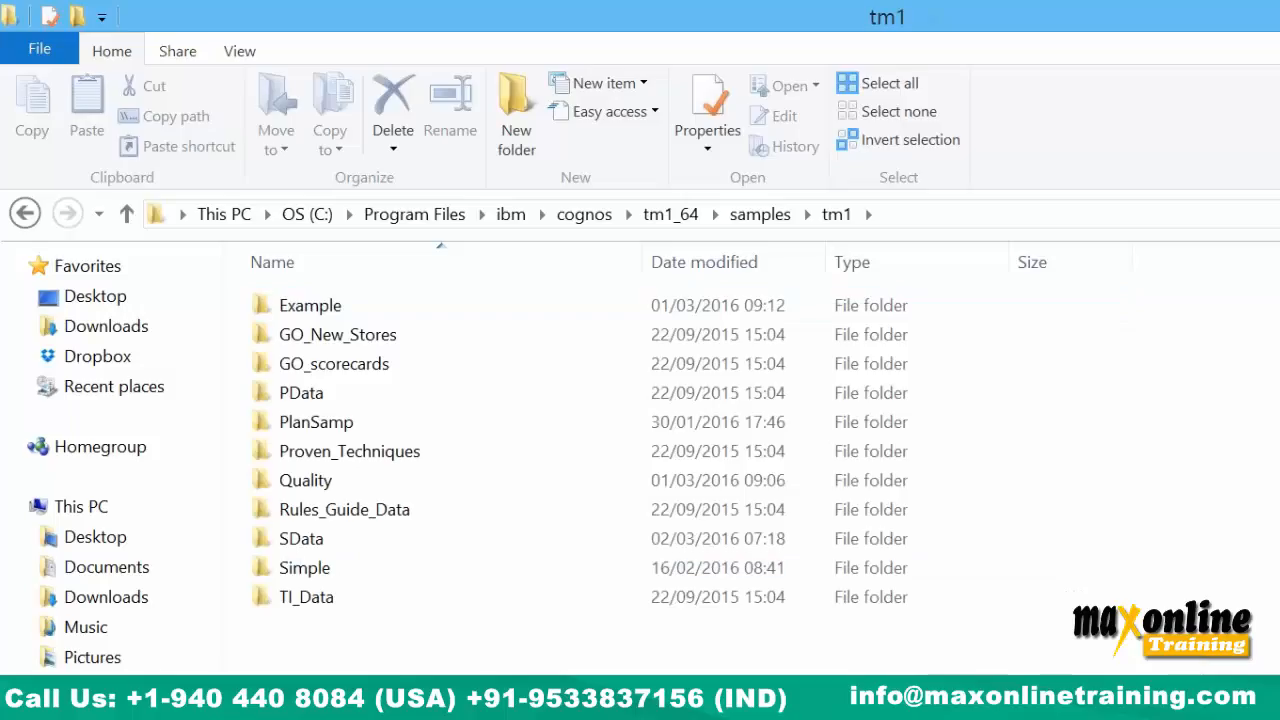
# Create a new folder in tm1 named English, fixing the 'ENglish' typo.
pyautogui.rightClick(394, 668)
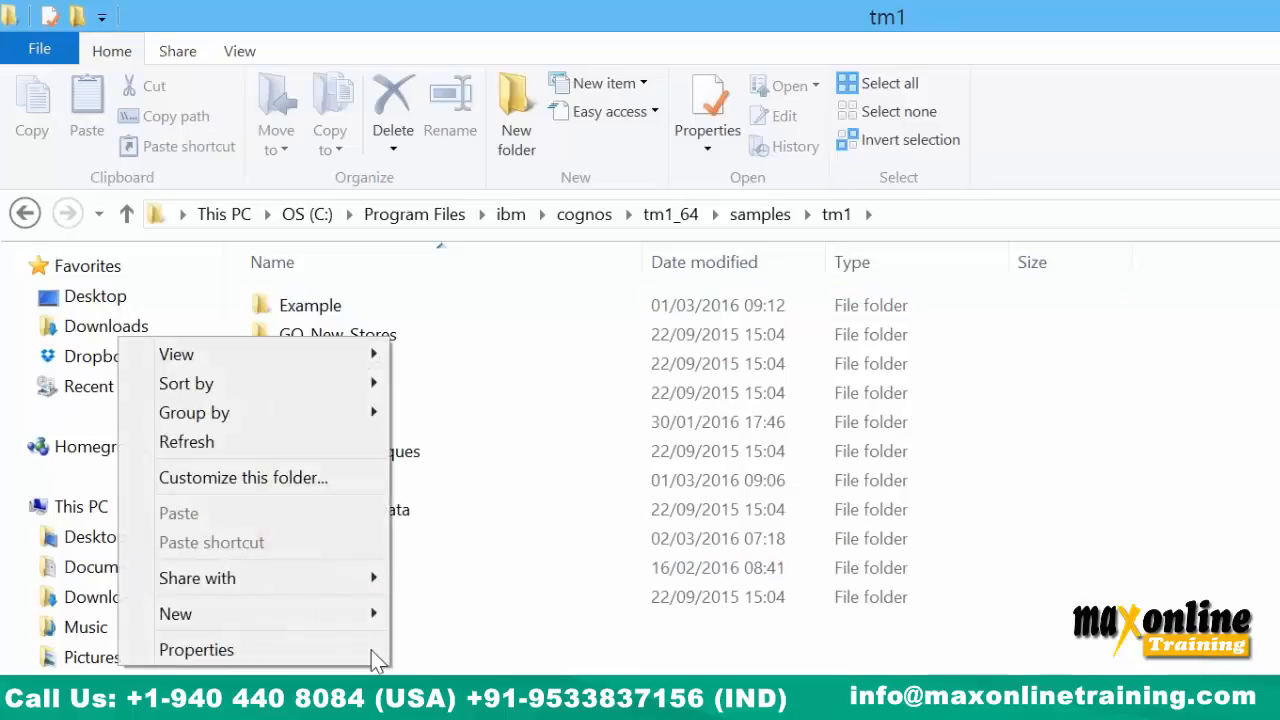
pyautogui.moveTo(330, 622)
pyautogui.click(440, 614)
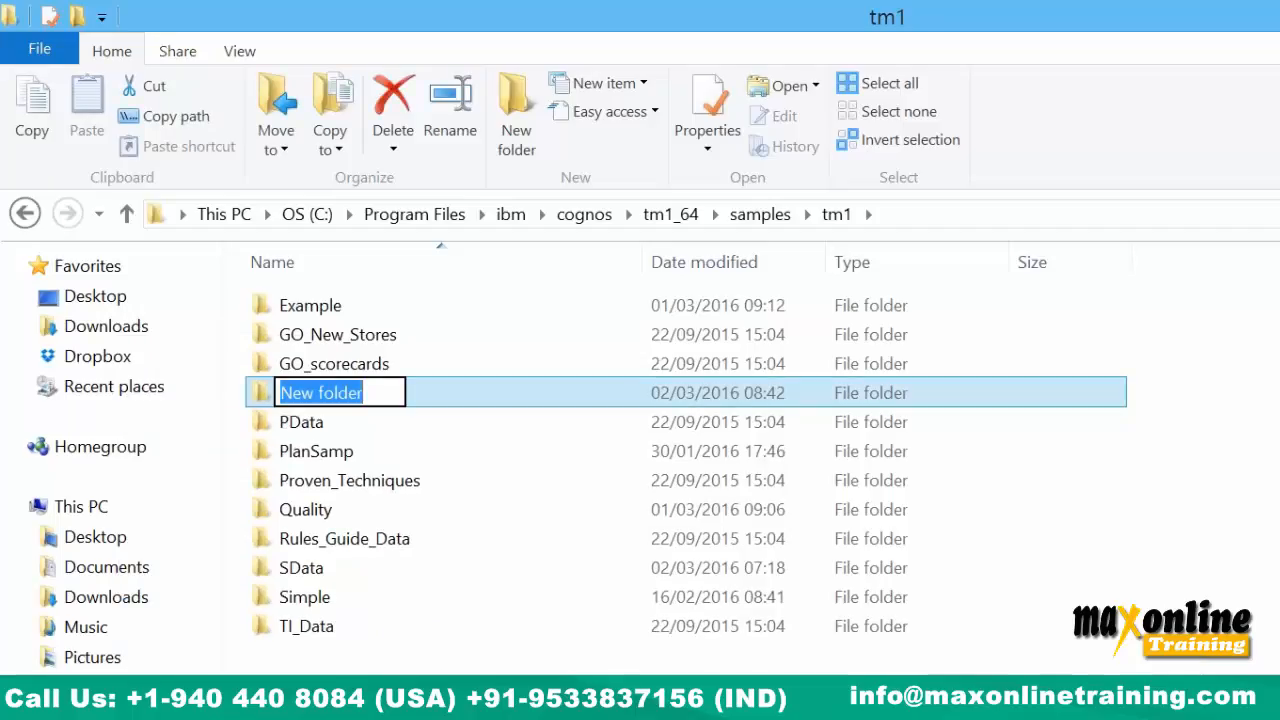
pyautogui.write('ENglish')
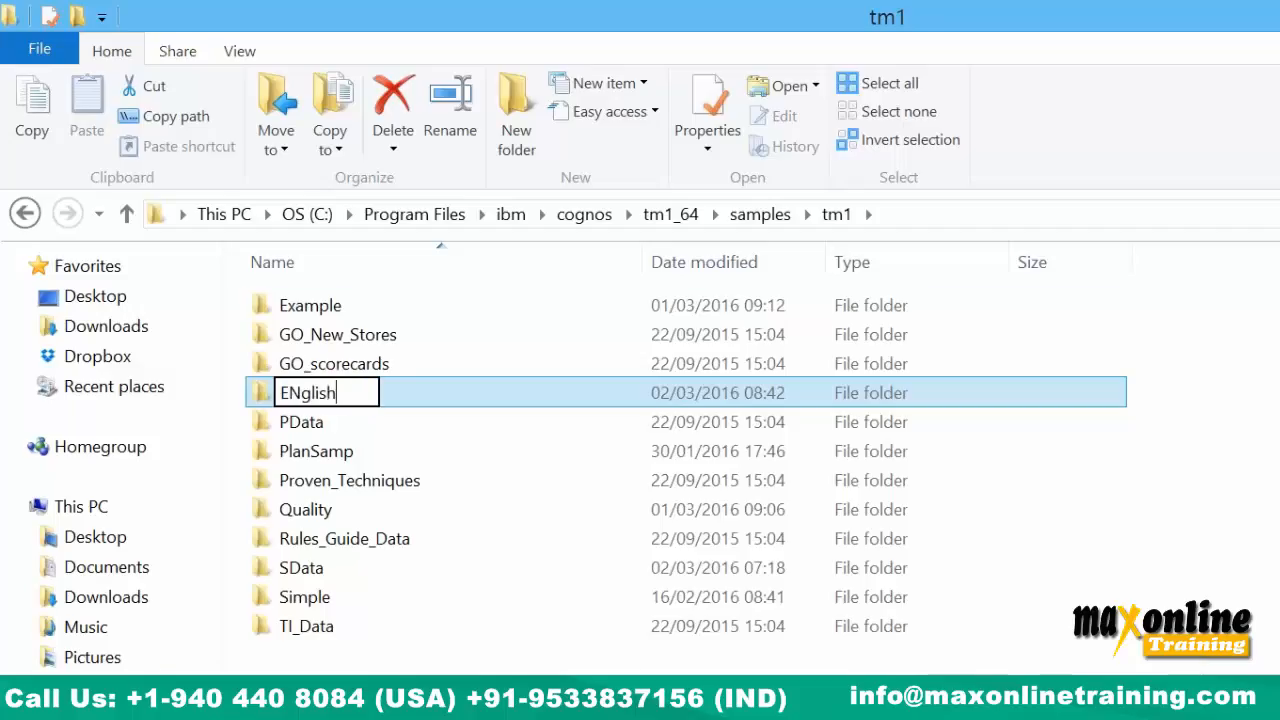
pyautogui.press('Return')
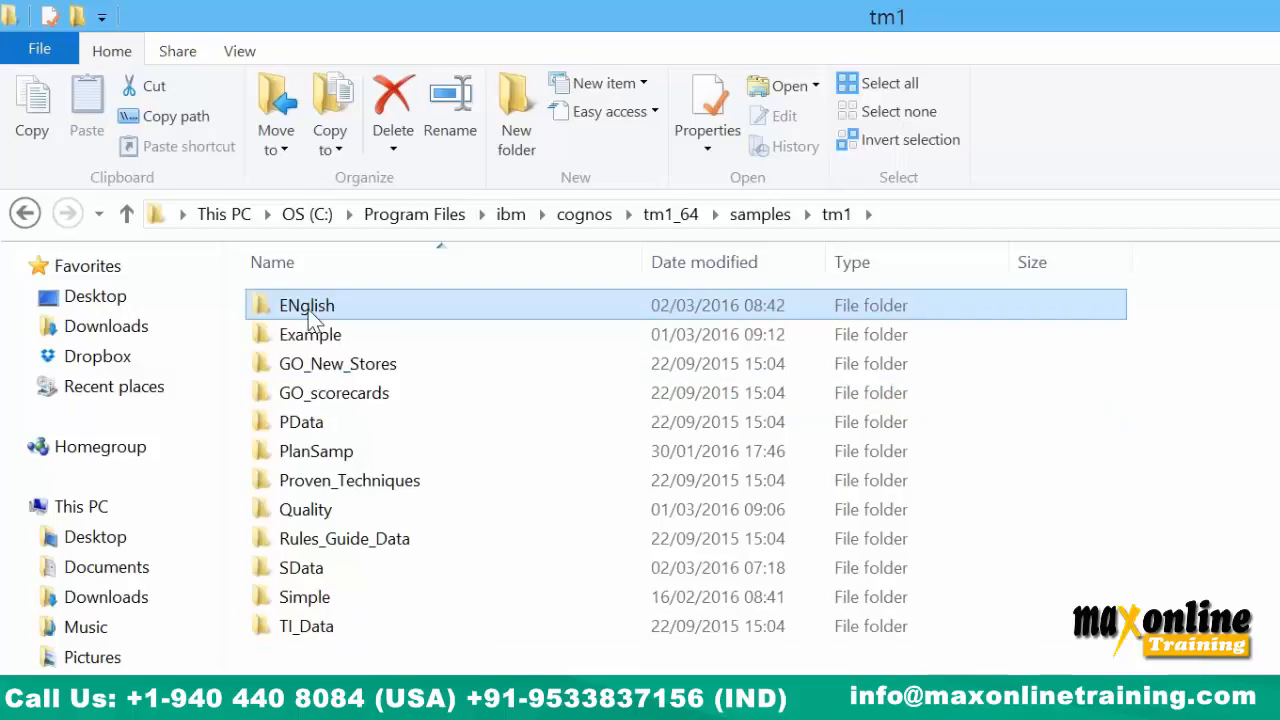
pyautogui.rightClick(373, 307)
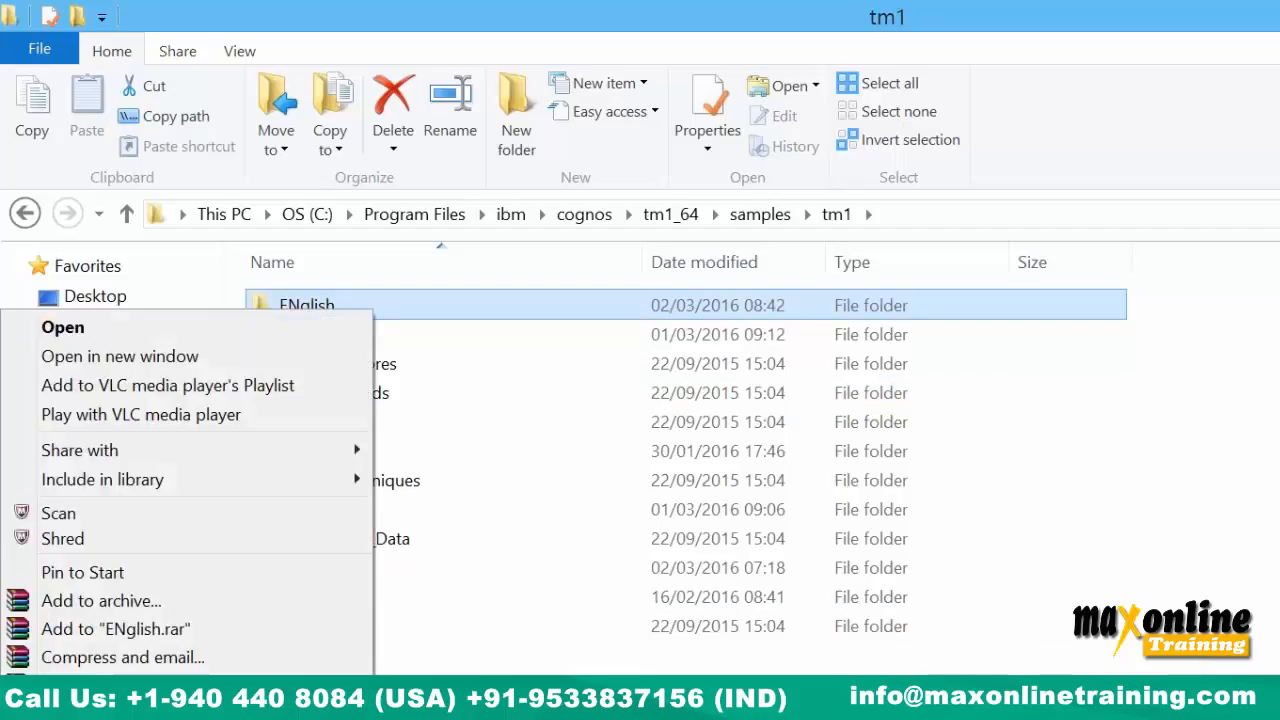
pyautogui.click(160, 717)
pyautogui.write('En')
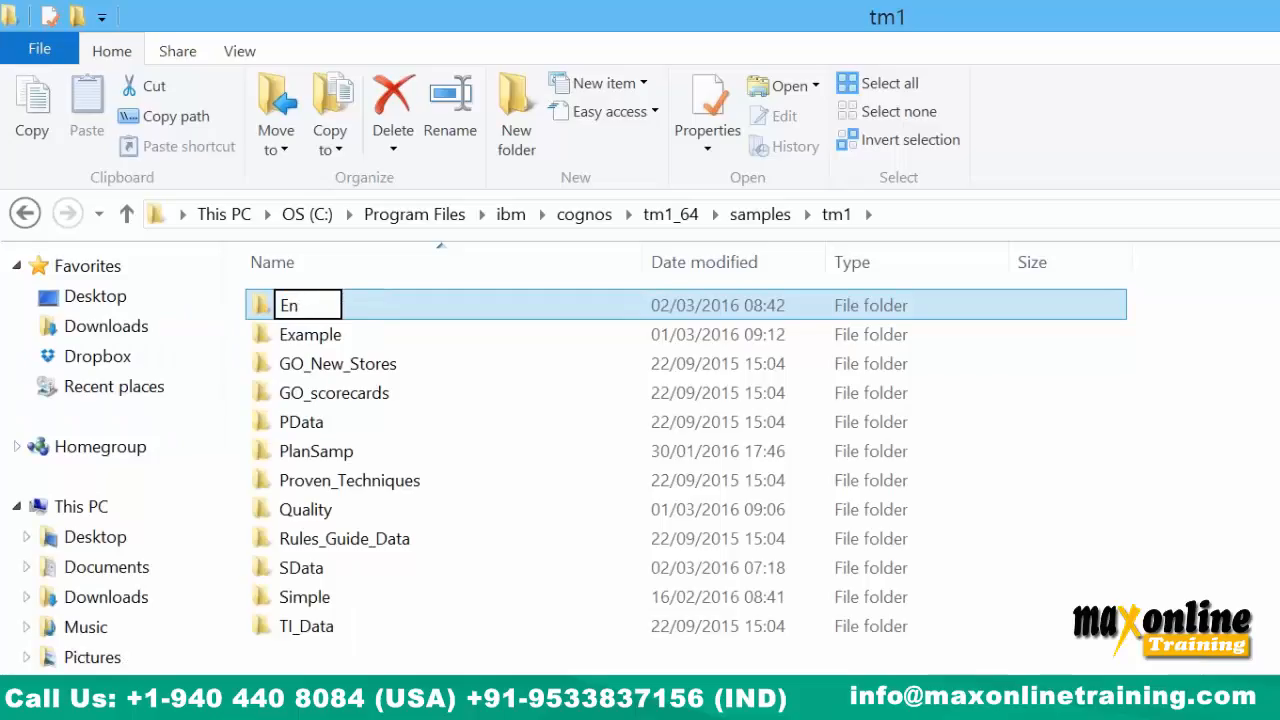
pyautogui.write('glish')
pyautogui.press('Return')
pyautogui.press('Return')
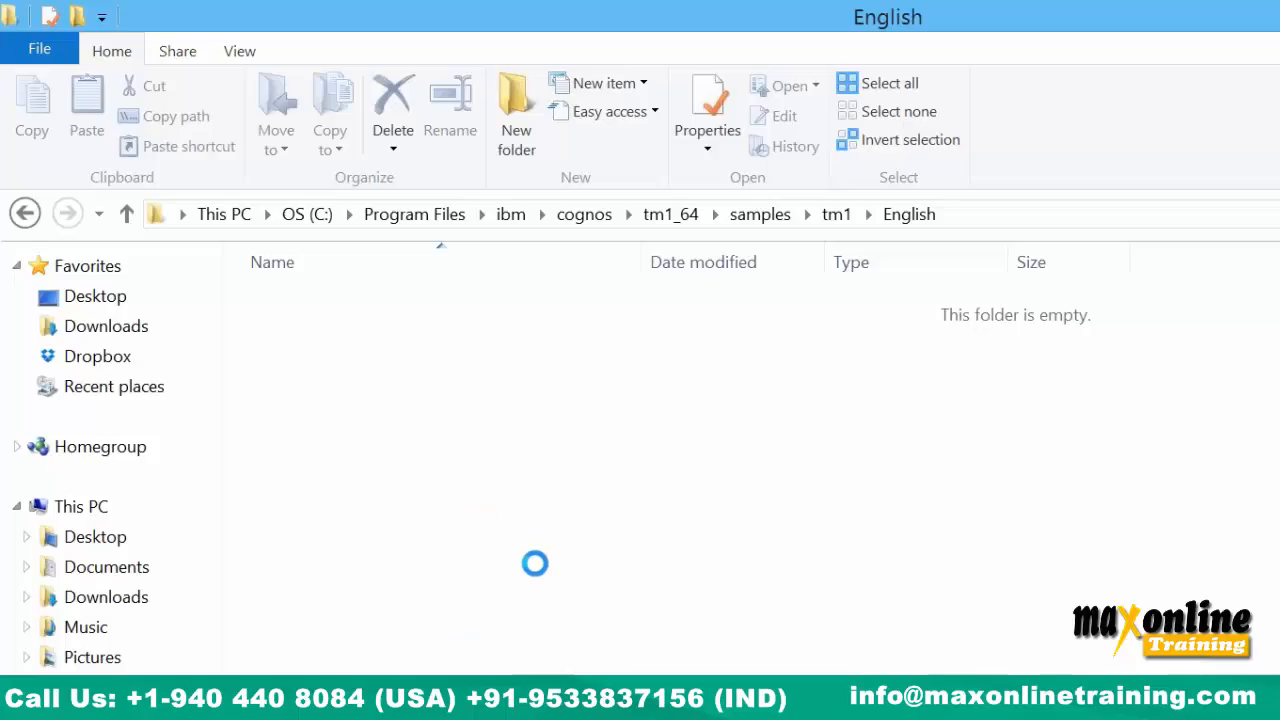
# Add Data and Logs subfolders inside English, then open the Data folder.
pyautogui.rightClick(360, 420)
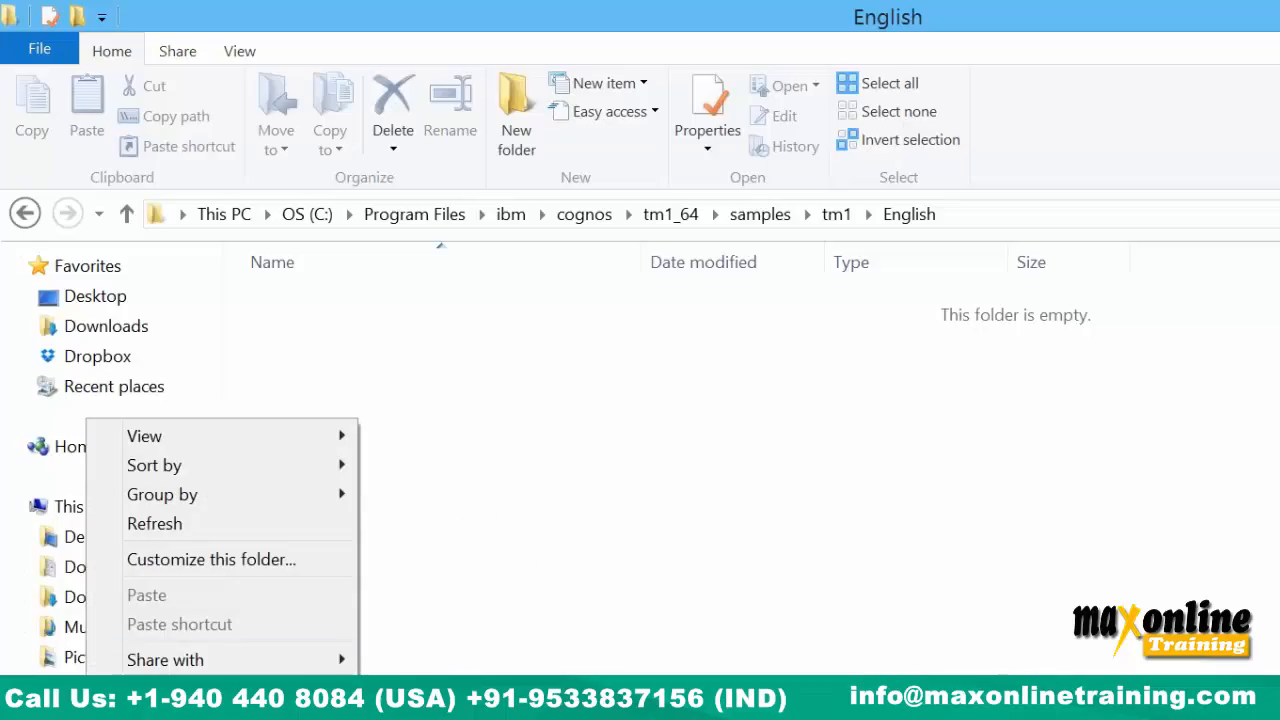
pyautogui.hotkey('ctrl', 'shift', 'n')
pyautogui.write('Data')
pyautogui.press('Return')
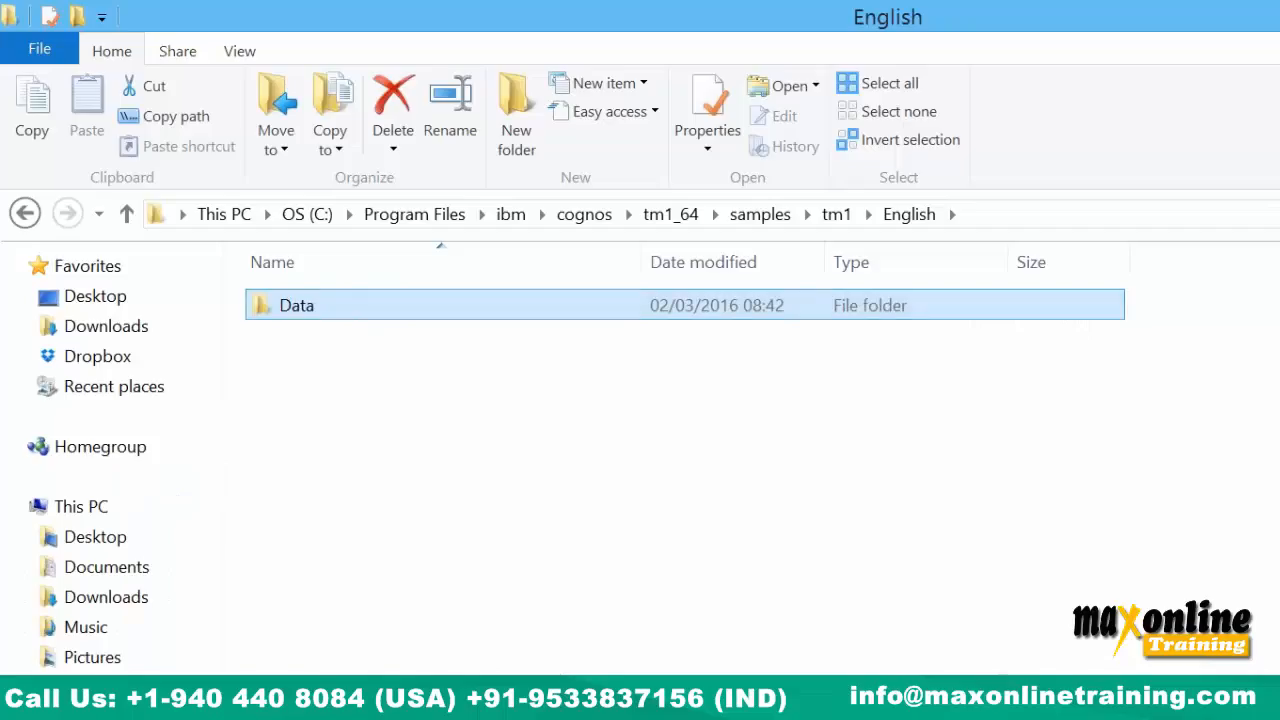
pyautogui.click(388, 466)
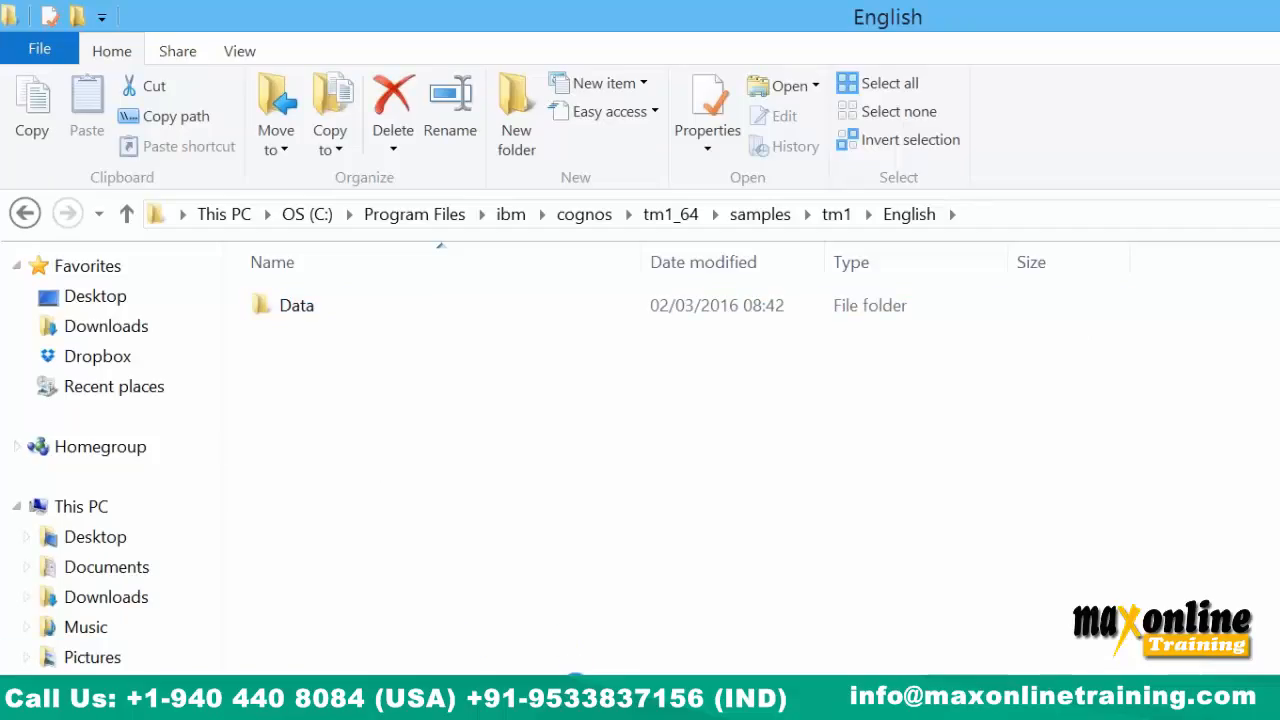
pyautogui.rightClick(387, 456)
pyautogui.click(450, 715)
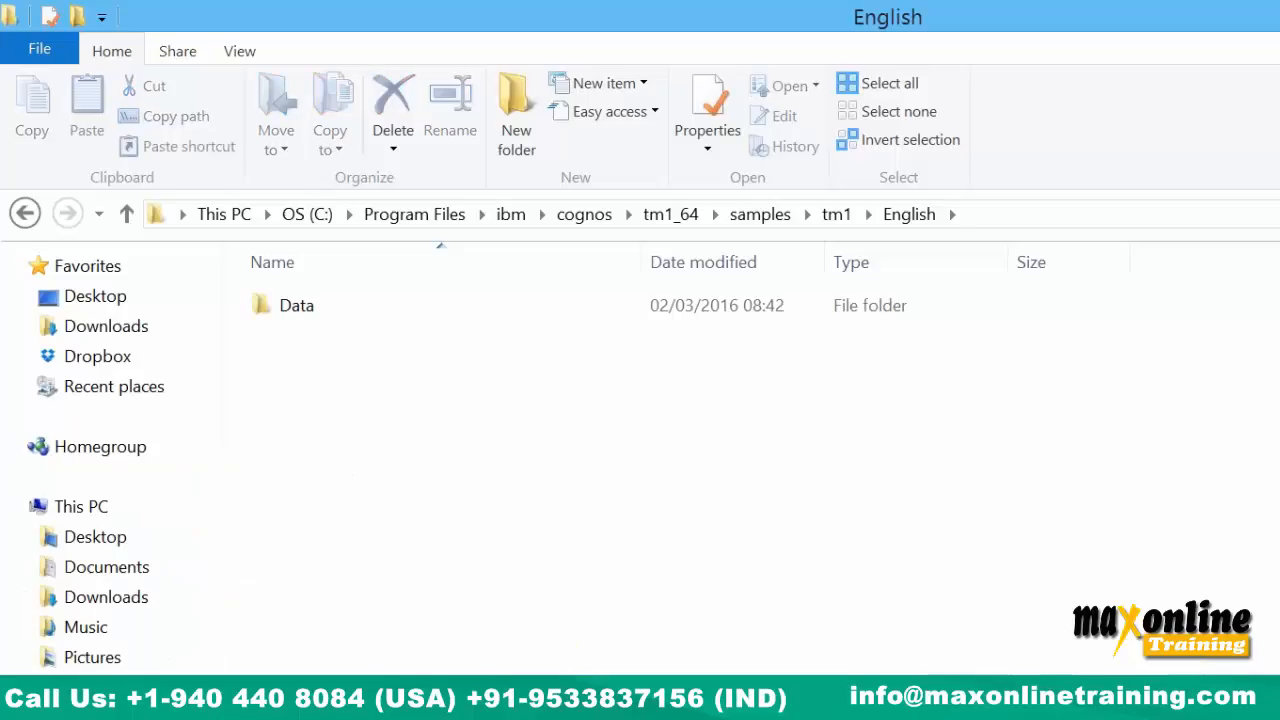
pyautogui.write('Logs')
pyautogui.press('Return')
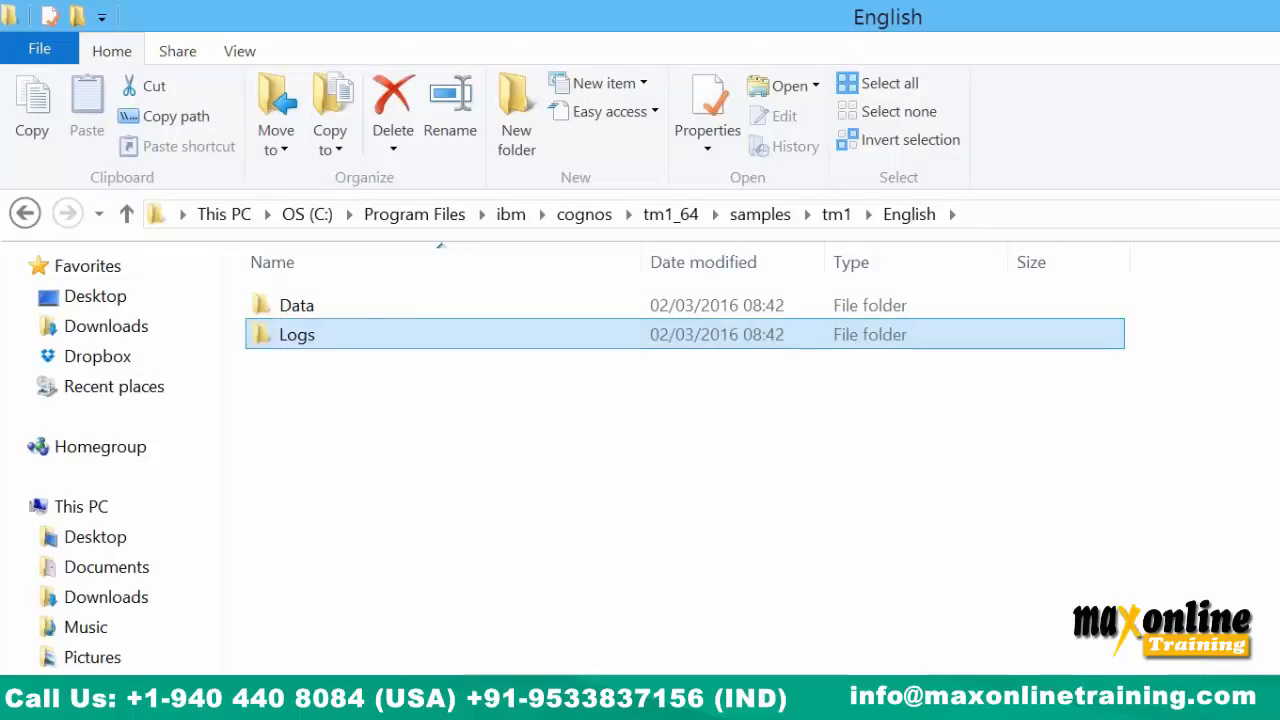
pyautogui.click(394, 426)
pyautogui.doubleClick(305, 312)
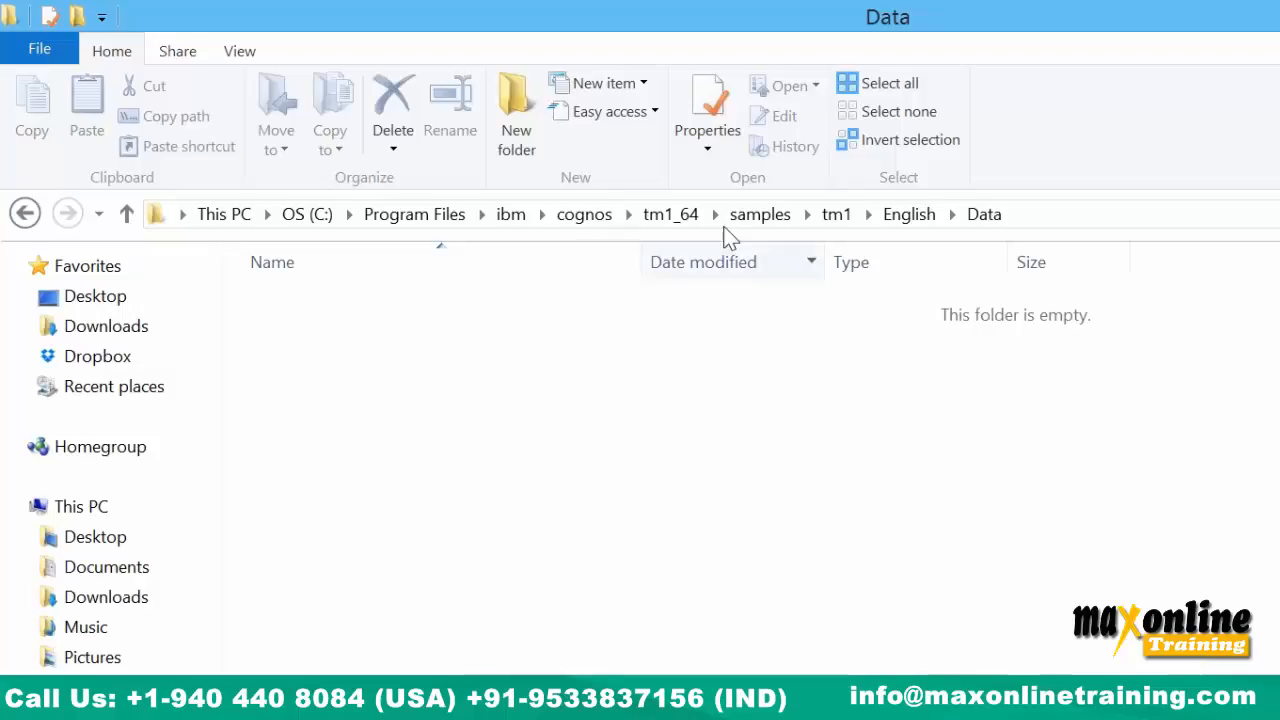
# Go up to tm1 and browse the files in the Quality server's Data folder.
pyautogui.click(836, 215)
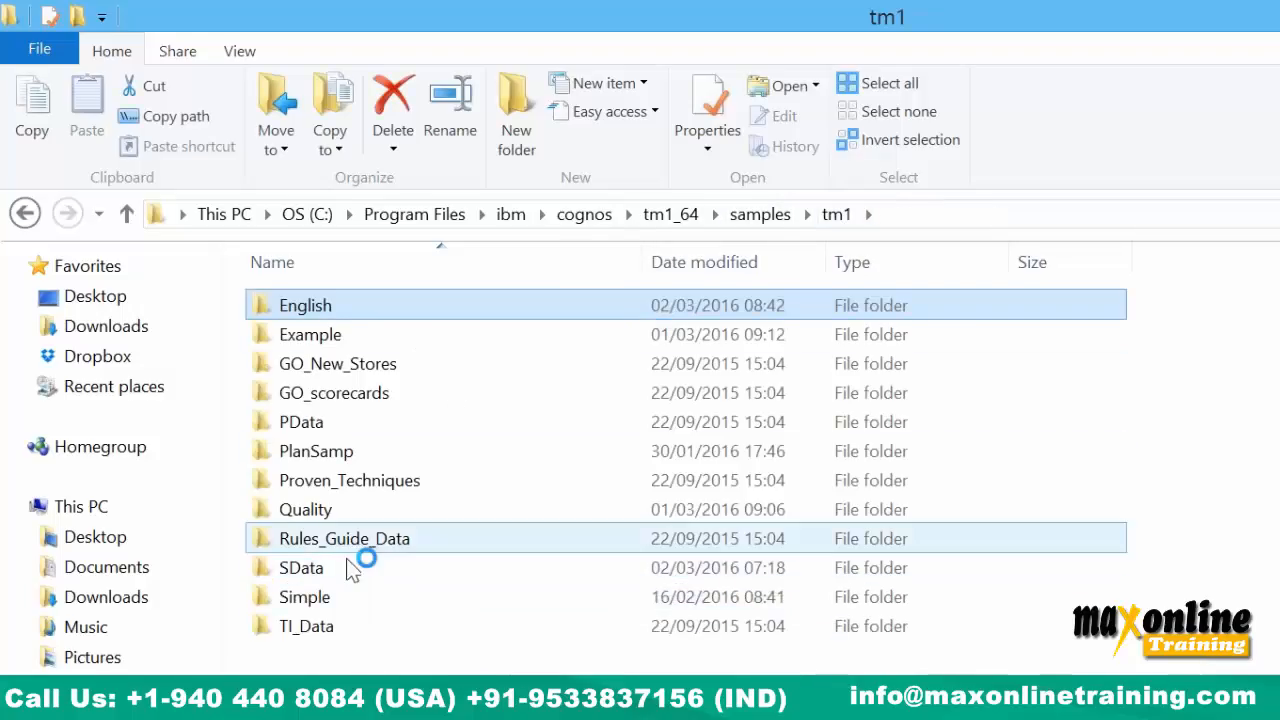
pyautogui.doubleClick(345, 509)
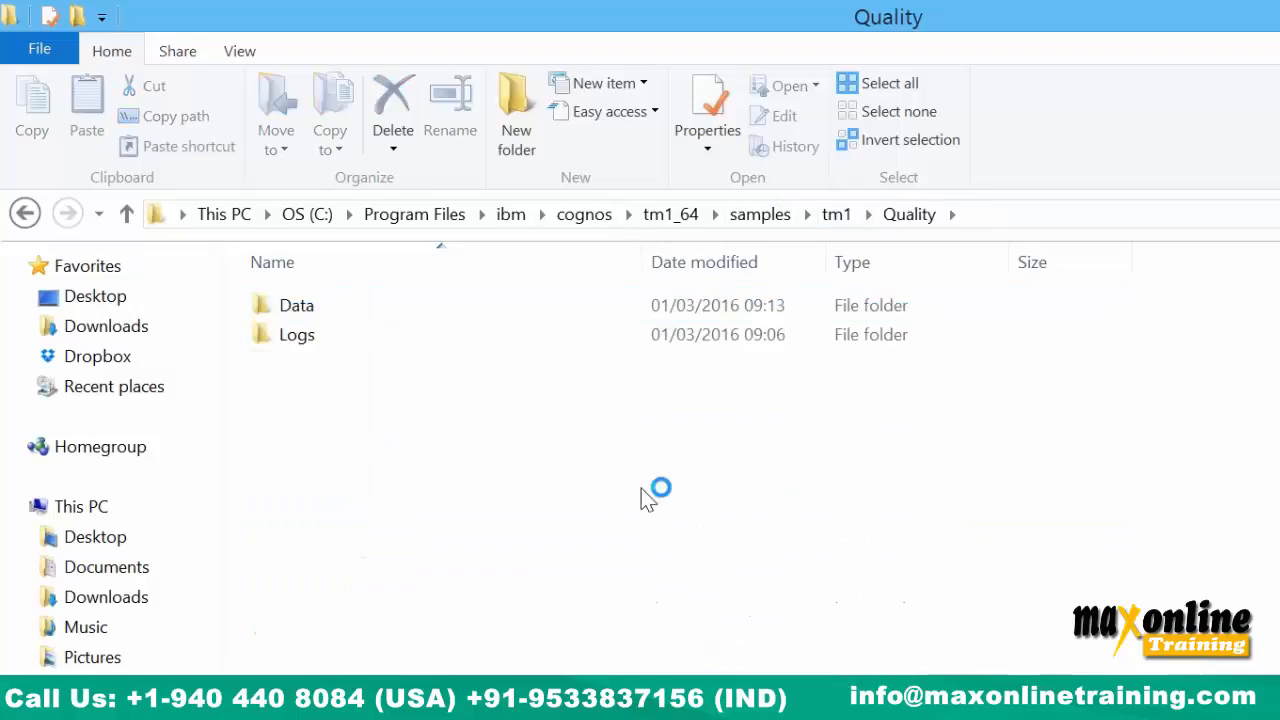
pyautogui.doubleClick(380, 313)
pyautogui.scroll(-15, 540, 490)
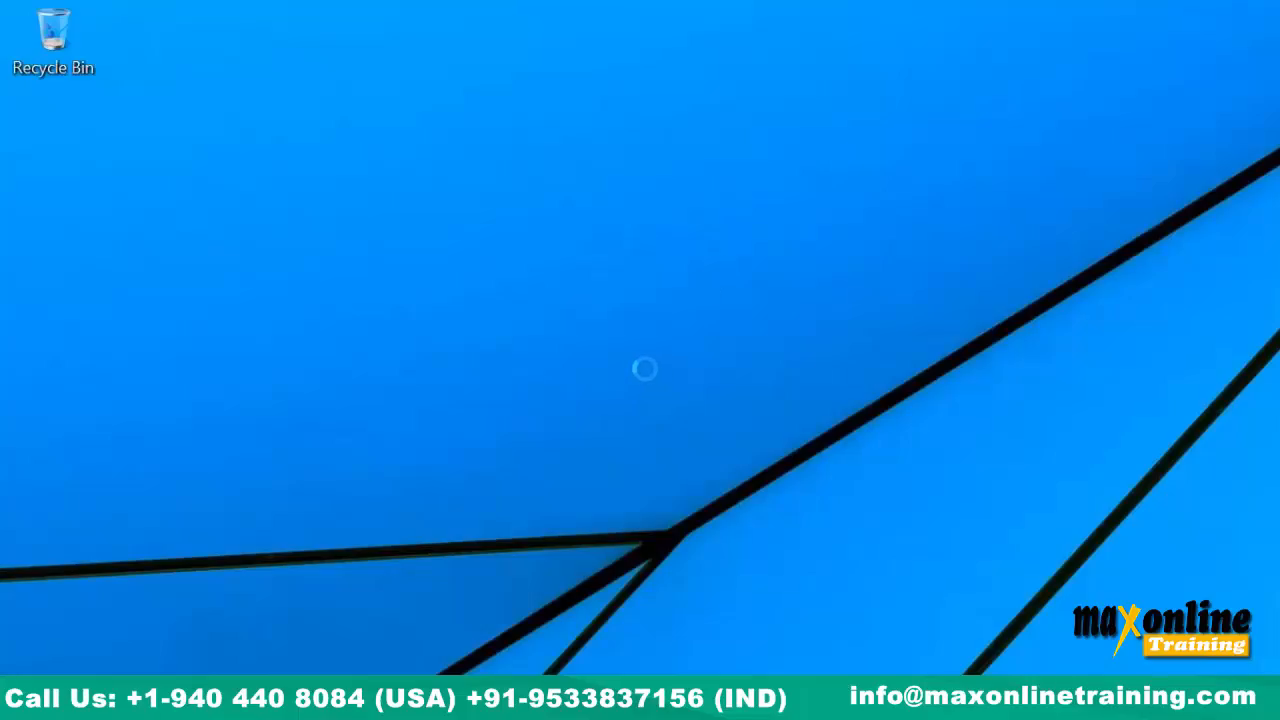
# Paste a copy of the Tm1s configuration file onto the desktop and open it in Notepad.
pyautogui.rightClick(358, 135)
pyautogui.click(471, 249)
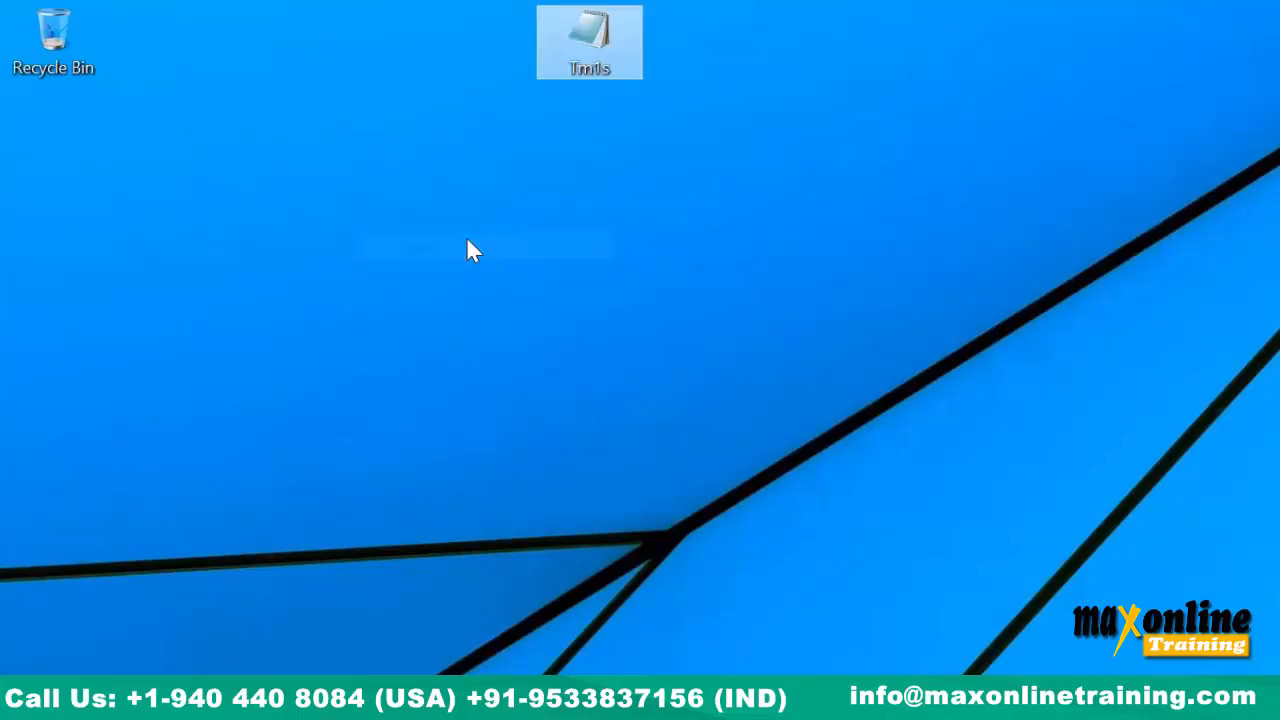
pyautogui.click(580, 197)
pyautogui.doubleClick(580, 14)
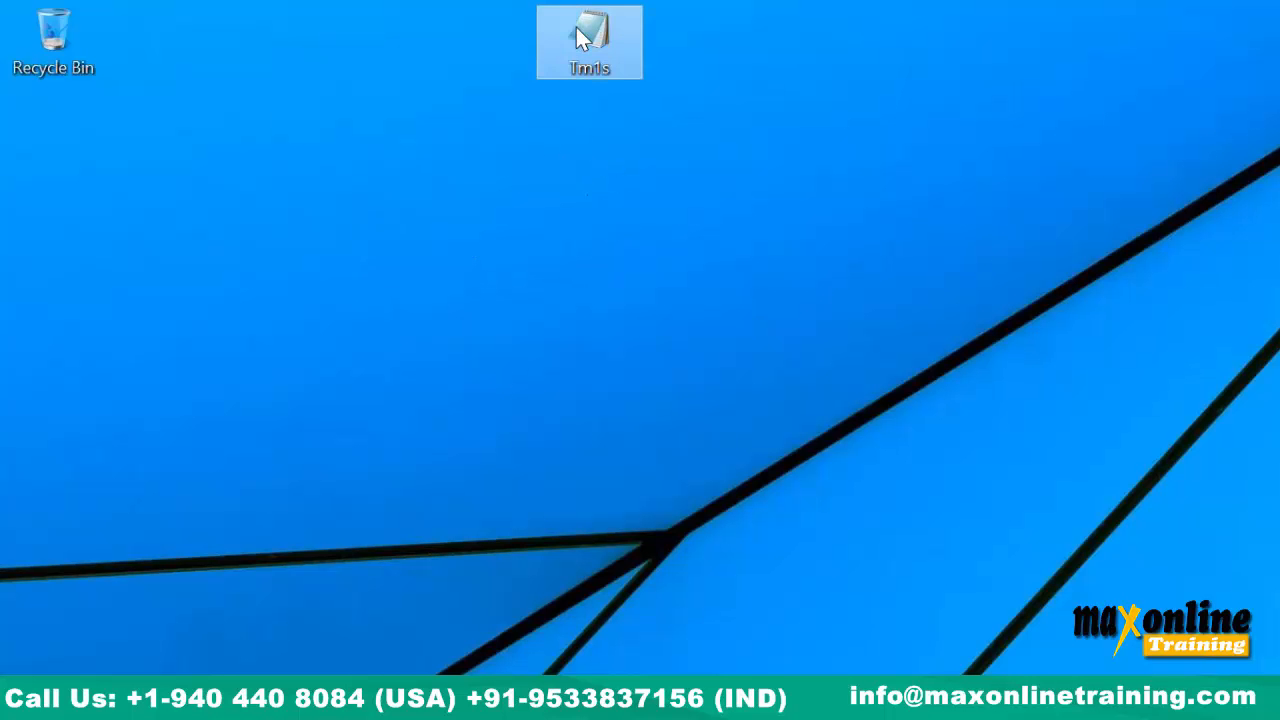
# Change the ServerName value from Quality to English.
pyautogui.scroll(-4, 729, 477)
pyautogui.scroll(-4, 729, 477)
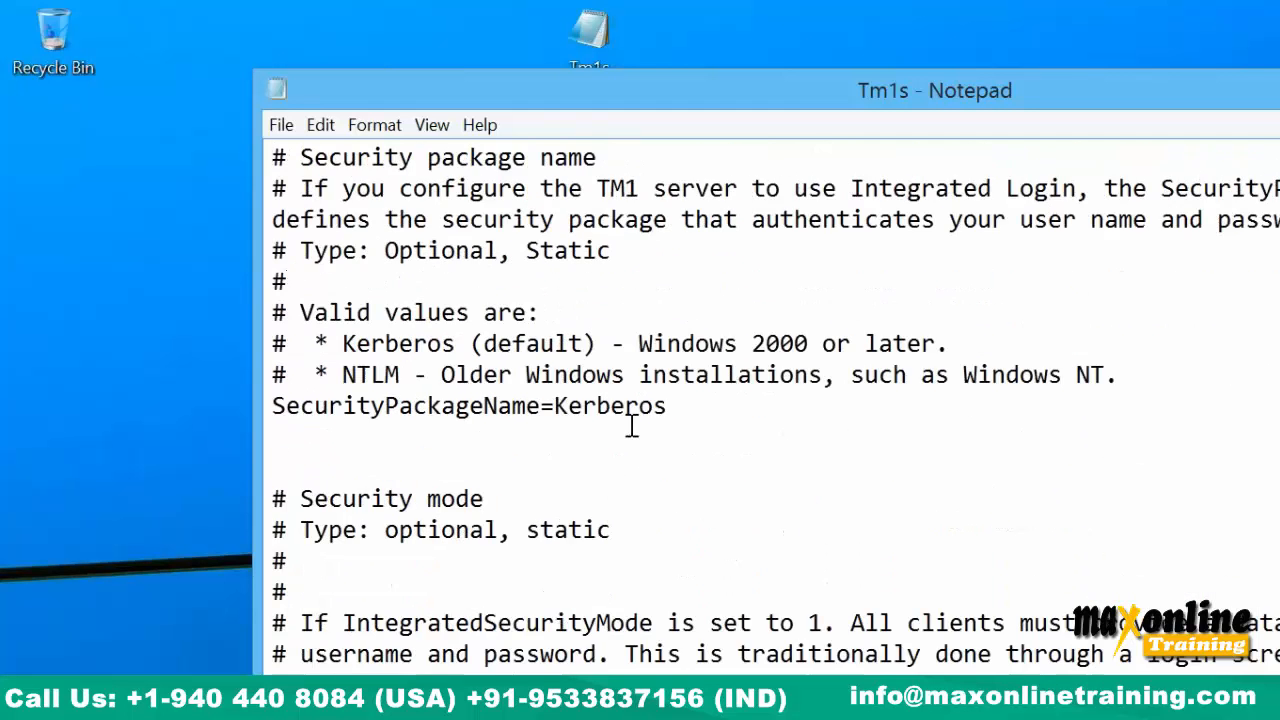
pyautogui.scroll(-10, 683, 494)
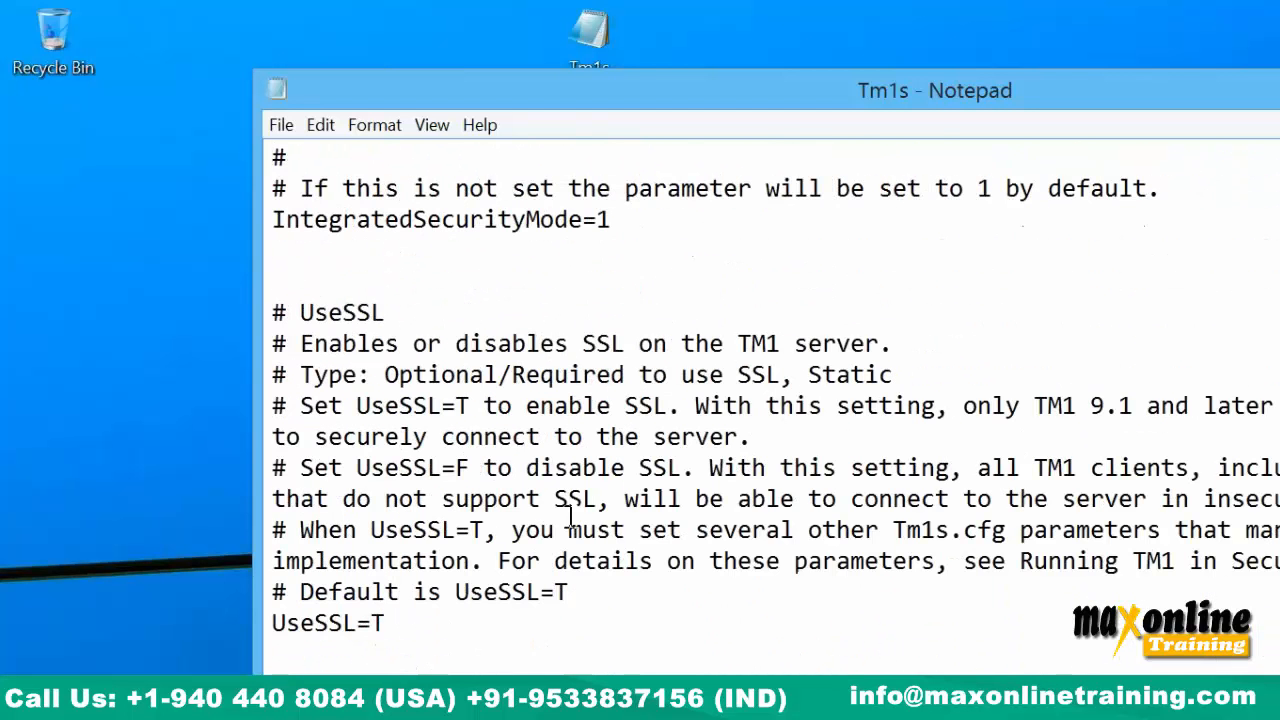
pyautogui.scroll(-4, 572, 517)
pyautogui.doubleClick(491, 437)
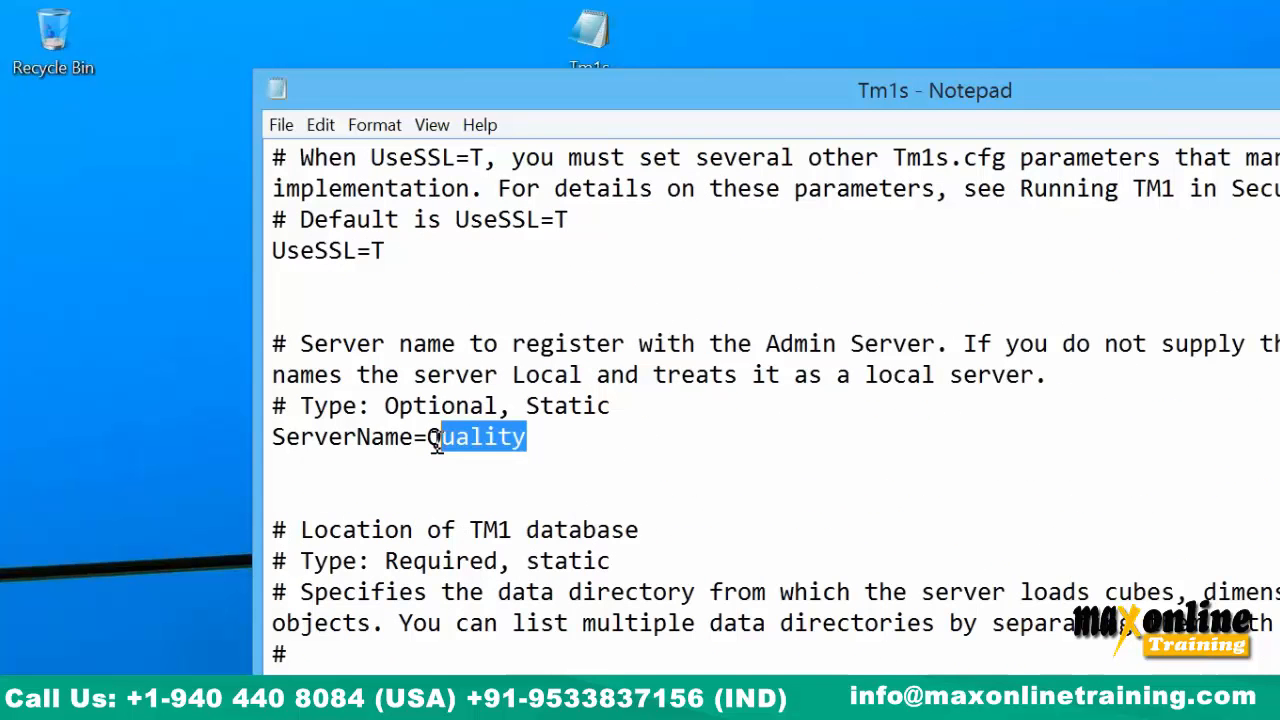
pyautogui.write('English')
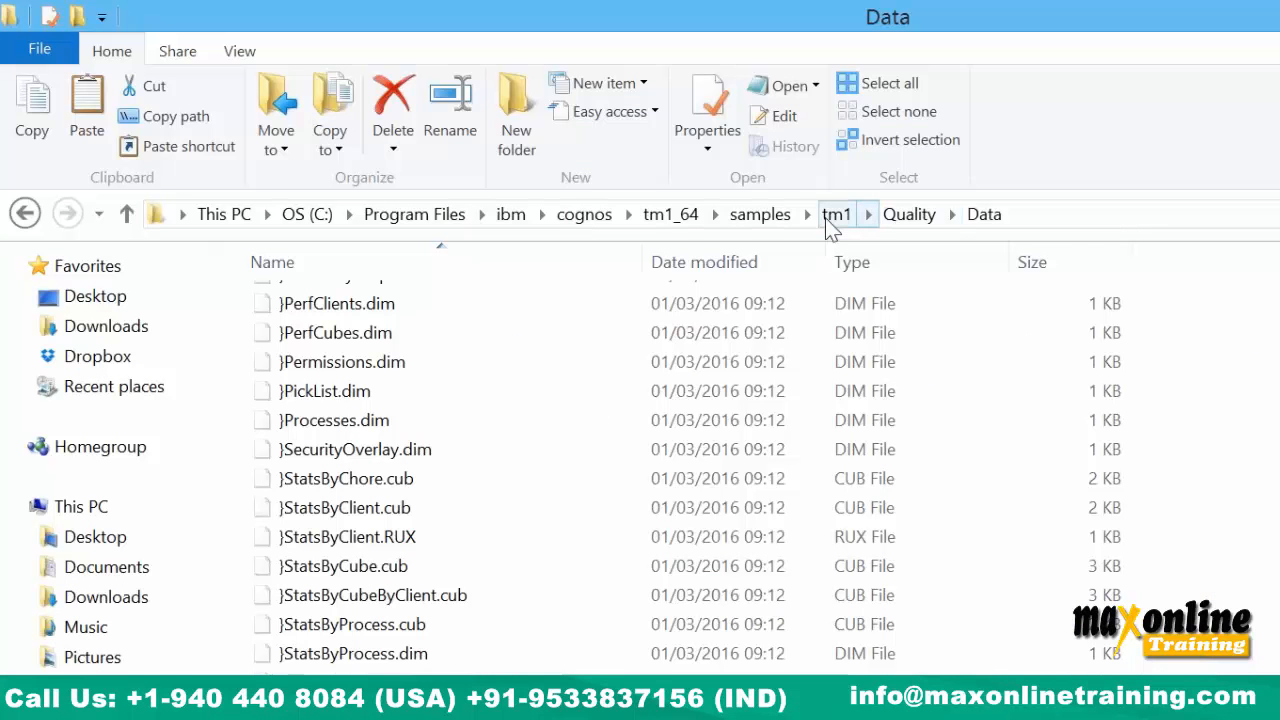
# Open the English\Data folder and copy its full path from the address bar.
pyautogui.click(834, 214)
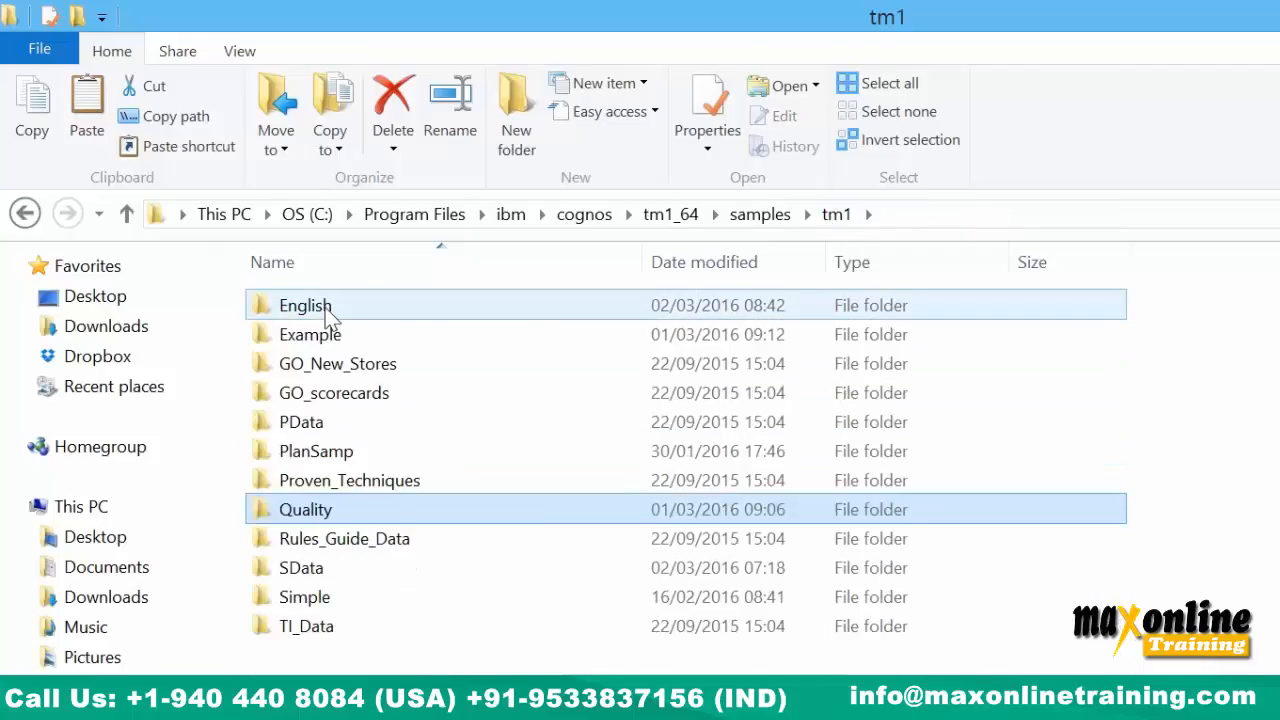
pyautogui.doubleClick(363, 303)
pyautogui.doubleClick(371, 305)
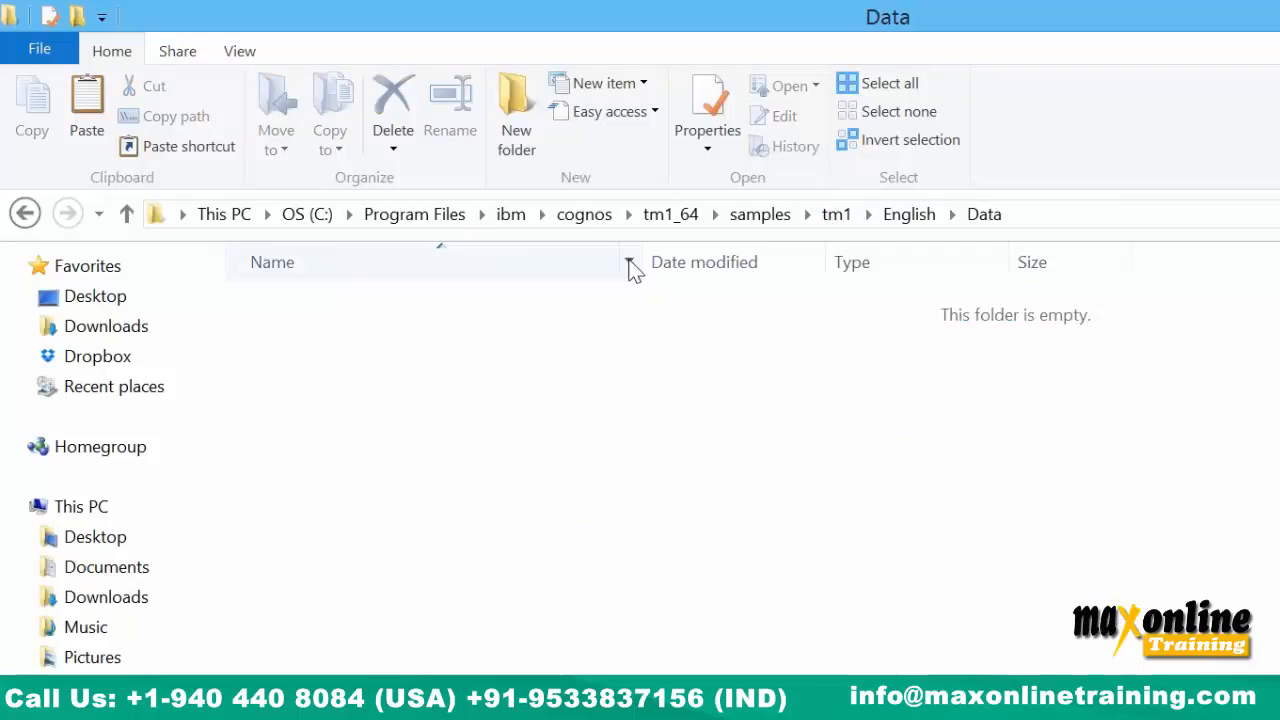
pyautogui.click(1065, 215)
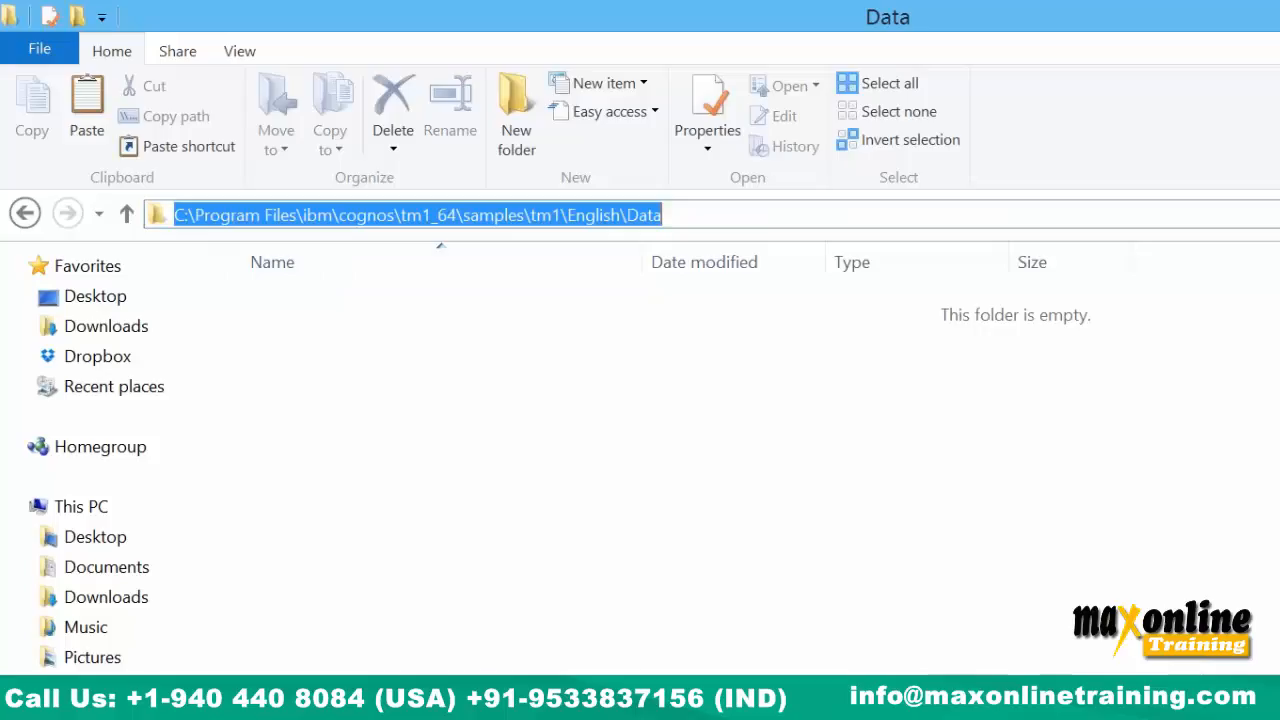
pyautogui.hotkey('ctrl', 'c')
pyautogui.hotkey('alt', 'Tab')
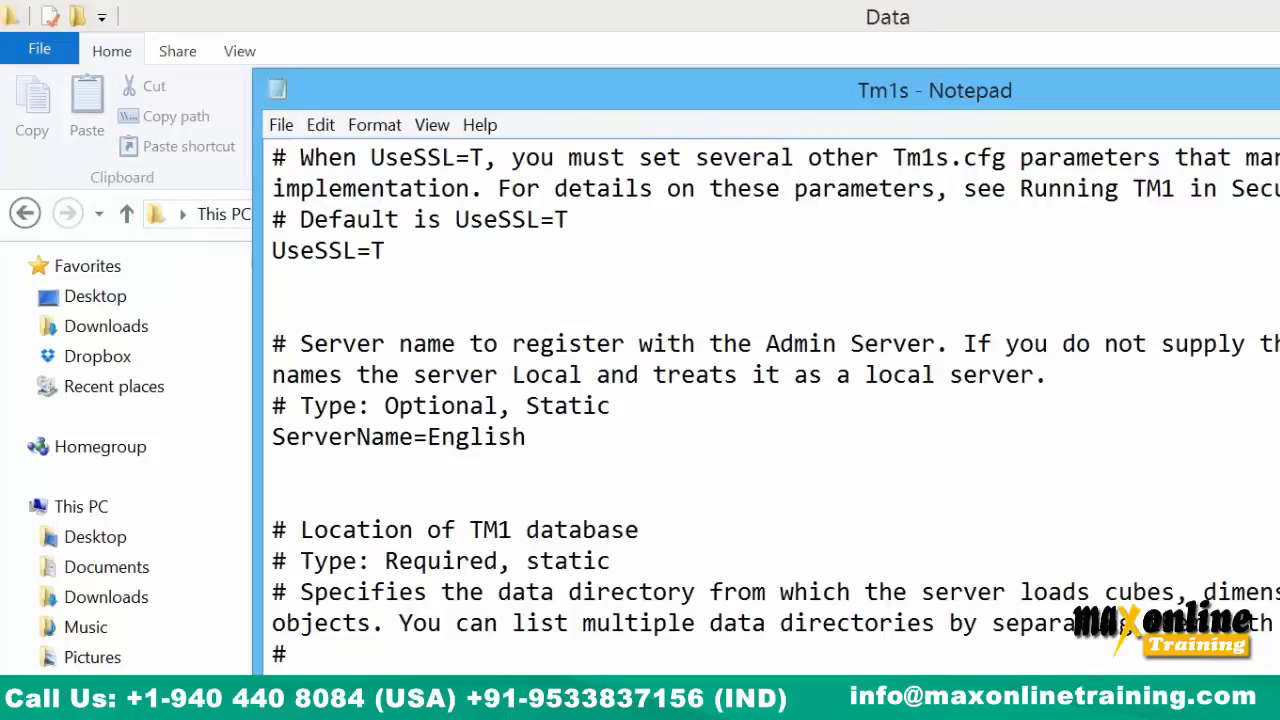
# Change PortNumber from 9085 to 9089 in Tm1s.cfg.
pyautogui.scroll(-2, 648, 637)
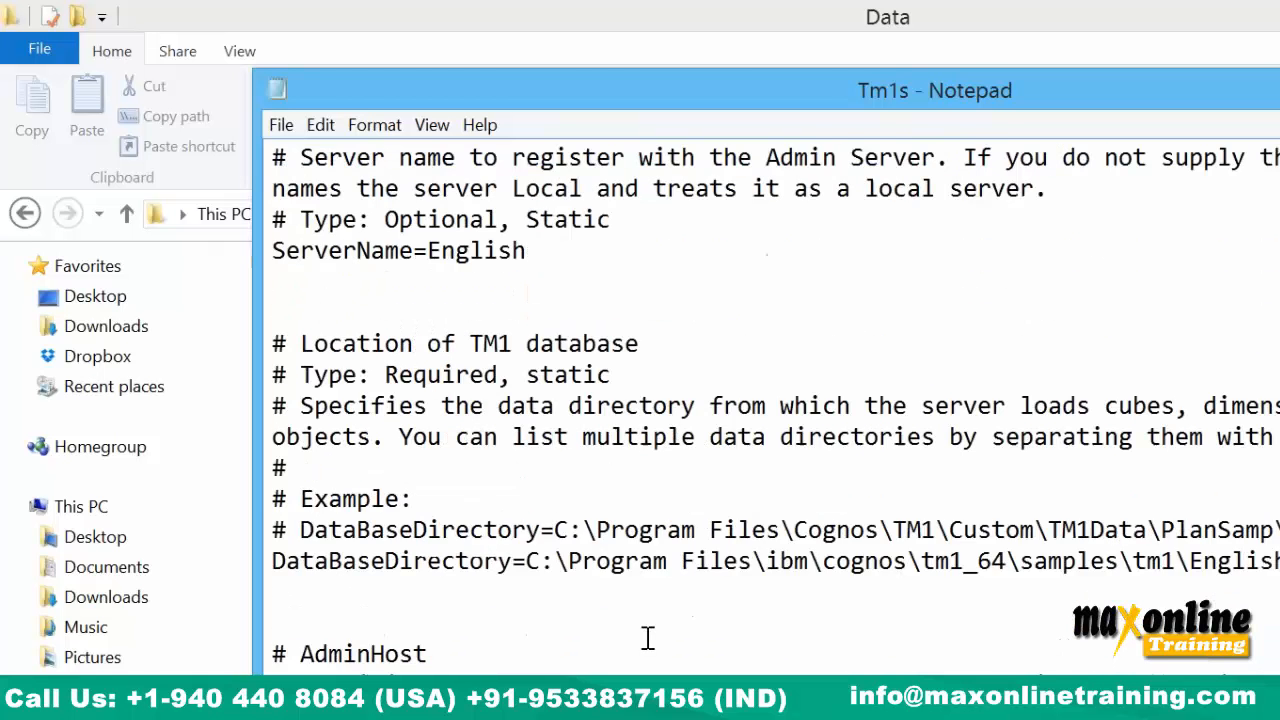
pyautogui.scroll(-4, 648, 637)
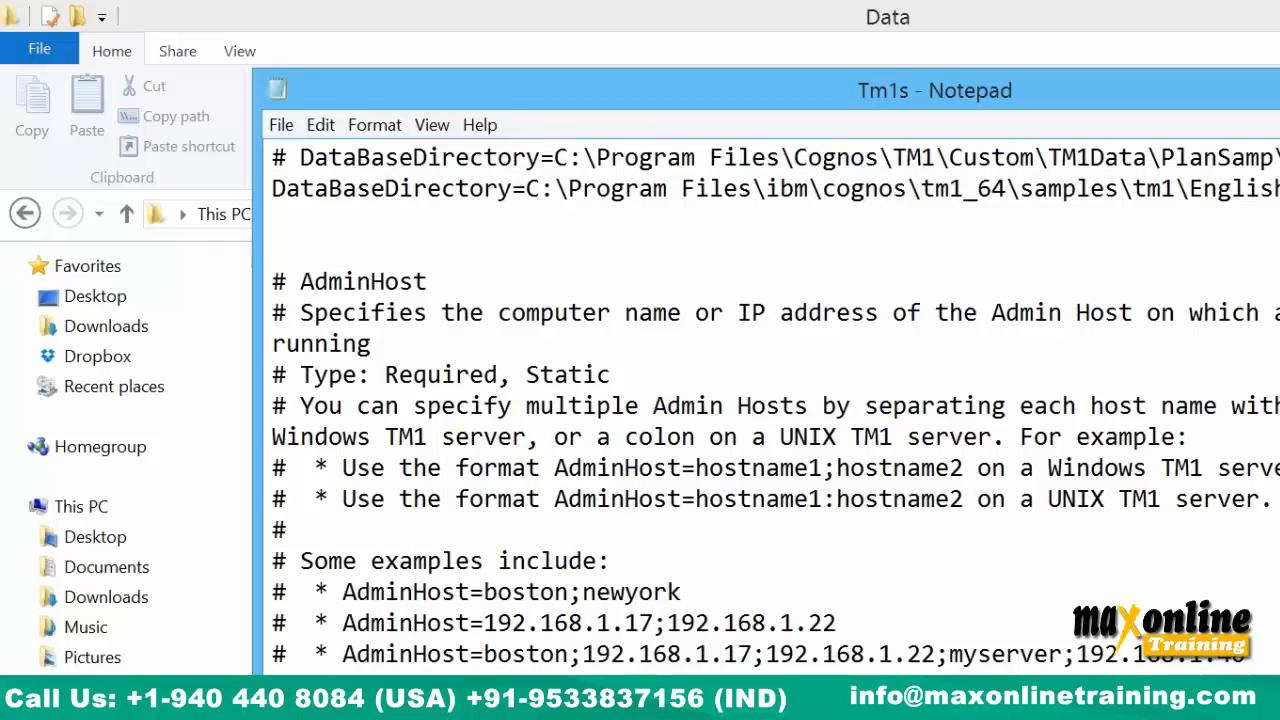
pyautogui.scroll(-4, 632, 640)
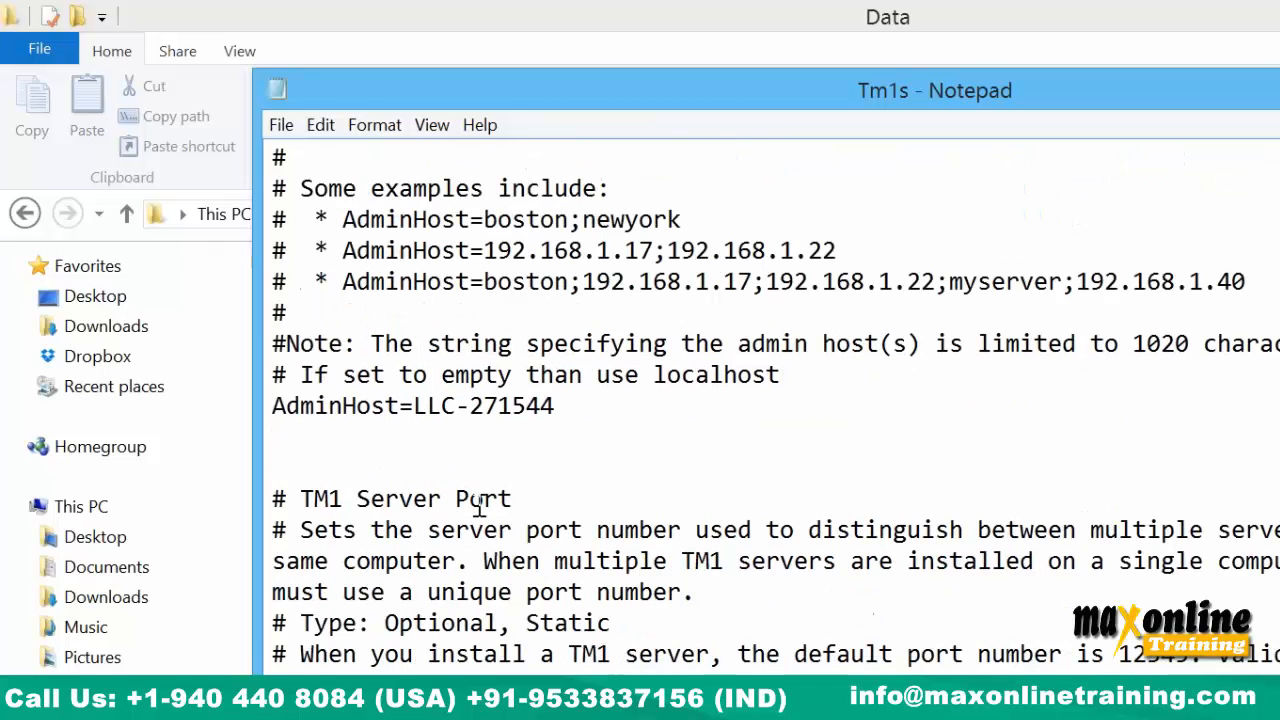
pyautogui.scroll(-2, 506, 531)
pyautogui.scroll(-1, 505, 537)
pyautogui.click(497, 594)
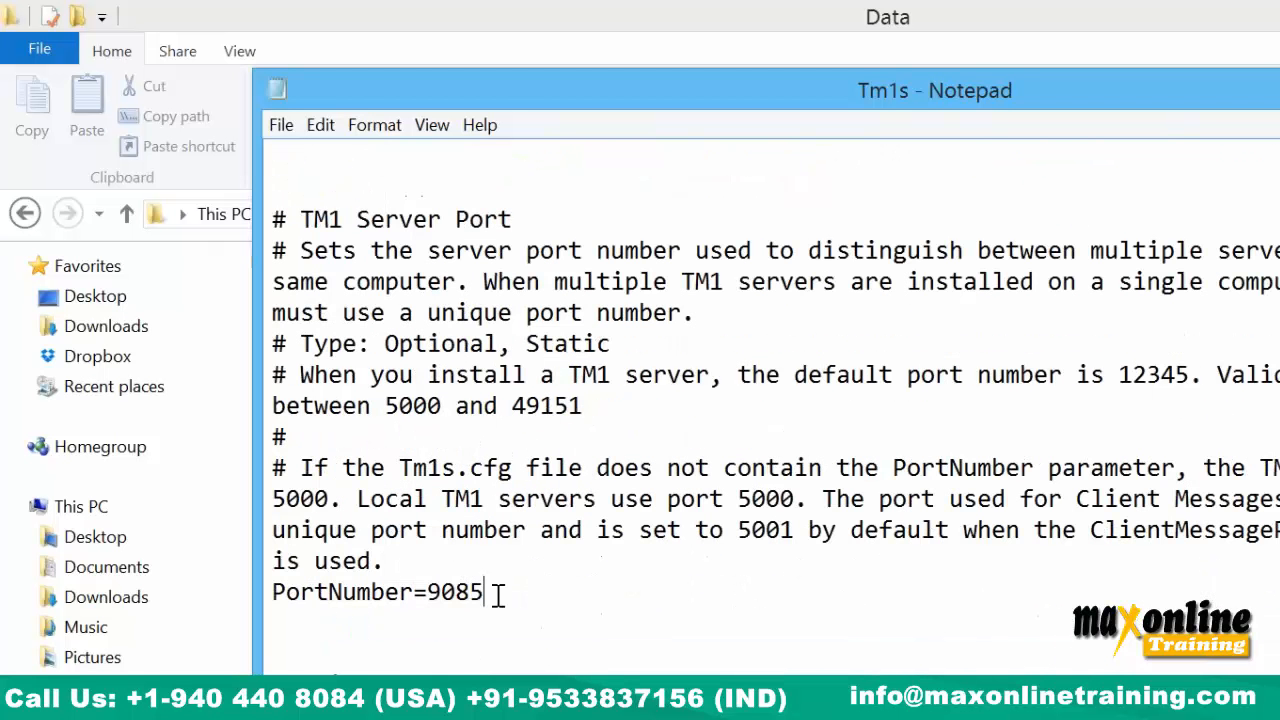
pyautogui.press('BackSpace')
pyautogui.write('9')
pyautogui.scroll(-5, 712, 544)
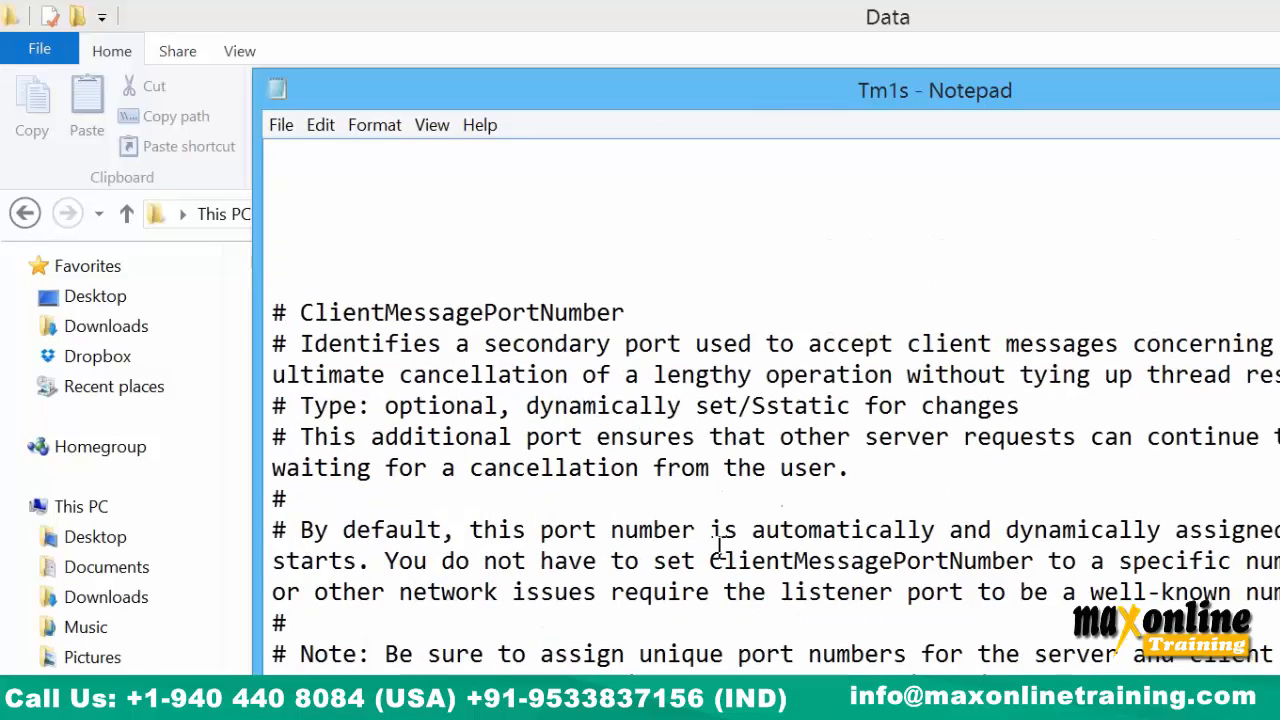
pyautogui.scroll(5, 717, 449)
# Close Notepad saving Tm1s.cfg, select Tm1s on the desktop, and restore the Data folder window.
pyautogui.hotkey('alt', 'F4')
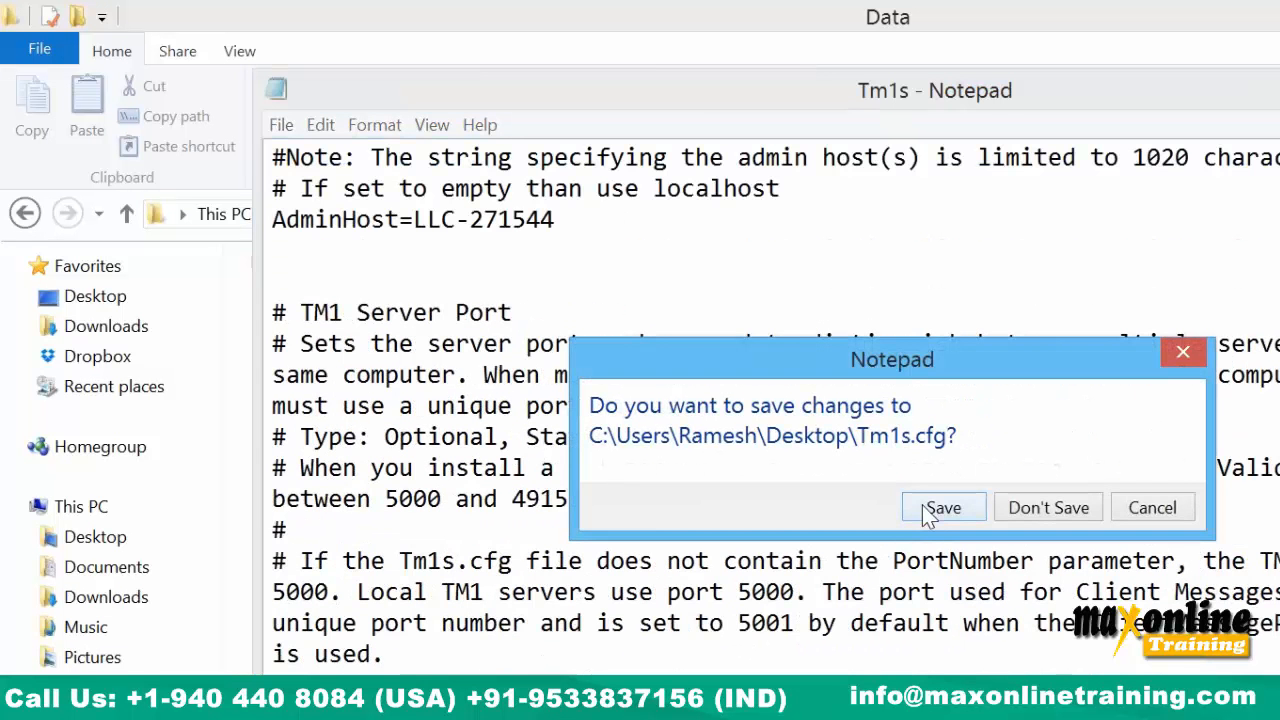
pyautogui.click(943, 508)
pyautogui.press('super+d')
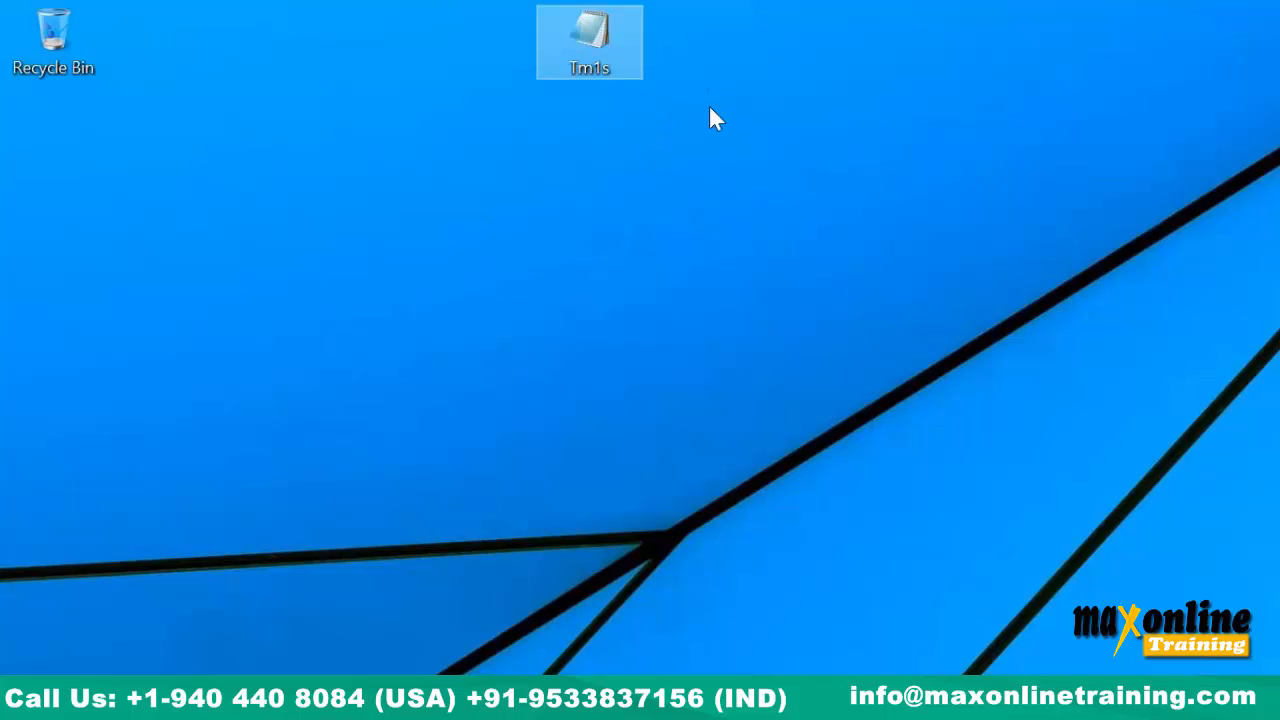
pyautogui.click(575, 48)
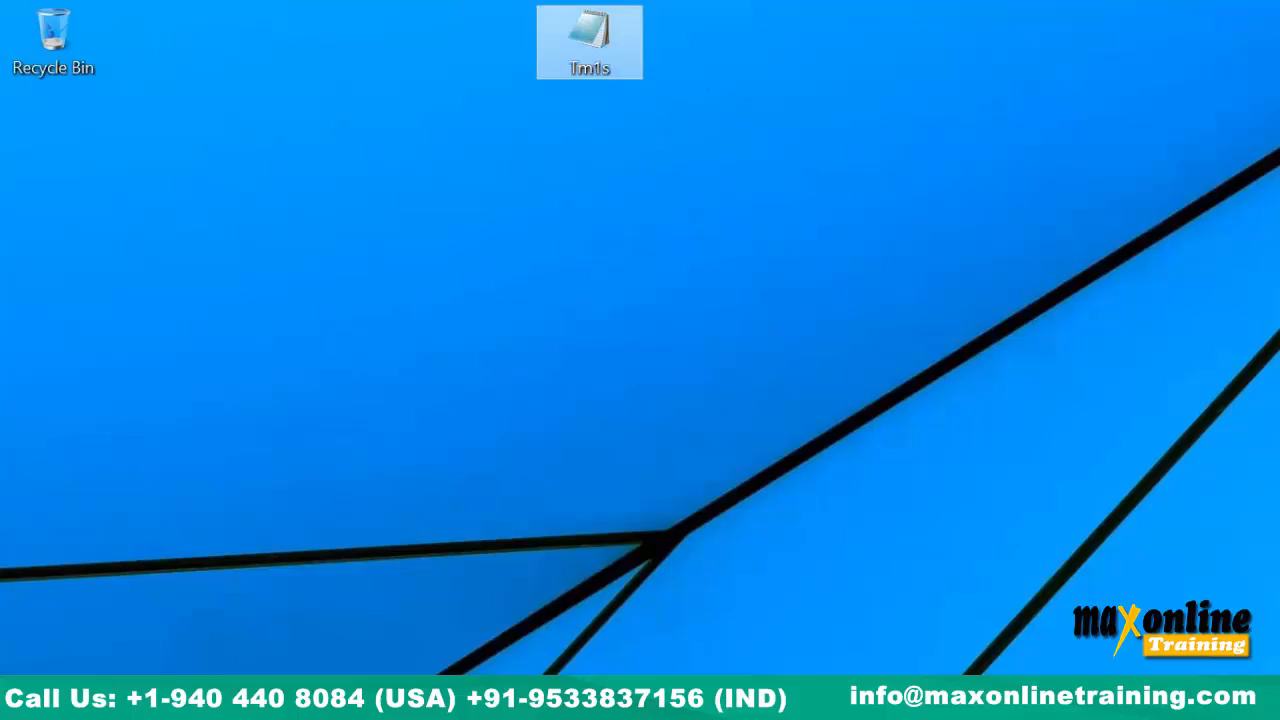
pyautogui.click(150, 715)
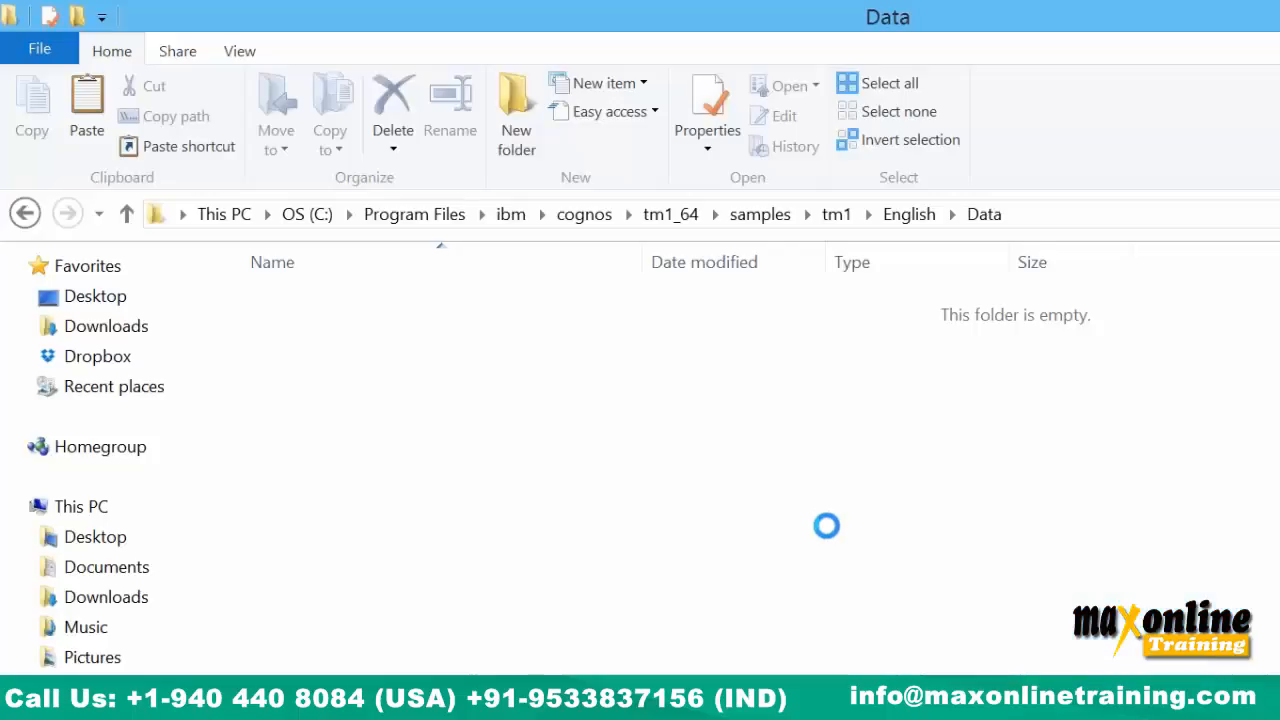
# Paste Tm1s.cfg into English\Data with administrator permission, then go up to English.
pyautogui.rightClick(420, 376)
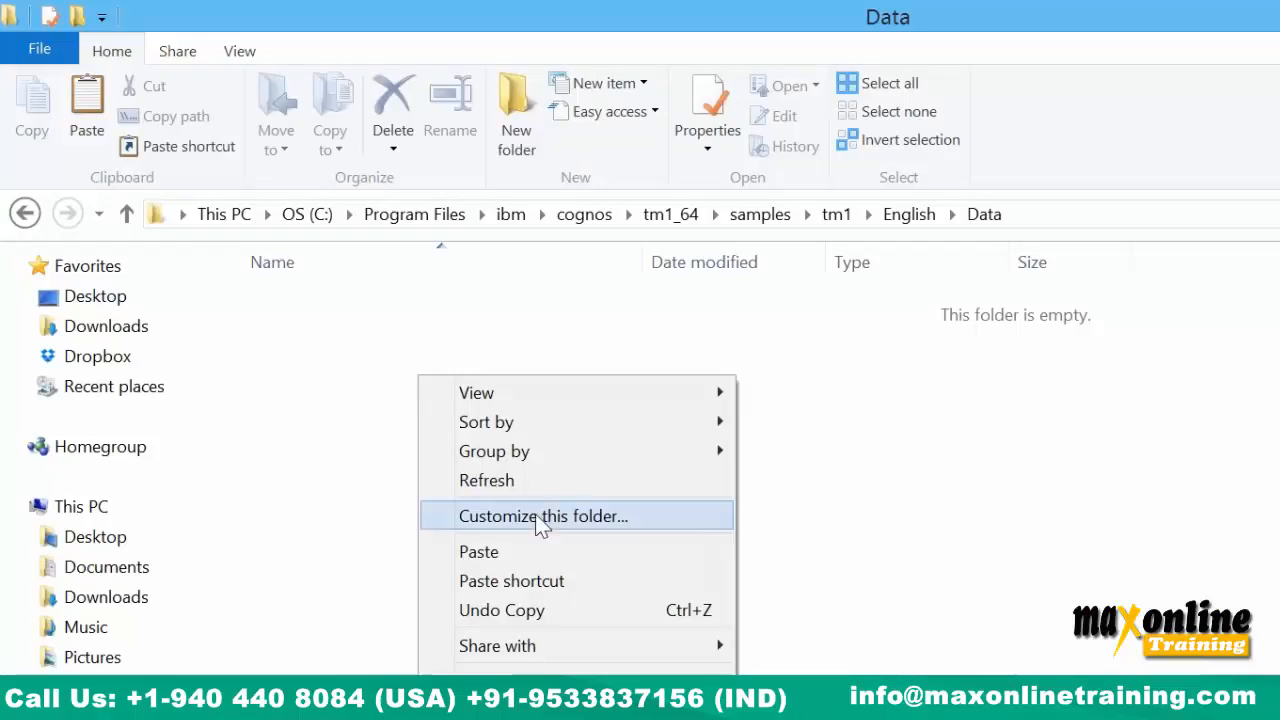
pyautogui.click(537, 549)
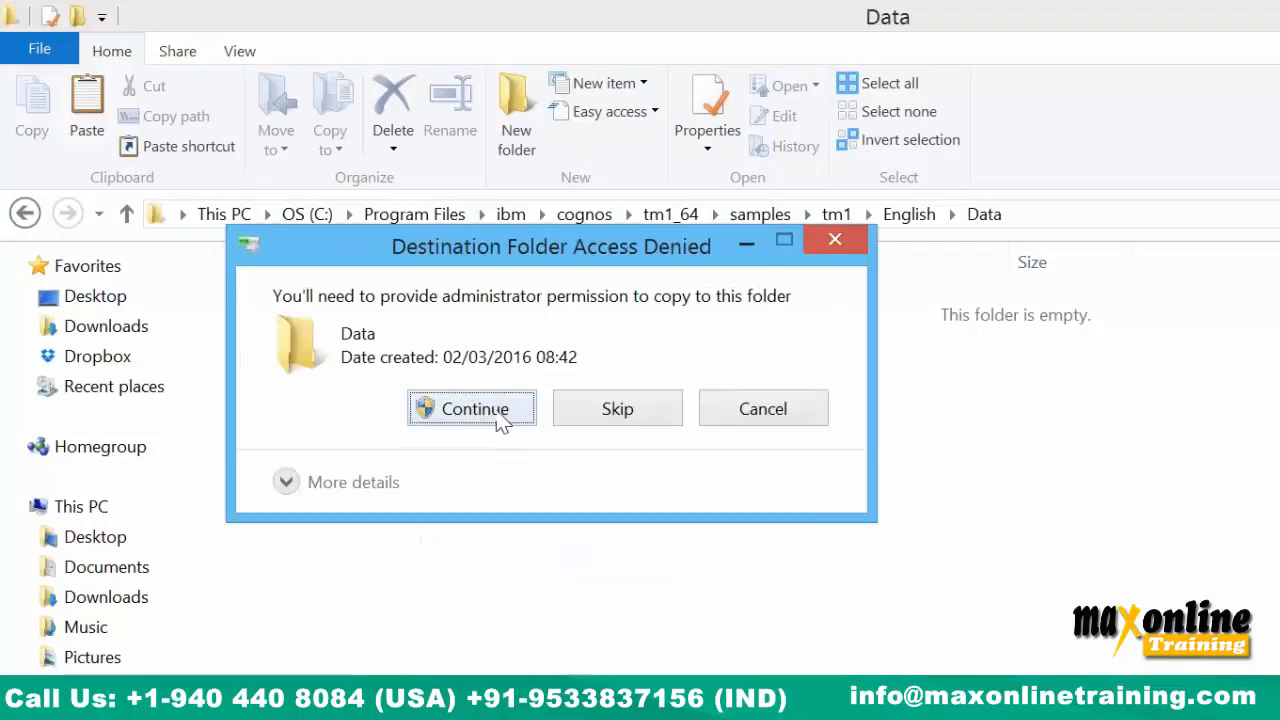
pyautogui.click(474, 408)
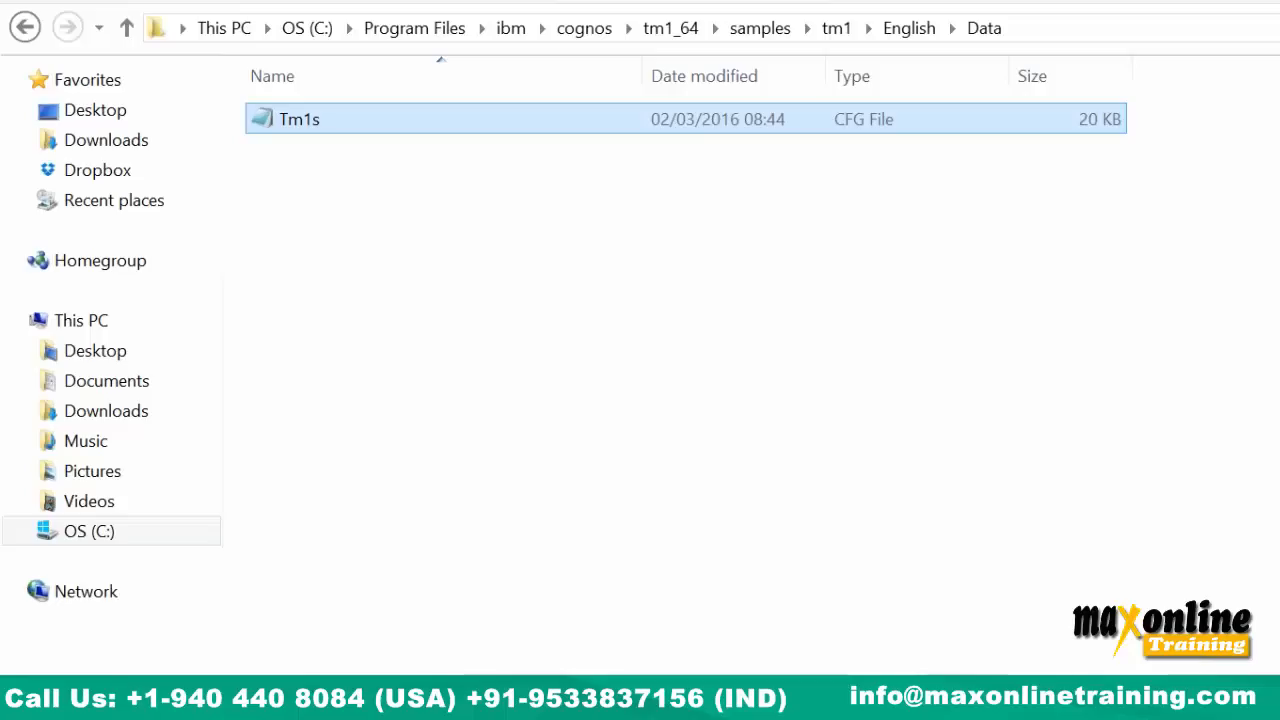
pyautogui.click(453, 290)
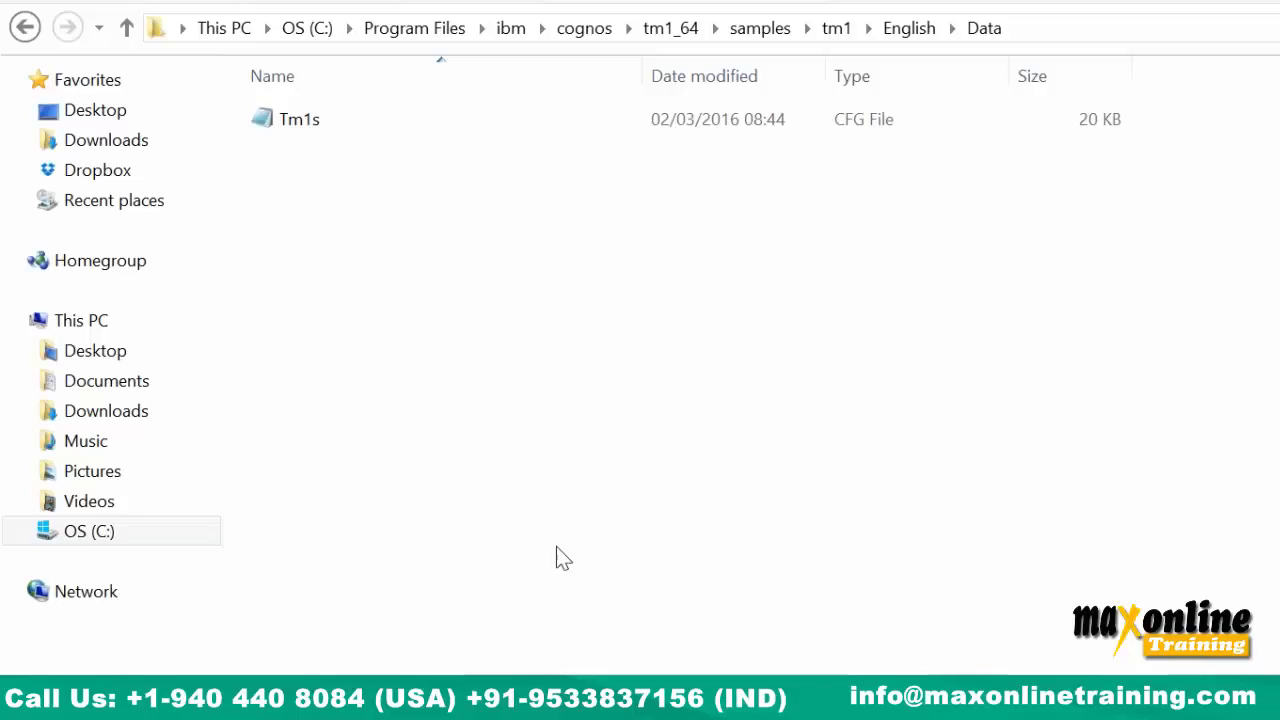
pyautogui.click(544, 700)
pyautogui.click(544, 700)
pyautogui.click(908, 30)
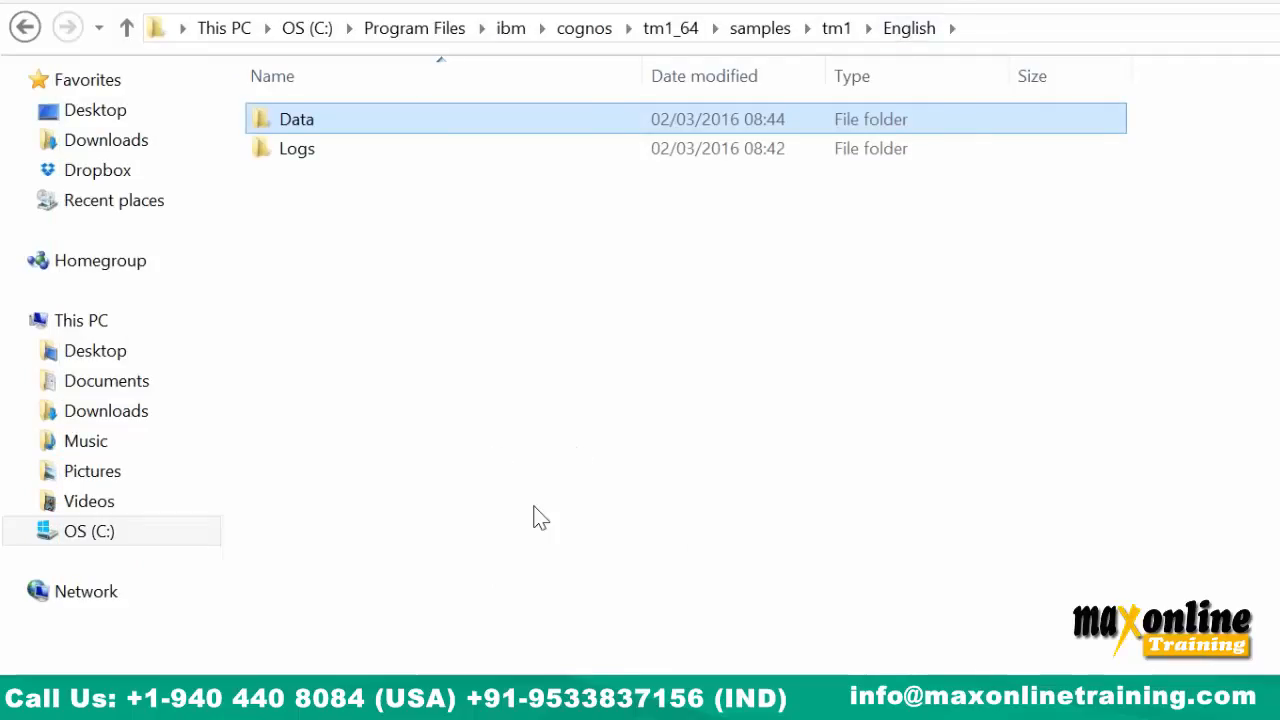
# Open an administrator Command Prompt and move up to the C:\ drive root.
pyautogui.press('super')
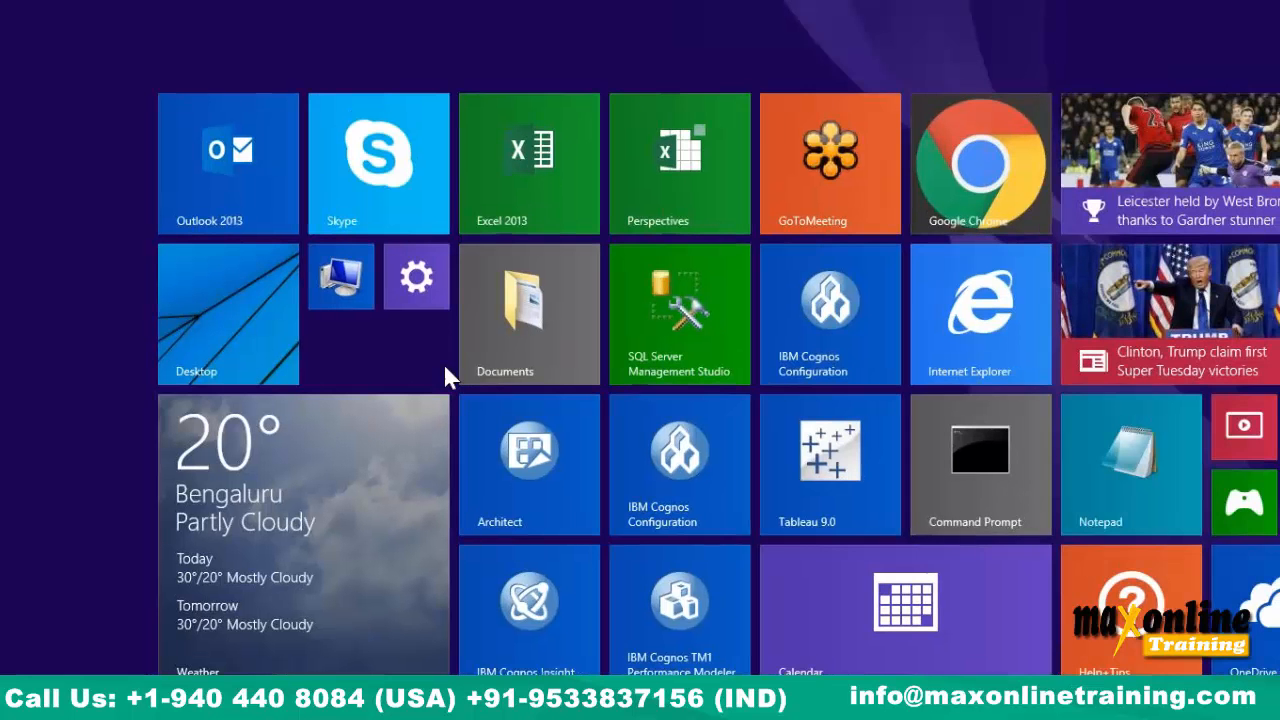
pyautogui.rightClick(987, 456)
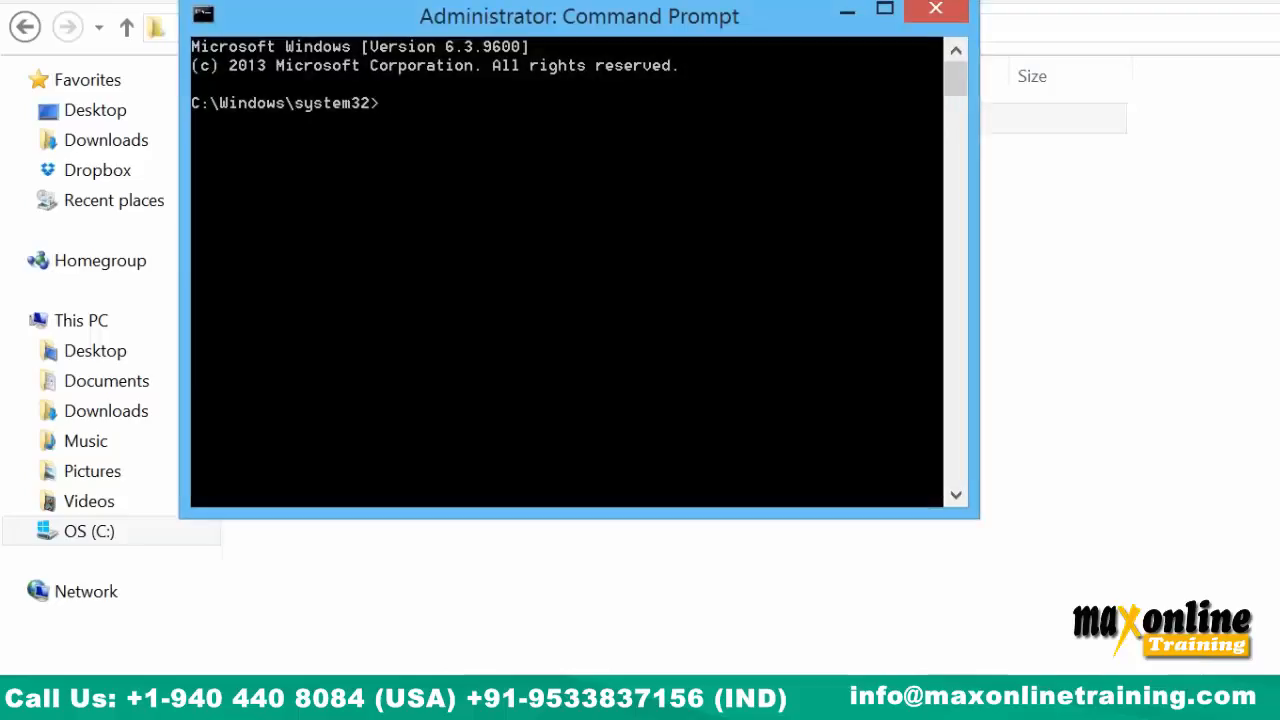
pyautogui.write('cd..')
pyautogui.press('Return')
pyautogui.write('cd..')
pyautogui.press('Return')
pyautogui.write('c')
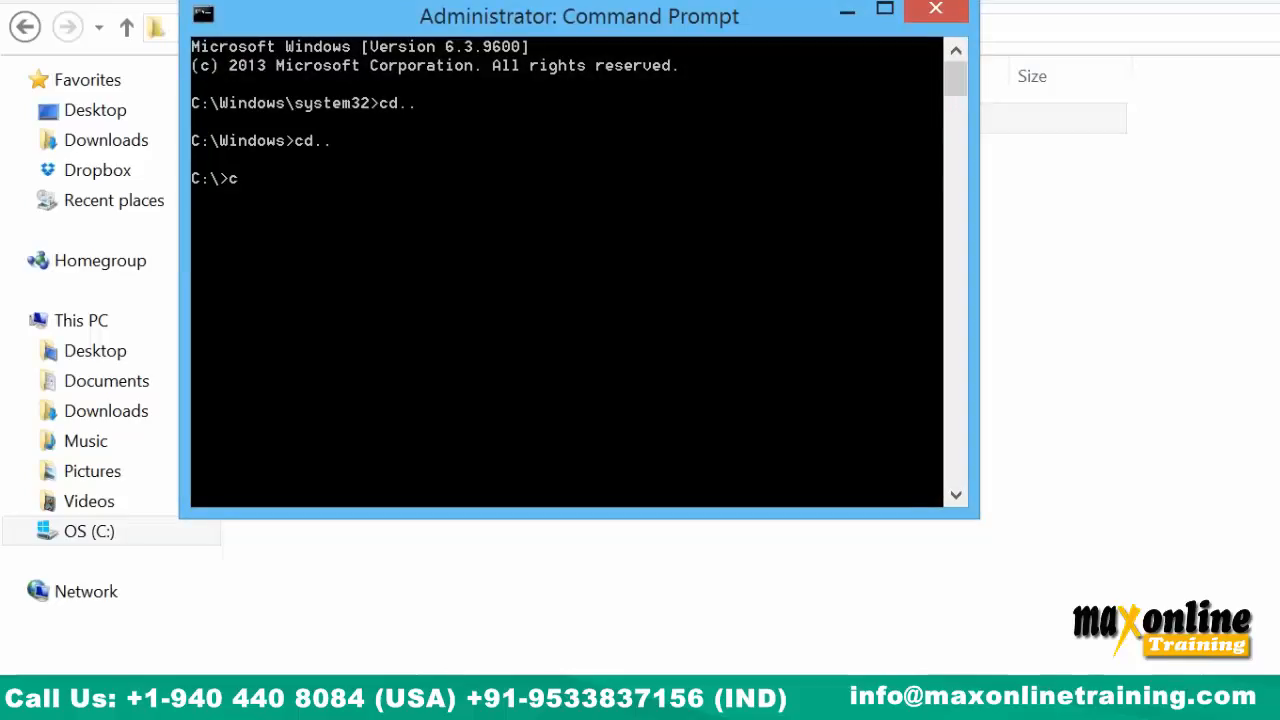
pyautogui.write('.ls')
pyautogui.press('Return')
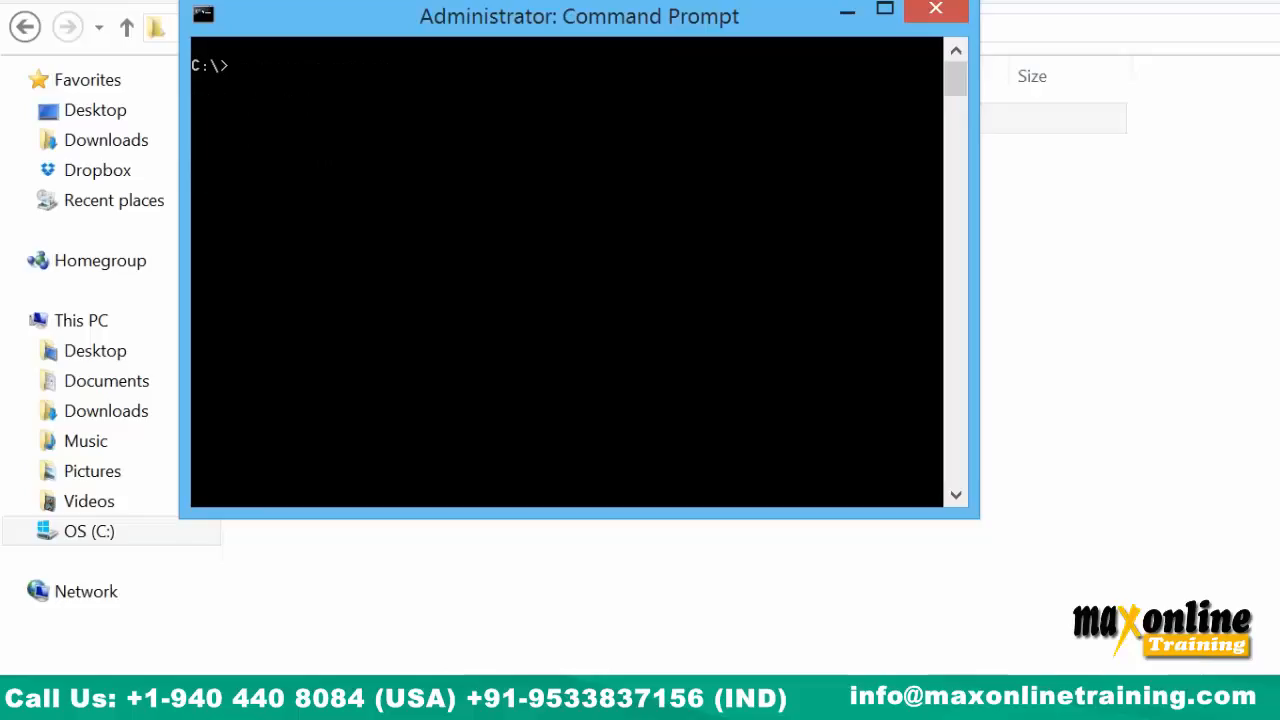
# Change directory into Program Files\ibm\cognos\tm1_64\bin64 using tab completion.
pyautogui.write('cd')
pyautogui.press('Tab')
pyautogui.press('Tab')
pyautogui.press('Tab')
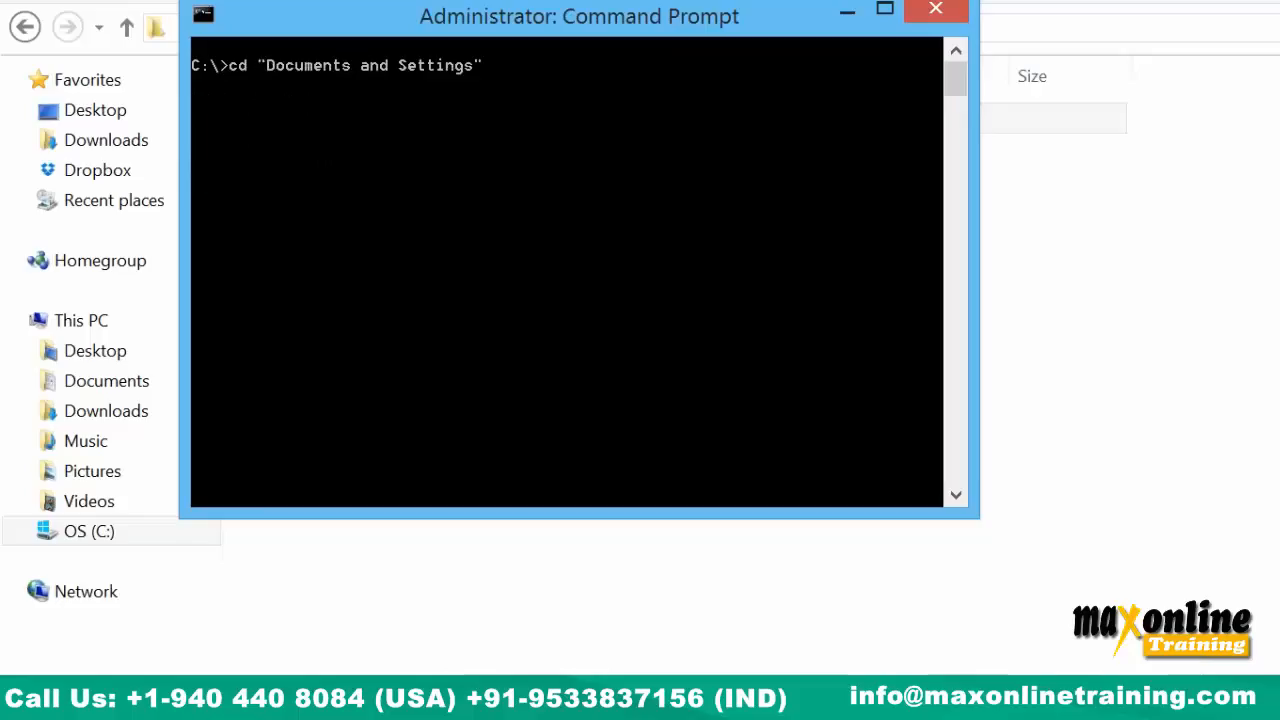
pyautogui.press('Tab')
pyautogui.press('Tab')
pyautogui.press('Tab')
pyautogui.press('Tab')
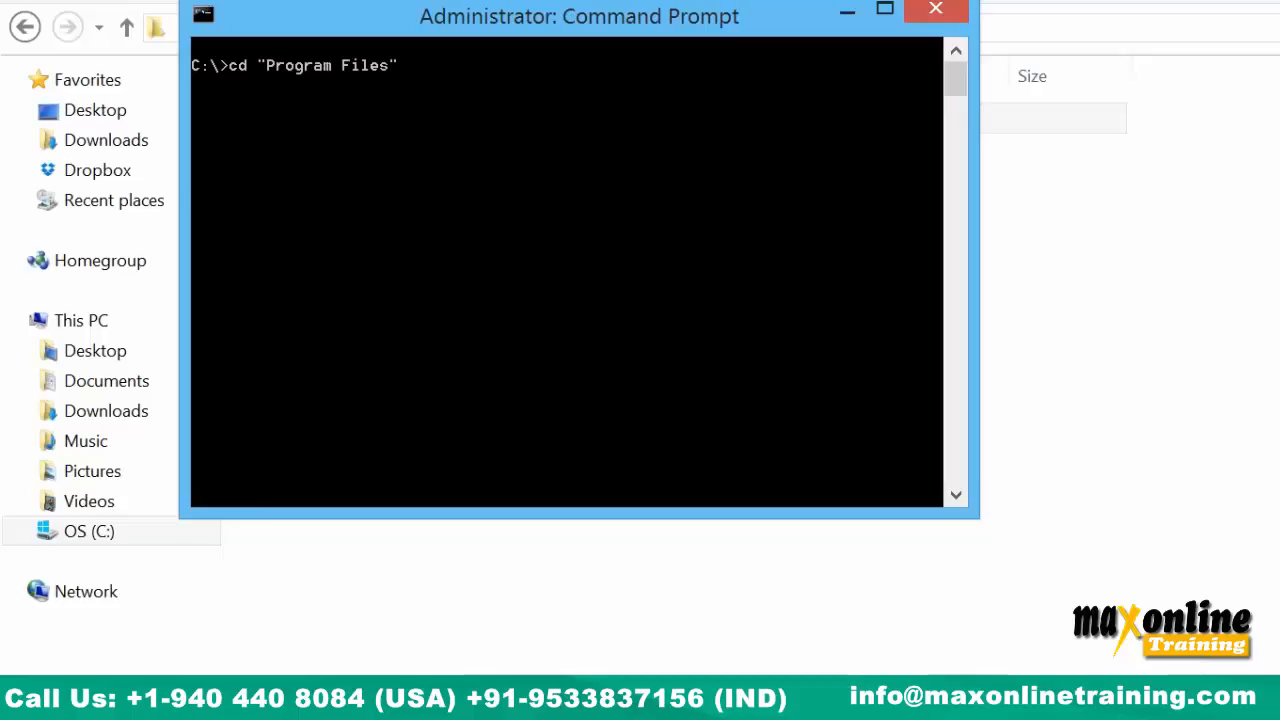
pyautogui.press('Return')
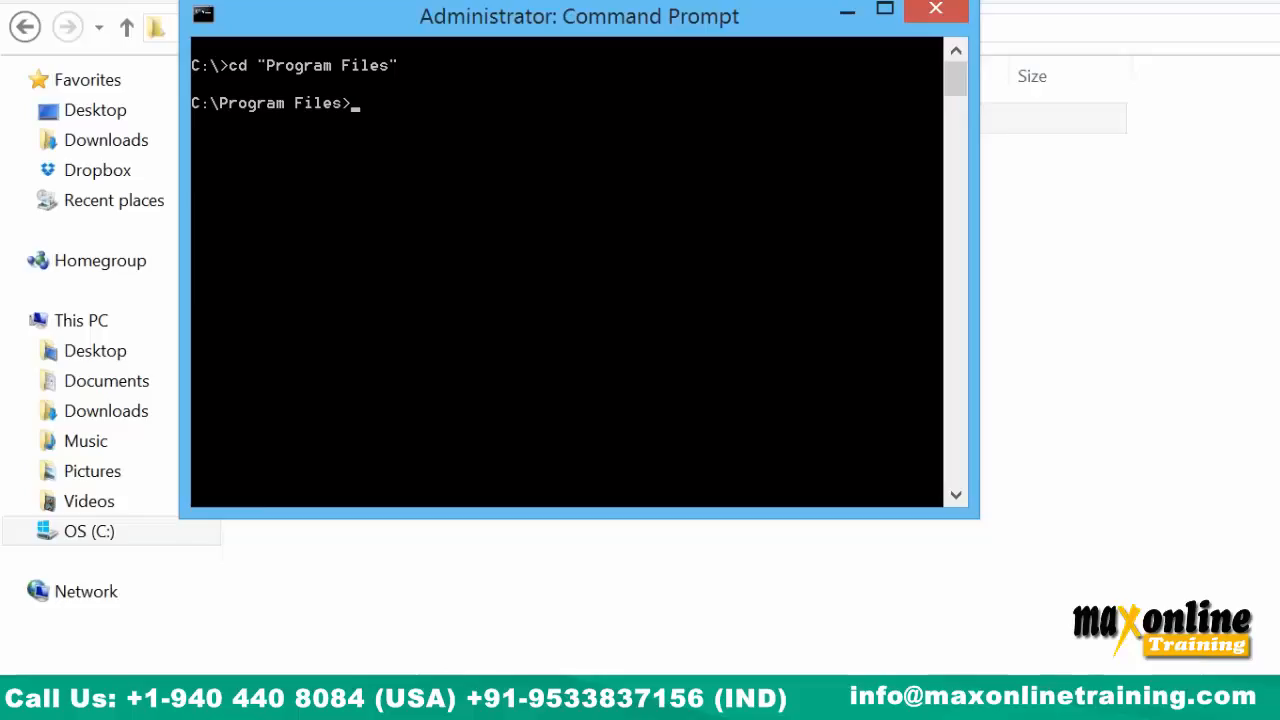
pyautogui.write('cd')
pyautogui.press('Tab')
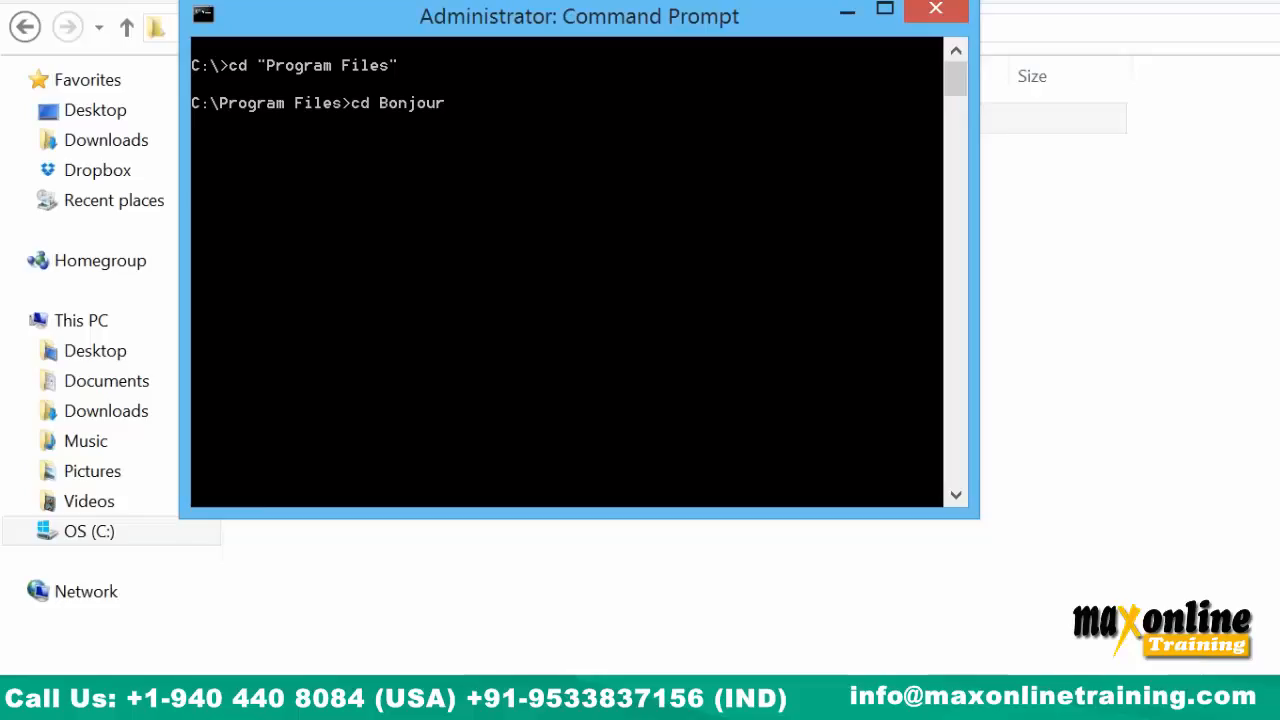
pyautogui.press('Tab')
pyautogui.press('Tab')
pyautogui.press('Tab')
pyautogui.press('Tab')
pyautogui.press('Return')
pyautogui.write('cd')
pyautogui.press('Tab')
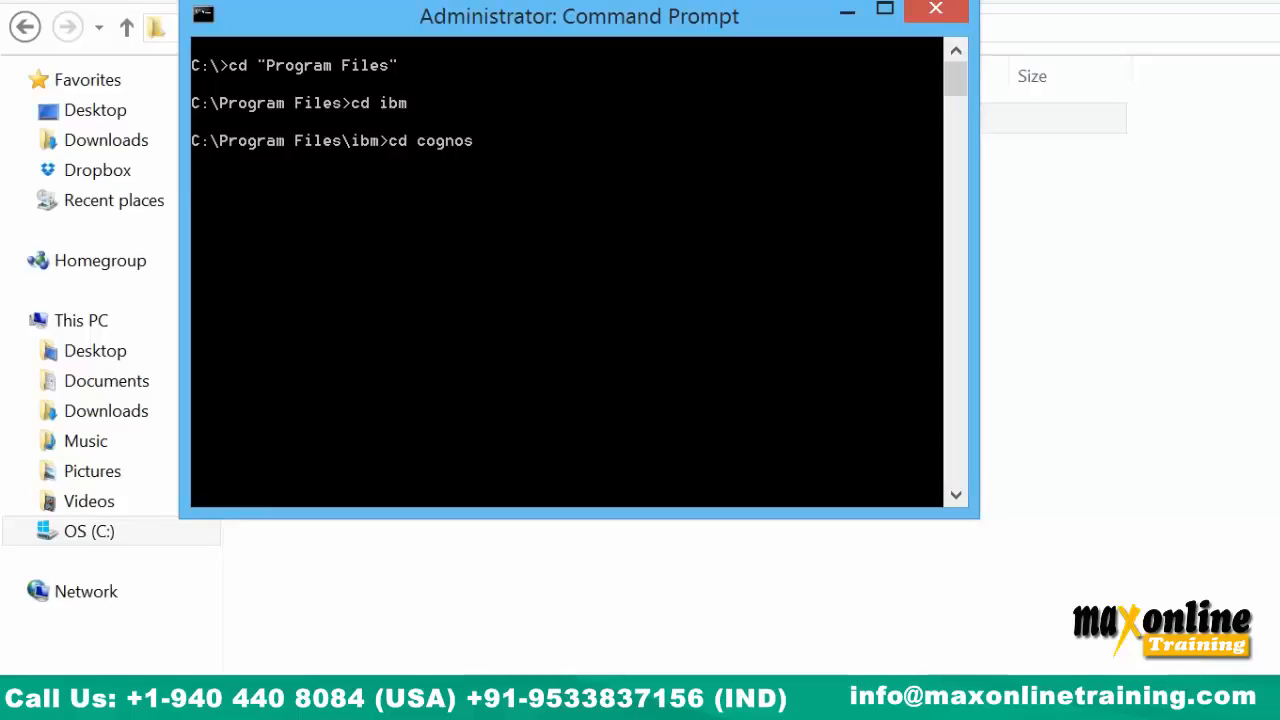
pyautogui.press('Return')
pyautogui.write('cd cog')
pyautogui.press('Tab')
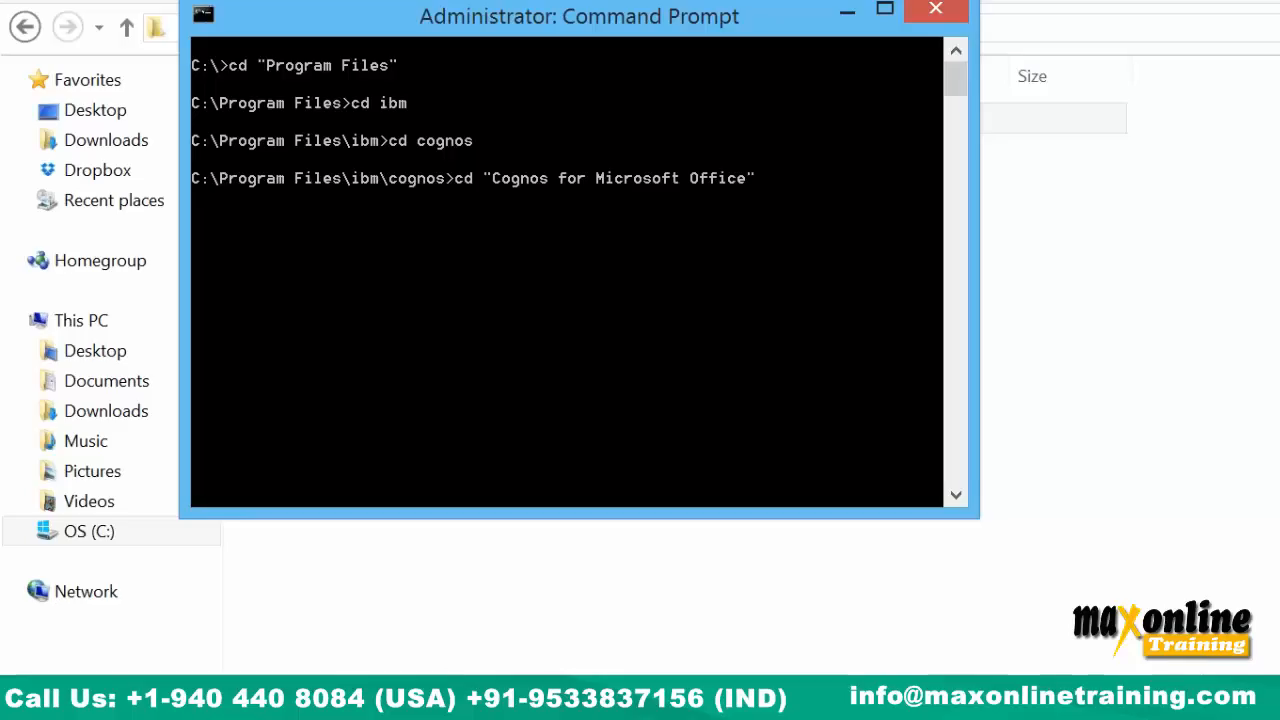
pyautogui.press('Tab')
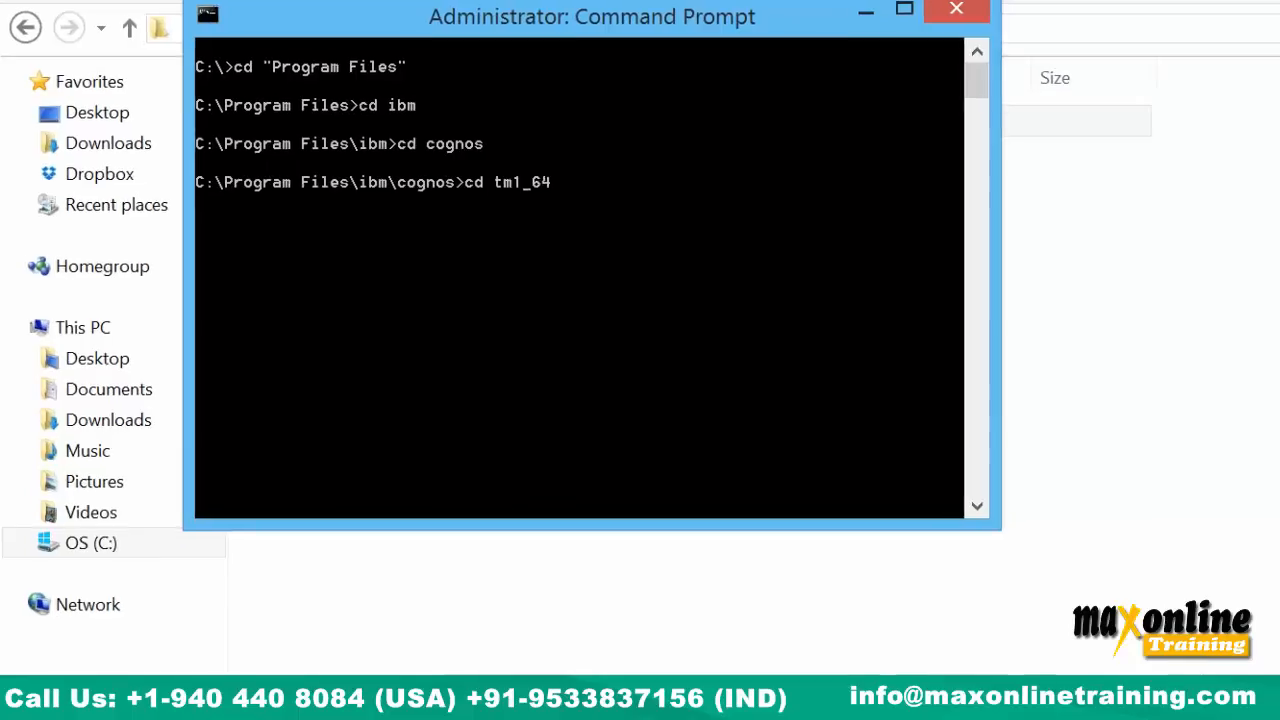
pyautogui.press('Return')
pyautogui.write('cd')
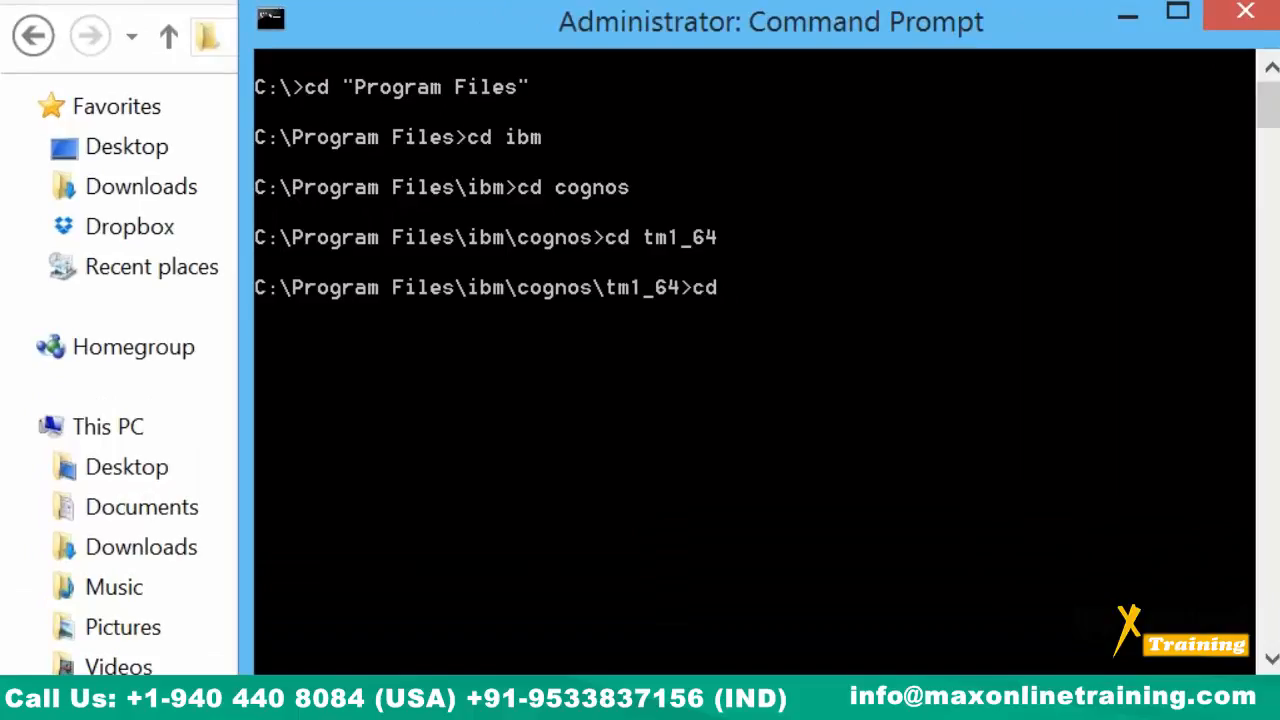
pyautogui.write(' bi')
pyautogui.press('Tab')
pyautogui.press('Tab')
pyautogui.press('Tab')
pyautogui.press('Return')
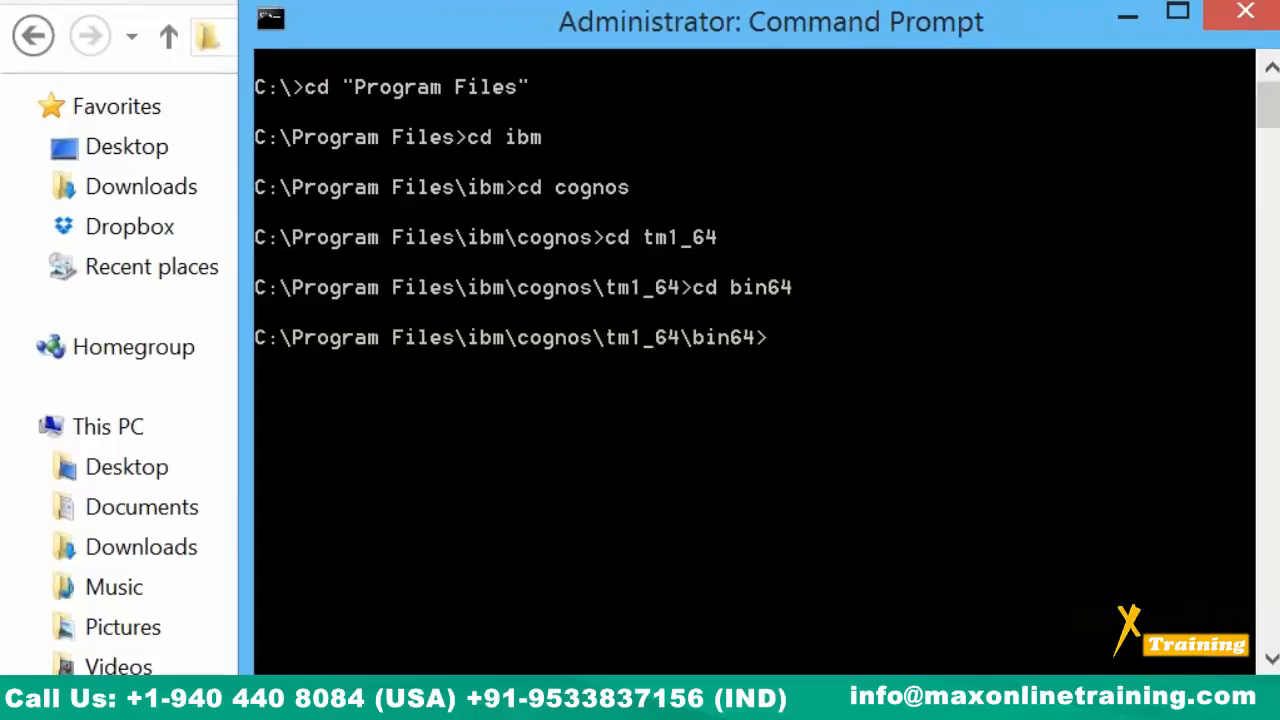
# Type the command tm1sd.exe -install -n "English" -z.
pyautogui.write('tm1sd.exe -install 0n')
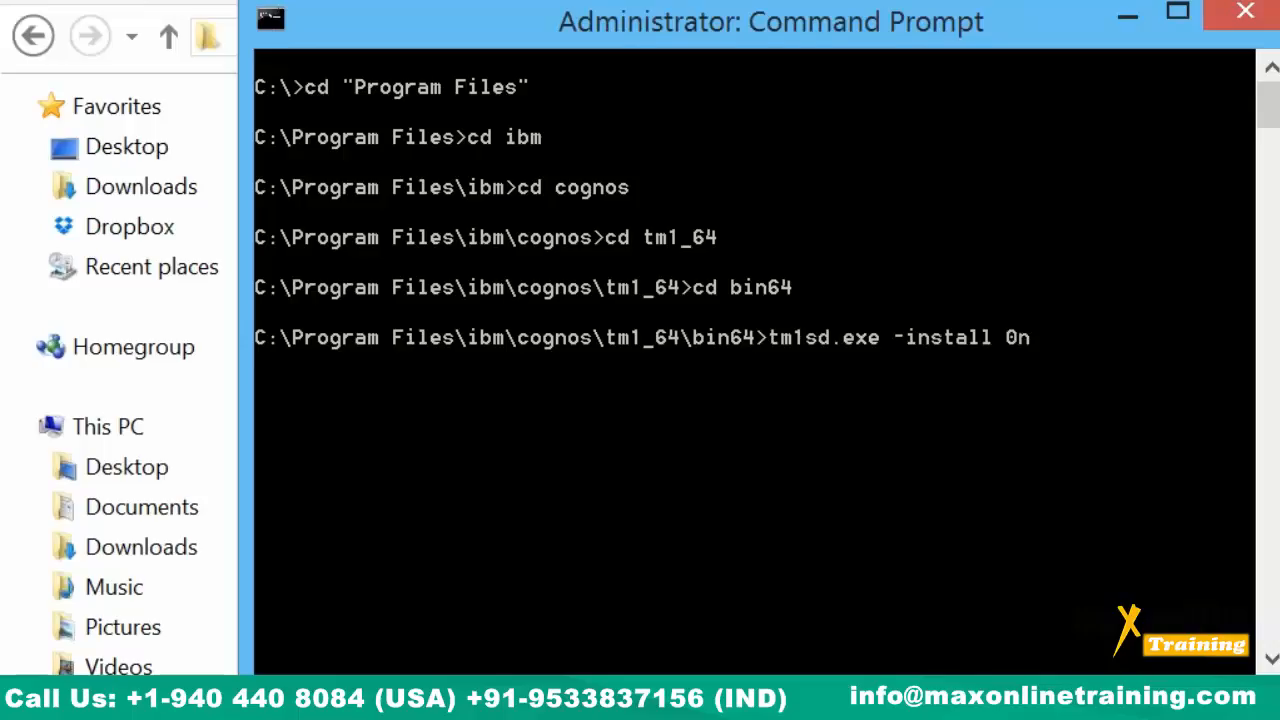
pyautogui.press('BackSpace')
pyautogui.press('BackSpace')
pyautogui.write('-n ')
pyautogui.write('"E"')
pyautogui.press('Left')
pyautogui.write('English')
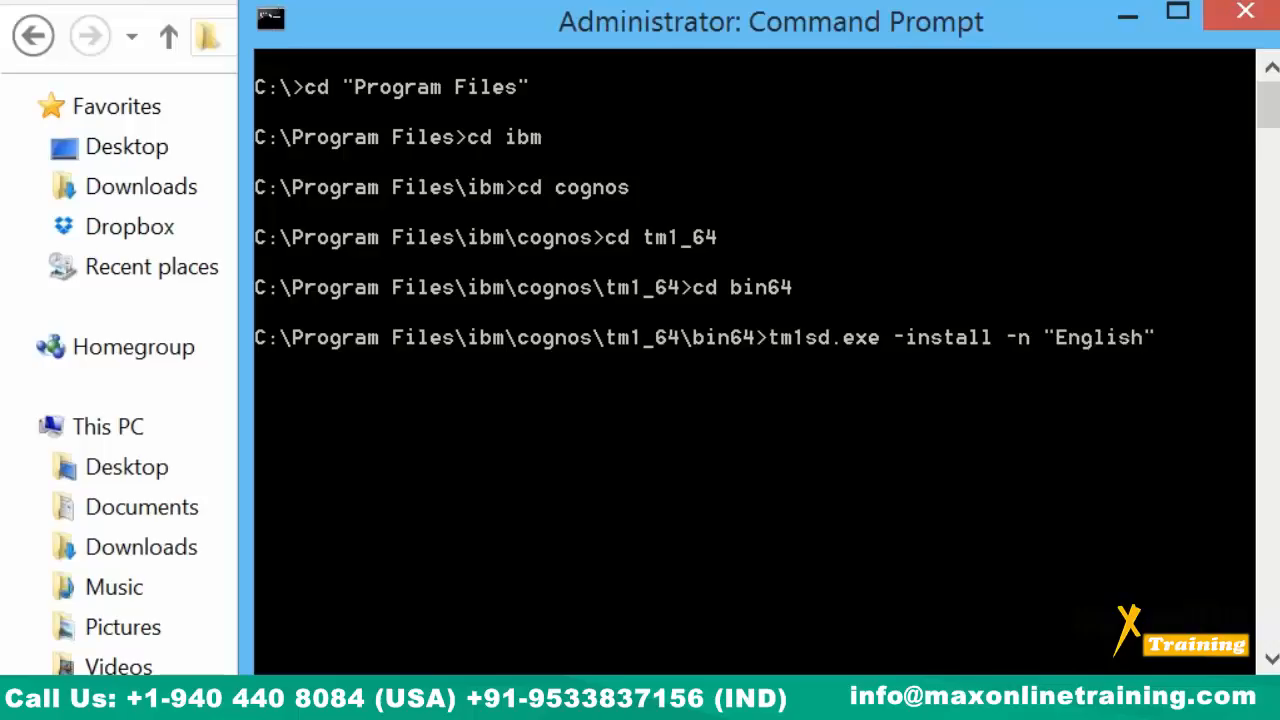
pyautogui.press('Right')
pyautogui.write('-z')
pyautogui.hotkey('alt', 'Tab')
# Open English\Data in Explorer and select its full path in the address bar.
pyautogui.click(594, 624)
pyautogui.click(350, 147)
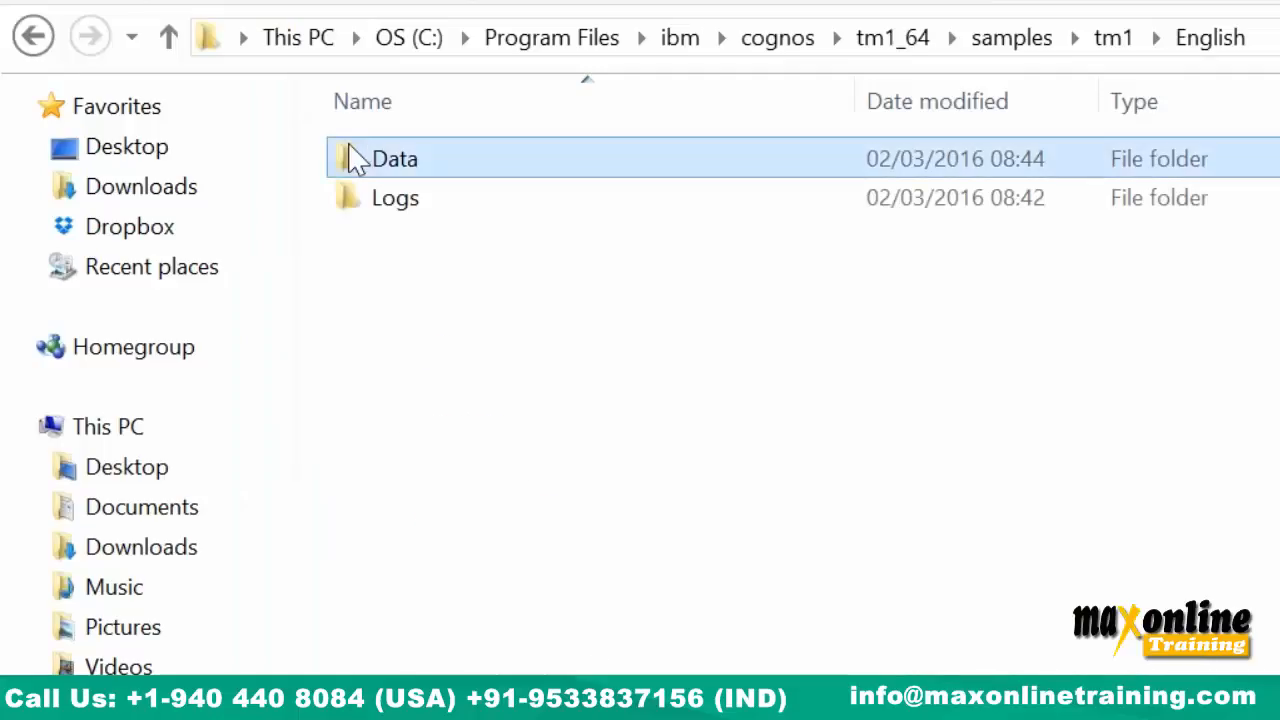
pyautogui.doubleClick(355, 160)
pyautogui.click(1030, 38)
pyautogui.press('super+c')
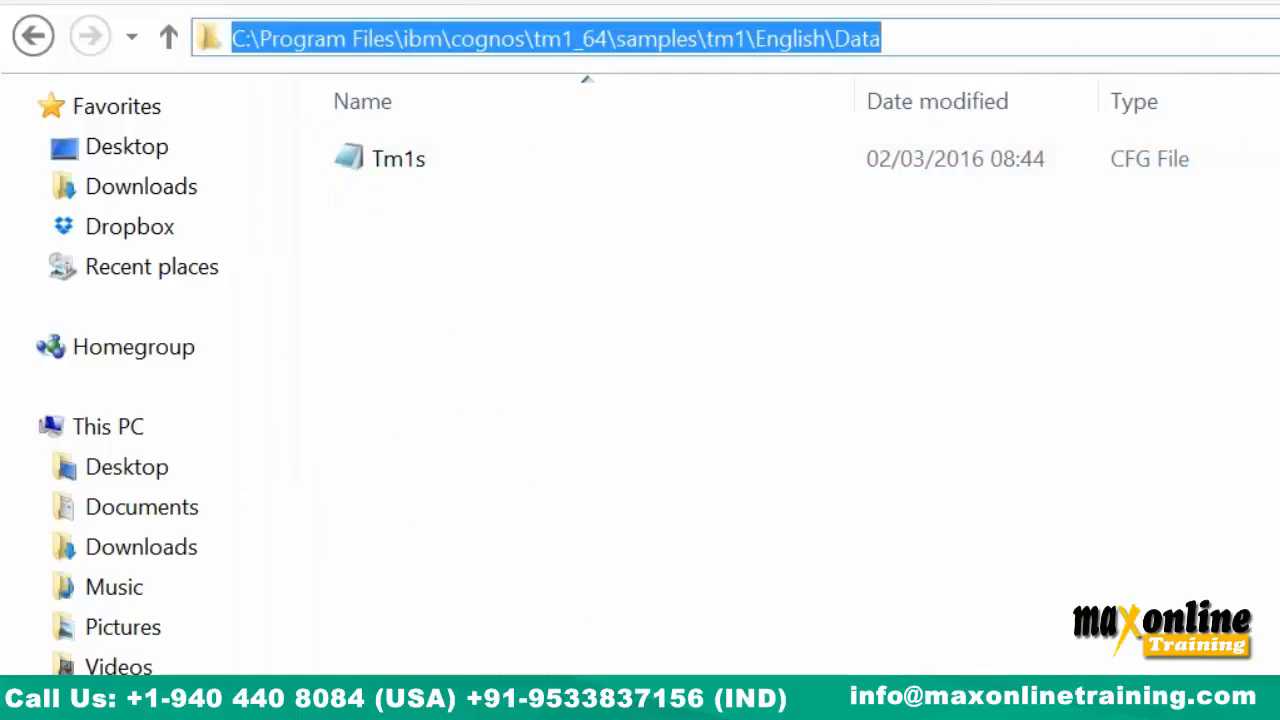
pyautogui.hotkey('alt', 'Tab')
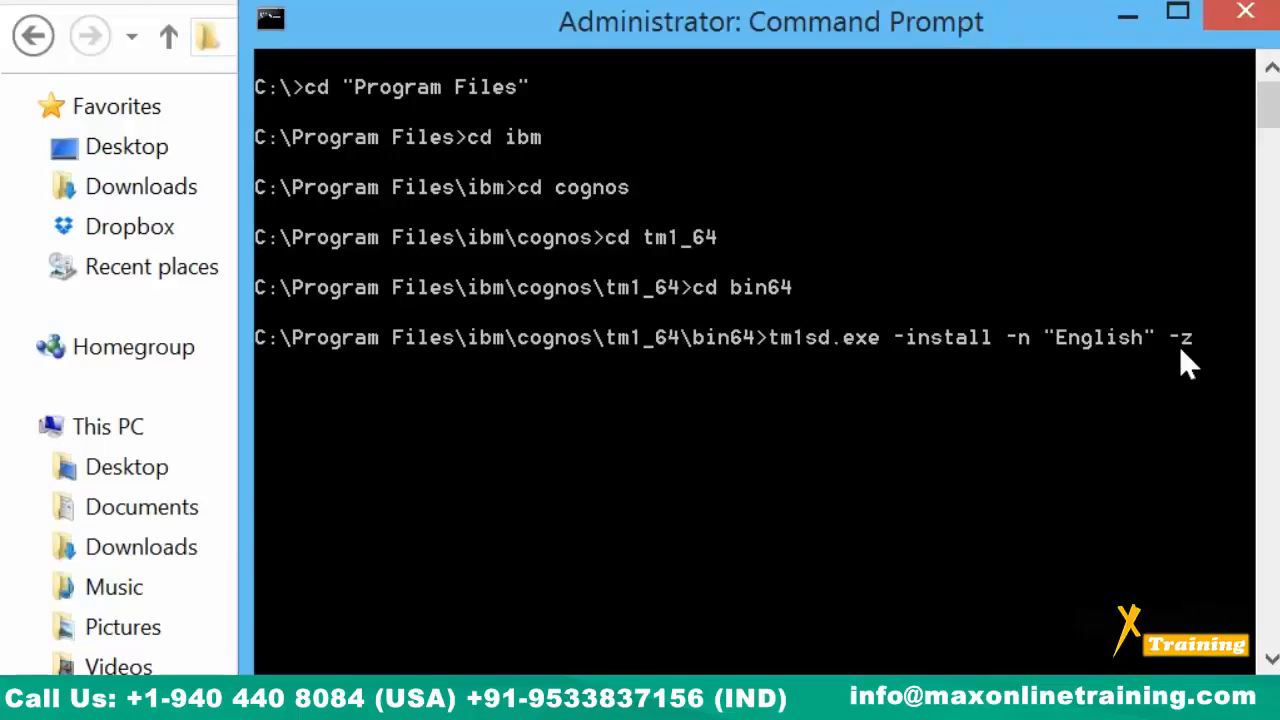
# Add empty quotes after -z and paste the Data folder path between them.
pyautogui.write('""')
pyautogui.press('Left')
pyautogui.hotkey('ctrl', 'v')
pyautogui.press('BackSpace')
pyautogui.press('BackSpace')
pyautogui.rightClick(1222, 335)
pyautogui.click(1080, 435)
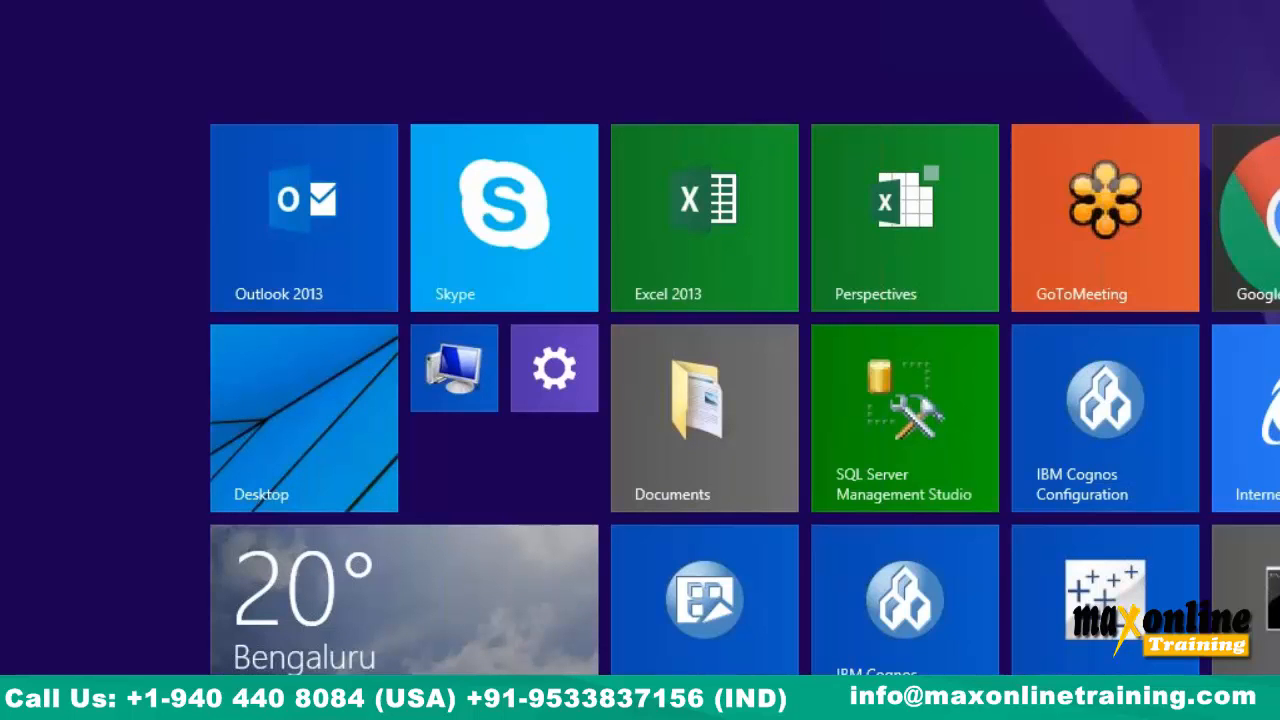
# Run the English TM1 service install command, then refresh the Services list to show it.
pyautogui.press('super')
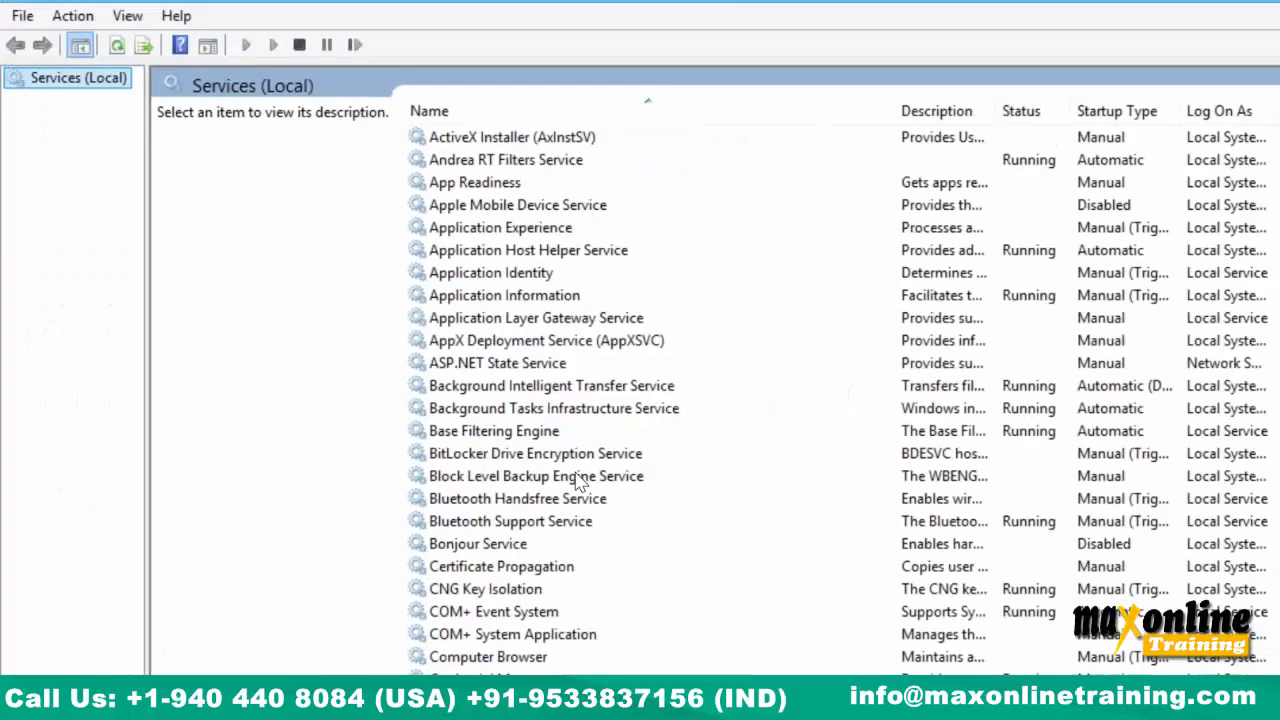
pyautogui.click(522, 491)
pyautogui.scroll(-18, 522, 491)
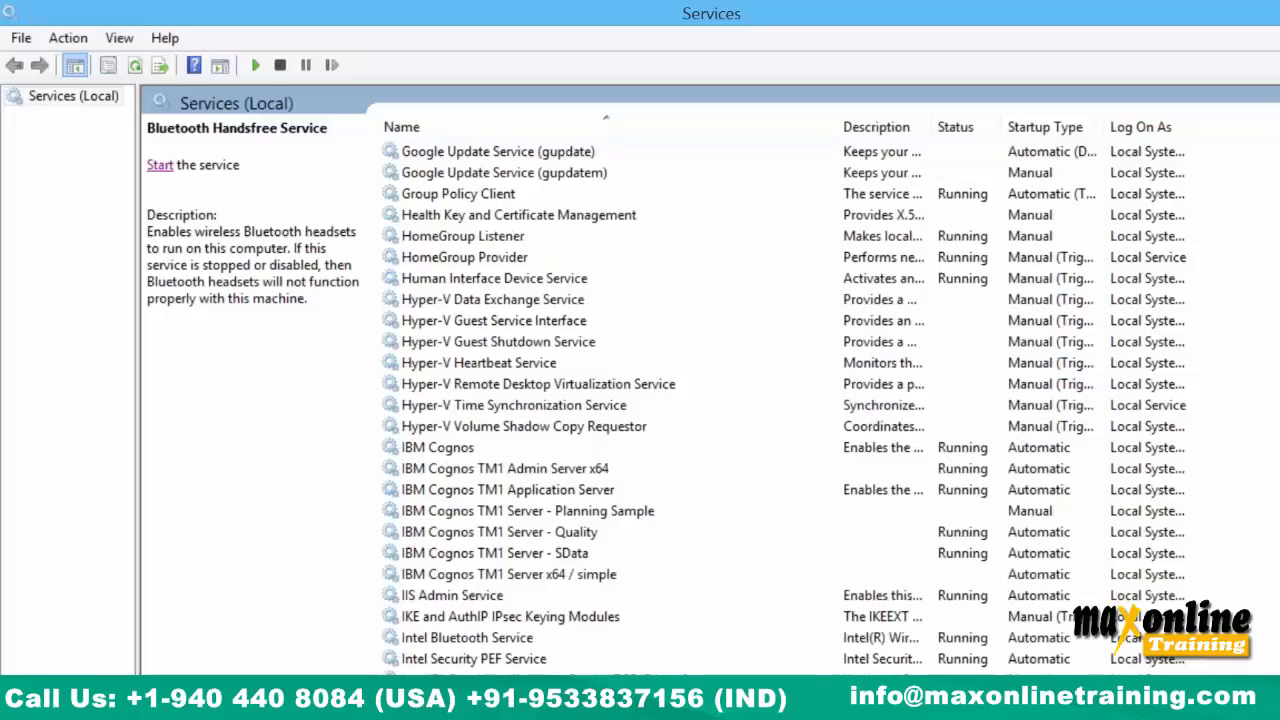
pyautogui.hotkey('alt', 'Tab')
pyautogui.press('Return')
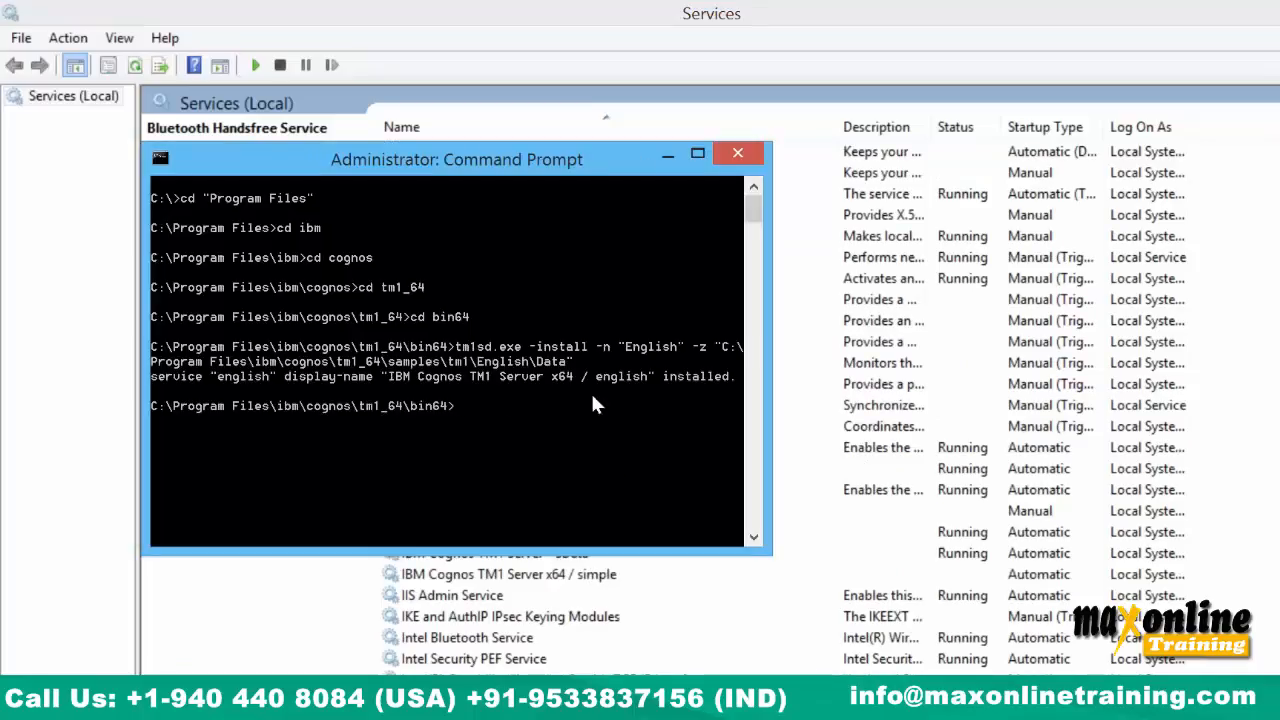
pyautogui.hotkey('alt', 'Tab')
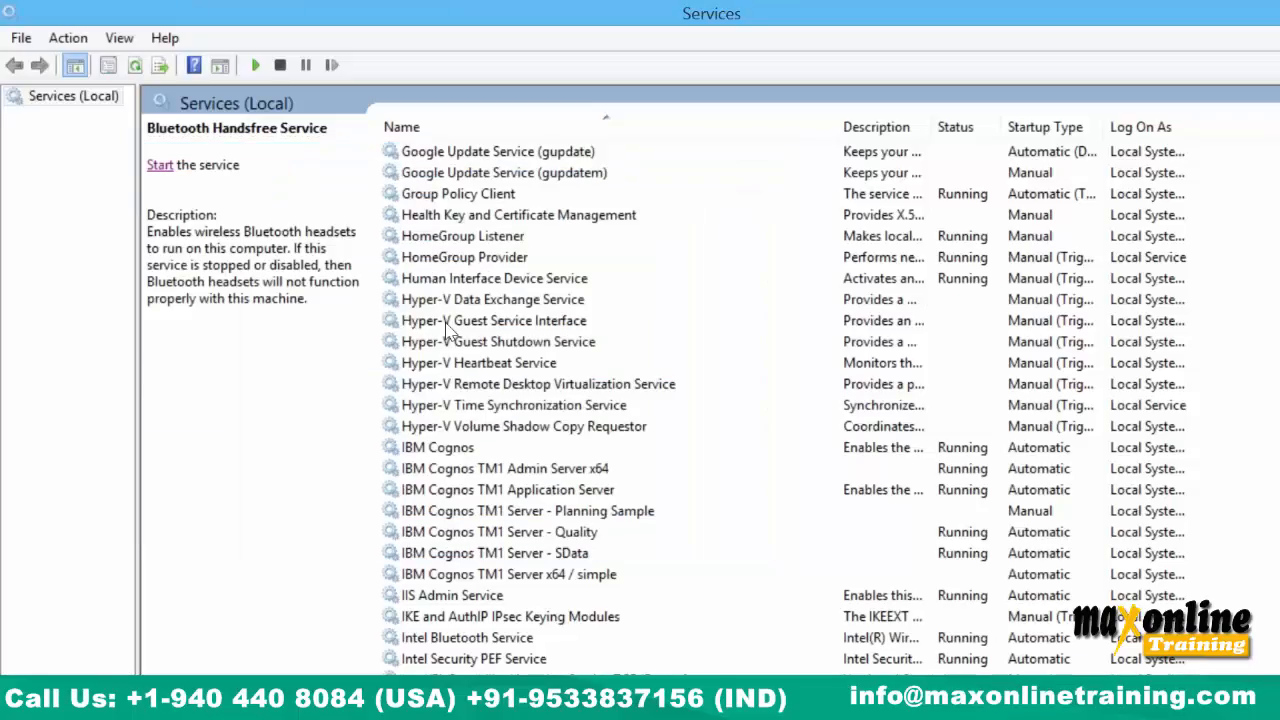
pyautogui.click(135, 65)
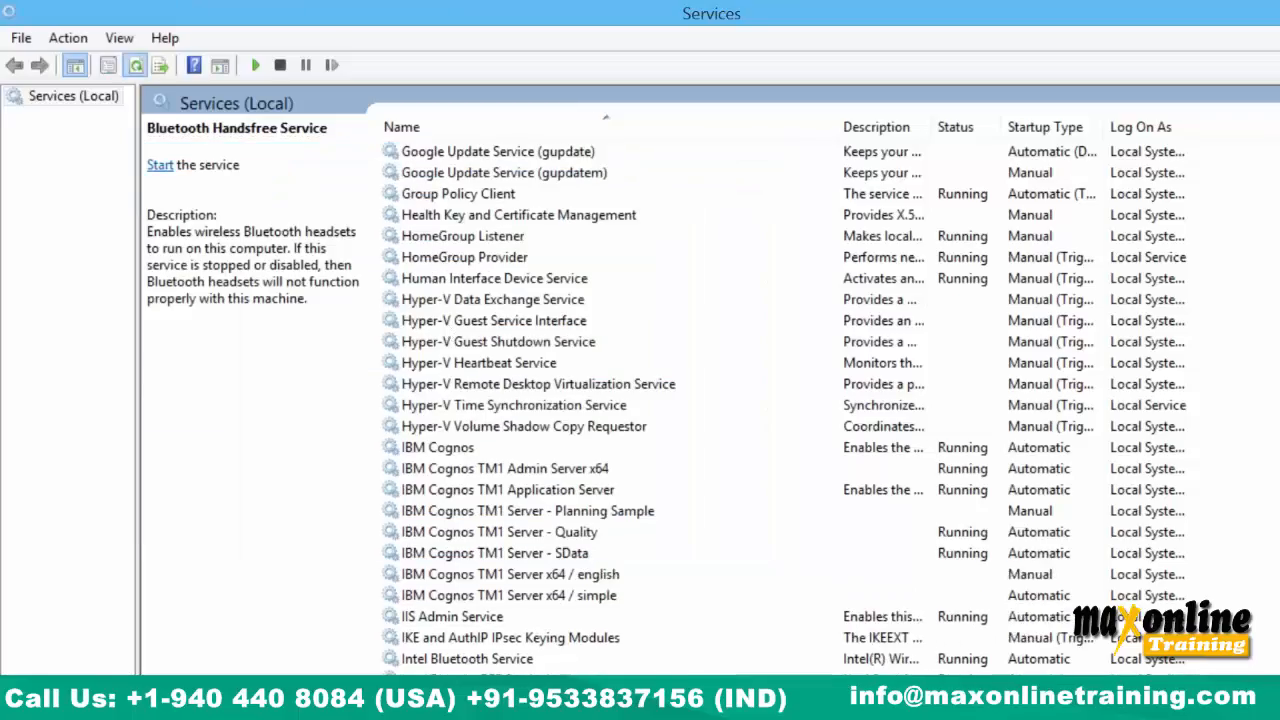
# Set the english TM1 server service's startup type to Automatic.
pyautogui.click(604, 577)
pyautogui.rightClick(604, 577)
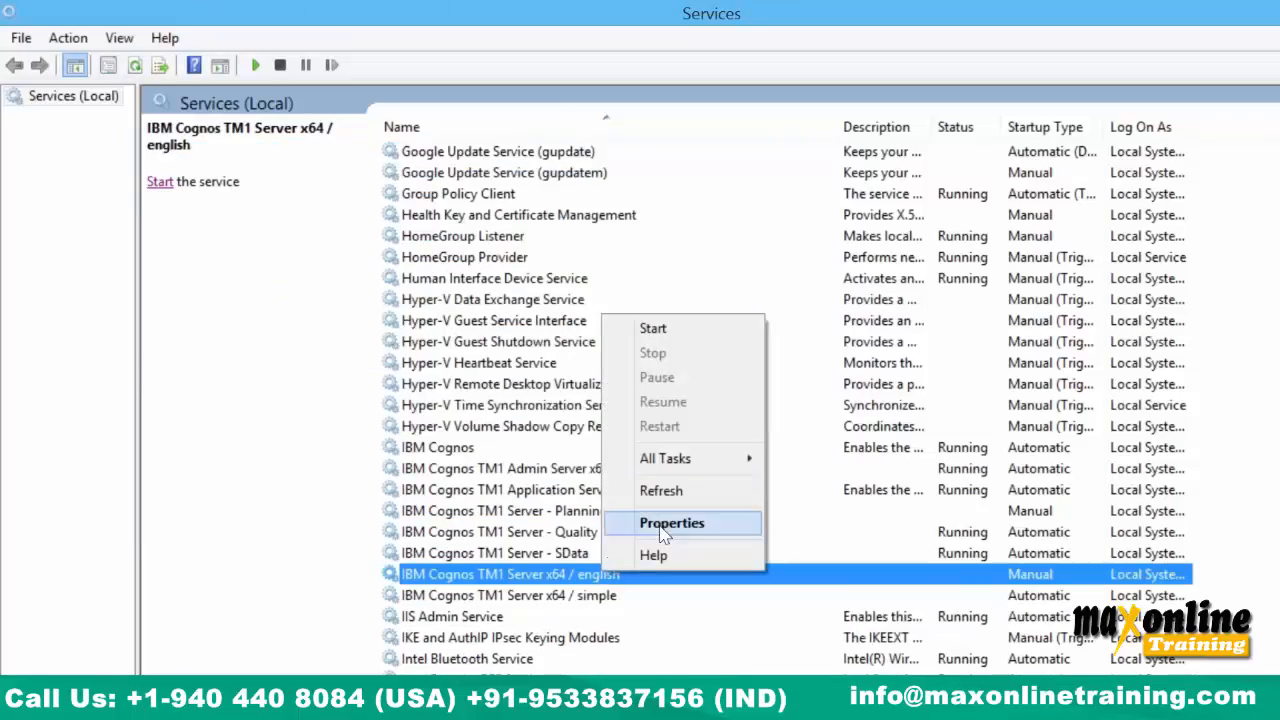
pyautogui.click(665, 524)
pyautogui.click(646, 368)
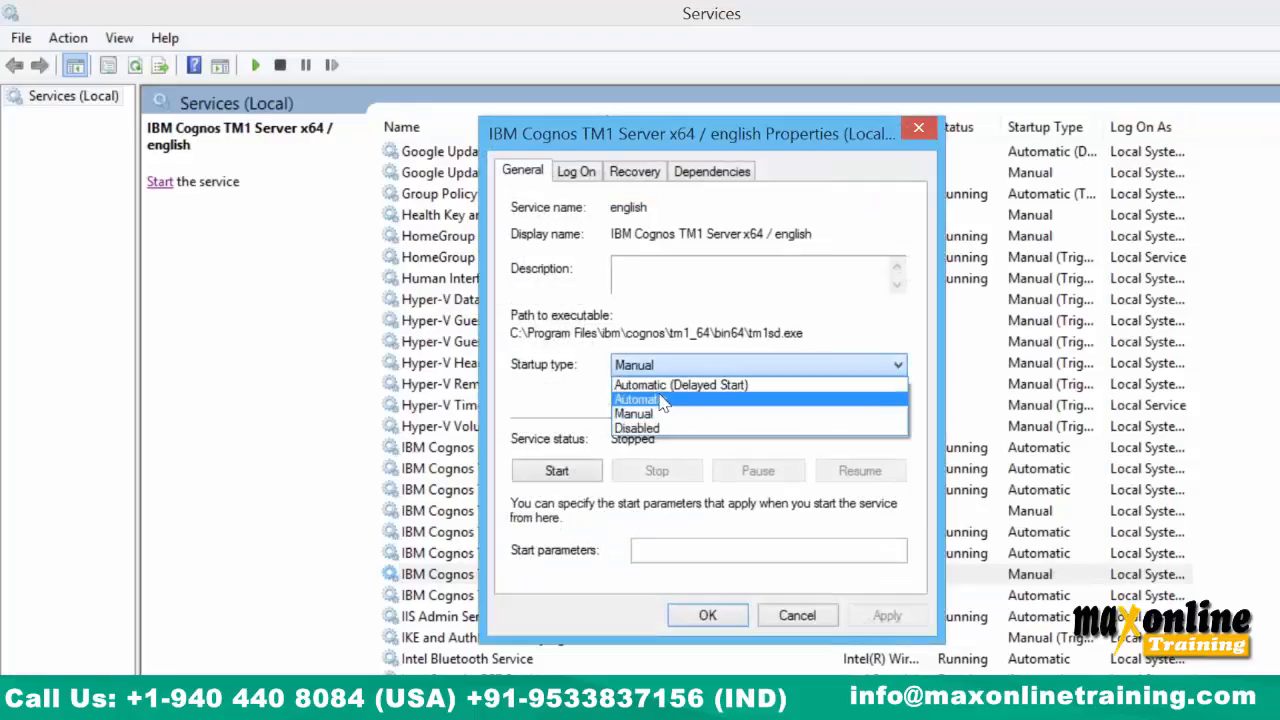
pyautogui.click(660, 396)
pyautogui.click(876, 617)
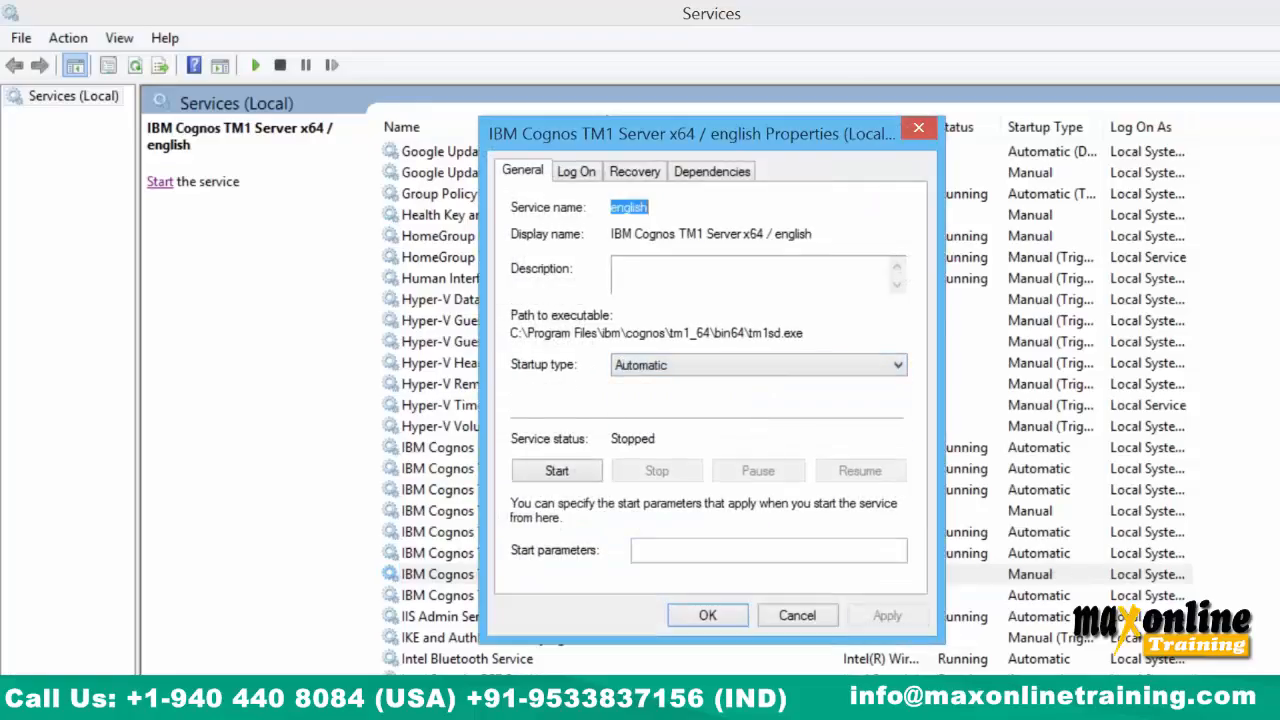
pyautogui.click(709, 614)
# Start the IBM Cognos TM1 Server x64 / english service.
pyautogui.click(588, 595)
pyautogui.click(576, 574)
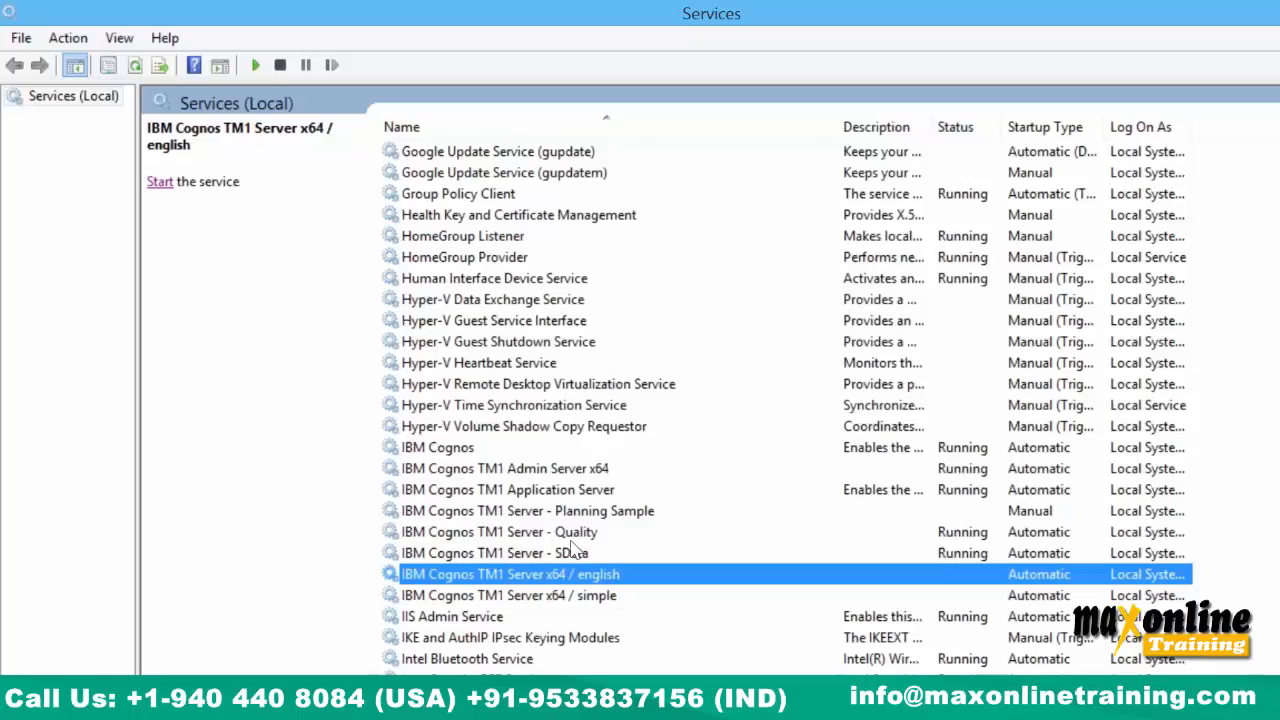
pyautogui.click(160, 181)
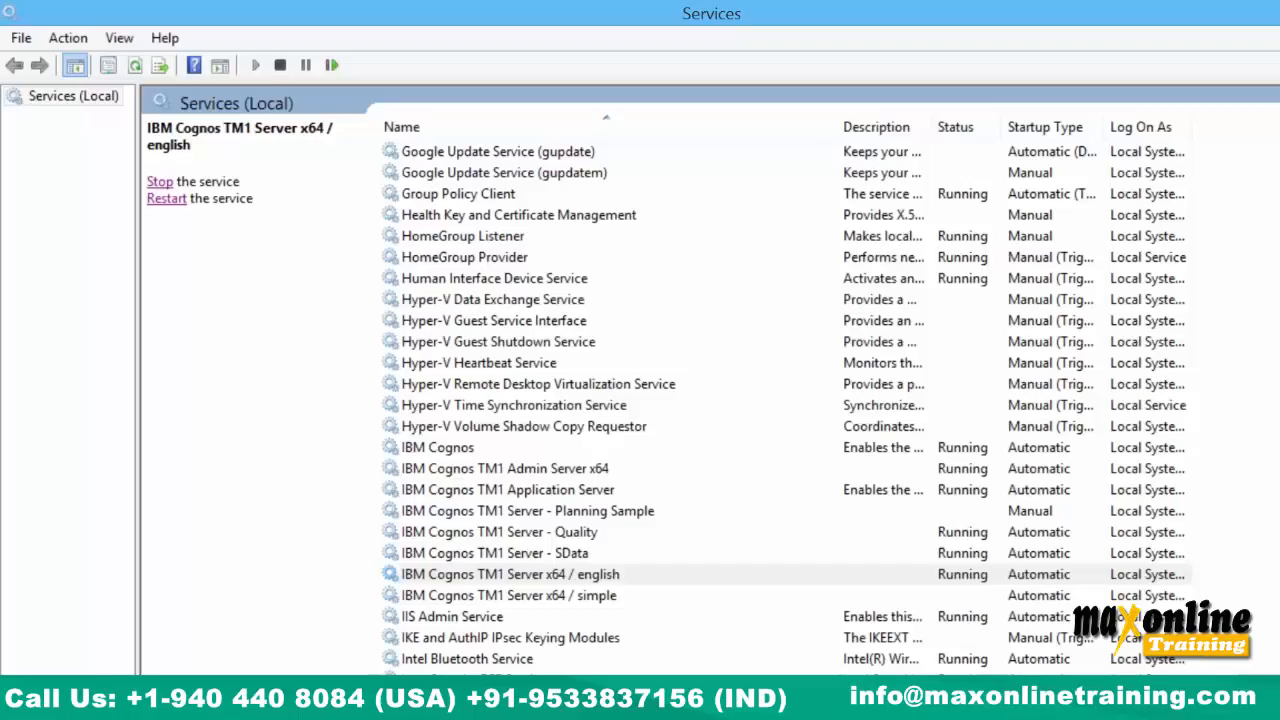
pyautogui.click(545, 700)
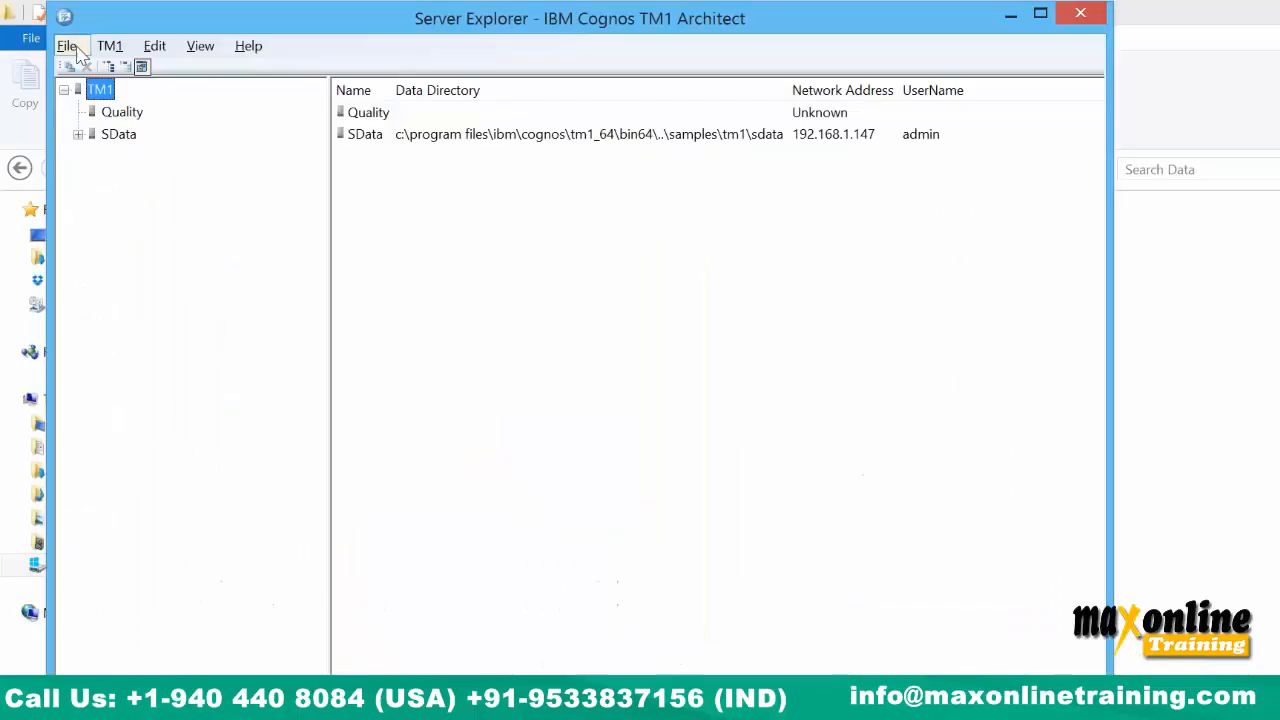
# Refresh available servers, then log in to the English server with the administrator user name.
pyautogui.click(78, 52)
pyautogui.click(120, 114)
pyautogui.doubleClick(122, 156)
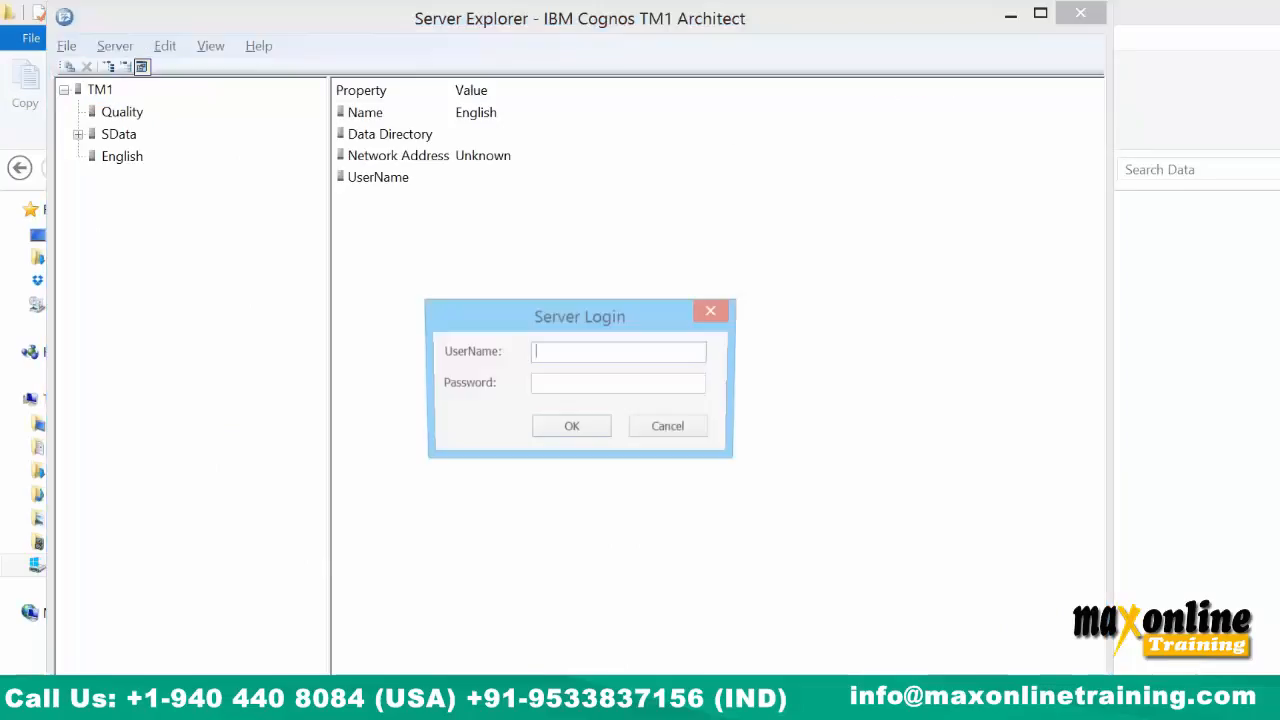
pyautogui.write('admin')
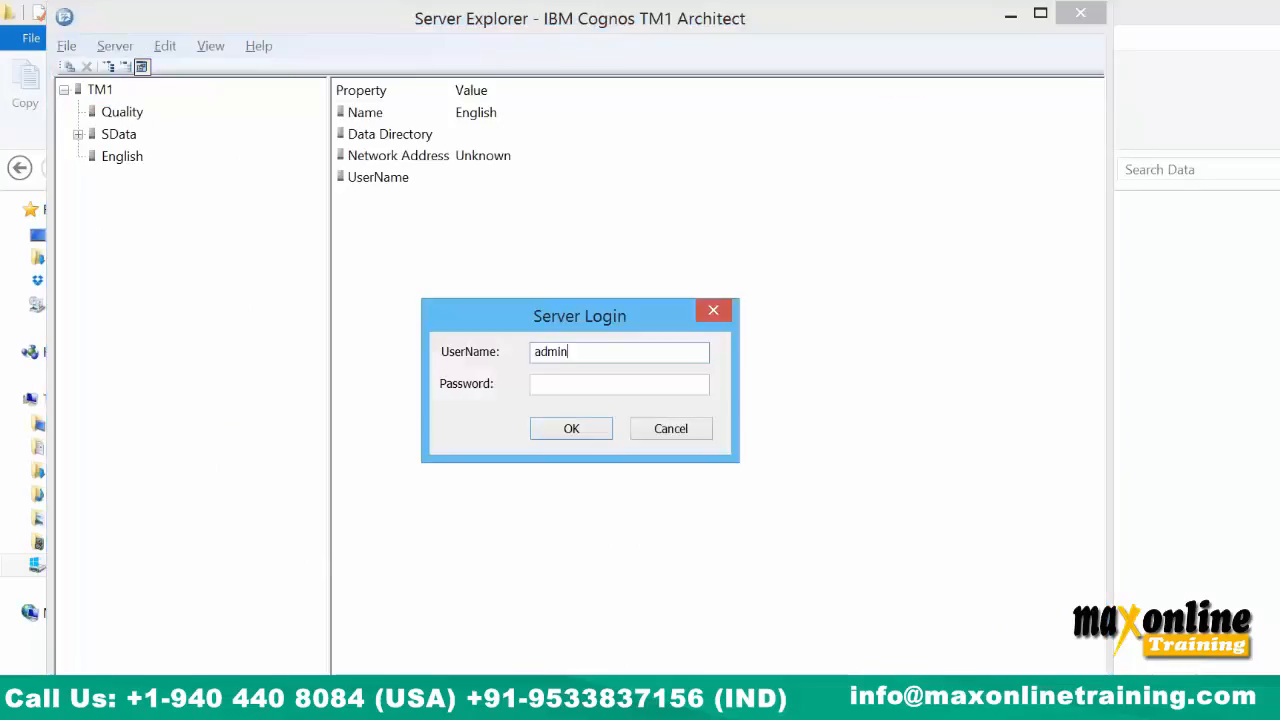
pyautogui.press('Return')
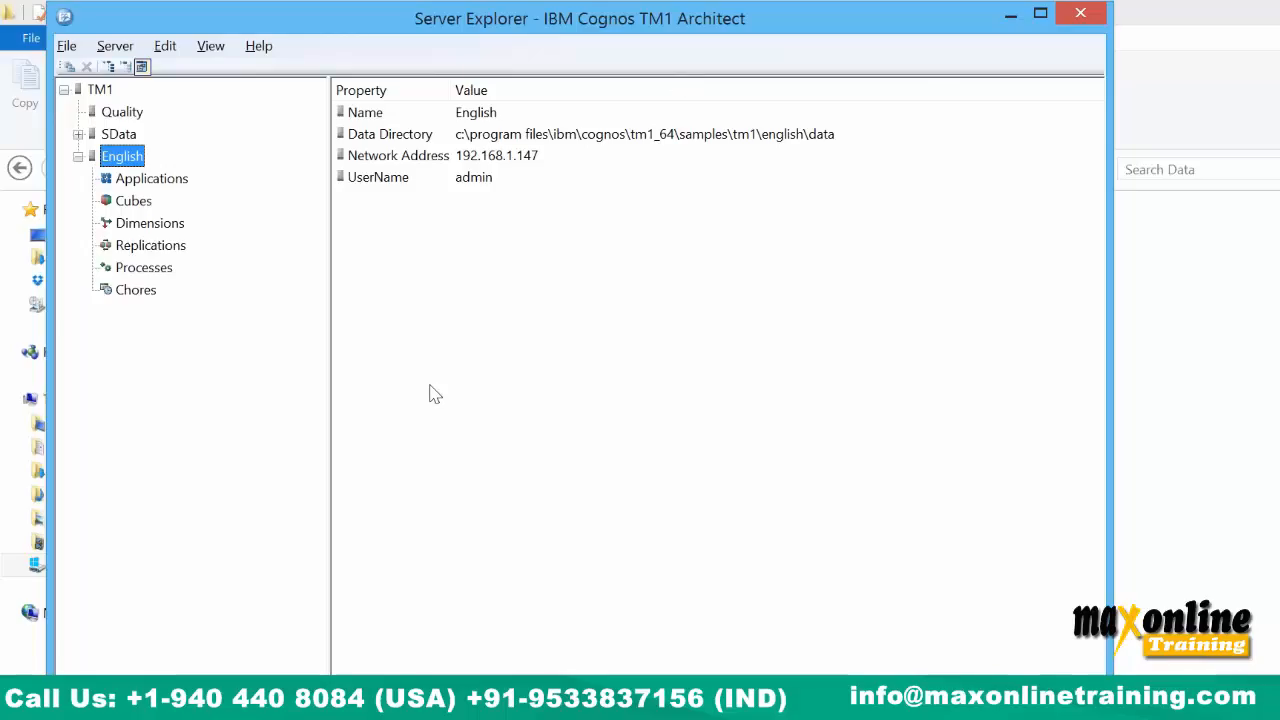
# Scroll through the English\Data folder's cube and dimension files, then maximize TM1 Architect.
pyautogui.click(98, 698)
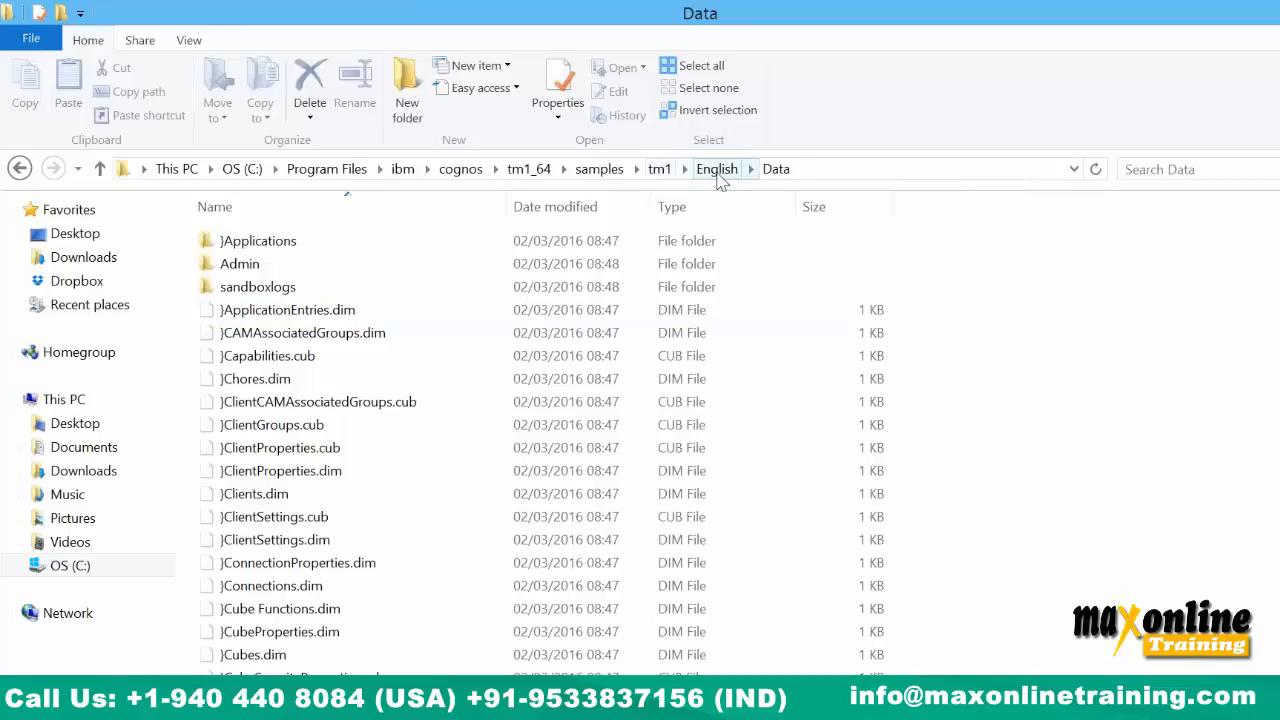
pyautogui.scroll(-8, 640, 400)
pyautogui.scroll(-4, 305, 410)
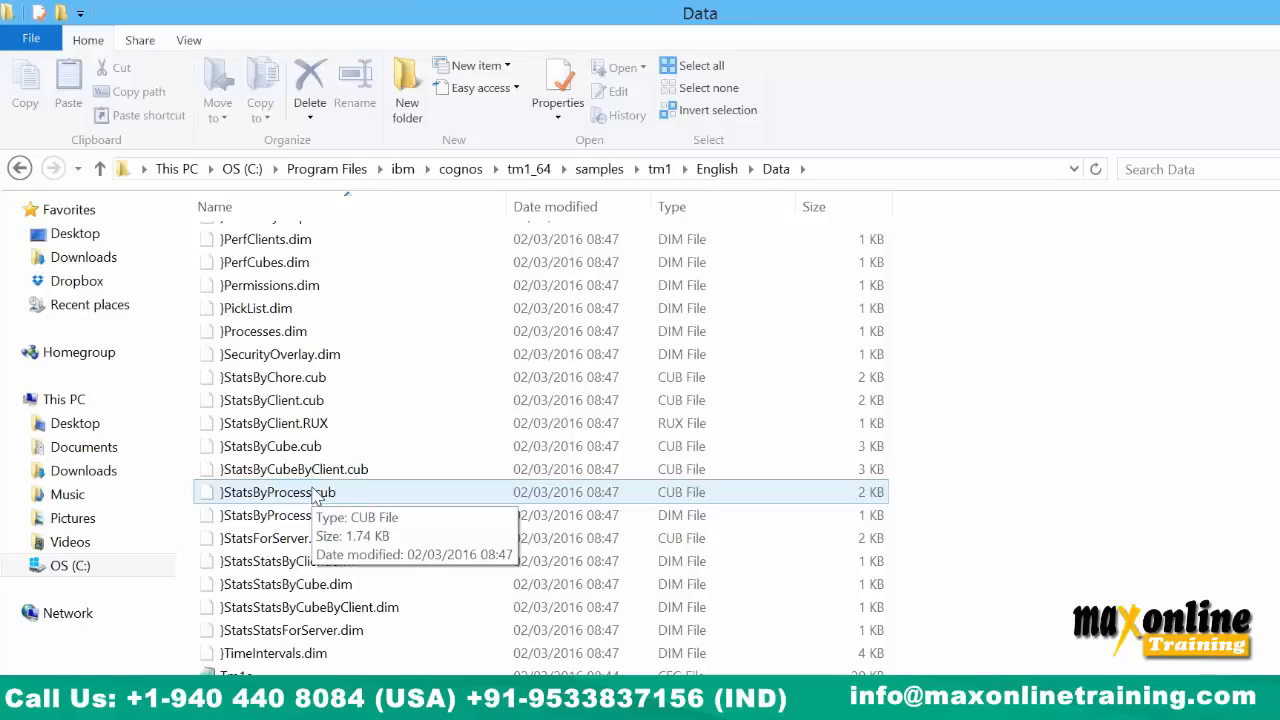
pyautogui.scroll(12, 313, 497)
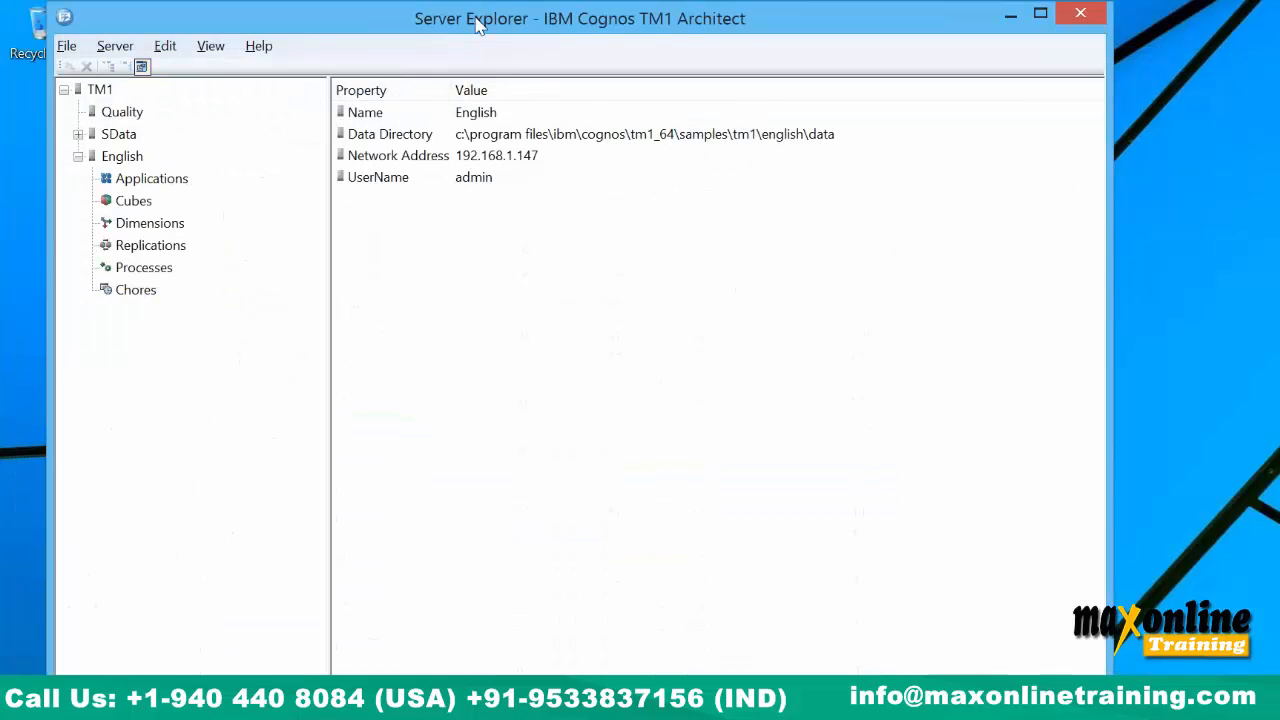
pyautogui.doubleClick(470, 18)
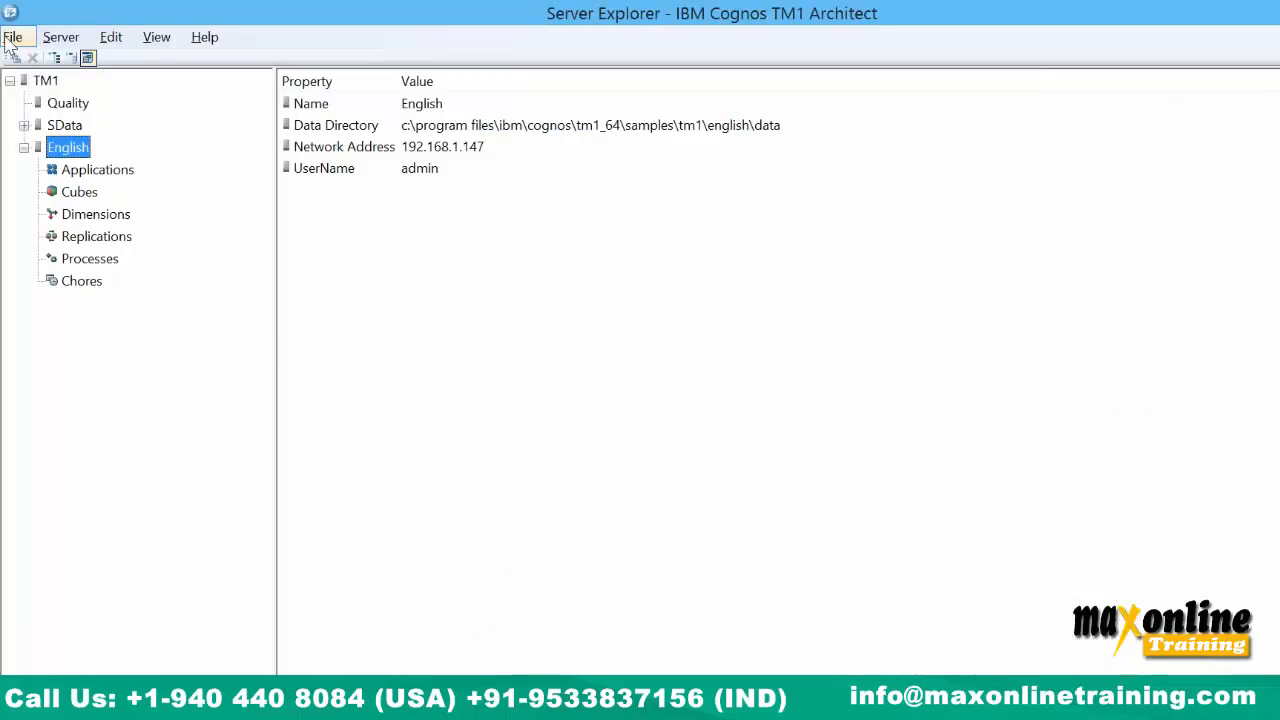
# Browse the tm1 samples folders, including Proven_Techniques, for a data directory without choosing one.
pyautogui.click(12, 40)
pyautogui.click(60, 61)
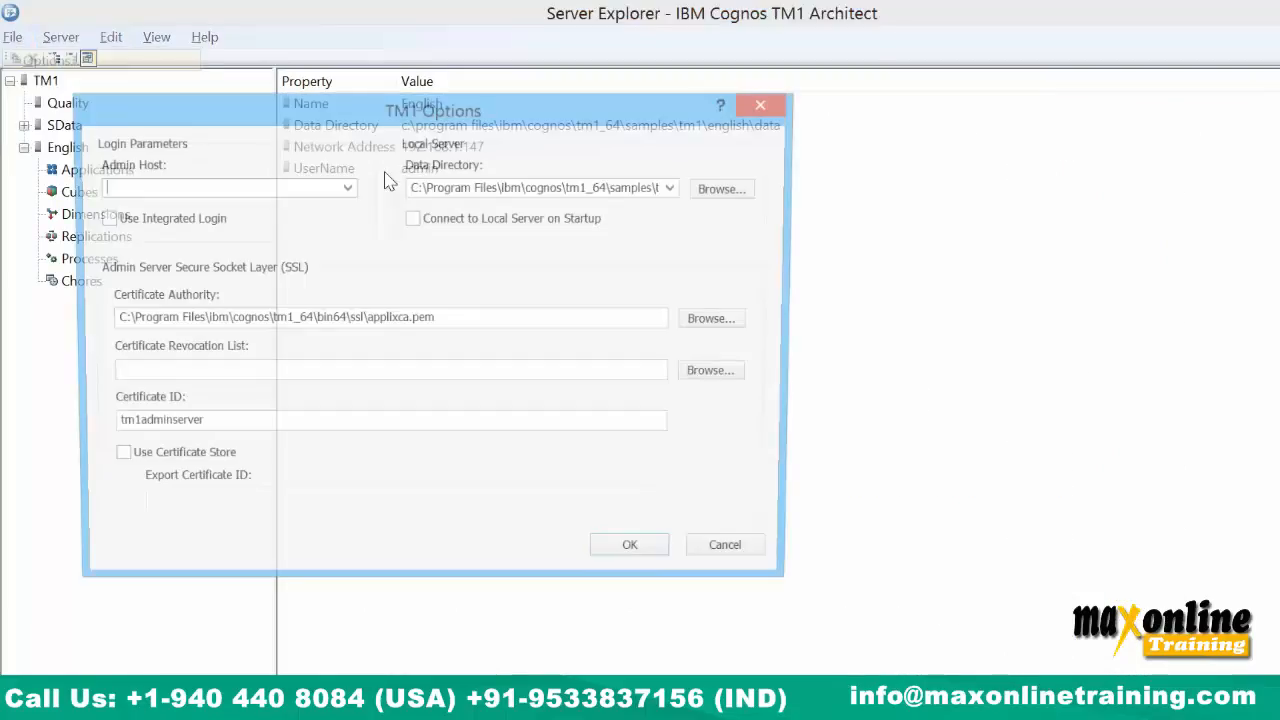
pyautogui.click(728, 188)
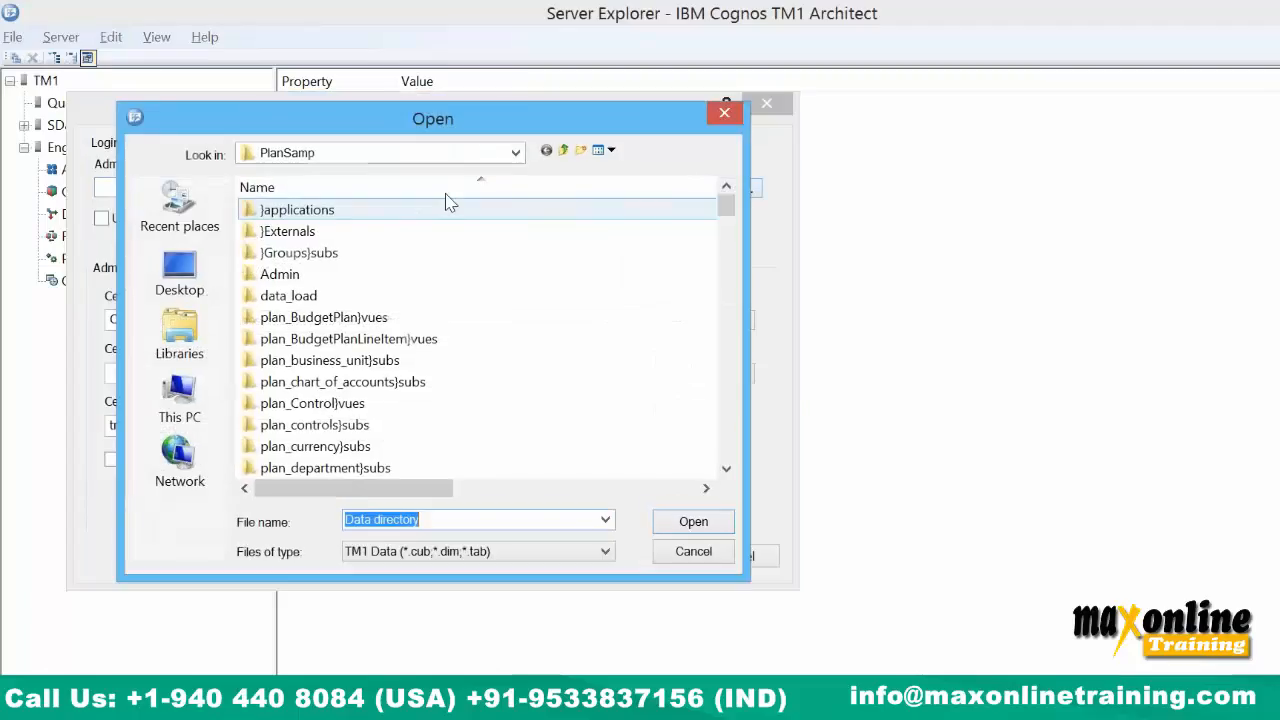
pyautogui.click(566, 153)
pyautogui.click(724, 112)
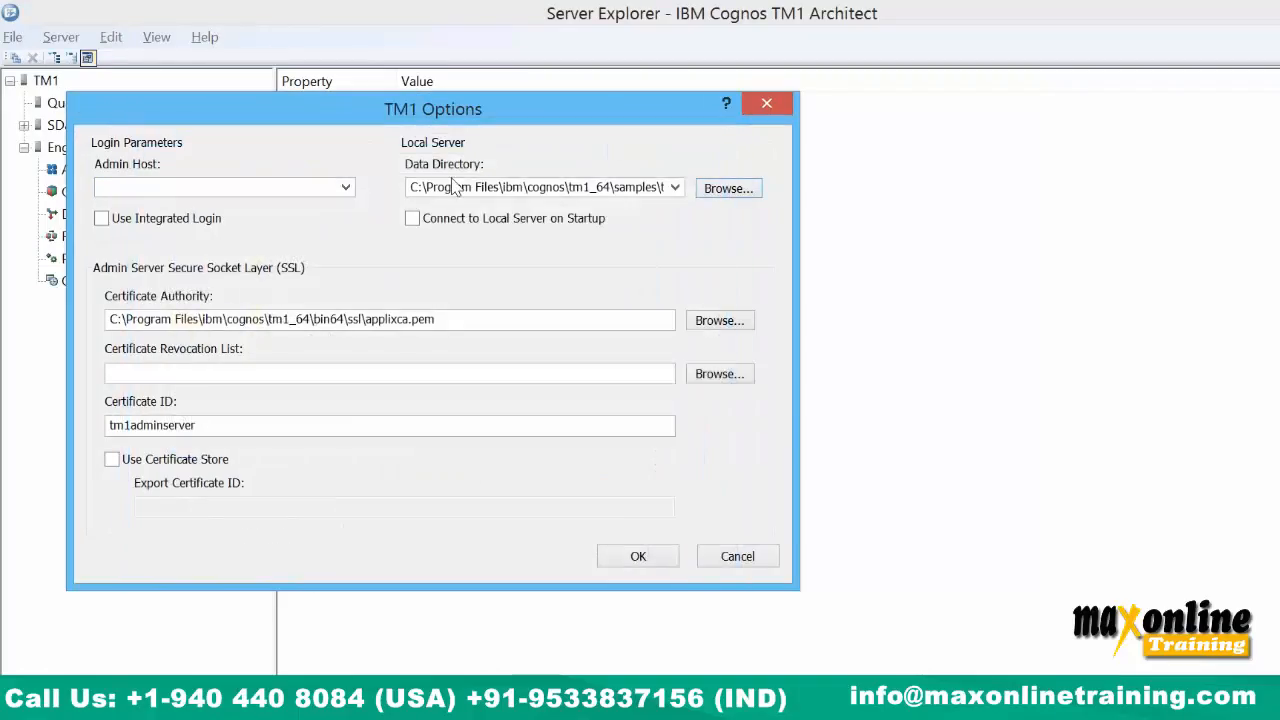
pyautogui.click(729, 190)
pyautogui.click(563, 150)
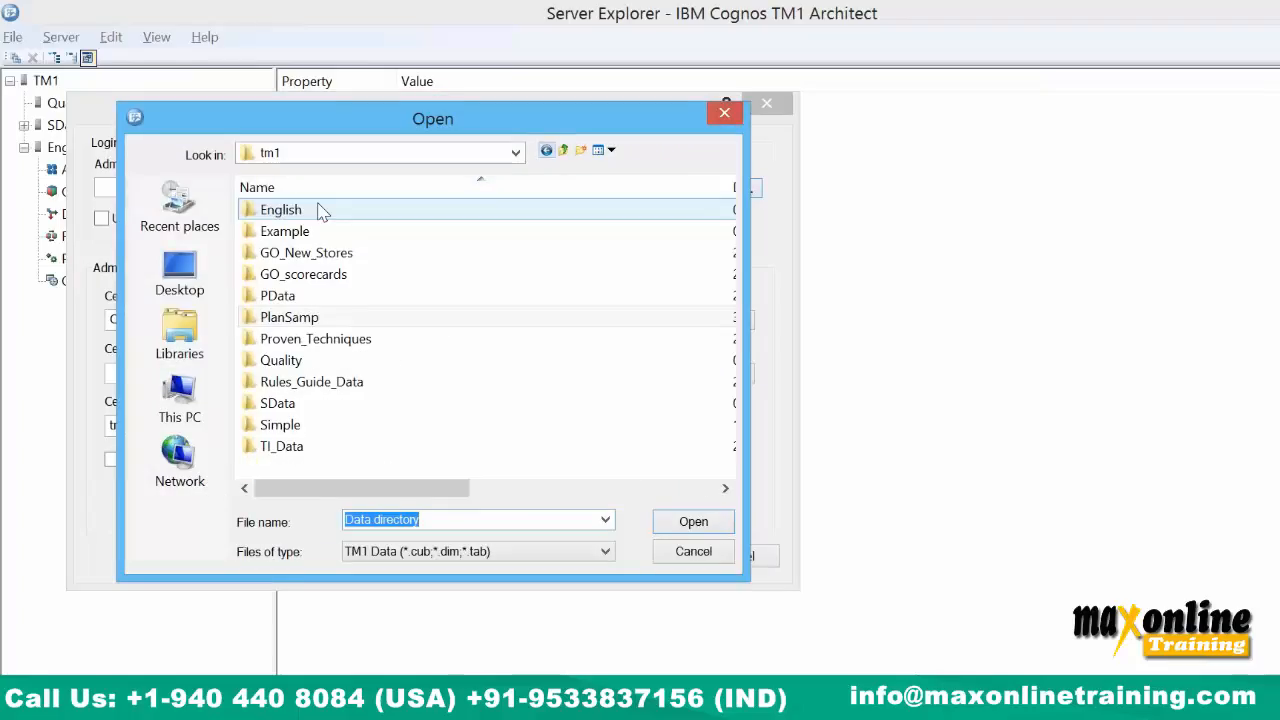
pyautogui.click(280, 386)
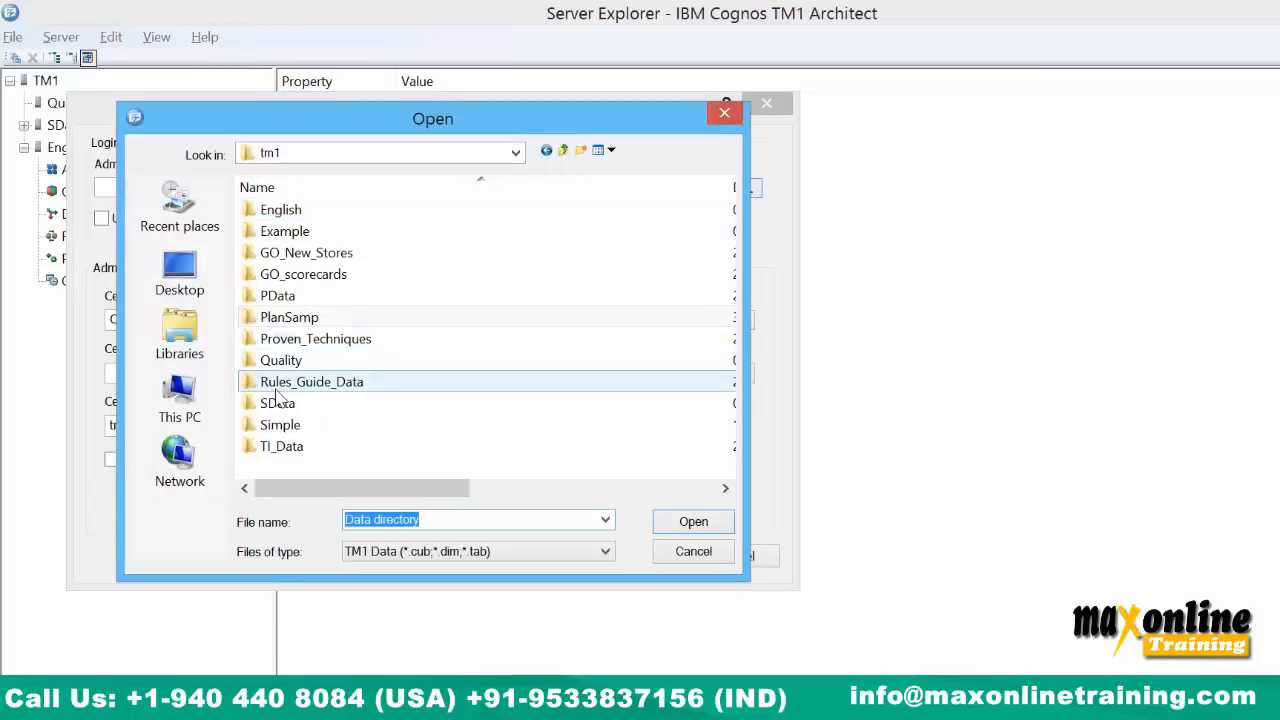
pyautogui.click(301, 343)
pyautogui.click(303, 343)
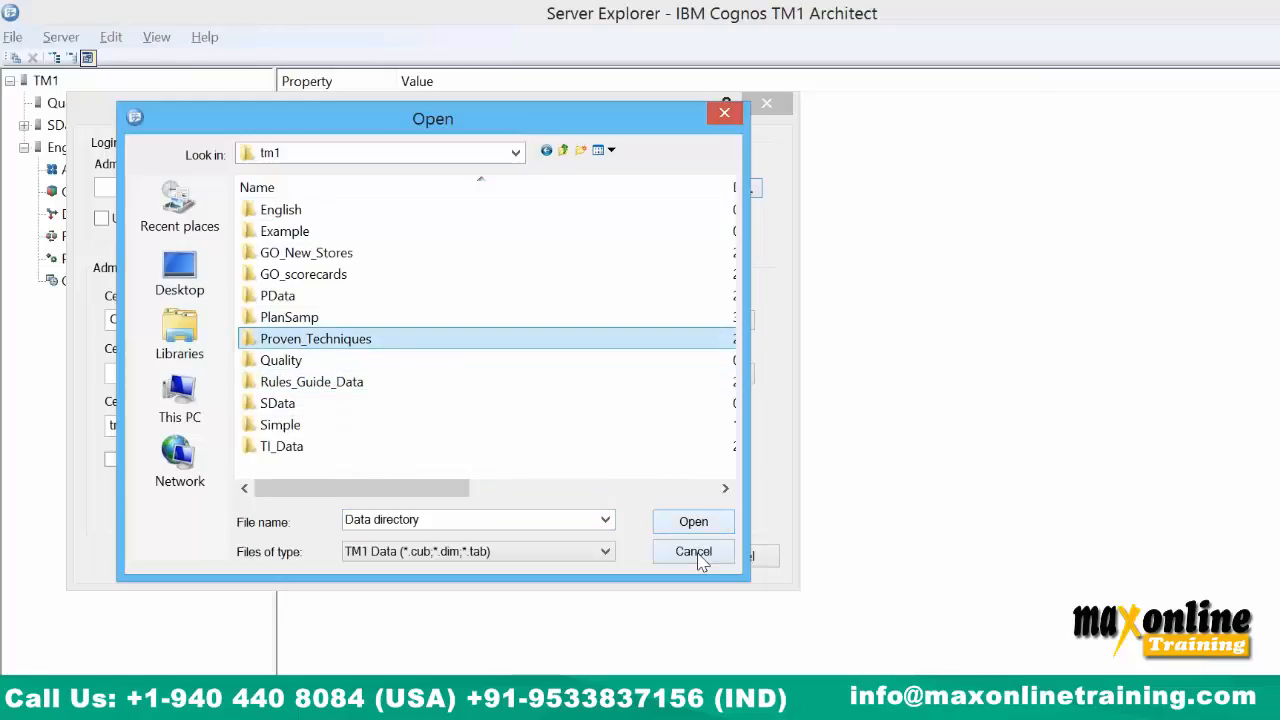
pyautogui.click(701, 556)
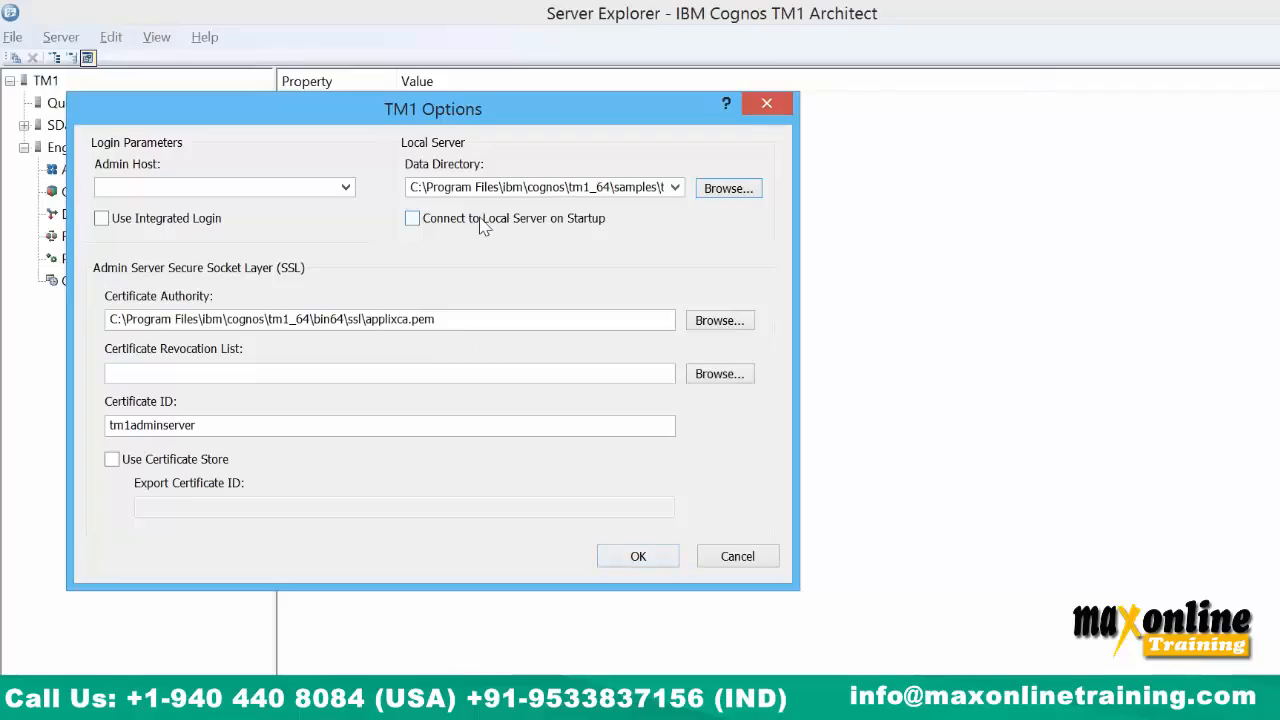
# Browse for the data directory once more, cancel, and close TM1 Options.
pyautogui.click(716, 197)
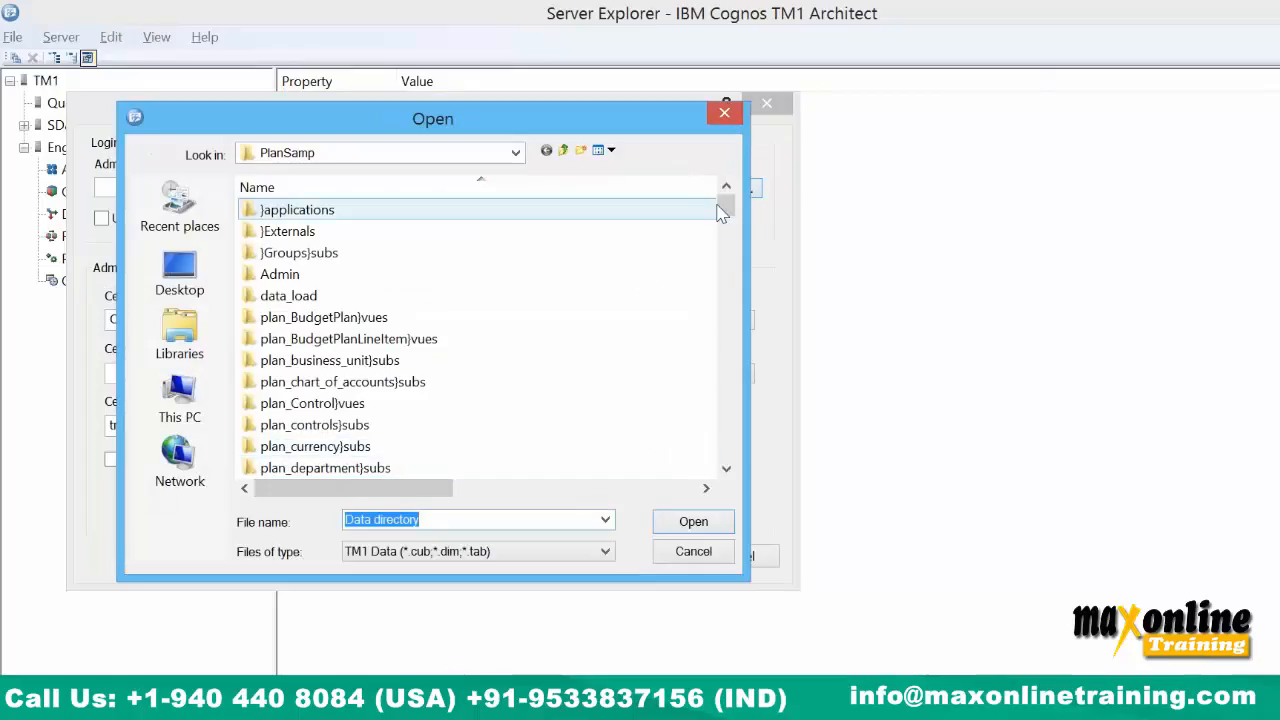
pyautogui.moveTo(722, 214); pyautogui.dragTo(729, 430)
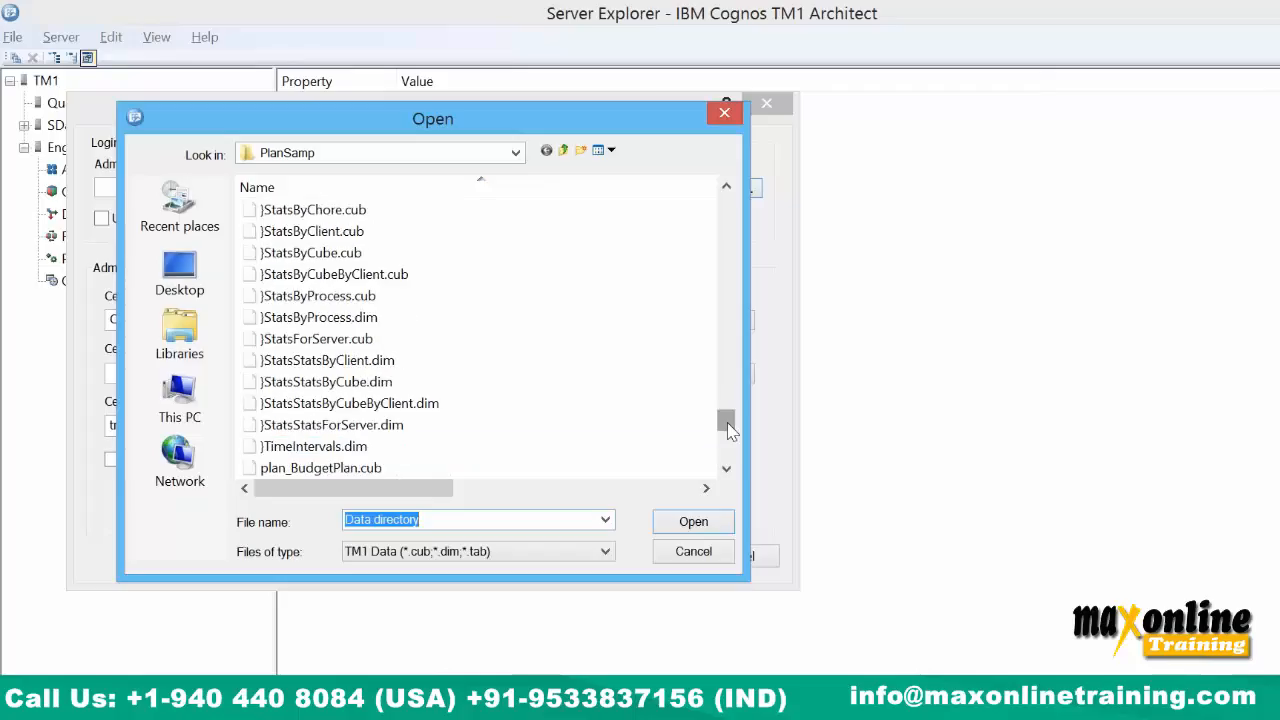
pyautogui.click(695, 553)
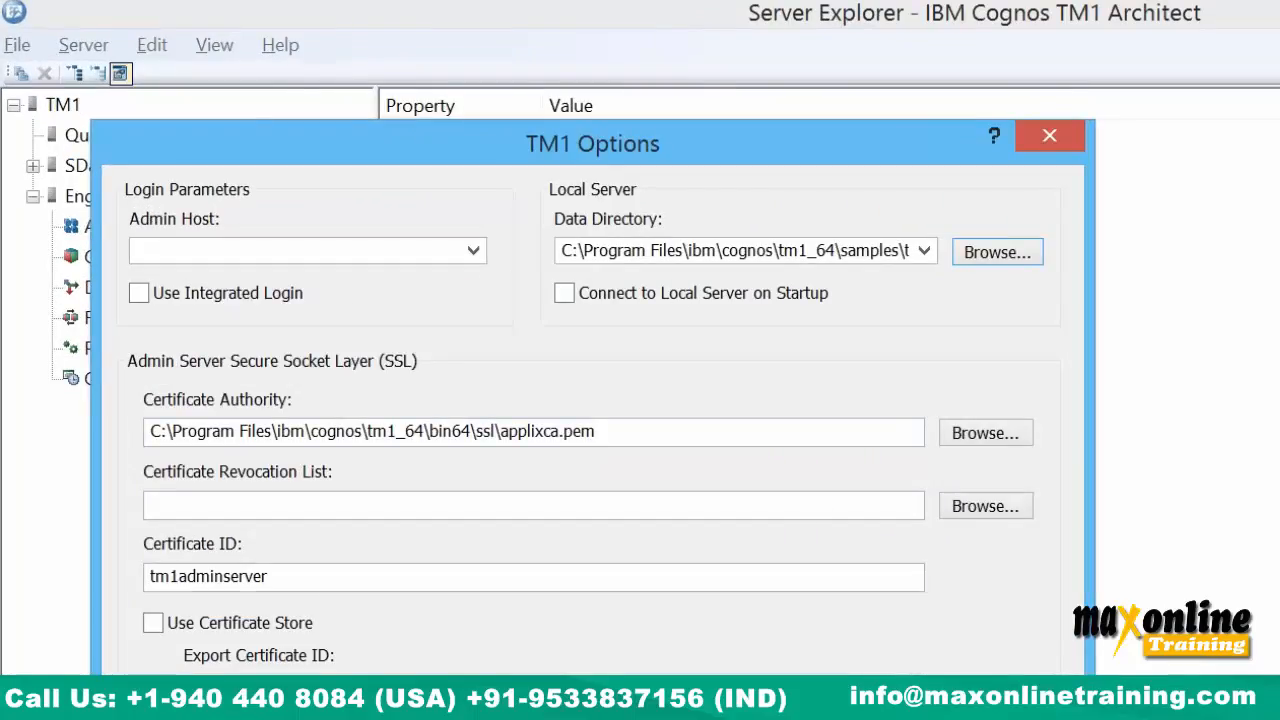
pyautogui.click(850, 715)
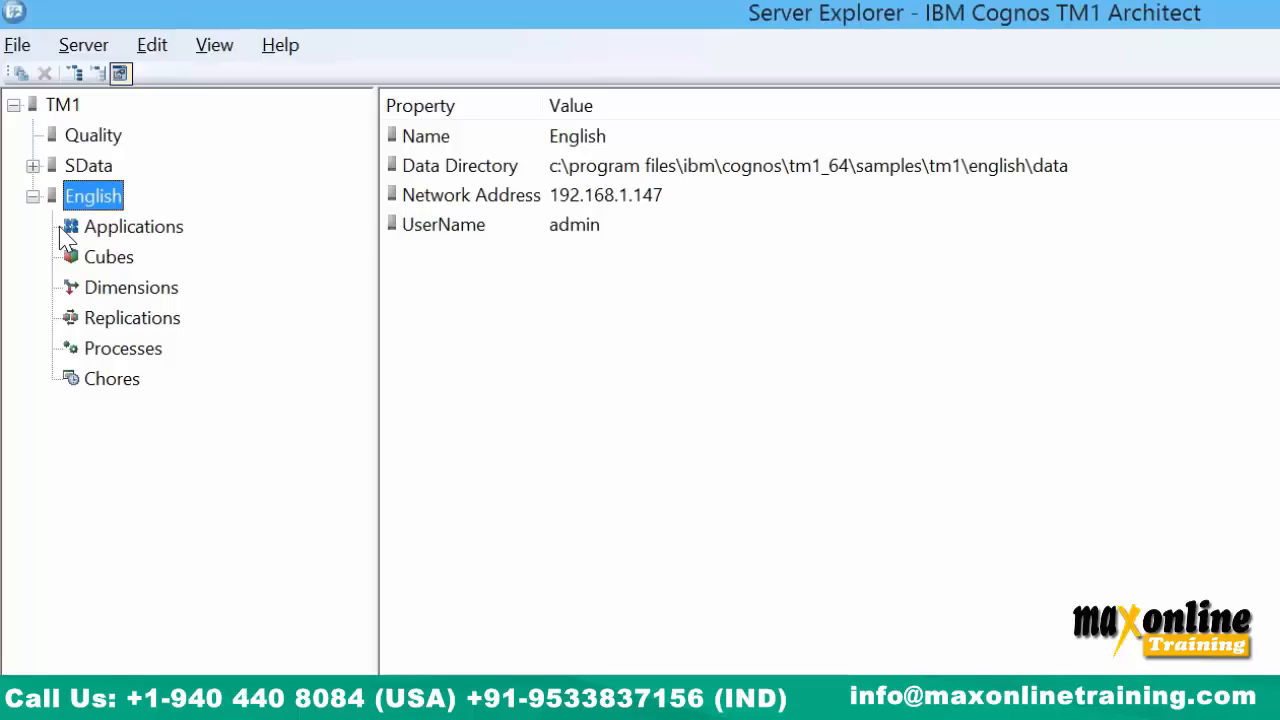
pyautogui.click(105, 385)
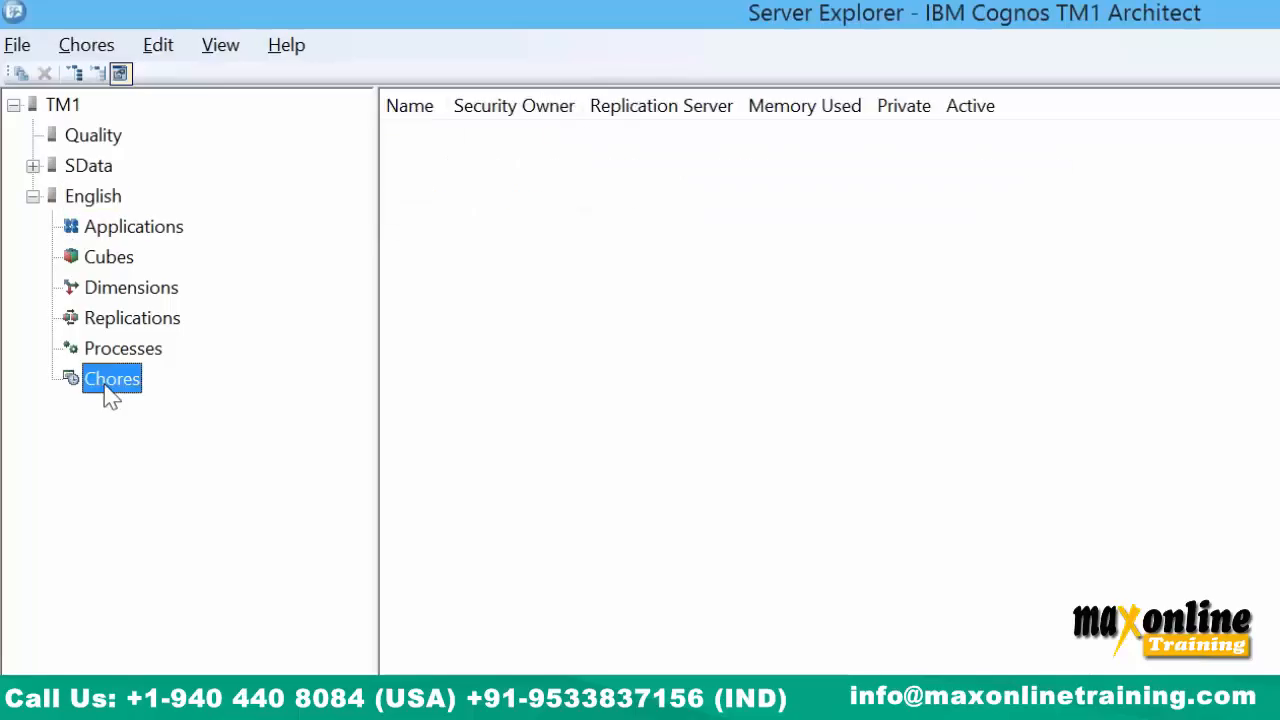
pyautogui.click(116, 199)
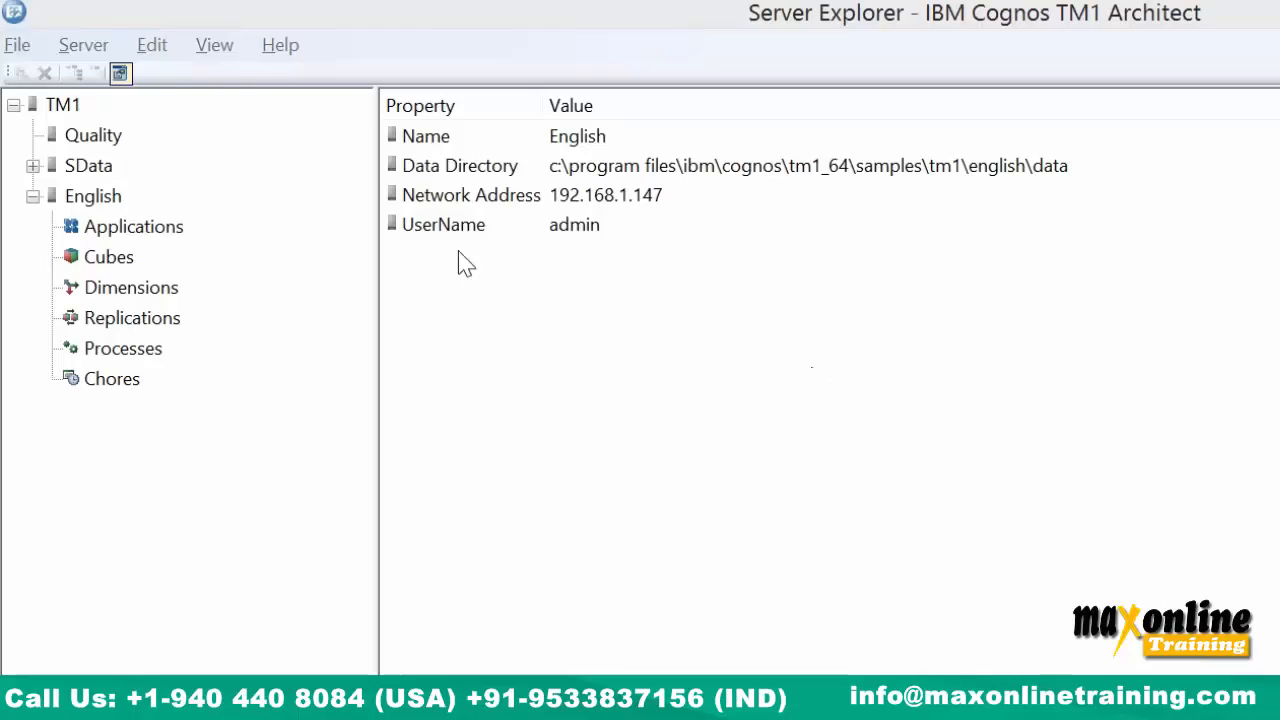
pyautogui.click(133, 232)
pyautogui.click(131, 288)
pyautogui.click(131, 318)
pyautogui.click(123, 348)
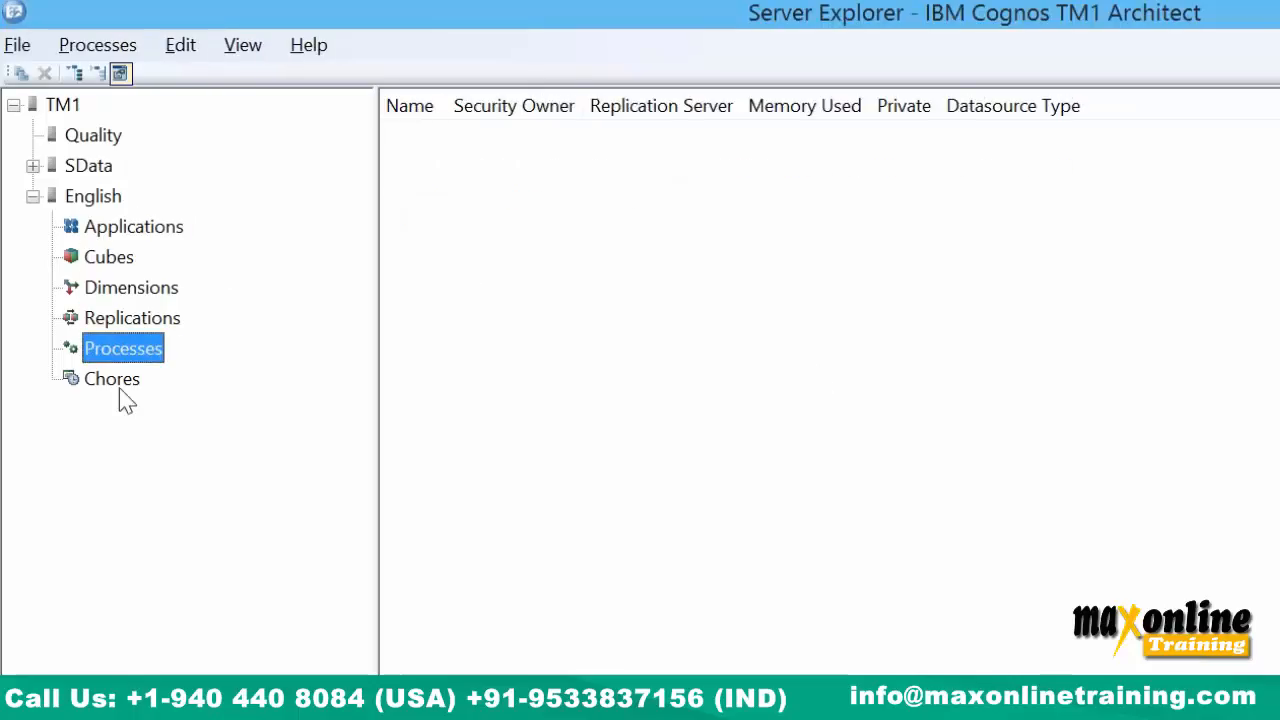
pyautogui.click(118, 381)
pyautogui.click(135, 317)
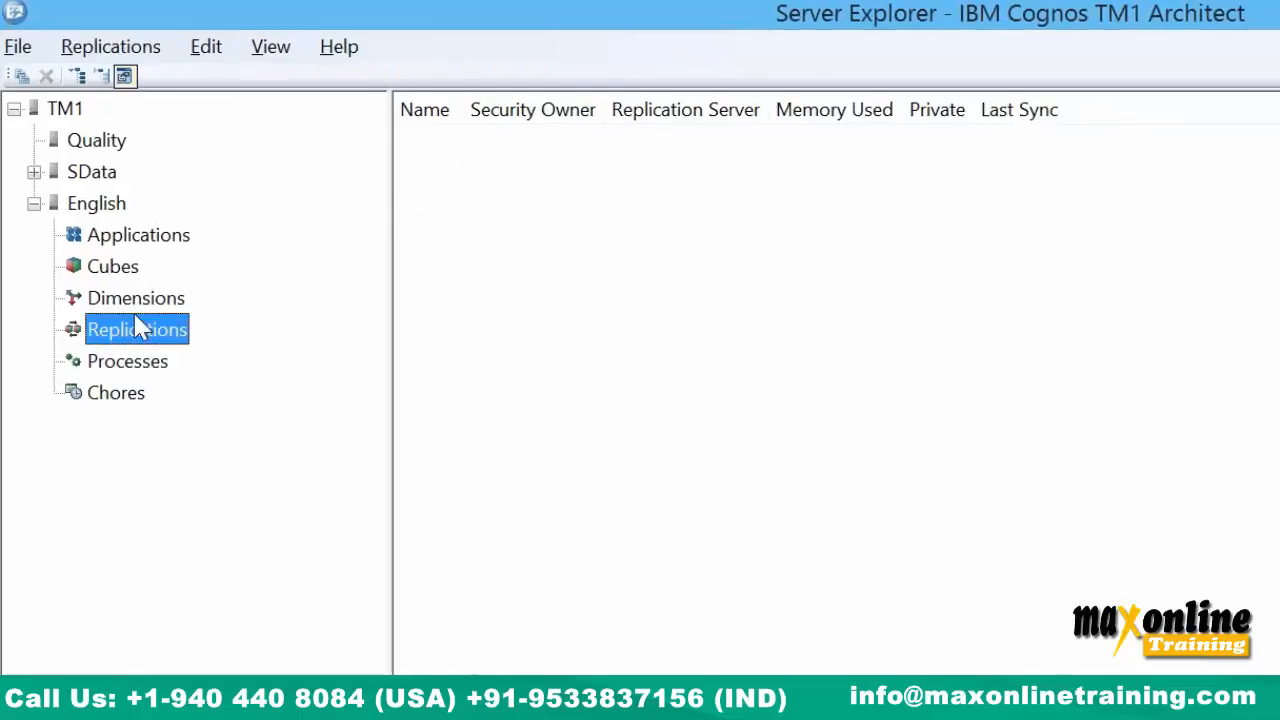
pyautogui.click(137, 300)
pyautogui.click(125, 266)
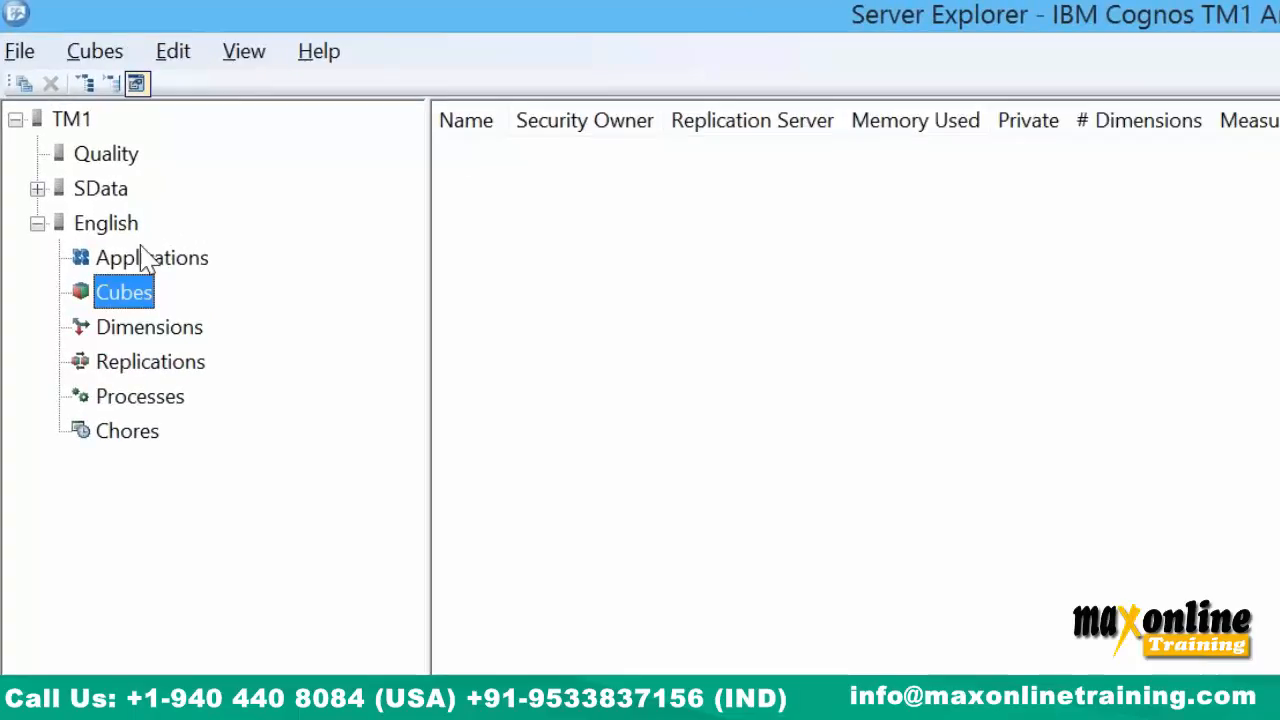
pyautogui.click(130, 235)
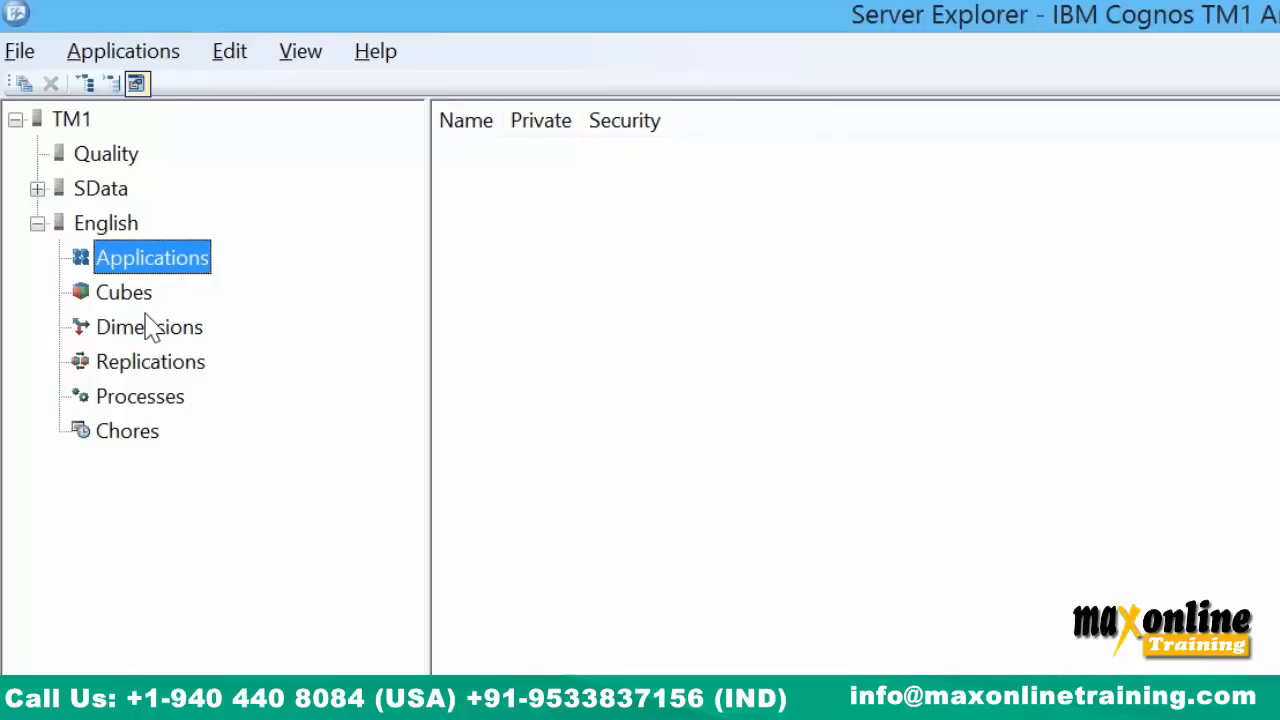
pyautogui.click(114, 228)
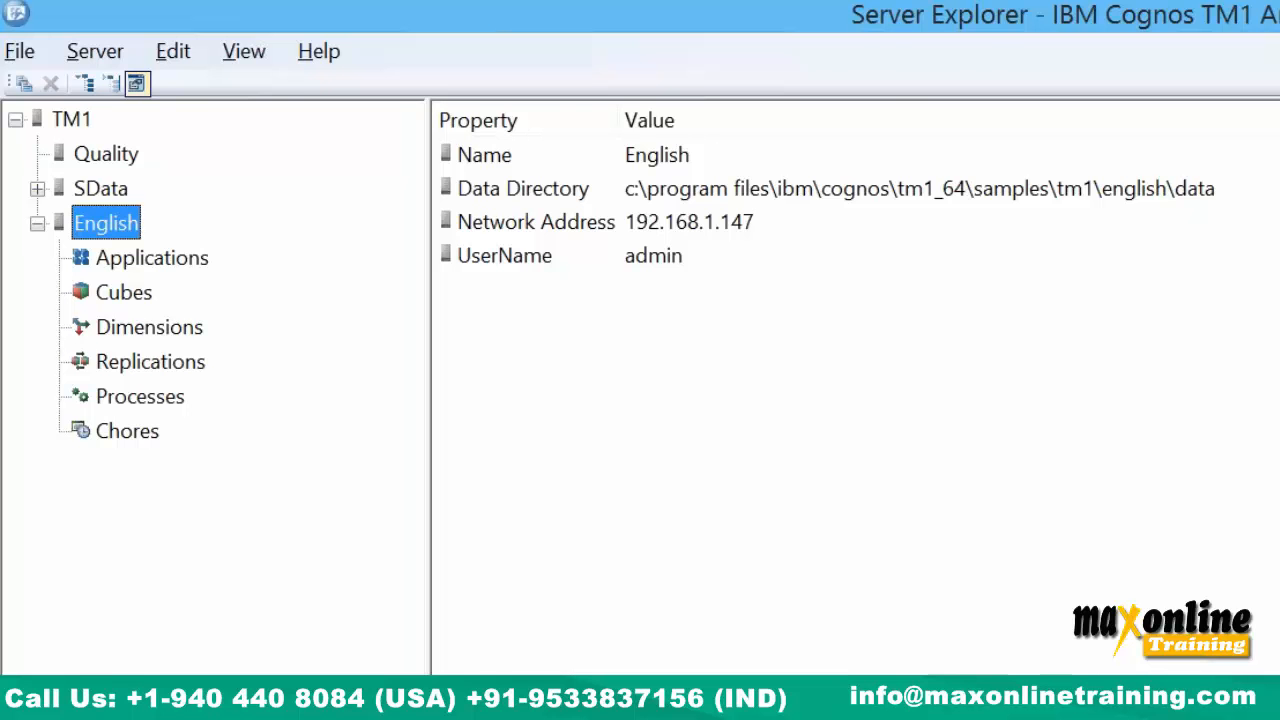
pyautogui.press('super+e')
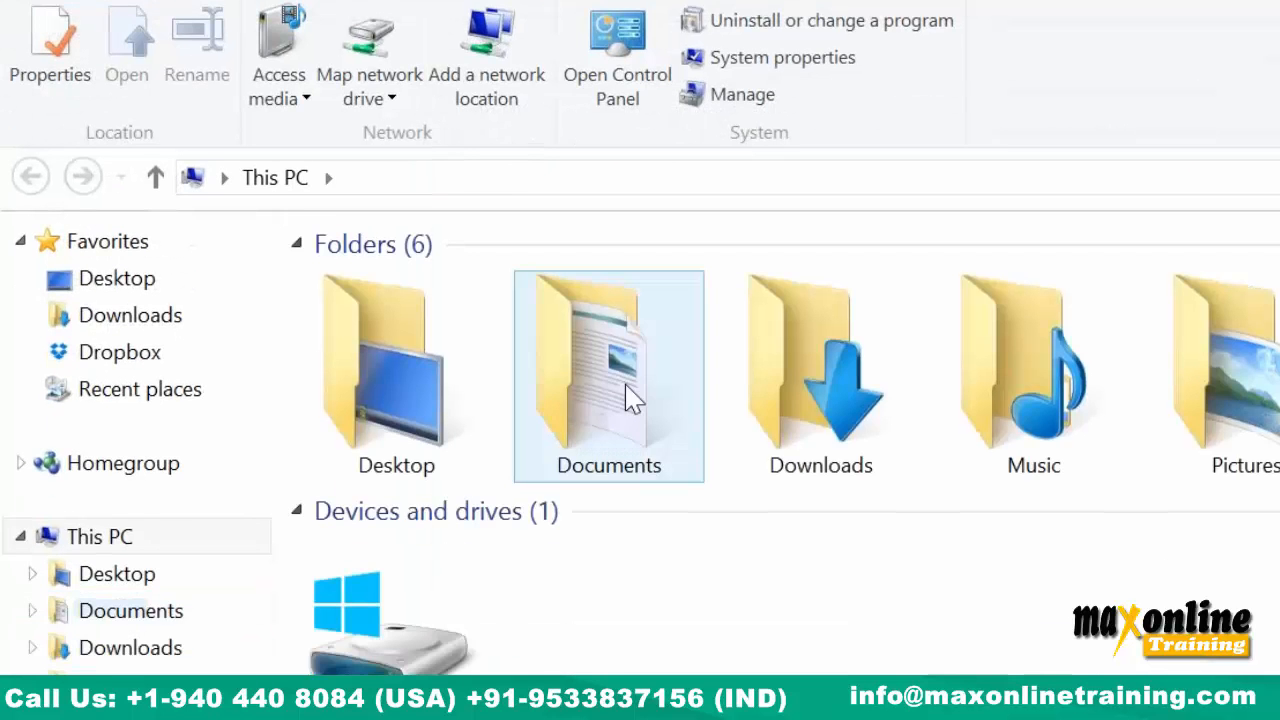
# Open Cash Flow Mgmt.rar from Documents\Cognos TM1 and select its Cash Flow Mgmt folder.
pyautogui.doubleClick(645, 295)
pyautogui.doubleClick(403, 126)
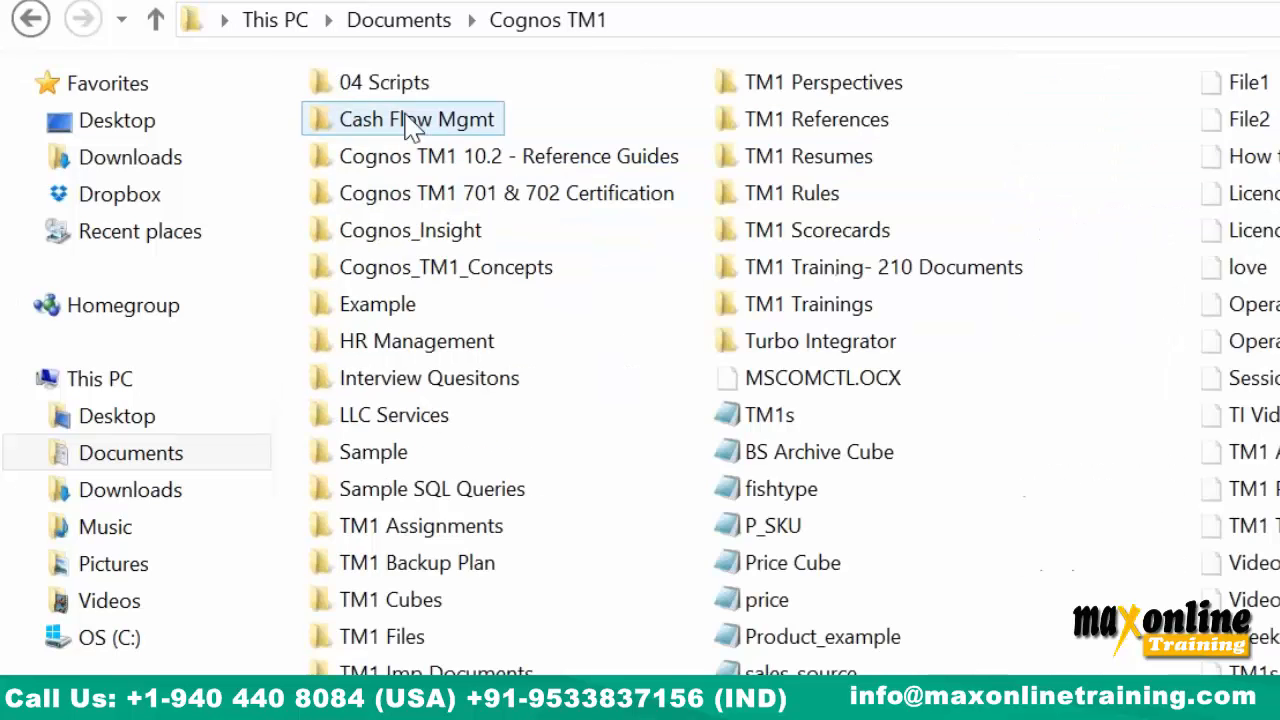
pyautogui.scroll(-3, 1050, 350)
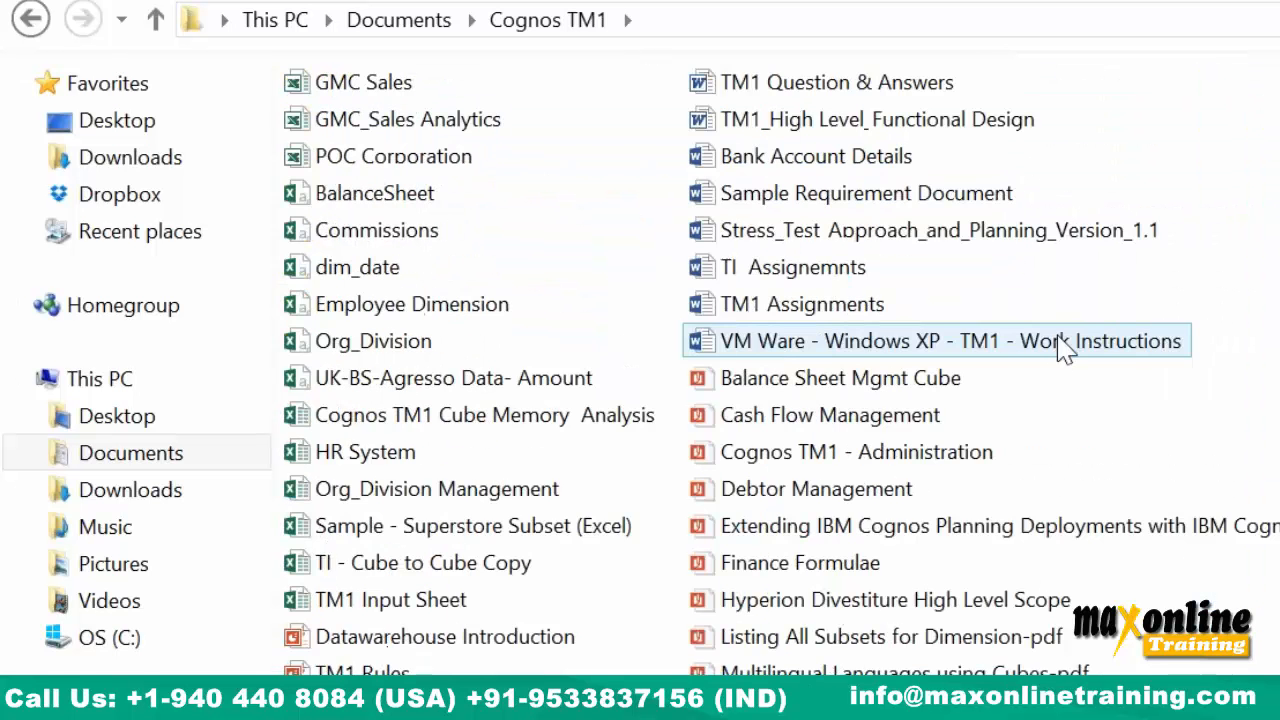
pyautogui.scroll(-3, 1065, 345)
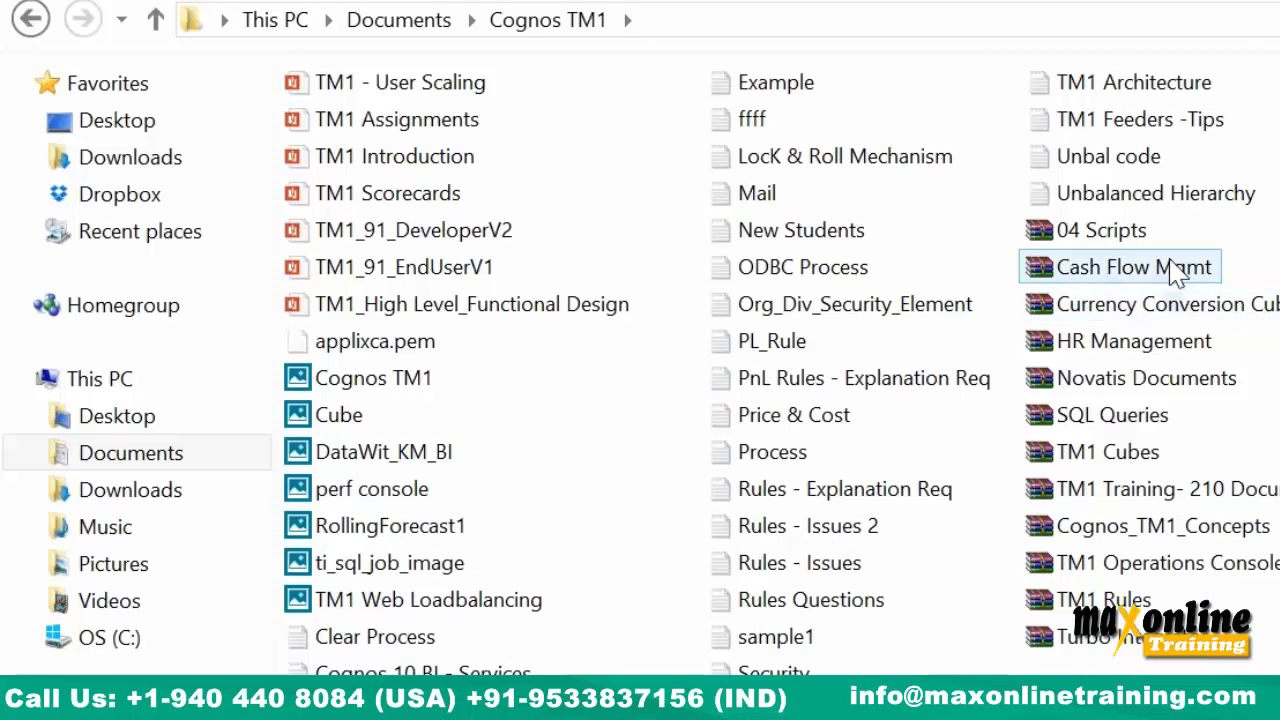
pyautogui.doubleClick(1120, 267)
pyautogui.click(229, 176)
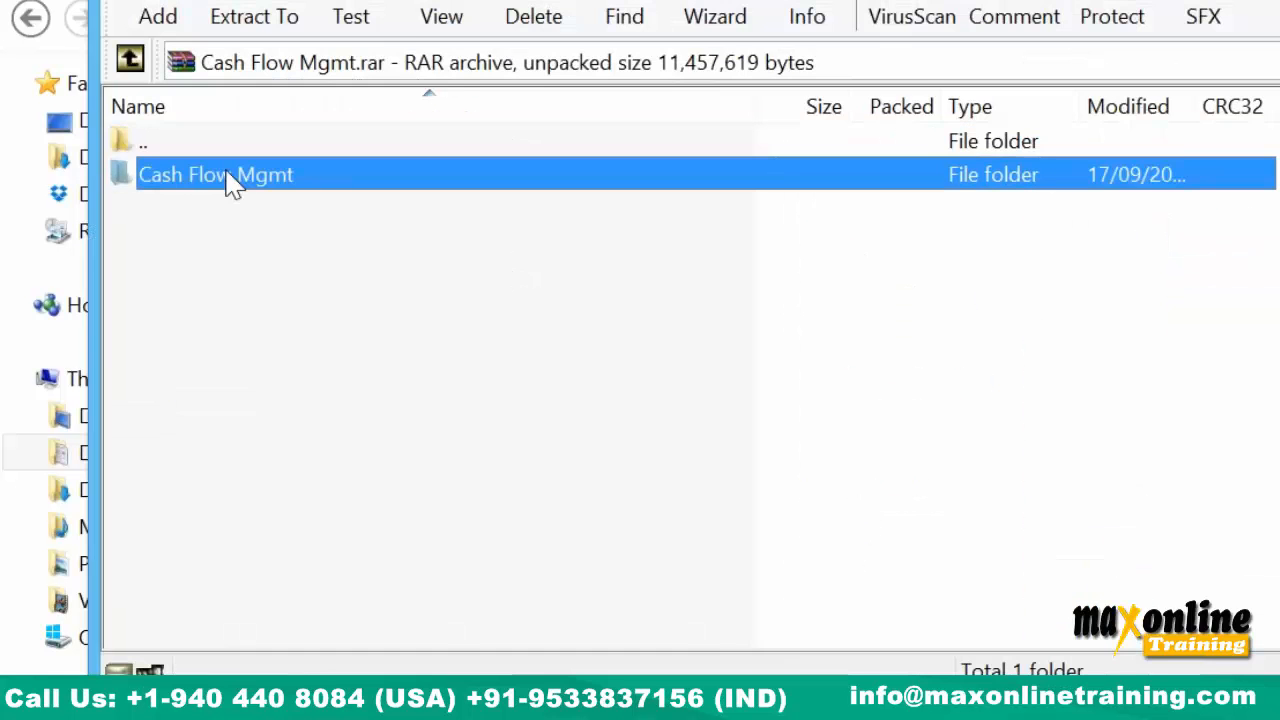
# Extract the Cash Flow Mgmt folder's files to the Desktop and close WinRAR.
pyautogui.doubleClick(229, 184)
pyautogui.click(1130, 292)
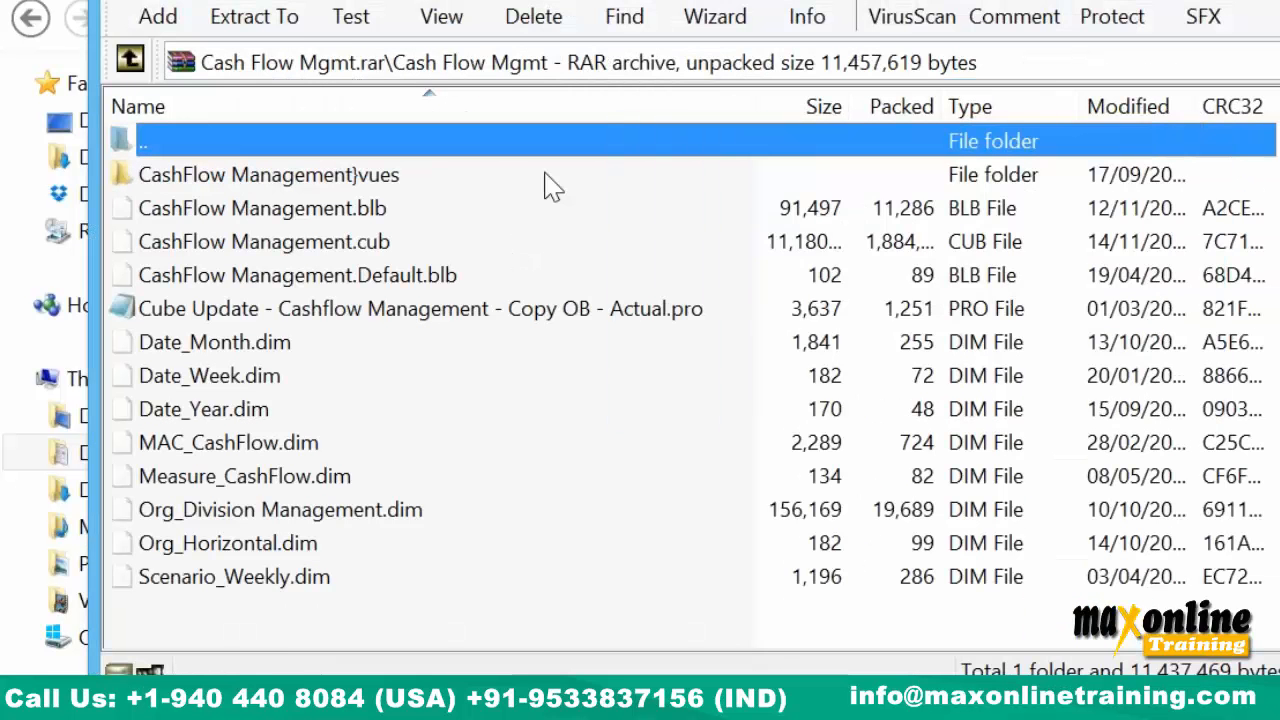
pyautogui.click(290, 18)
pyautogui.click(990, 84)
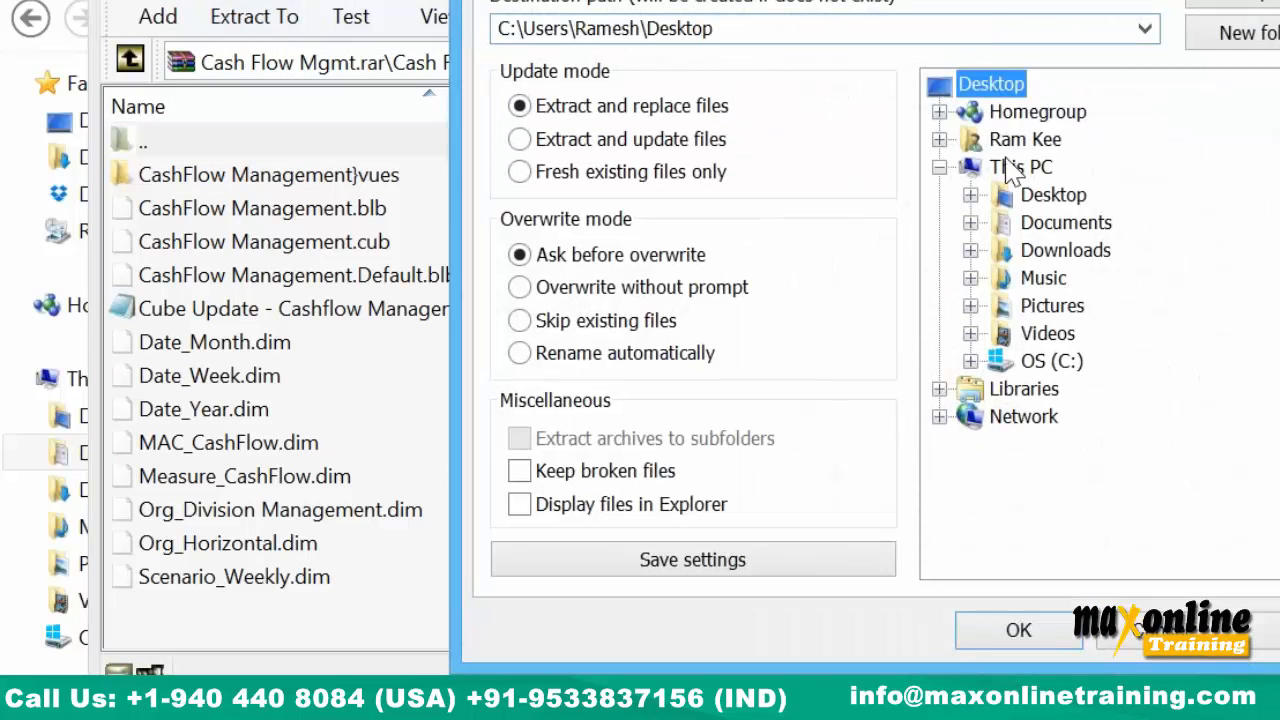
pyautogui.click(1018, 630)
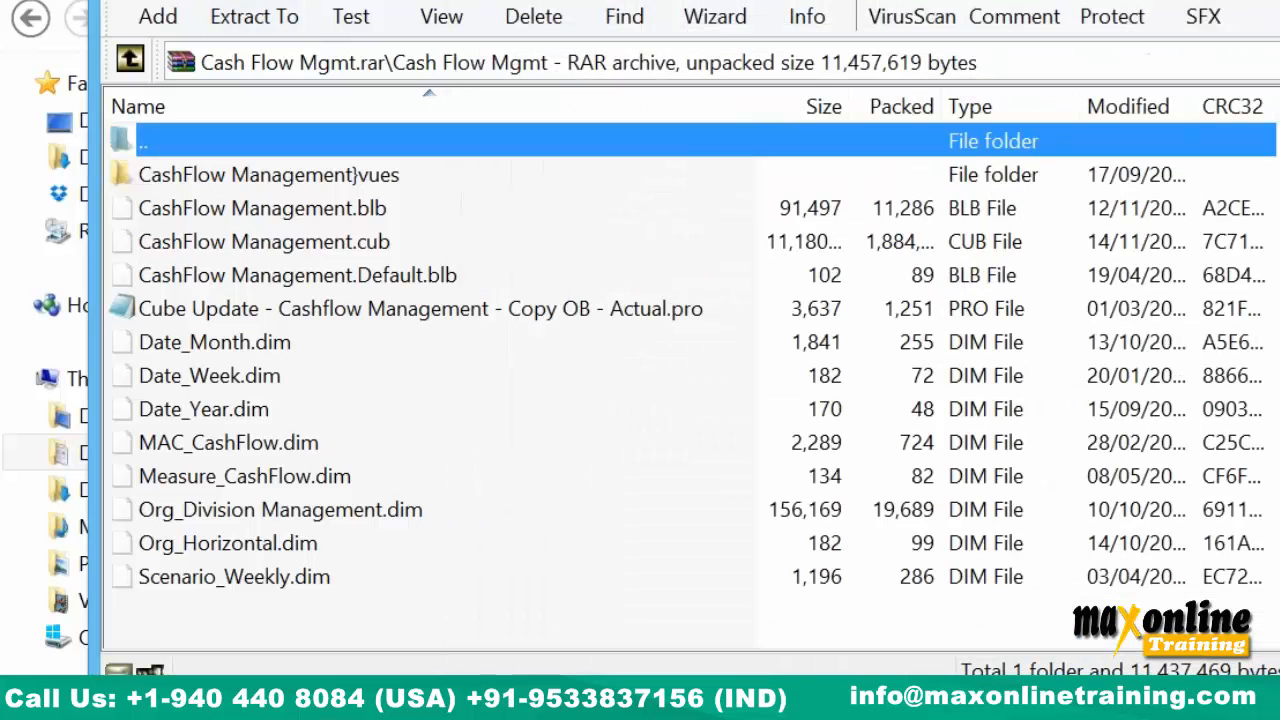
pyautogui.hotkey('alt', 'F4')
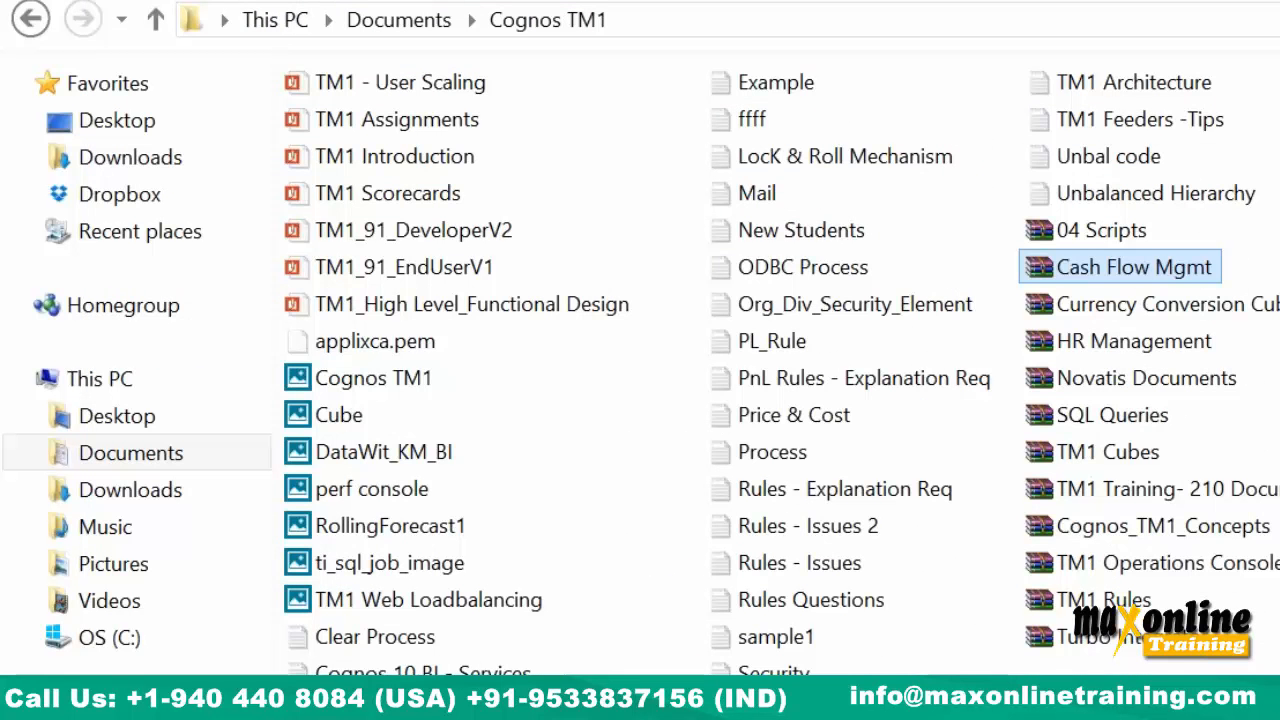
# Inspect the extracted Org_Division Management.dim, CashFlow Management.cub and other files, then select them all.
pyautogui.press('super+d')
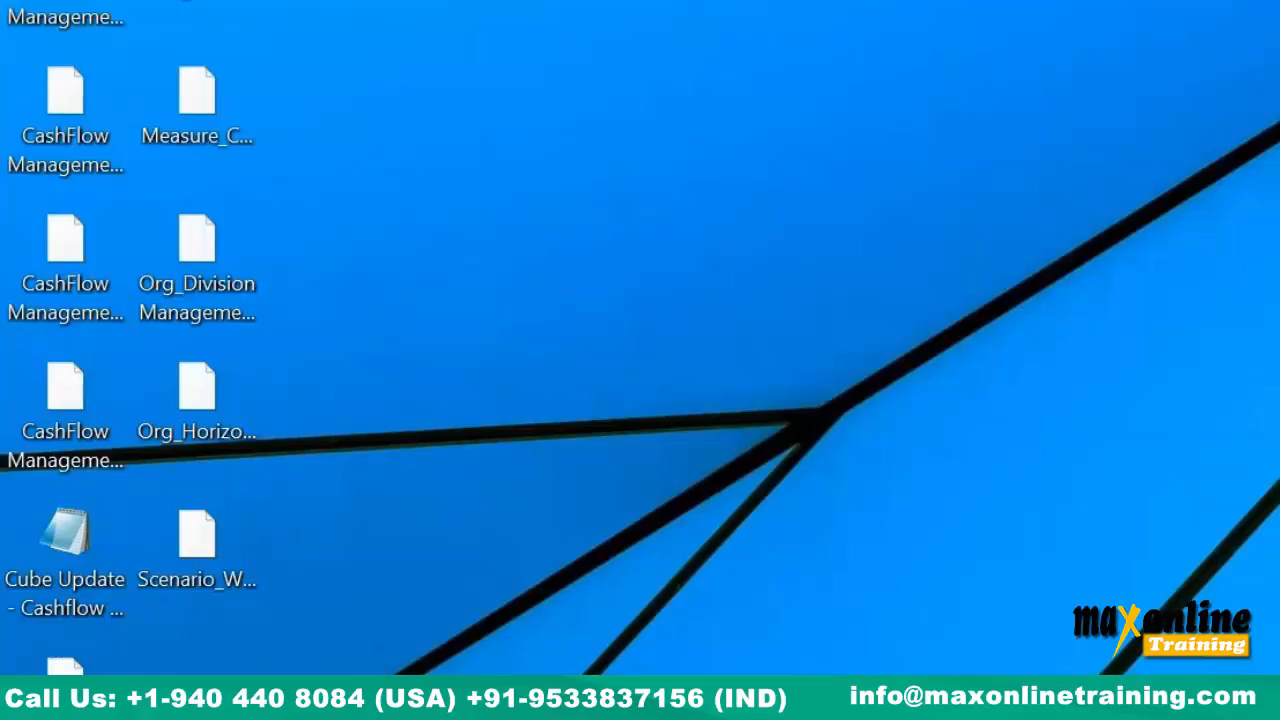
pyautogui.moveTo(5, 5); pyautogui.dragTo(311, 670)
pyautogui.click(311, 660)
pyautogui.click(226, 226)
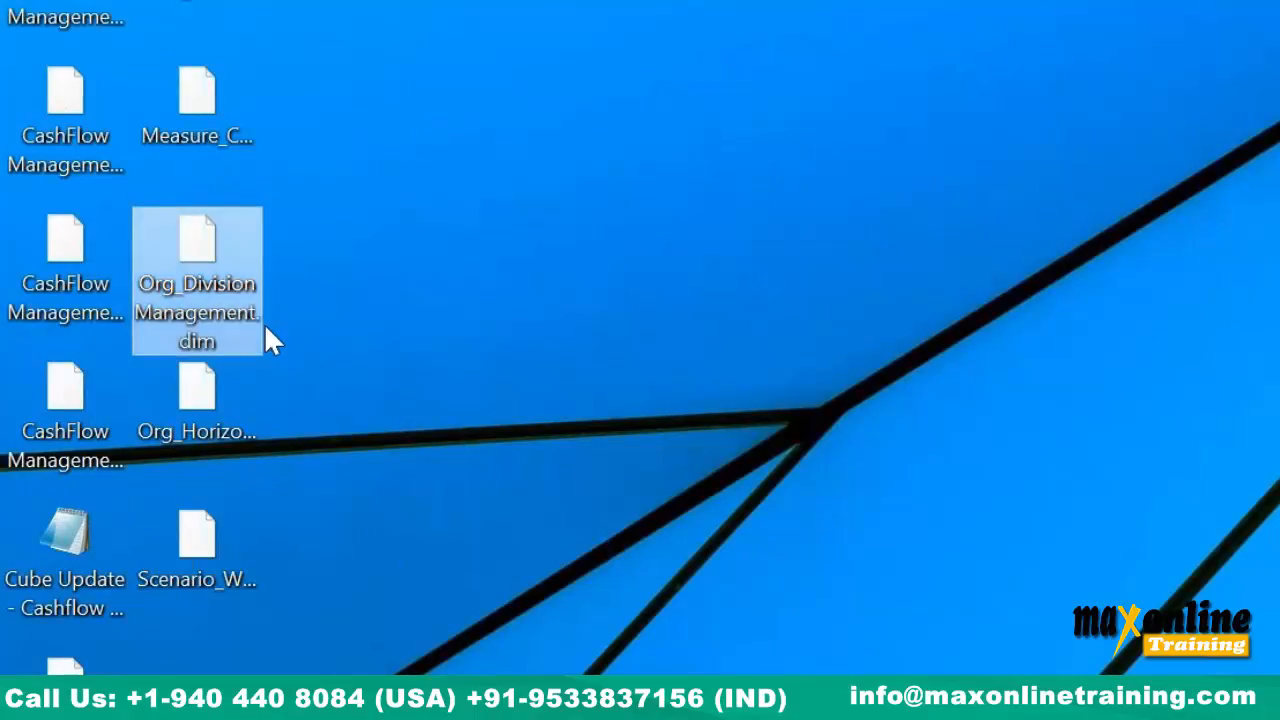
pyautogui.click(121, 253)
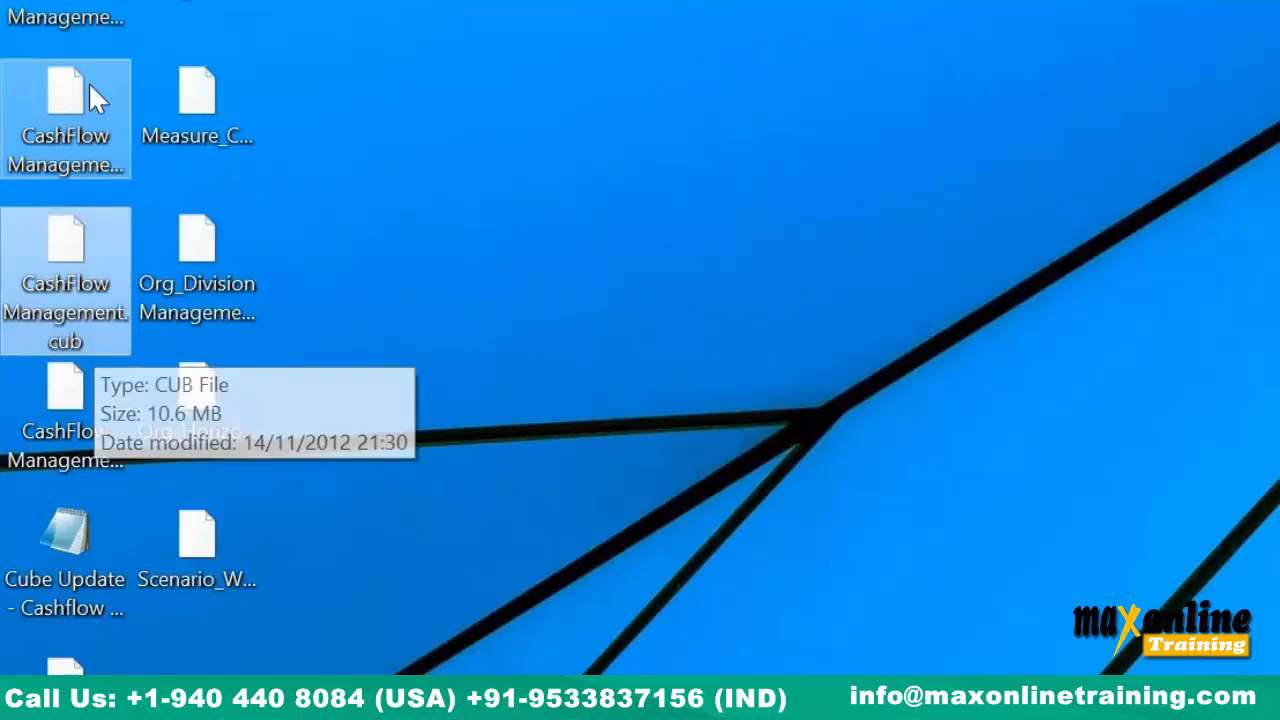
pyautogui.click(85, 12)
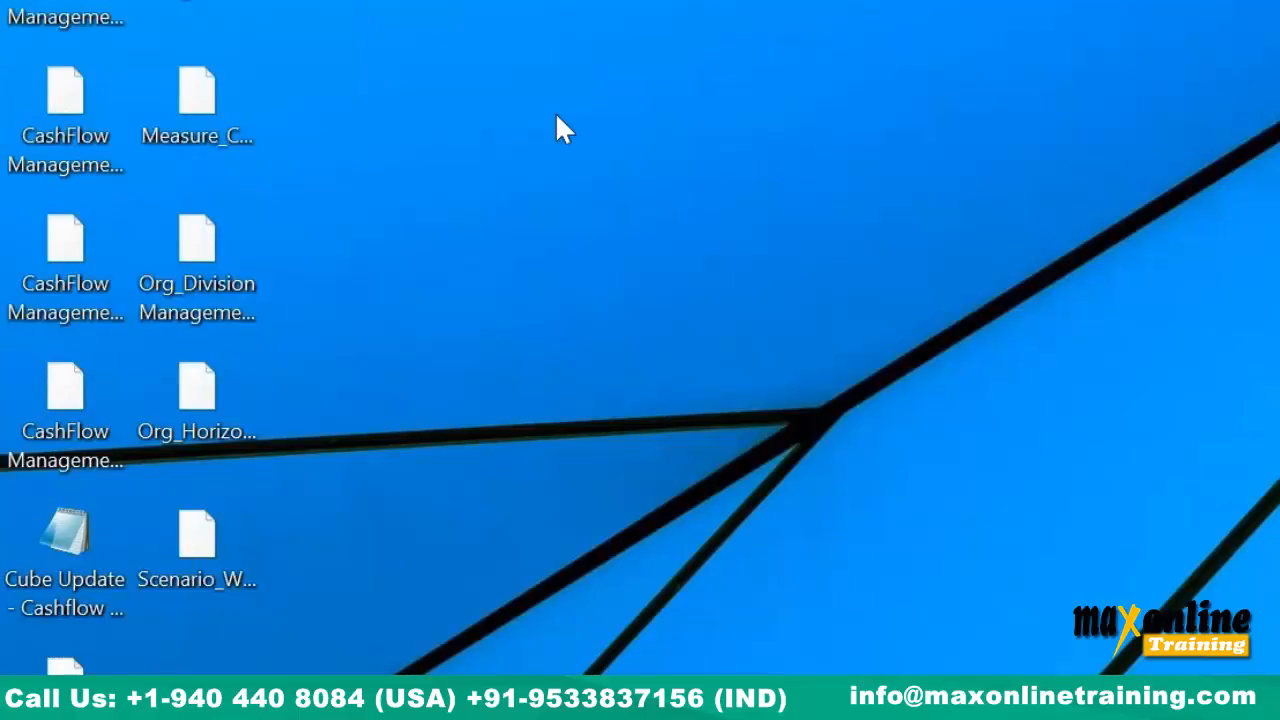
pyautogui.moveTo(4, 4); pyautogui.dragTo(271, 674)
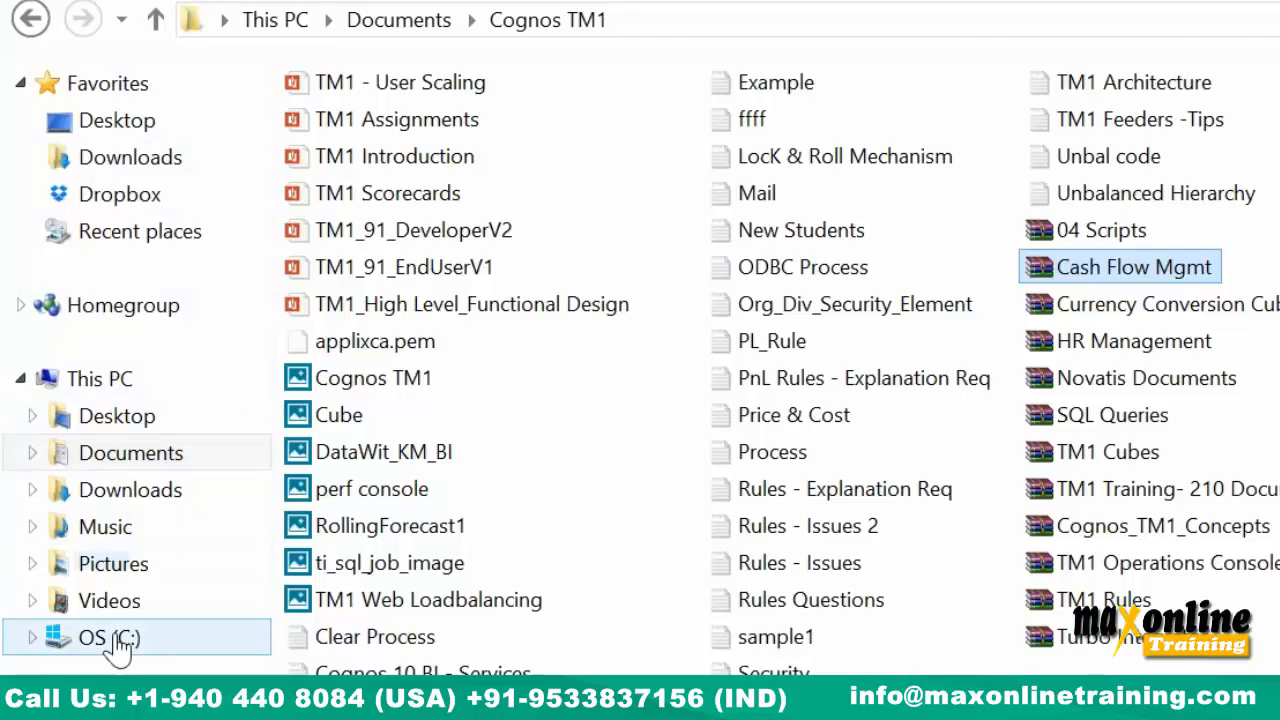
# Navigate to C:\Program Files\ibm\cognos\tm1_64\samples\tm1\English\Data.
pyautogui.click(116, 638)
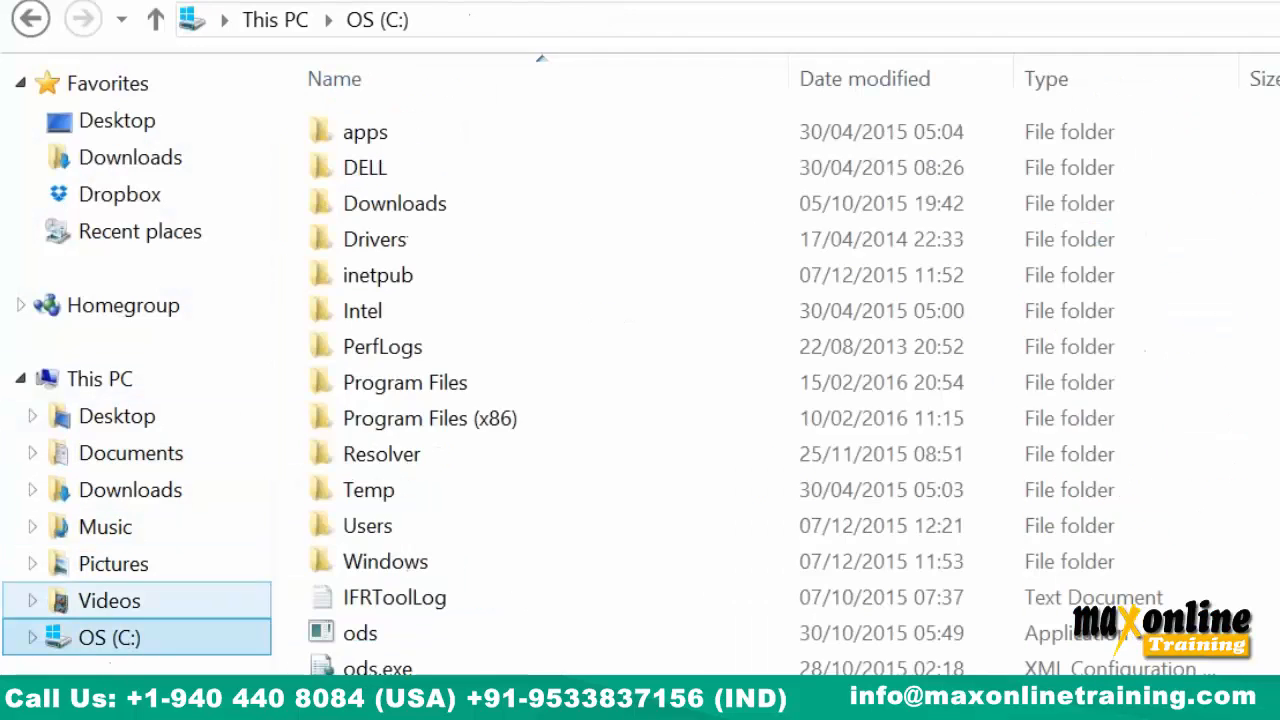
pyautogui.doubleClick(443, 388)
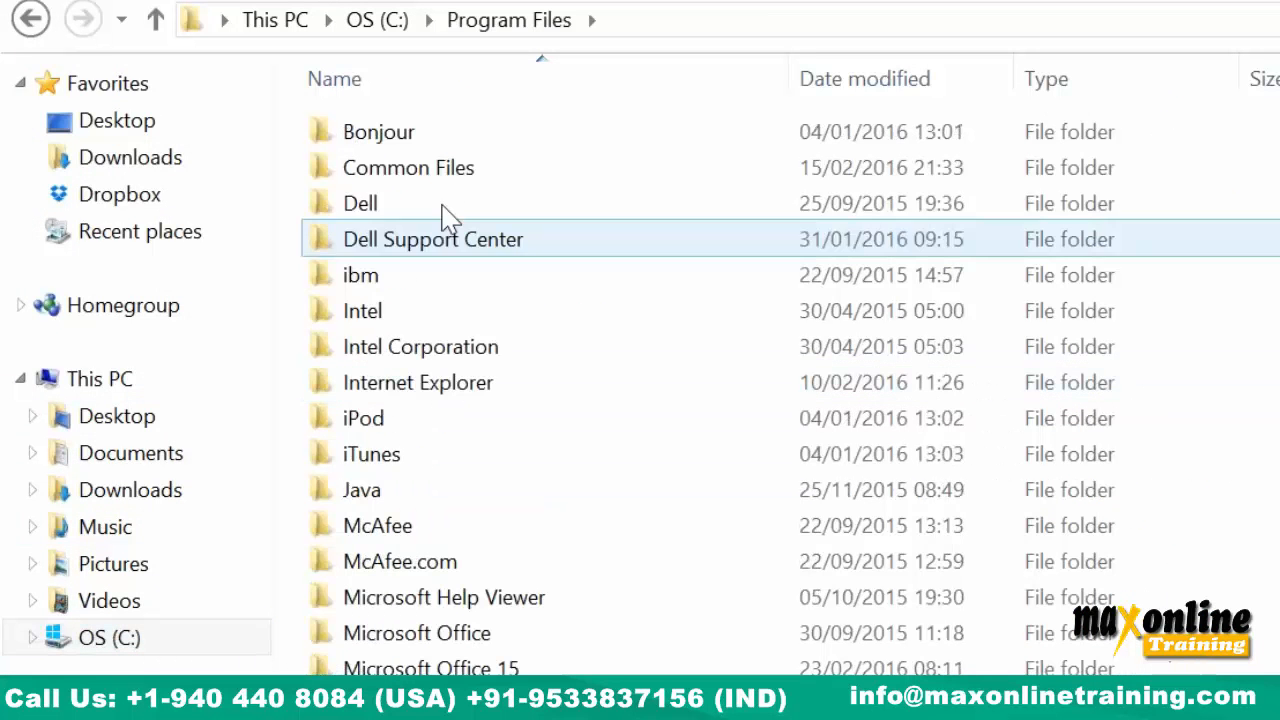
pyautogui.doubleClick(380, 278)
pyautogui.doubleClick(371, 134)
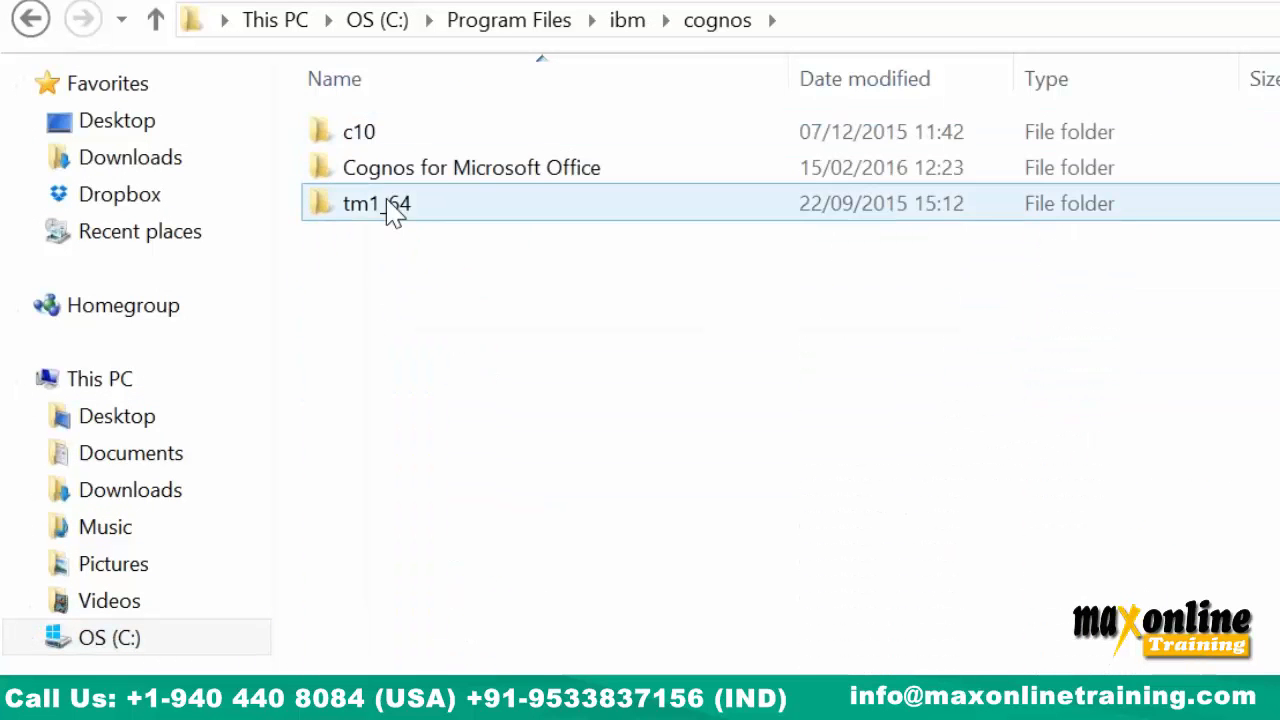
pyautogui.doubleClick(390, 207)
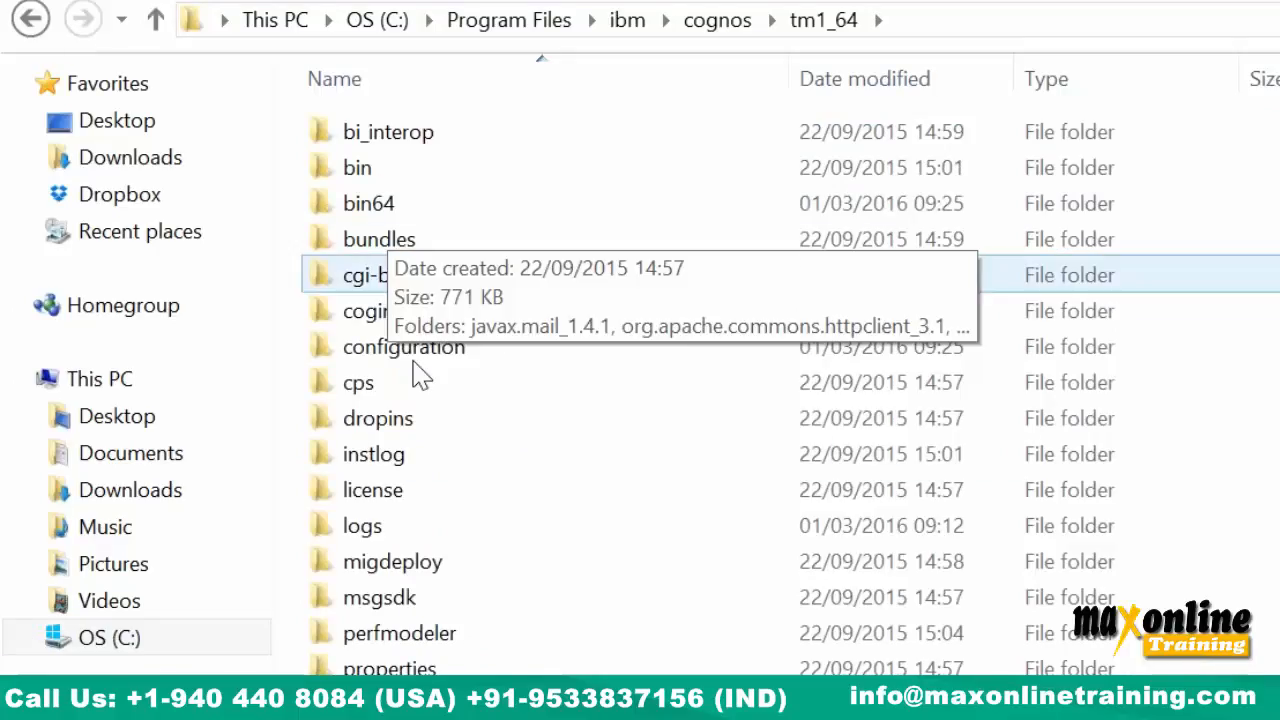
pyautogui.doubleClick(400, 706)
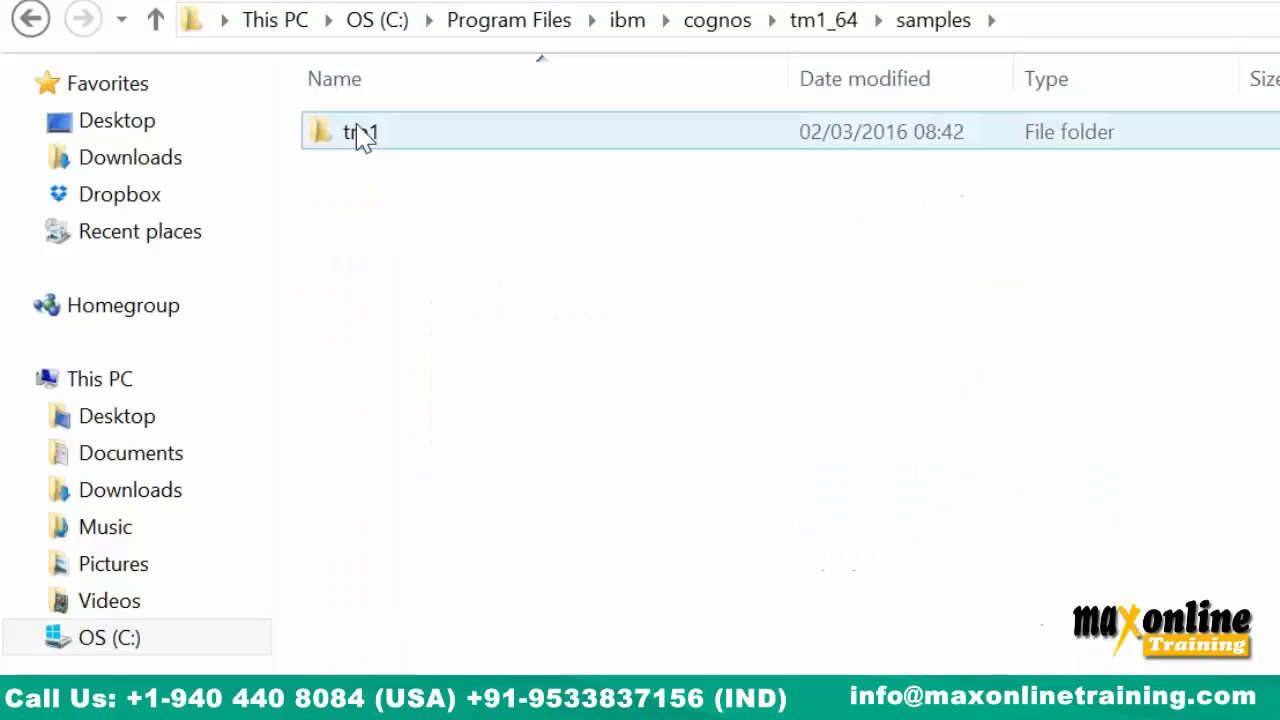
pyautogui.doubleClick(360, 132)
pyautogui.click(358, 175)
pyautogui.doubleClick(365, 135)
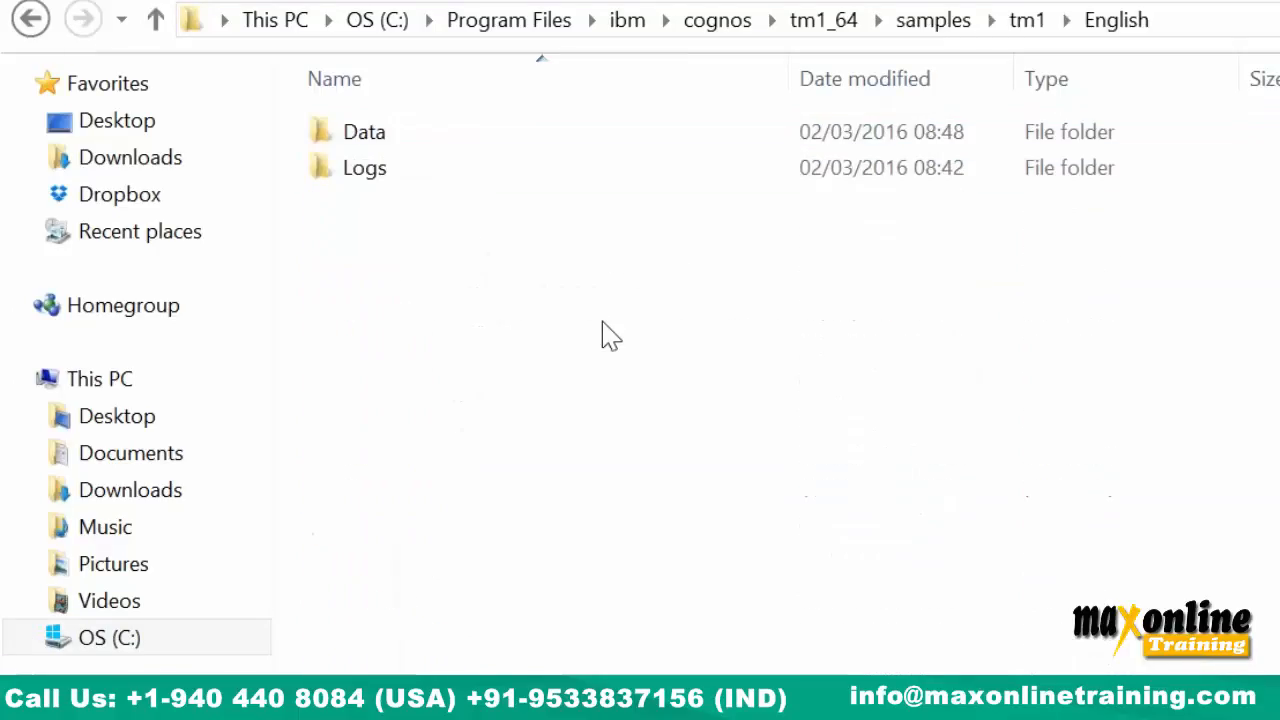
pyautogui.doubleClick(374, 138)
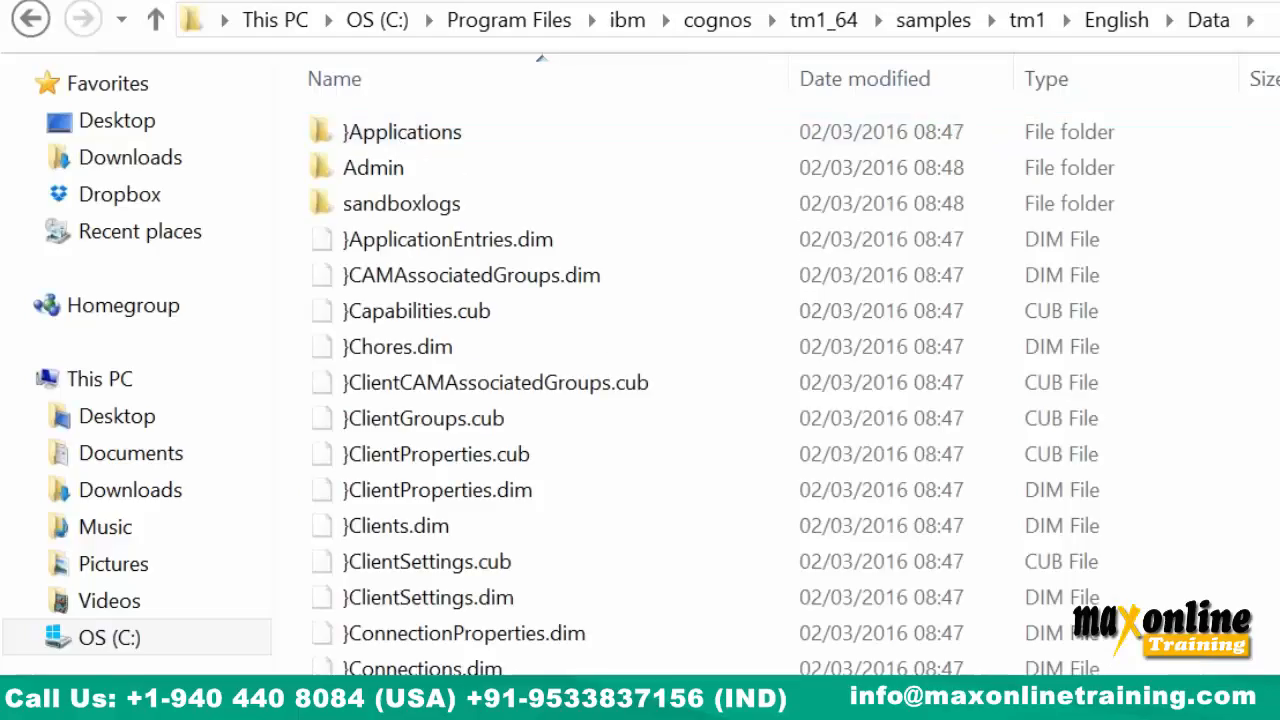
# Paste the CashFlow files there, granting administrator permission for all items.
pyautogui.hotkey('ctrl', 'v')
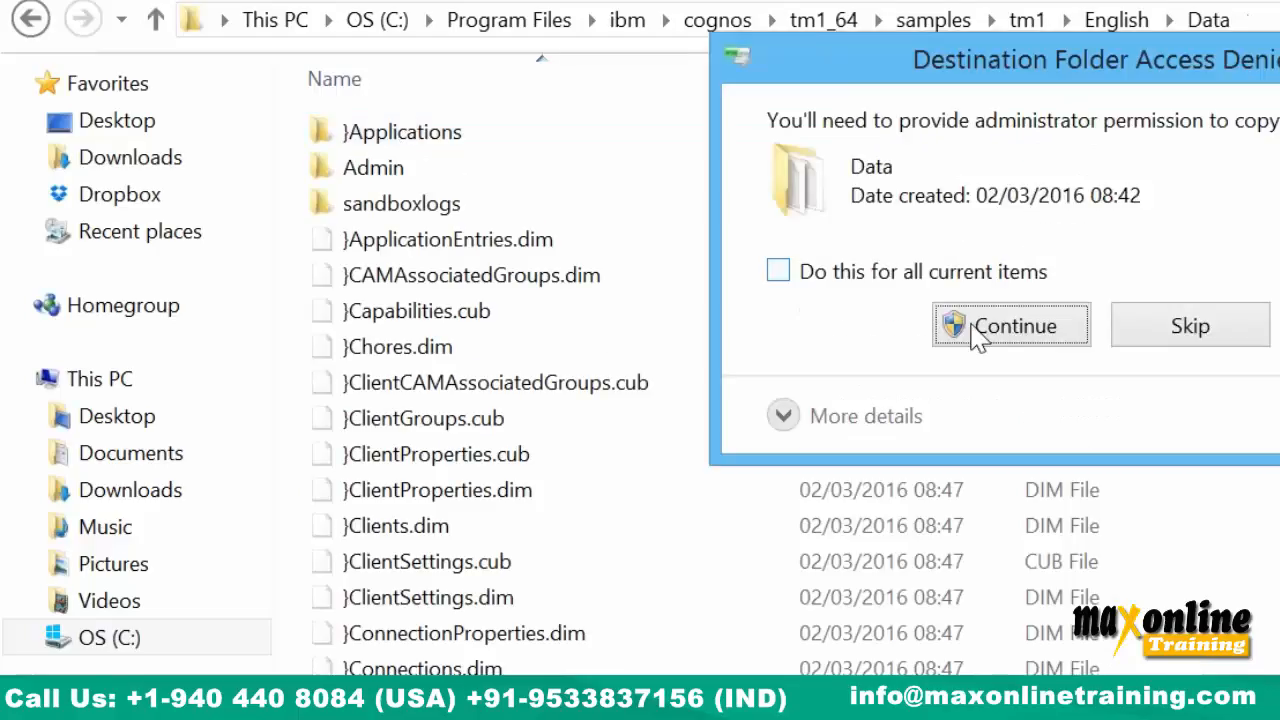
pyautogui.click(974, 334)
pyautogui.click(1008, 332)
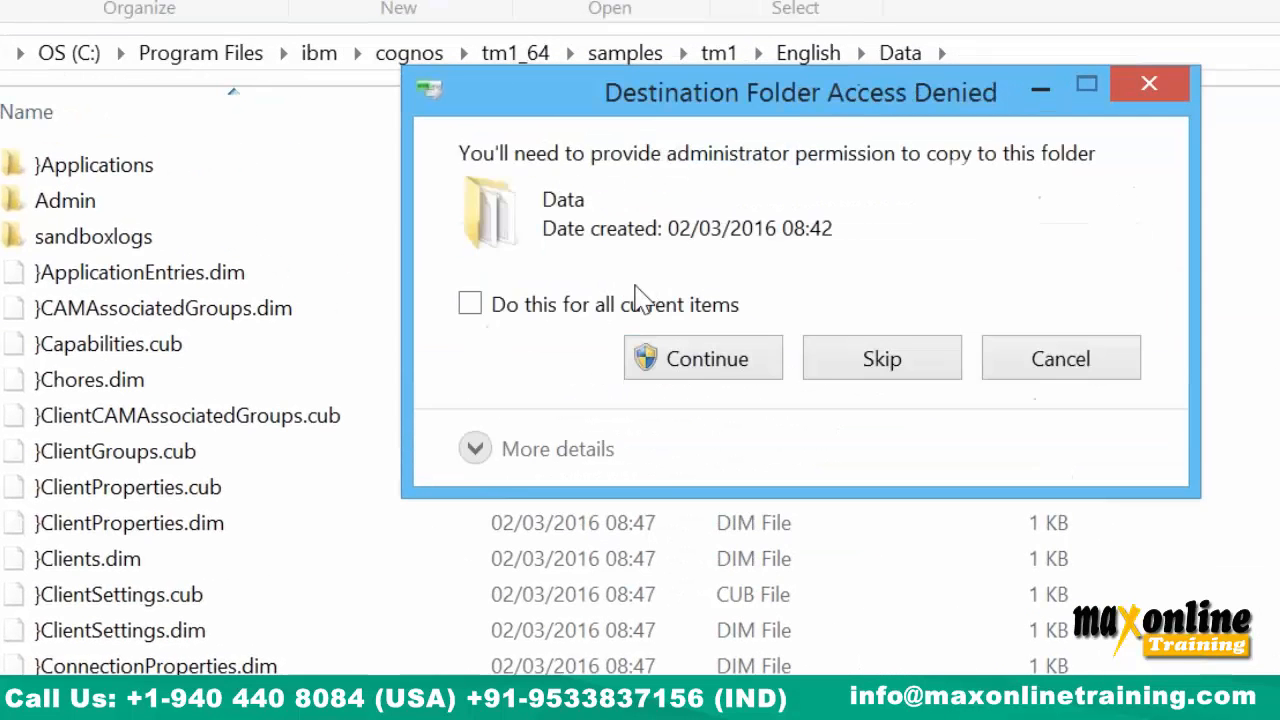
pyautogui.click(638, 300)
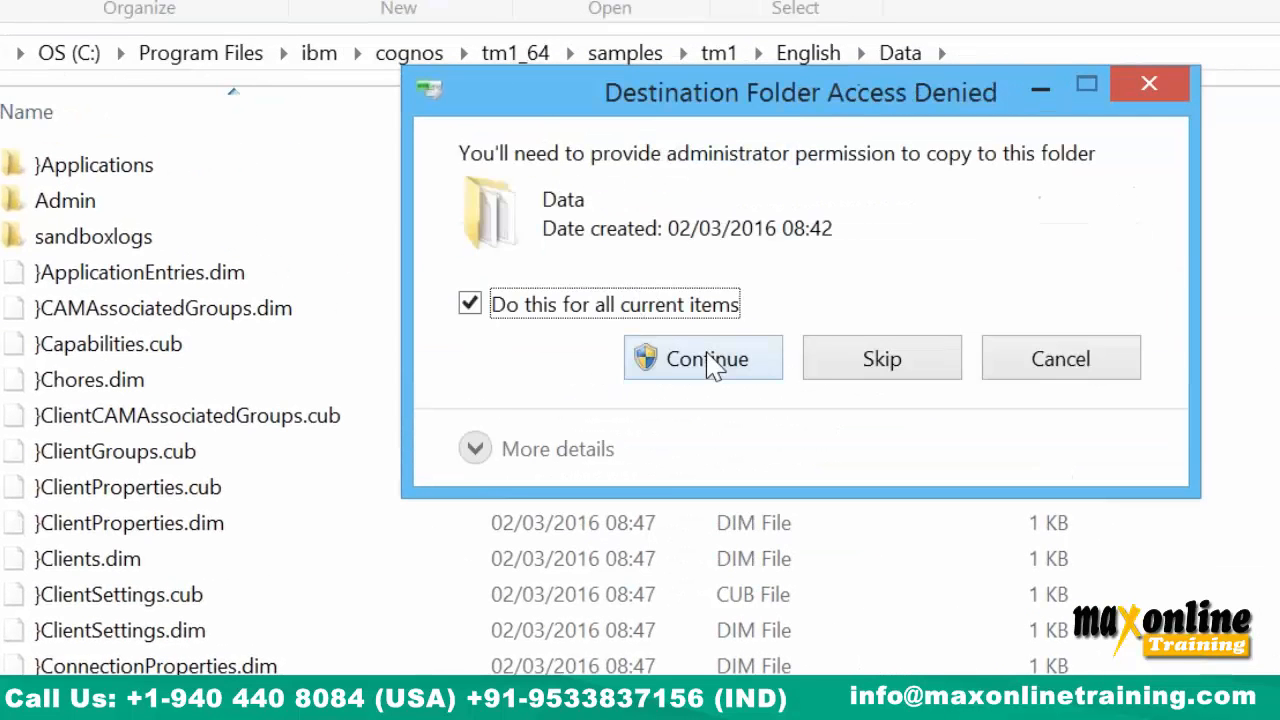
pyautogui.click(709, 362)
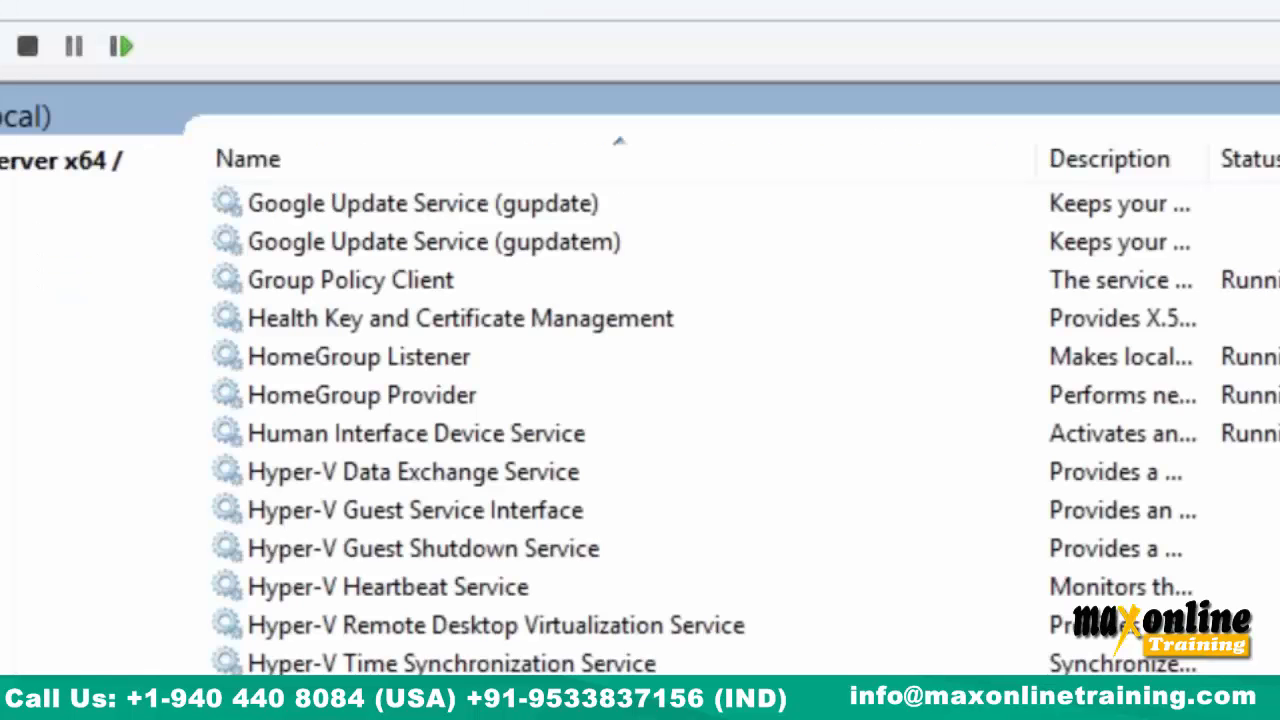
# Restart the english TM1 service so it loads the new CashFlow files.
pyautogui.click(74, 194)
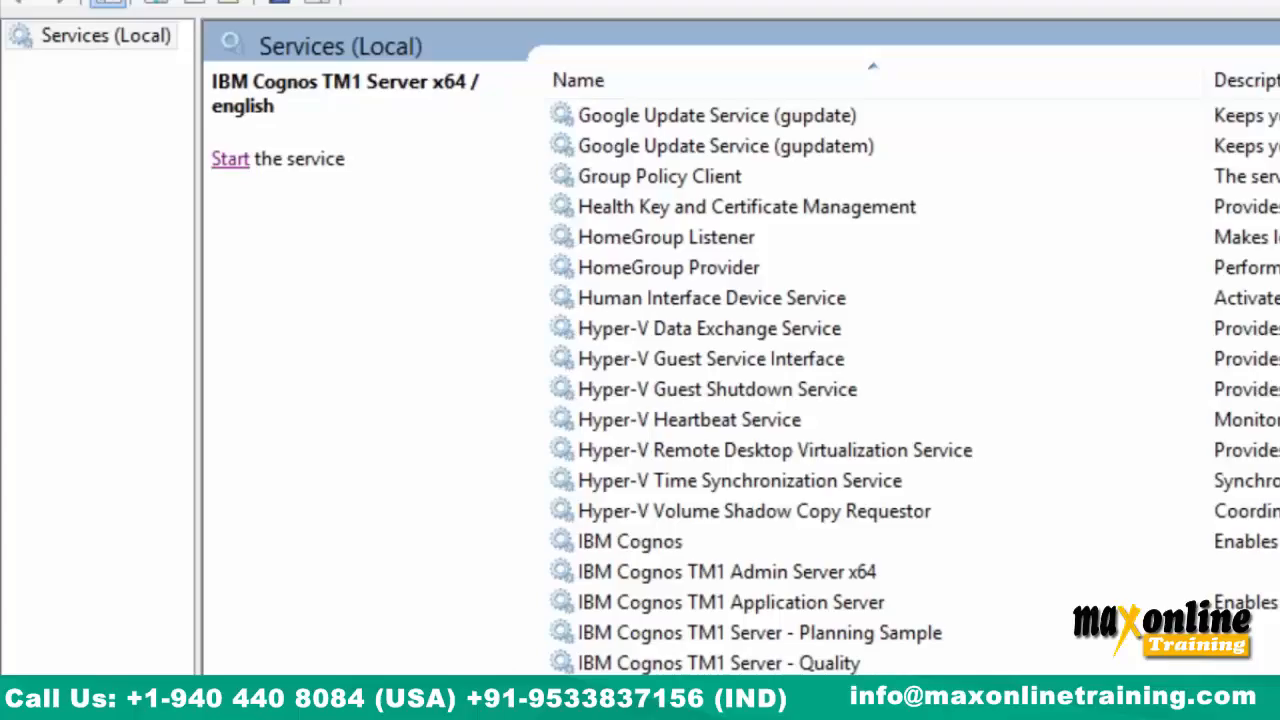
pyautogui.click(232, 160)
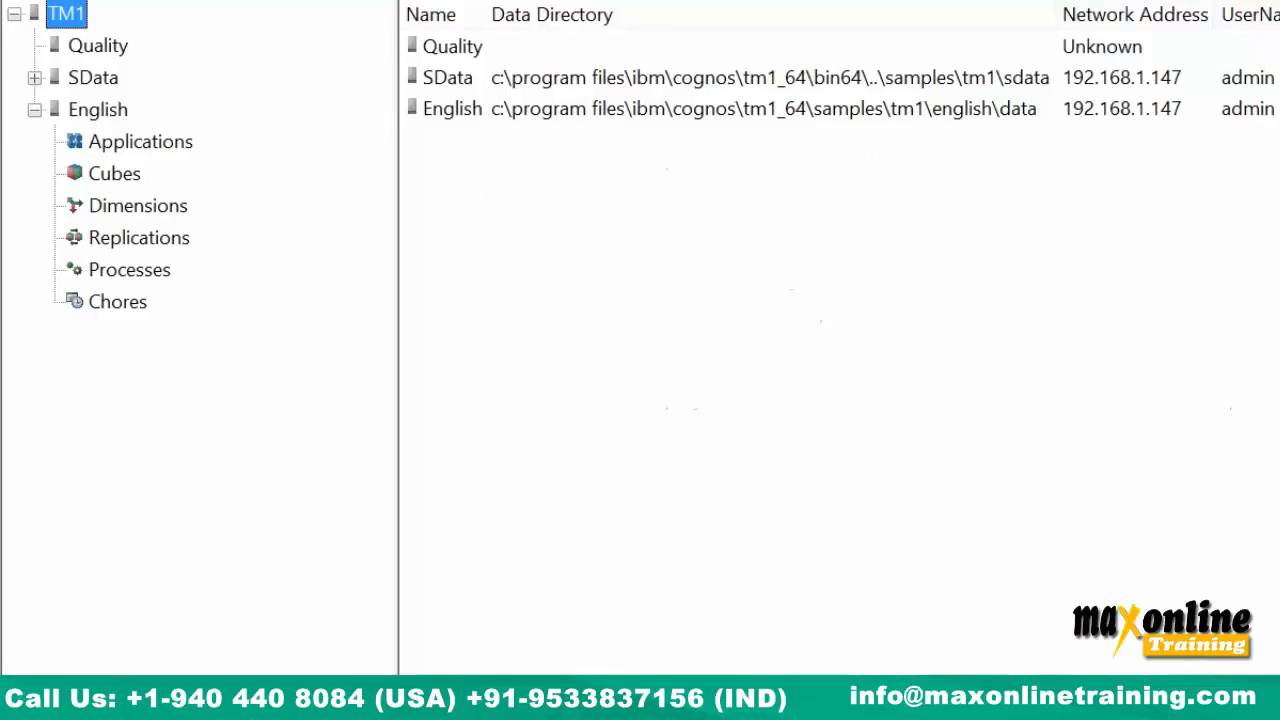
# Refresh the available servers and log in to the English server.
pyautogui.rightClick(50, 12)
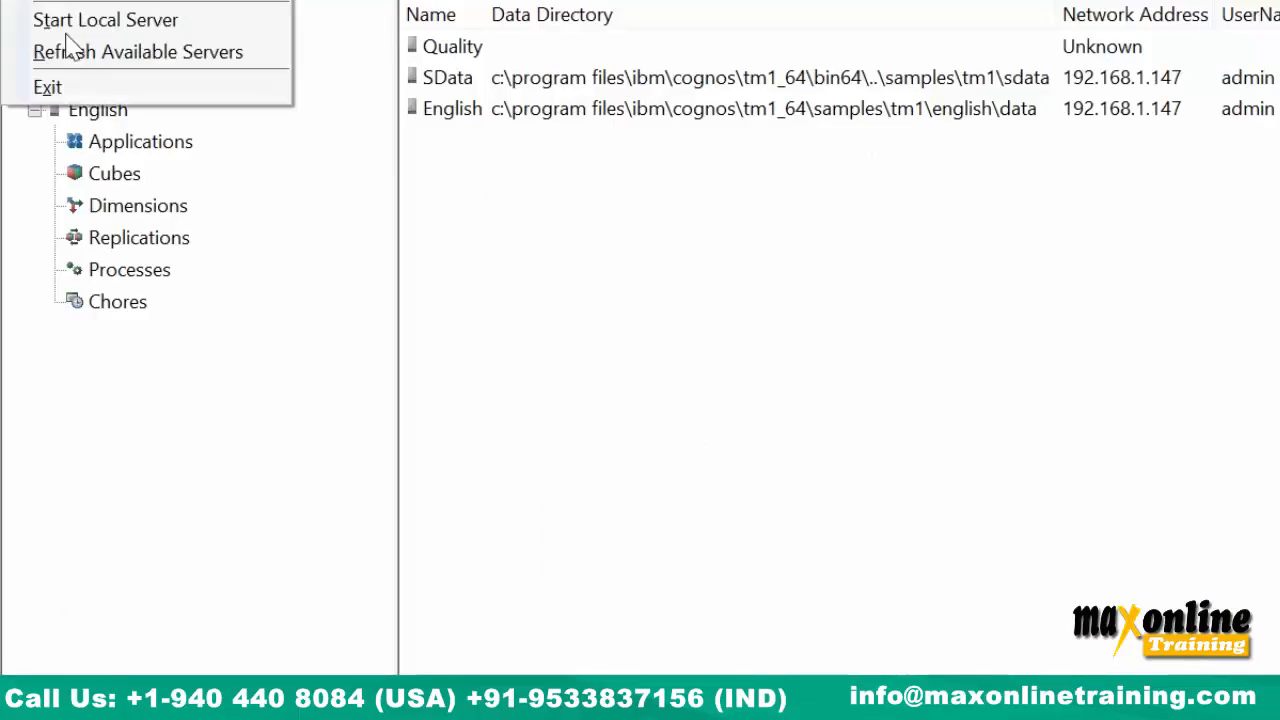
pyautogui.click(80, 52)
pyautogui.doubleClick(92, 114)
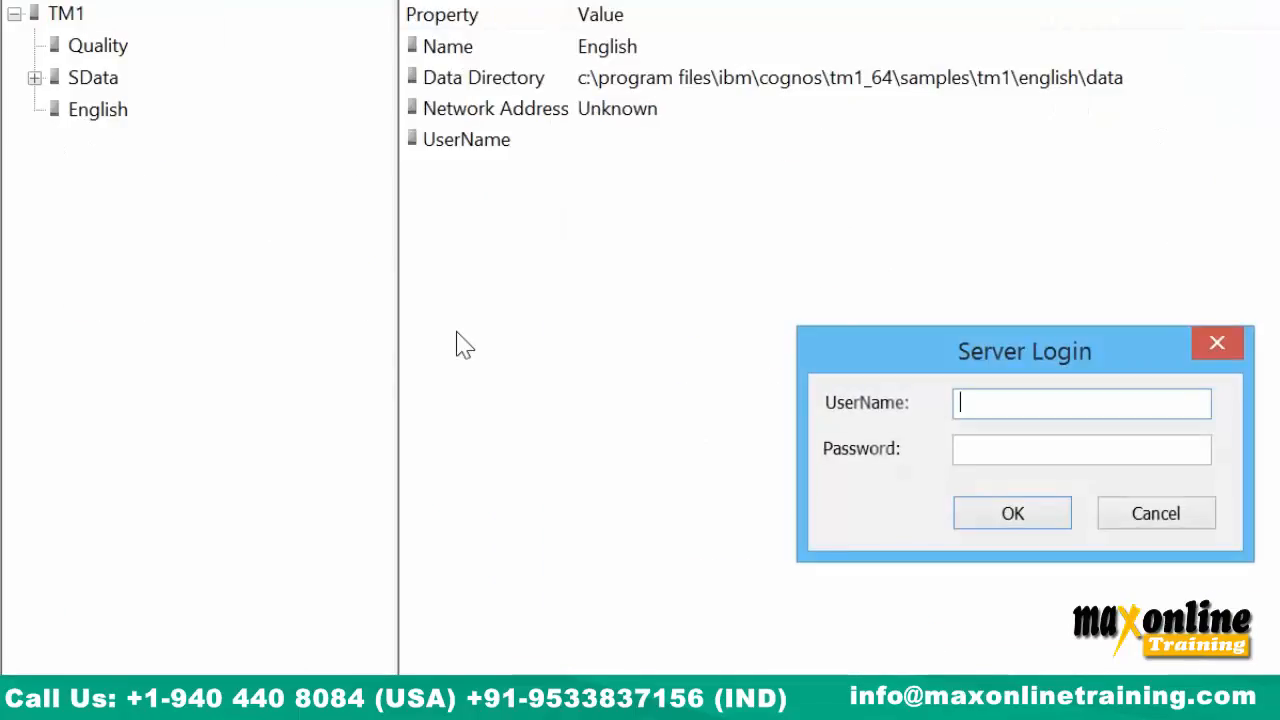
pyautogui.write('admi')
pyautogui.write('pp')
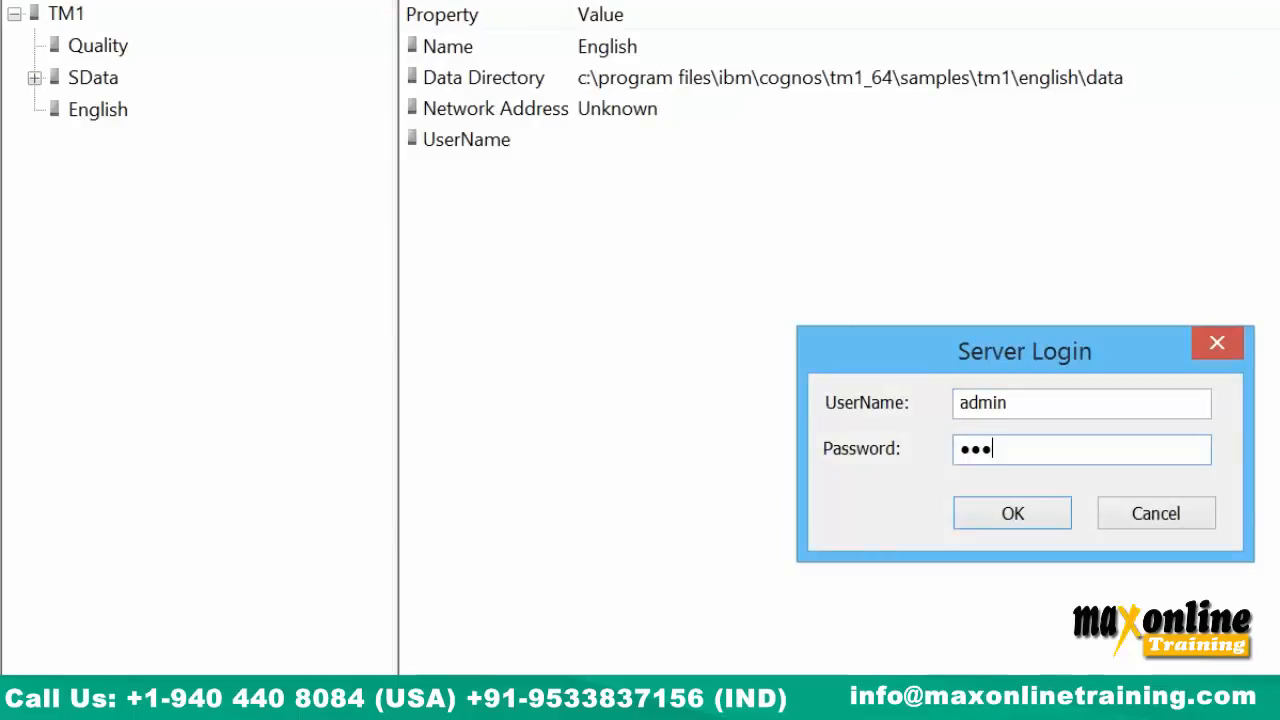
pyautogui.press('Return')
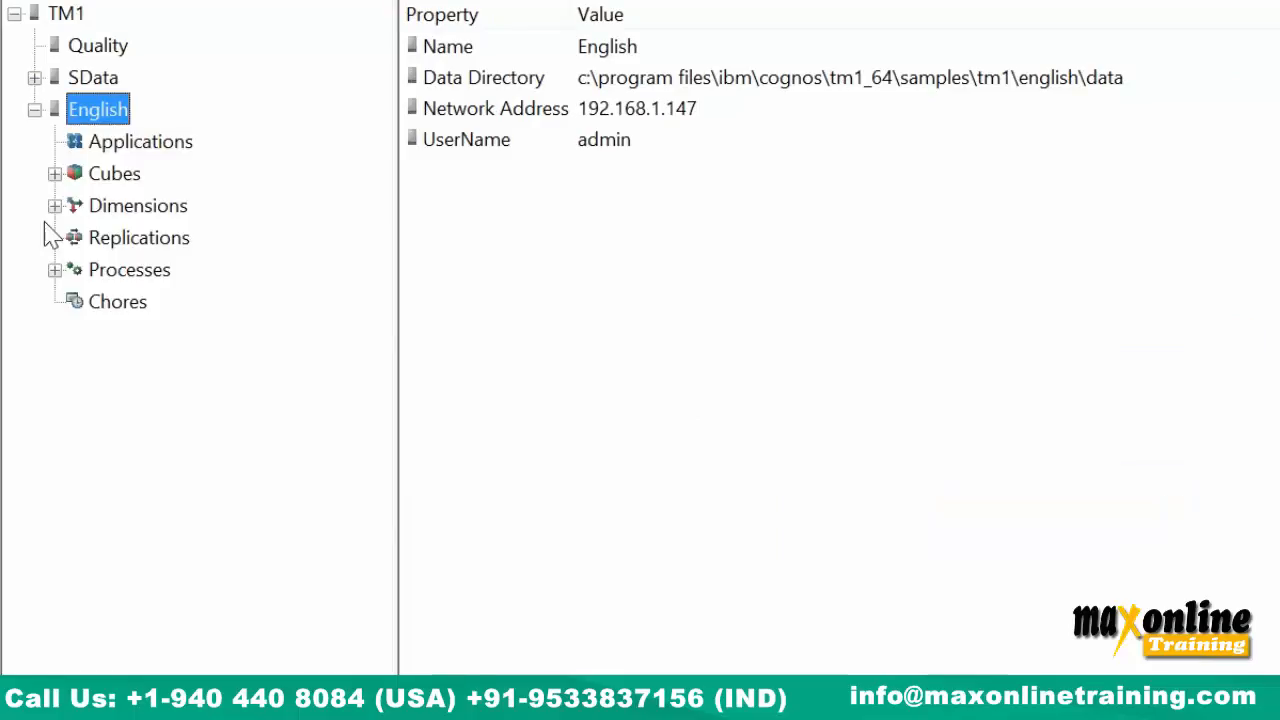
# Expand Cubes > CashFlow Management > Dimensions and select Scenario_Weekly.
pyautogui.click(55, 206)
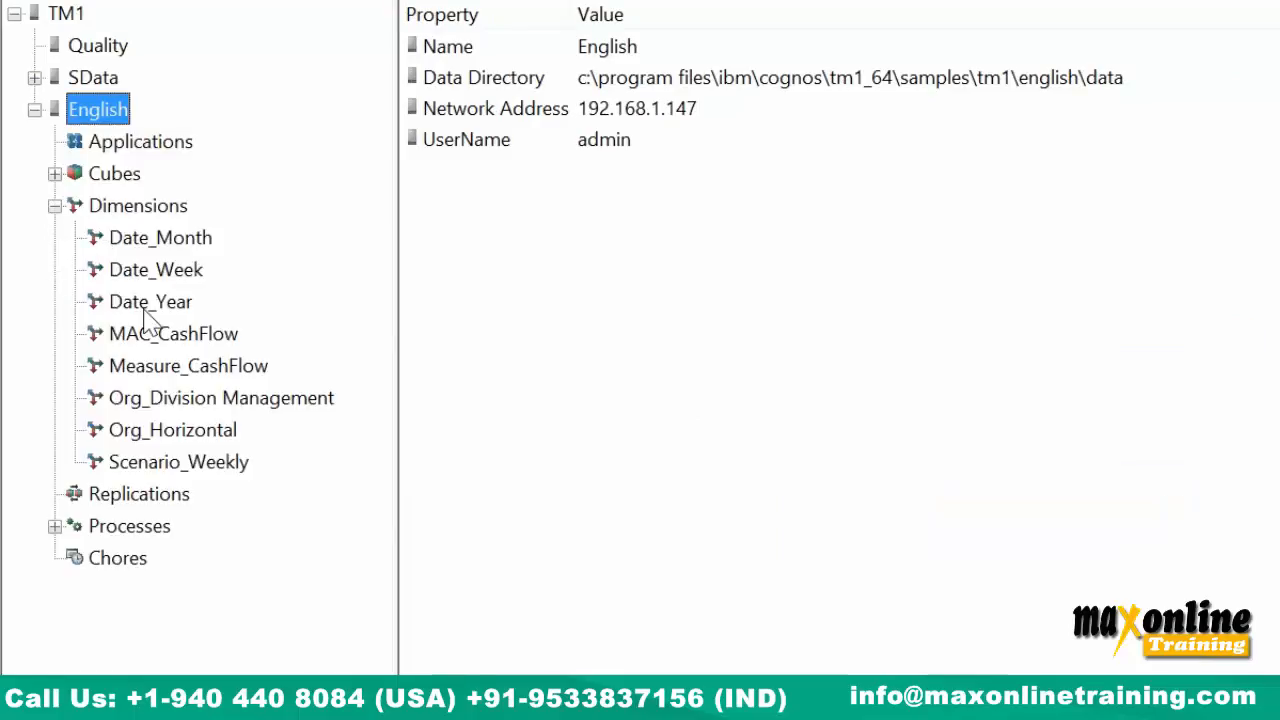
pyautogui.click(55, 174)
pyautogui.click(187, 212)
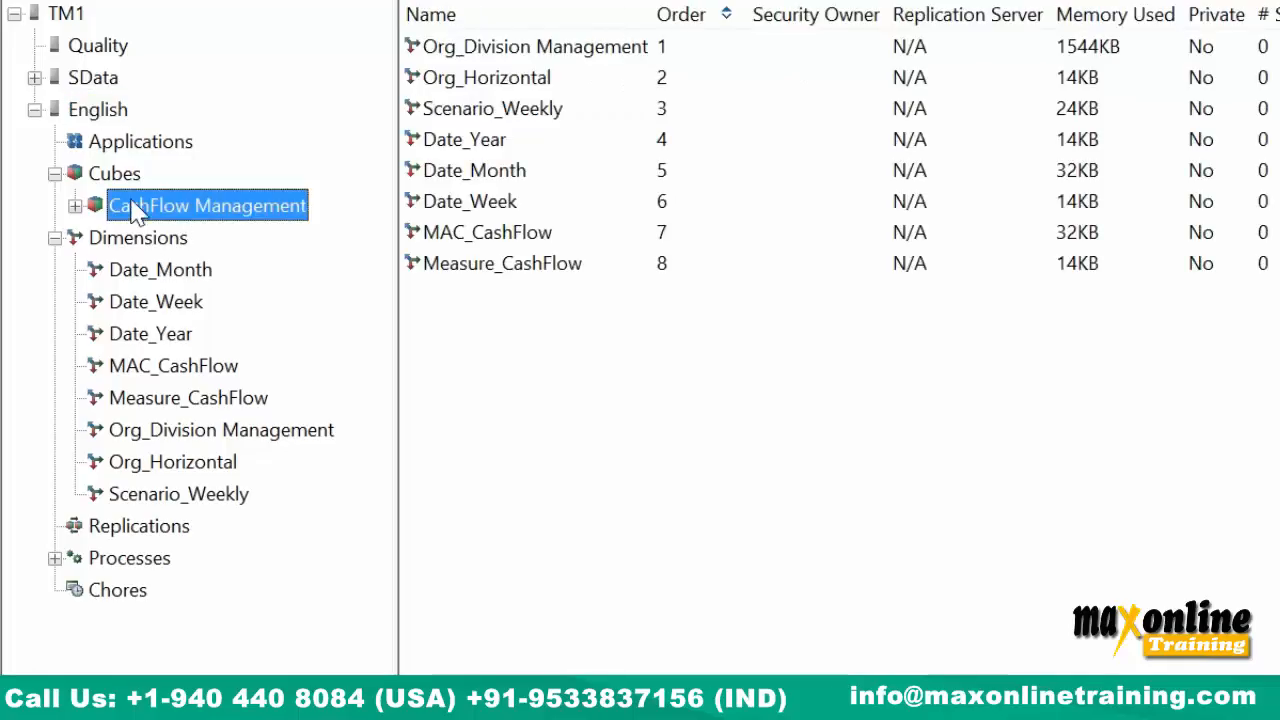
pyautogui.click(75, 206)
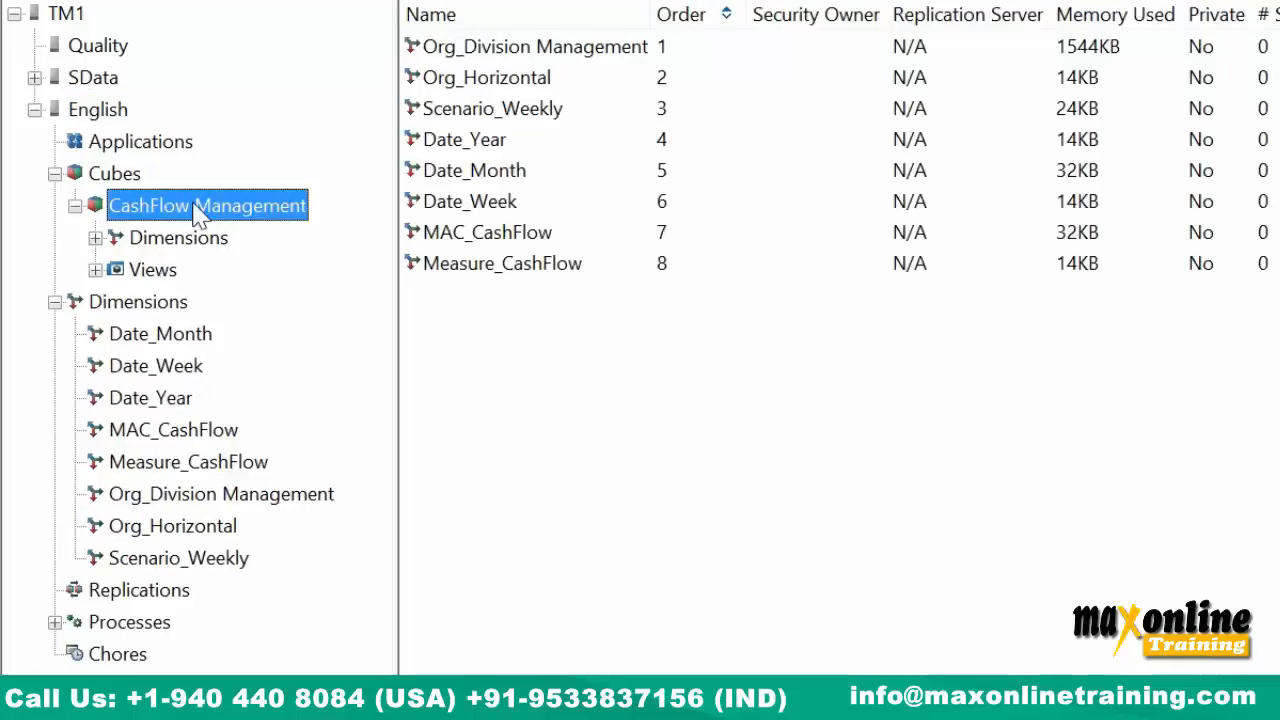
pyautogui.click(96, 238)
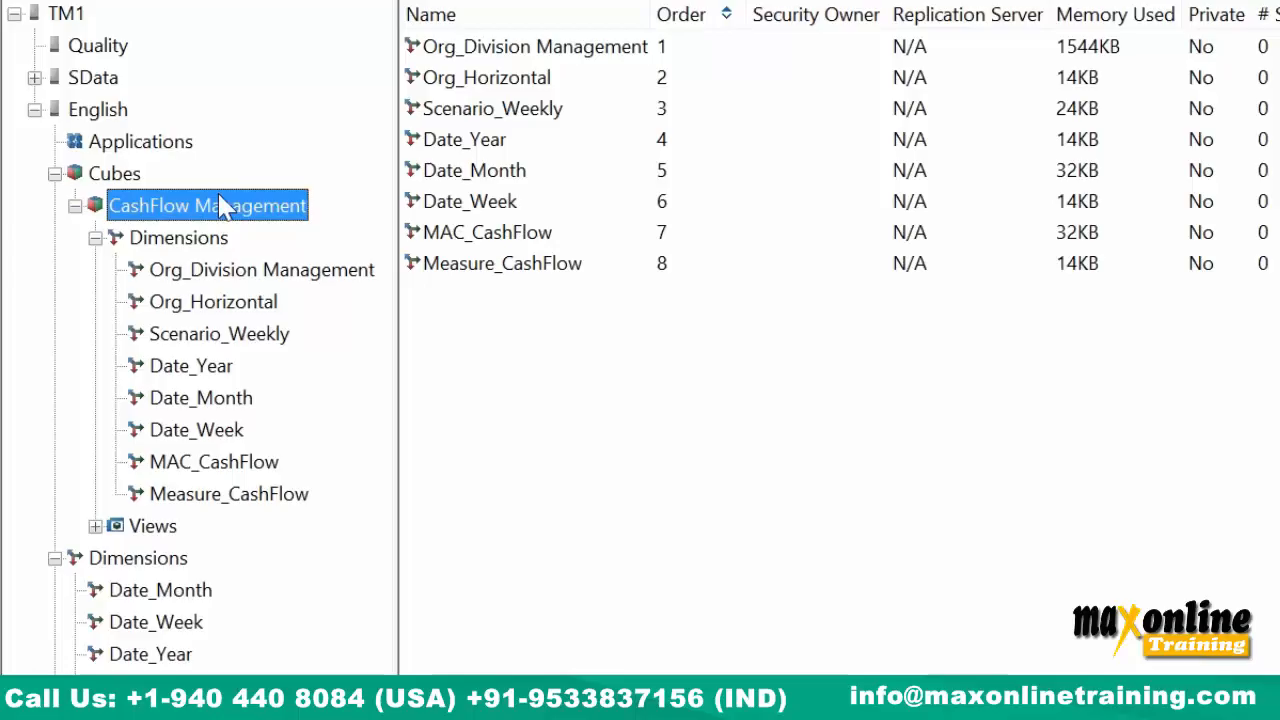
pyautogui.click(220, 335)
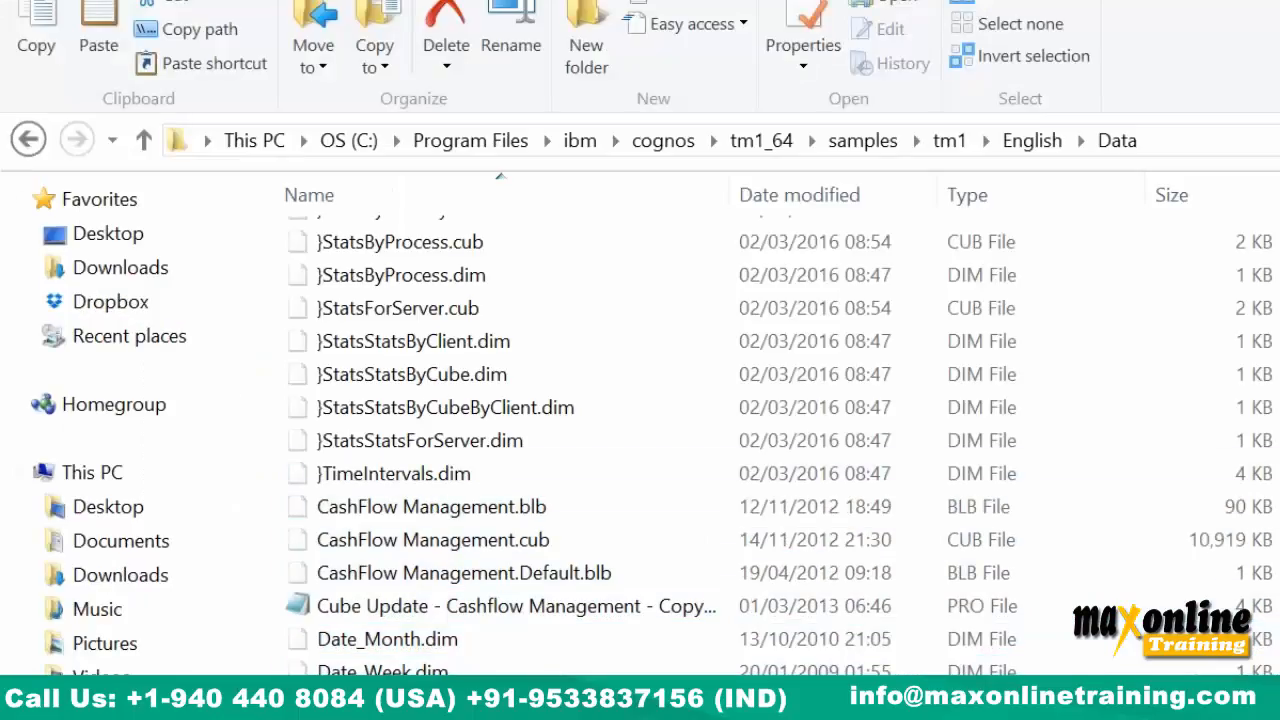
# Delete Scenario_Weekly.dim from the Data folder, then delete the CashFlow Management cube.
pyautogui.press('Delete')
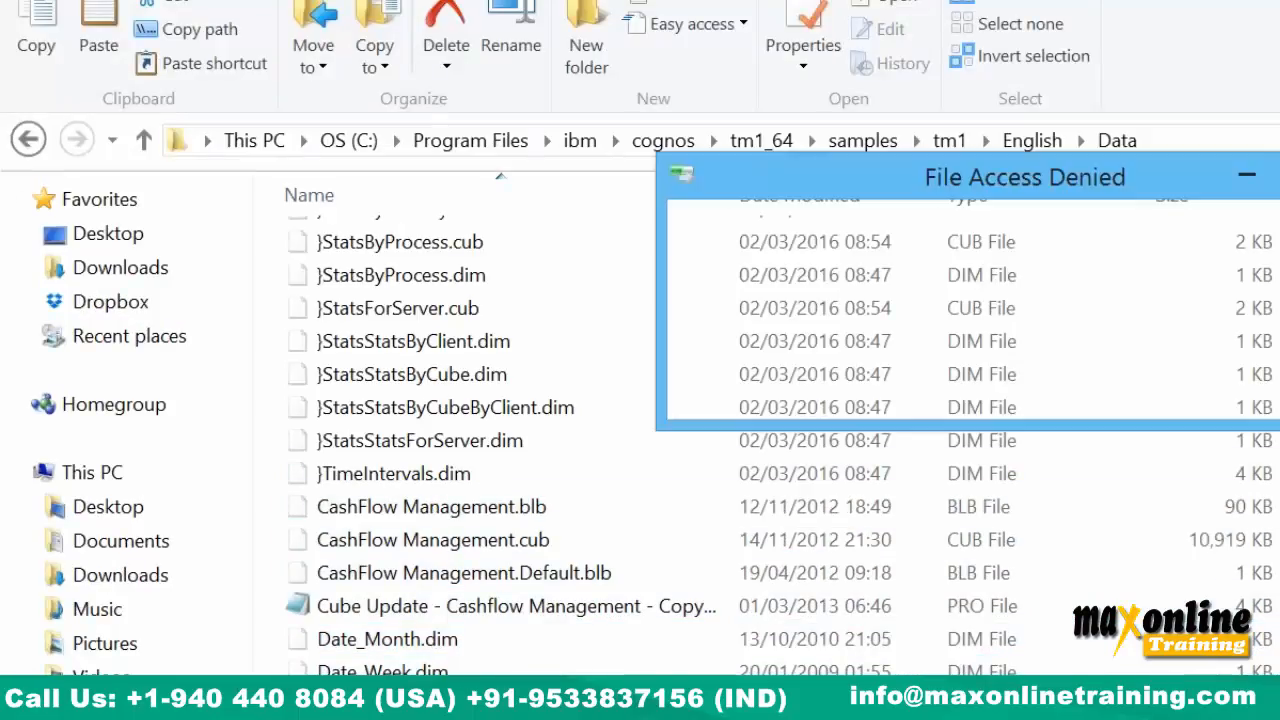
pyautogui.click(935, 410)
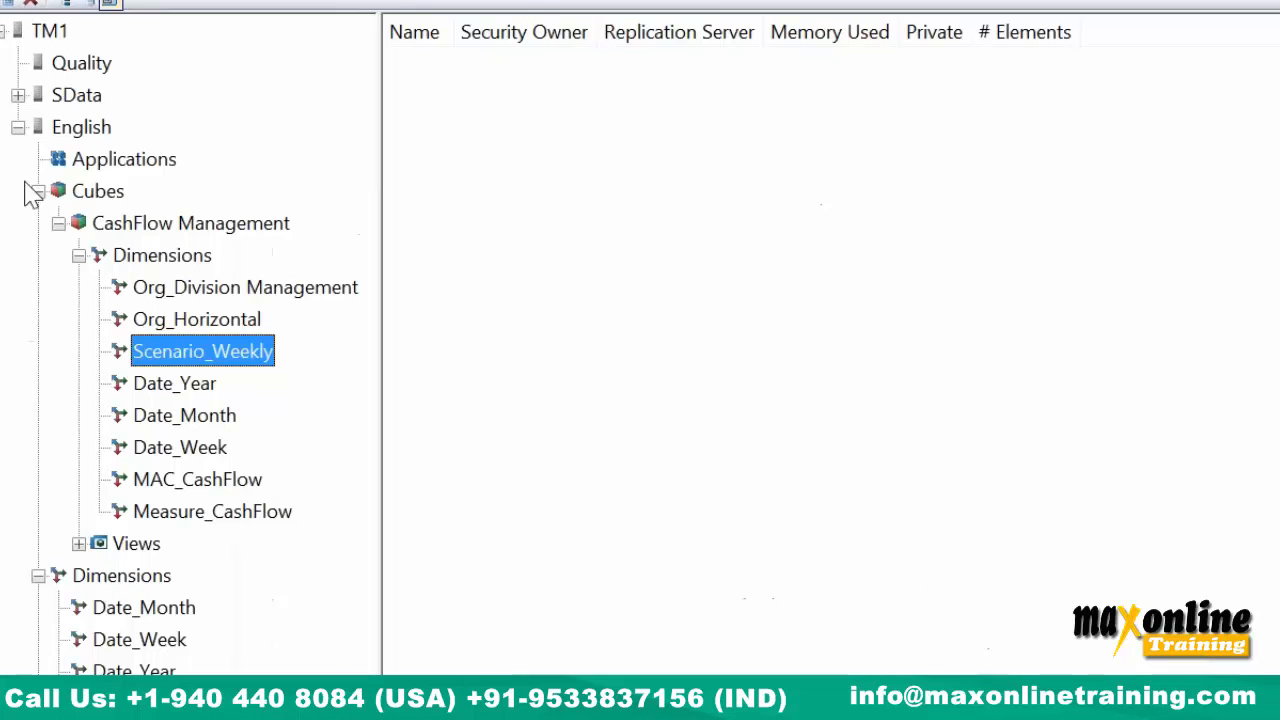
pyautogui.click(166, 225)
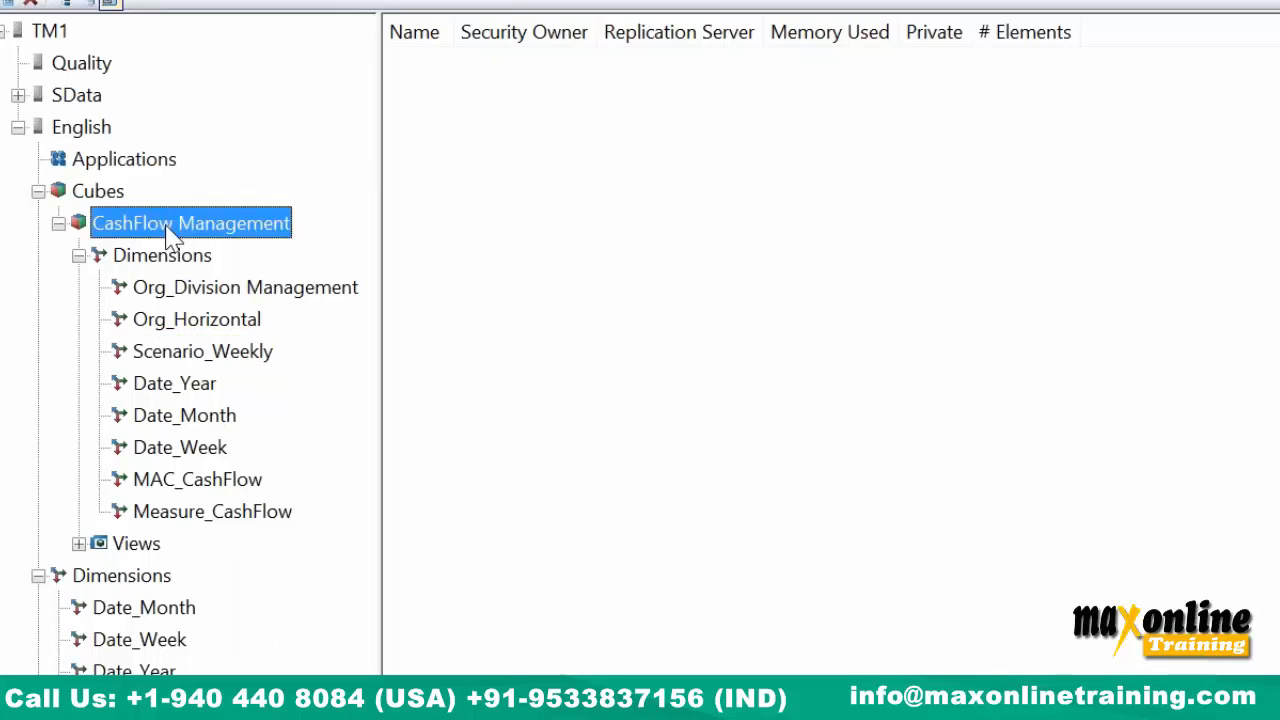
pyautogui.rightClick(166, 226)
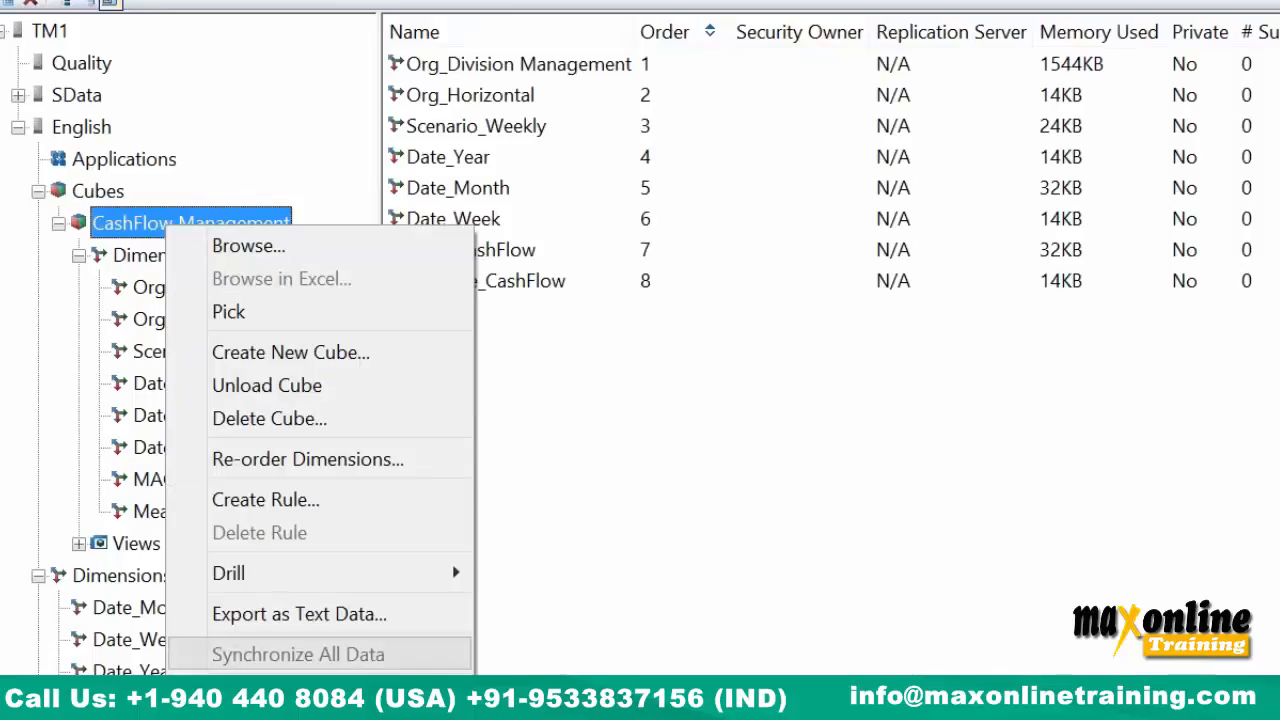
pyautogui.click(265, 419)
pyautogui.click(966, 569)
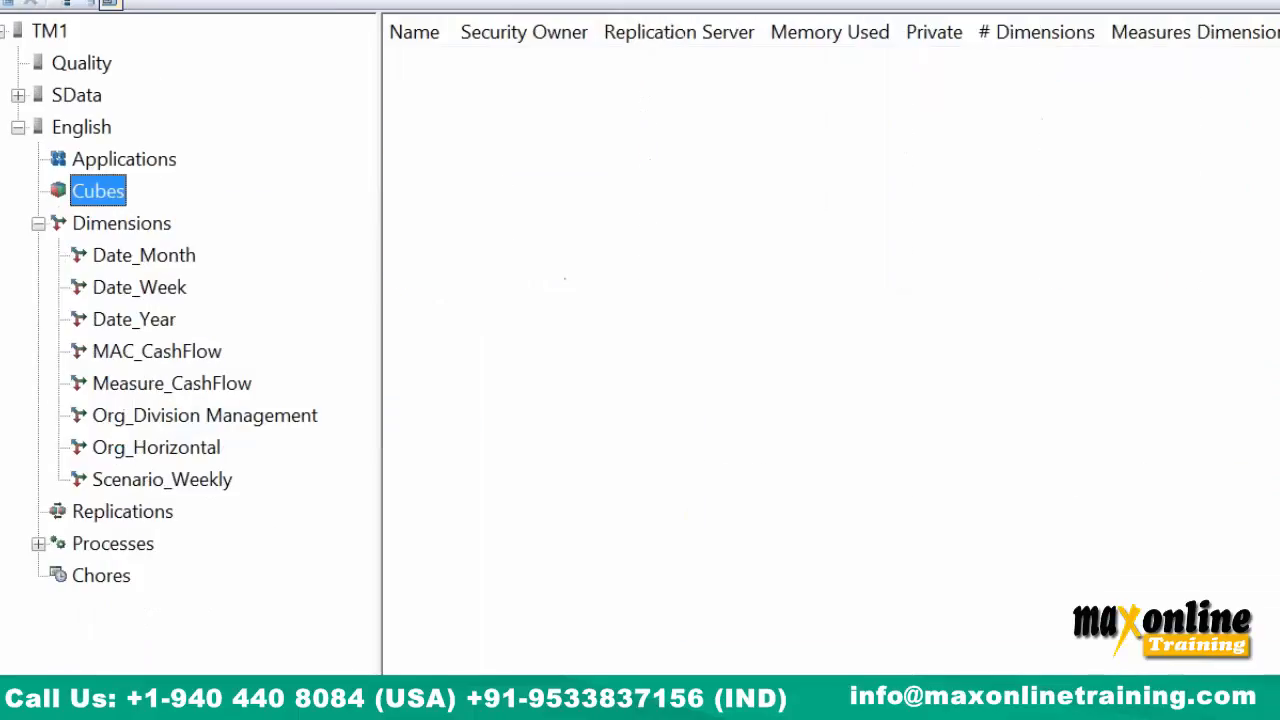
# Delete the Scenario_Weekly dimension and refresh the available servers list.
pyautogui.click(14, 1)
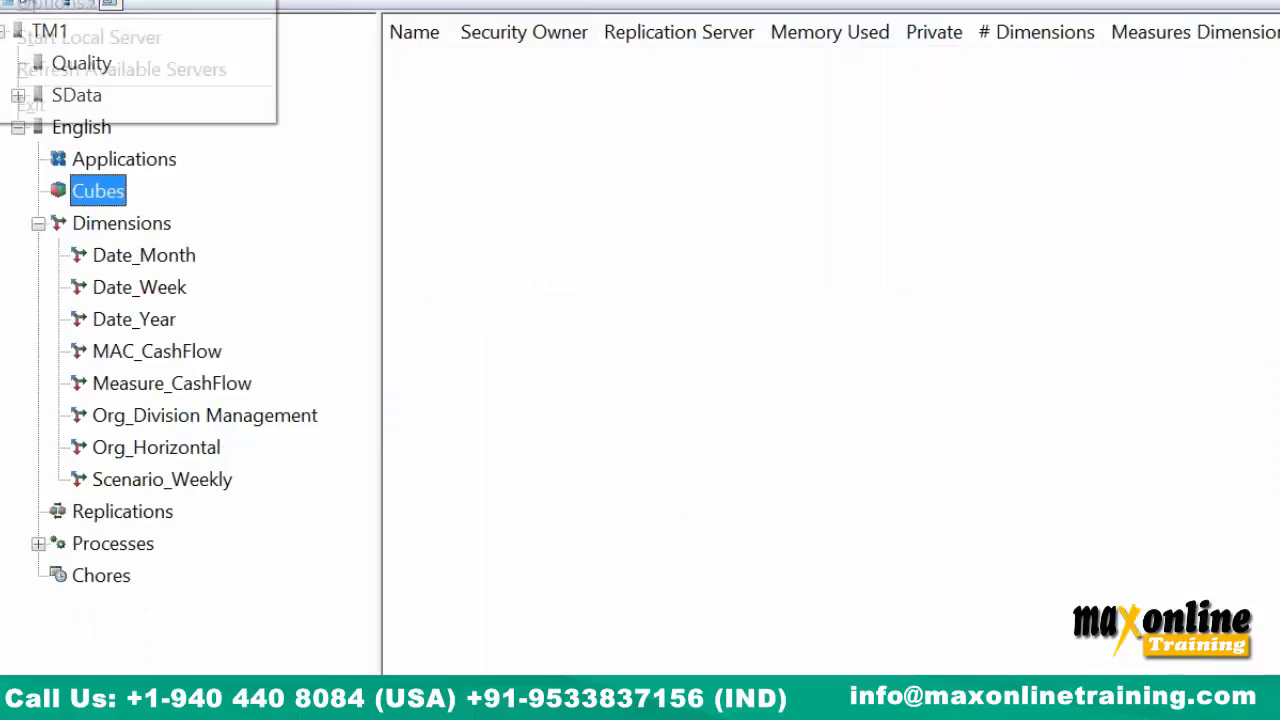
pyautogui.rightClick(225, 484)
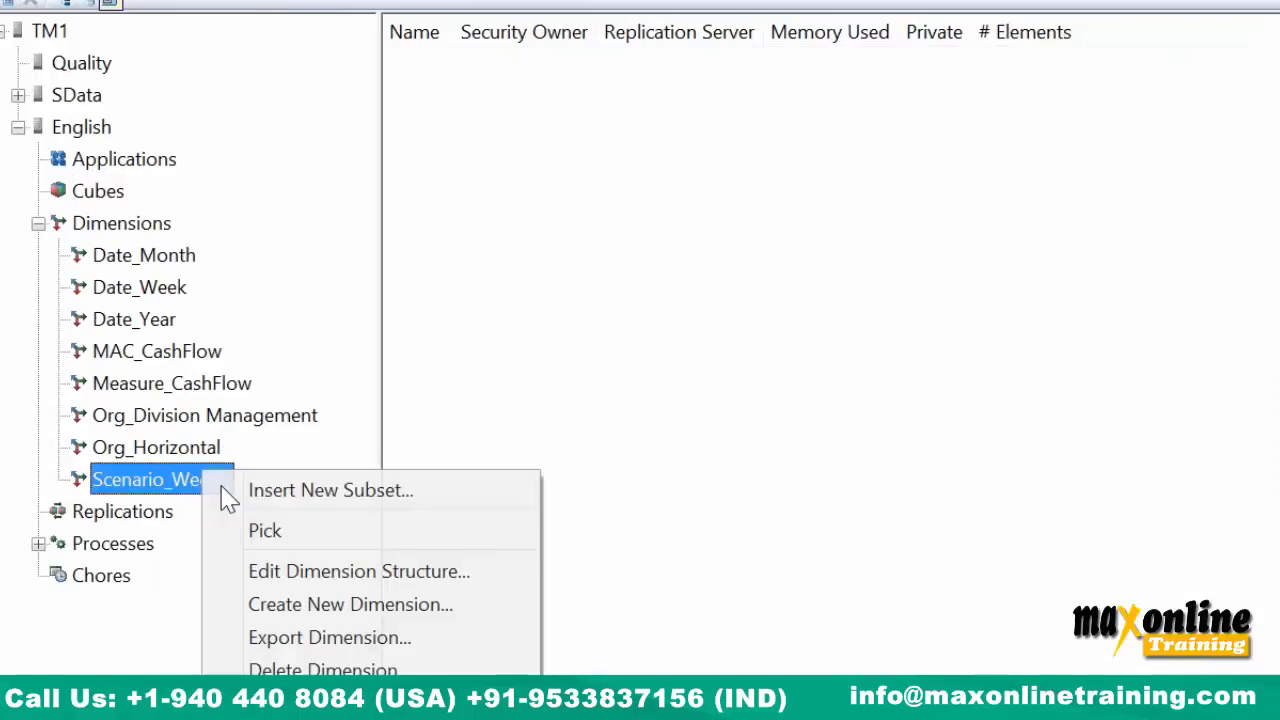
pyautogui.click(330, 668)
pyautogui.press('y')
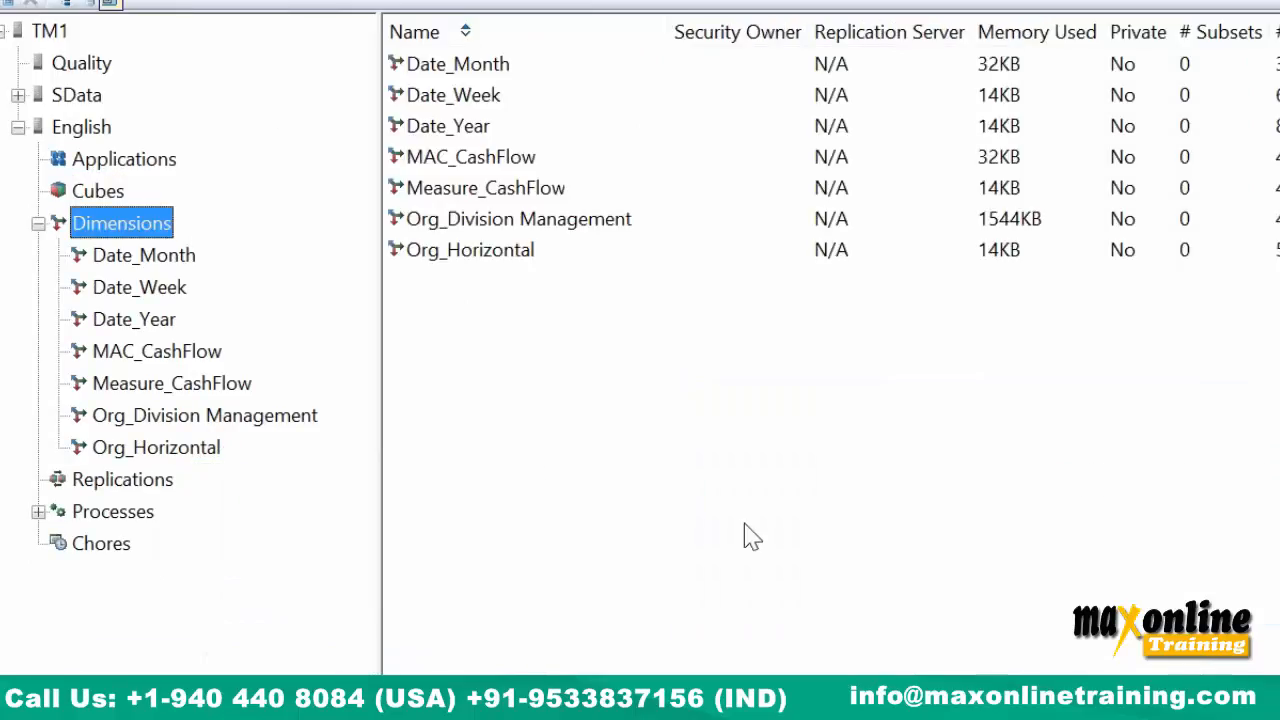
pyautogui.click(30, 10)
pyautogui.click(43, 70)
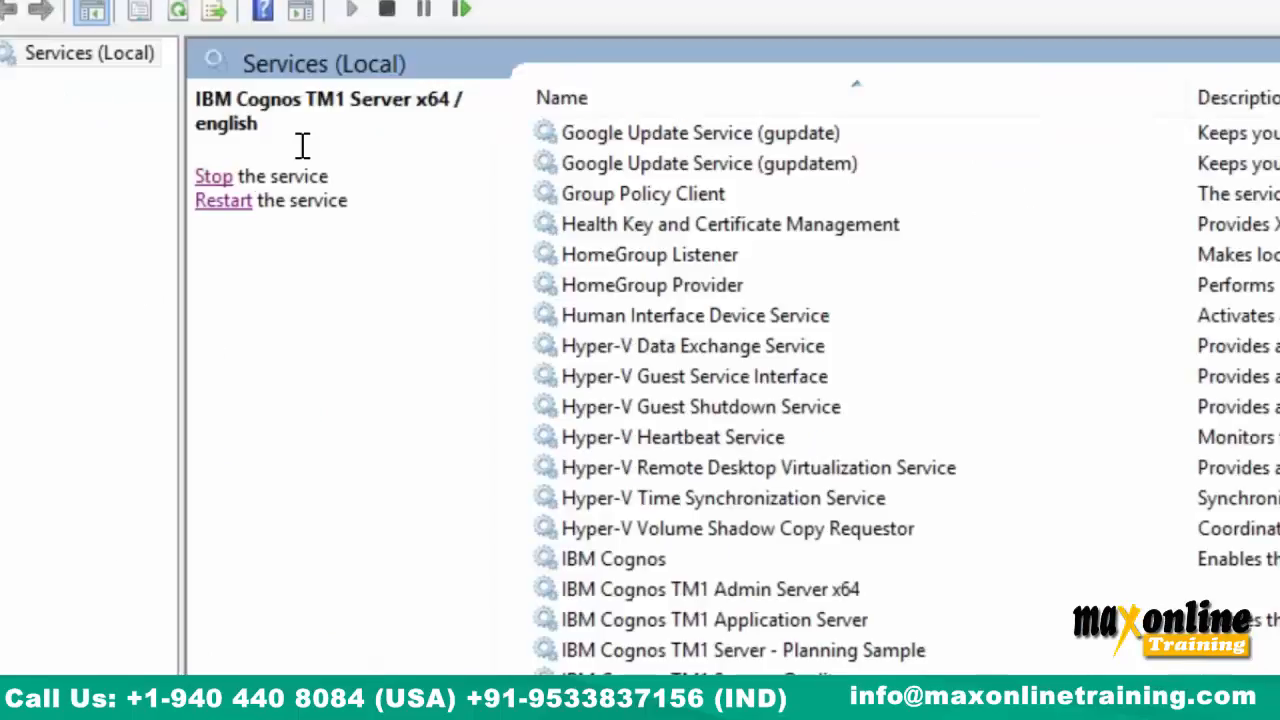
# Restart the TM1 english service and refresh the available servers in Architect.
pyautogui.click(224, 200)
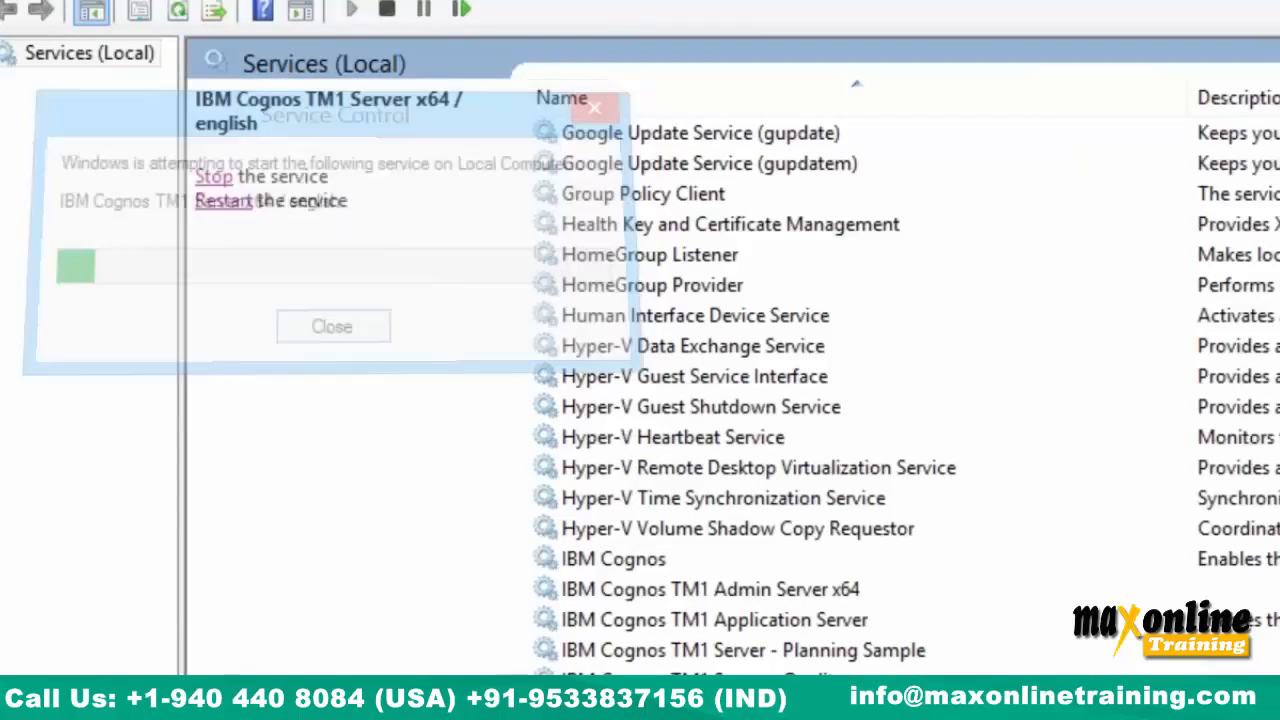
pyautogui.hotkey('alt', 'Tab')
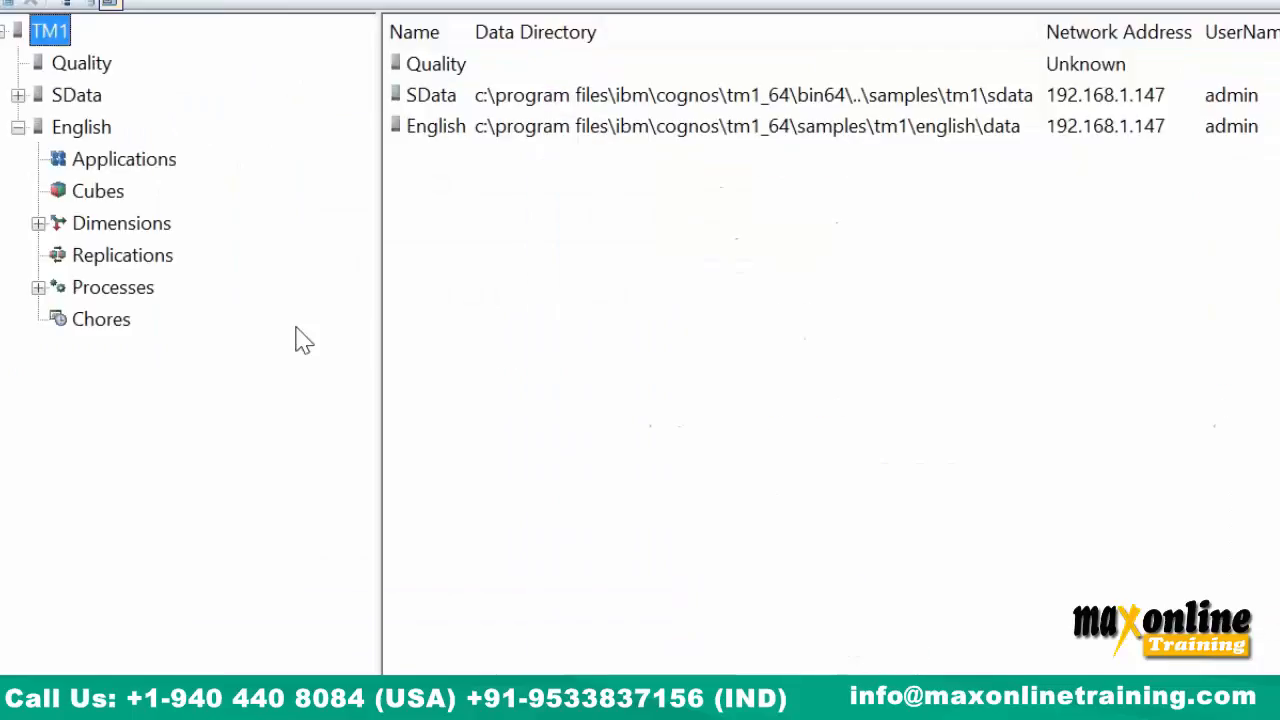
pyautogui.click(6, 1)
pyautogui.click(50, 75)
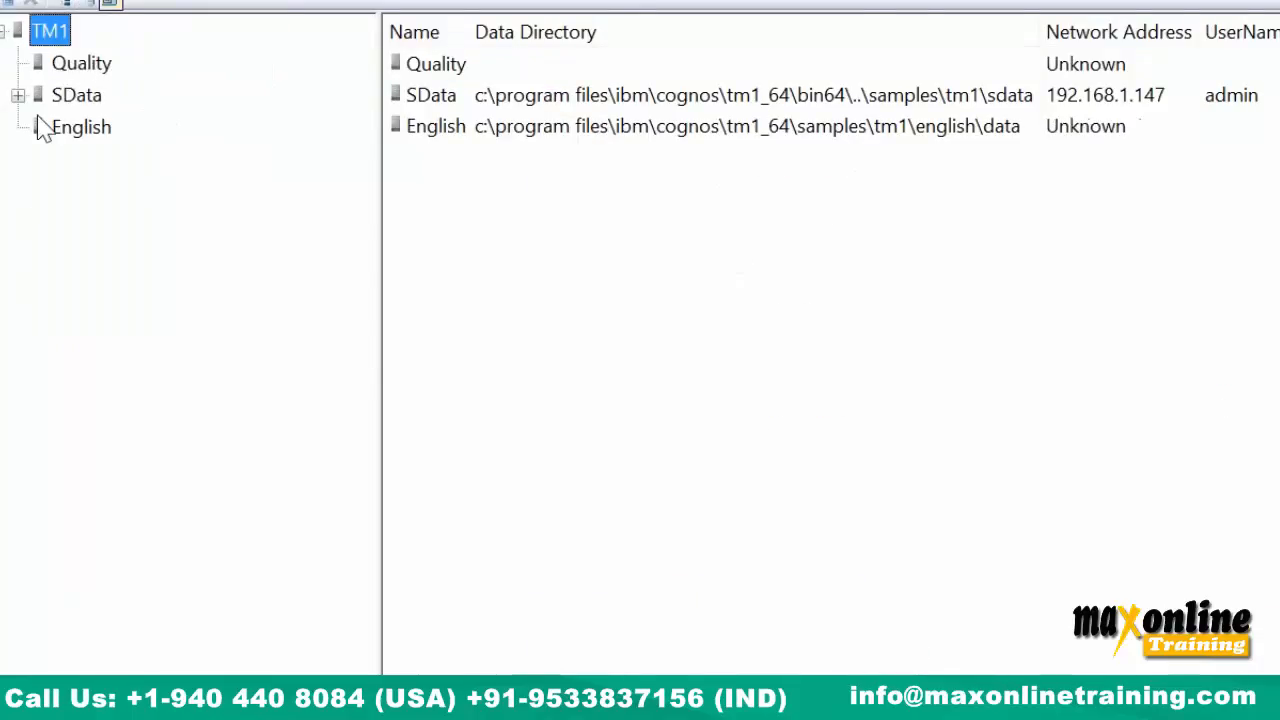
# Log in to the English server, view its empty Cubes list and expand Dimensions.
pyautogui.click(80, 127)
pyautogui.write('admin')
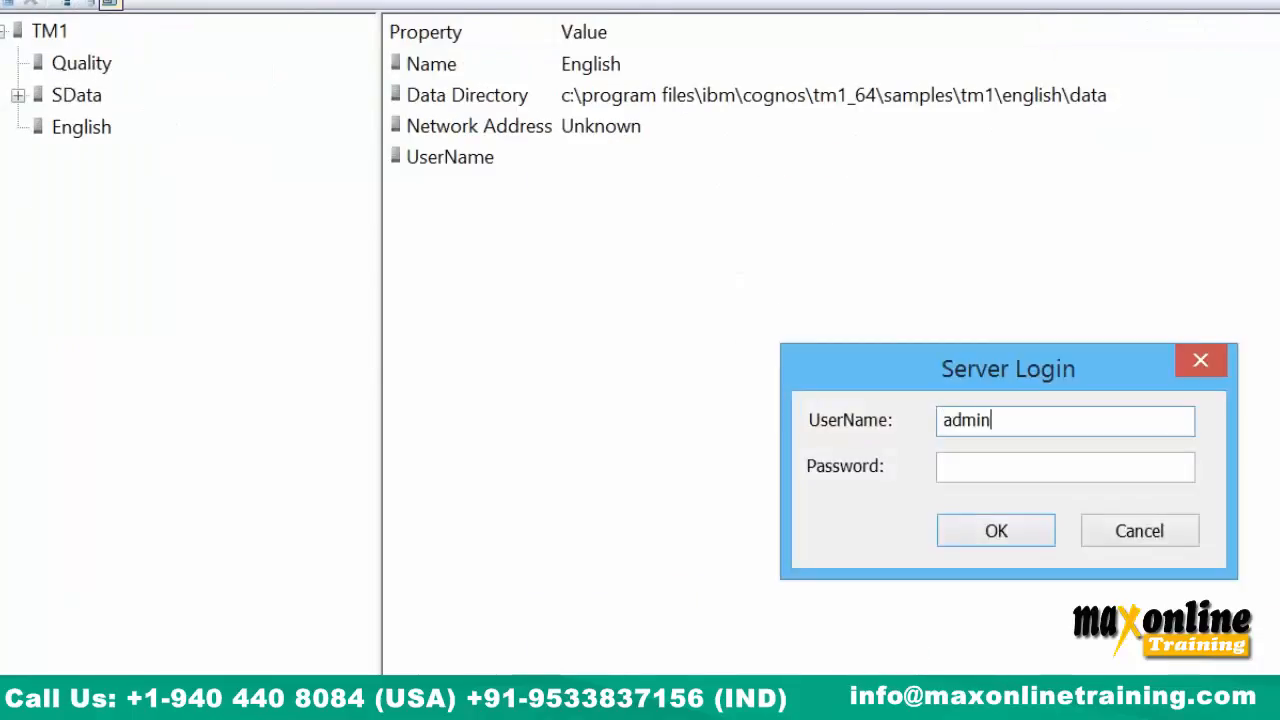
pyautogui.press('Return')
pyautogui.click(84, 191)
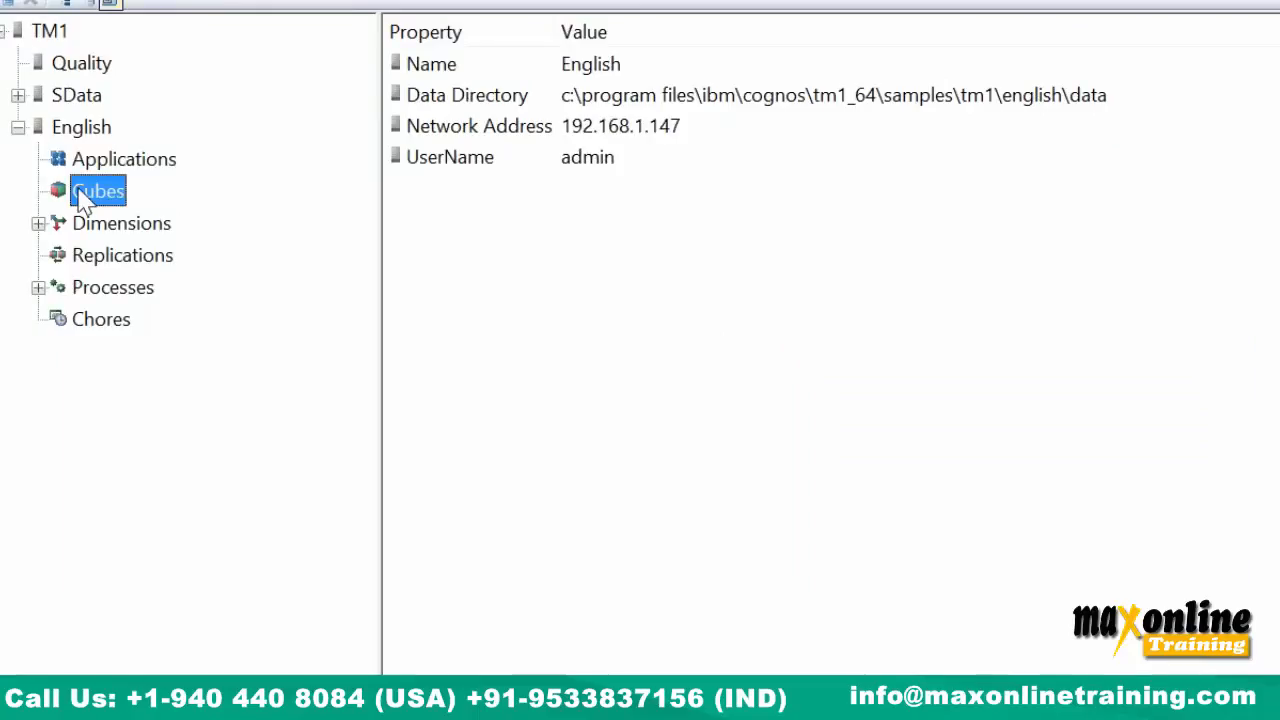
pyautogui.click(38, 224)
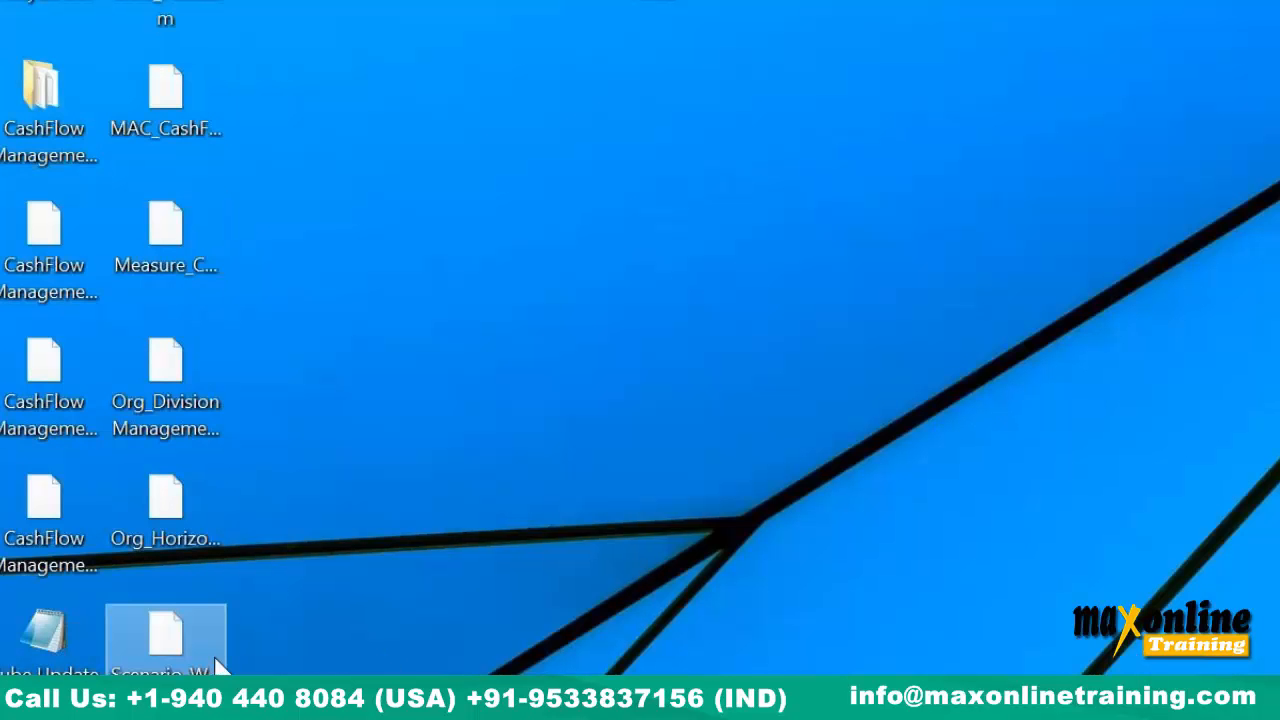
# Paste the desktop dimension file into English\Data with admin permission, then restart the english service.
pyautogui.click(166, 635)
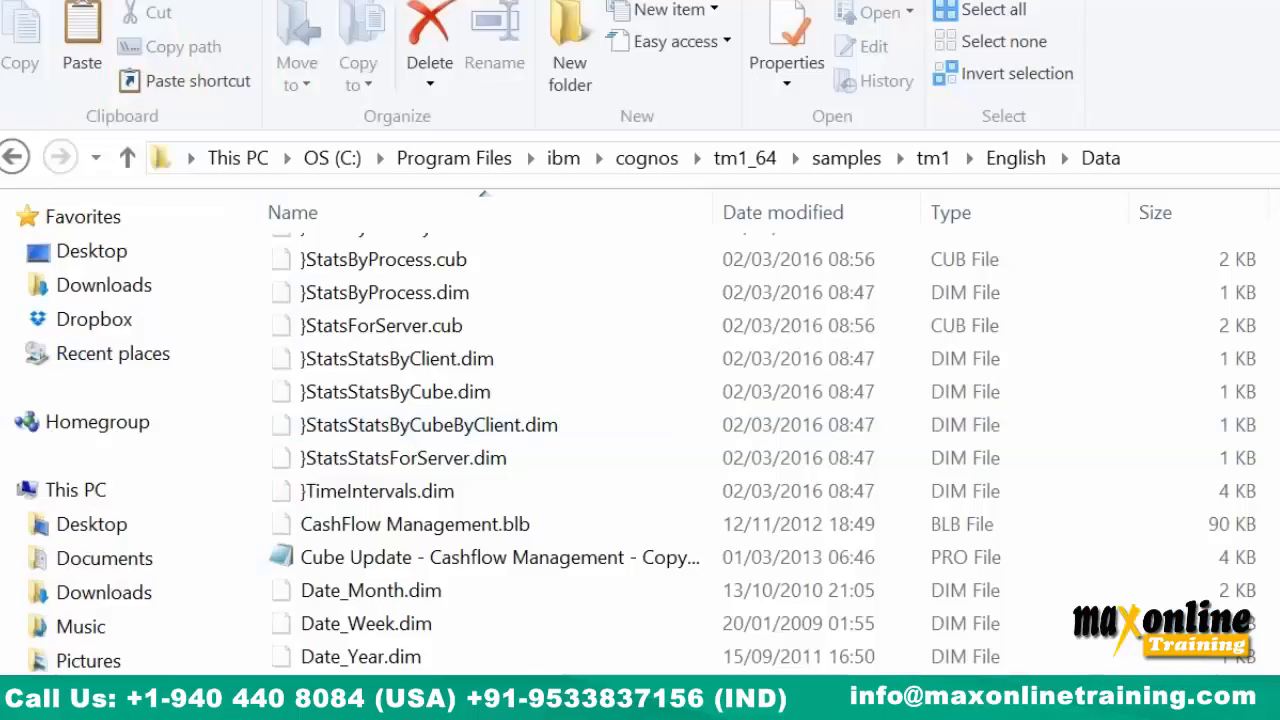
pyautogui.rightClick(1106, 362)
pyautogui.click(1170, 559)
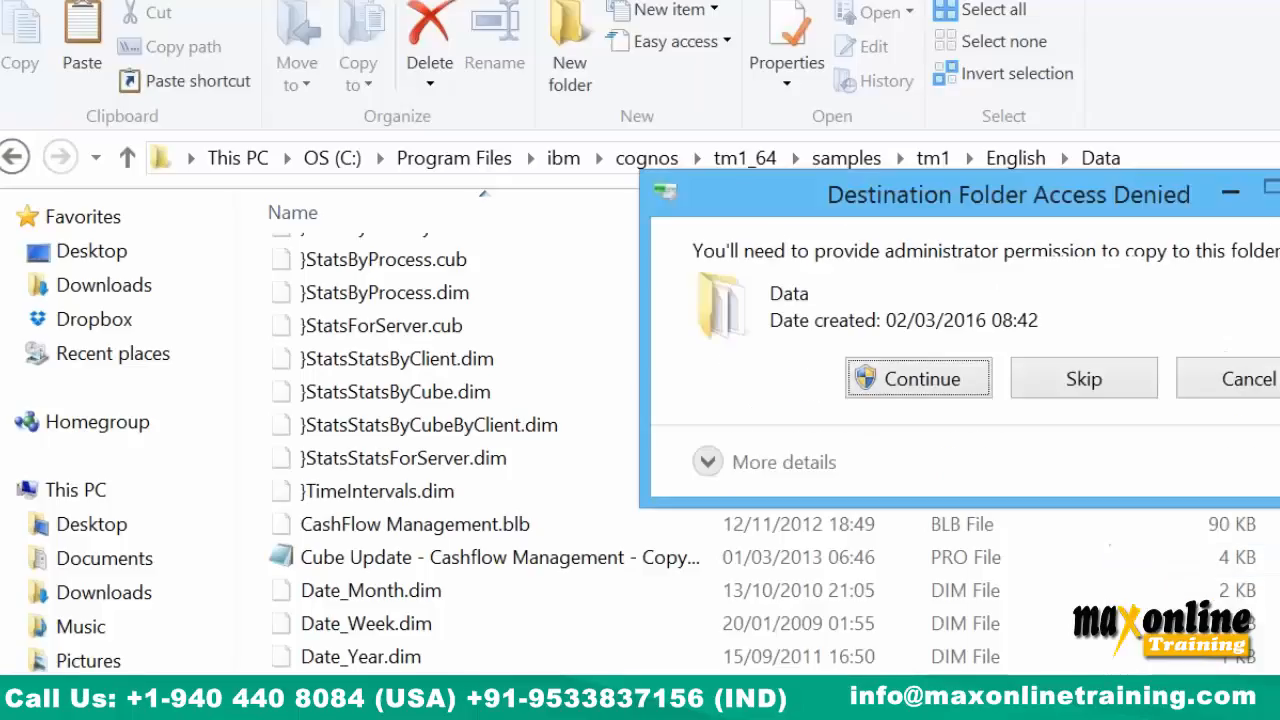
pyautogui.click(950, 380)
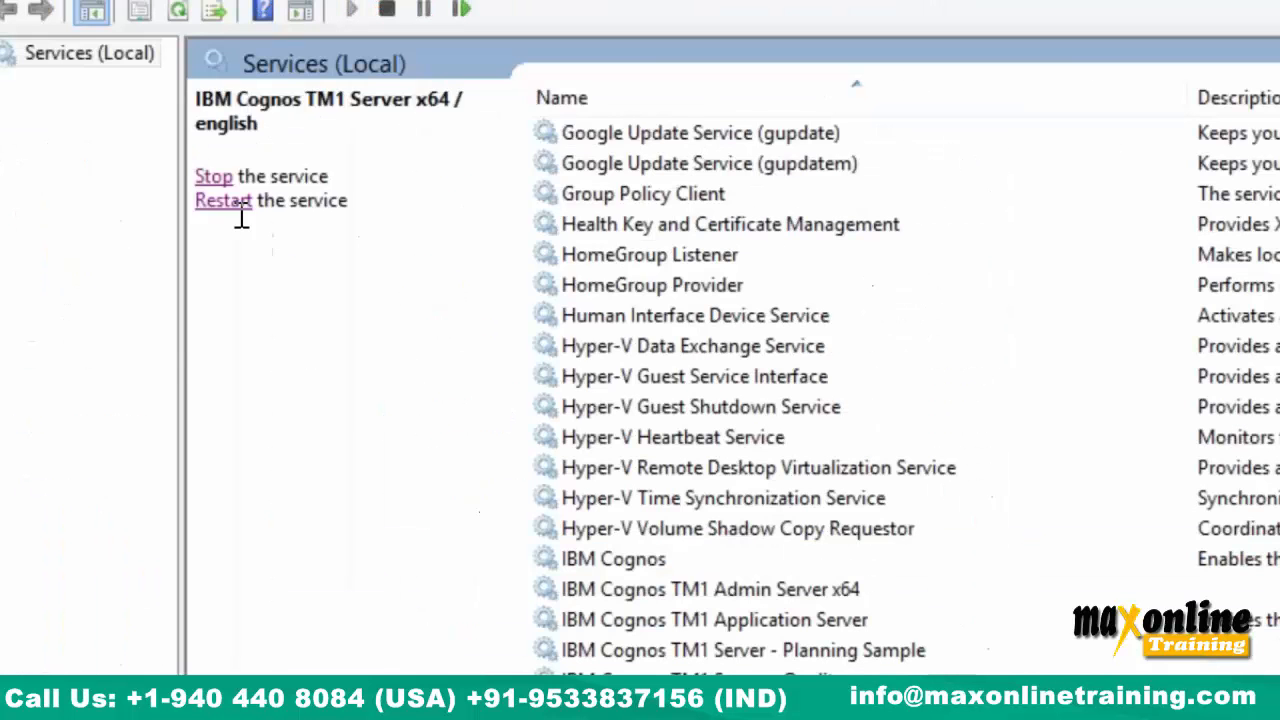
pyautogui.click(236, 203)
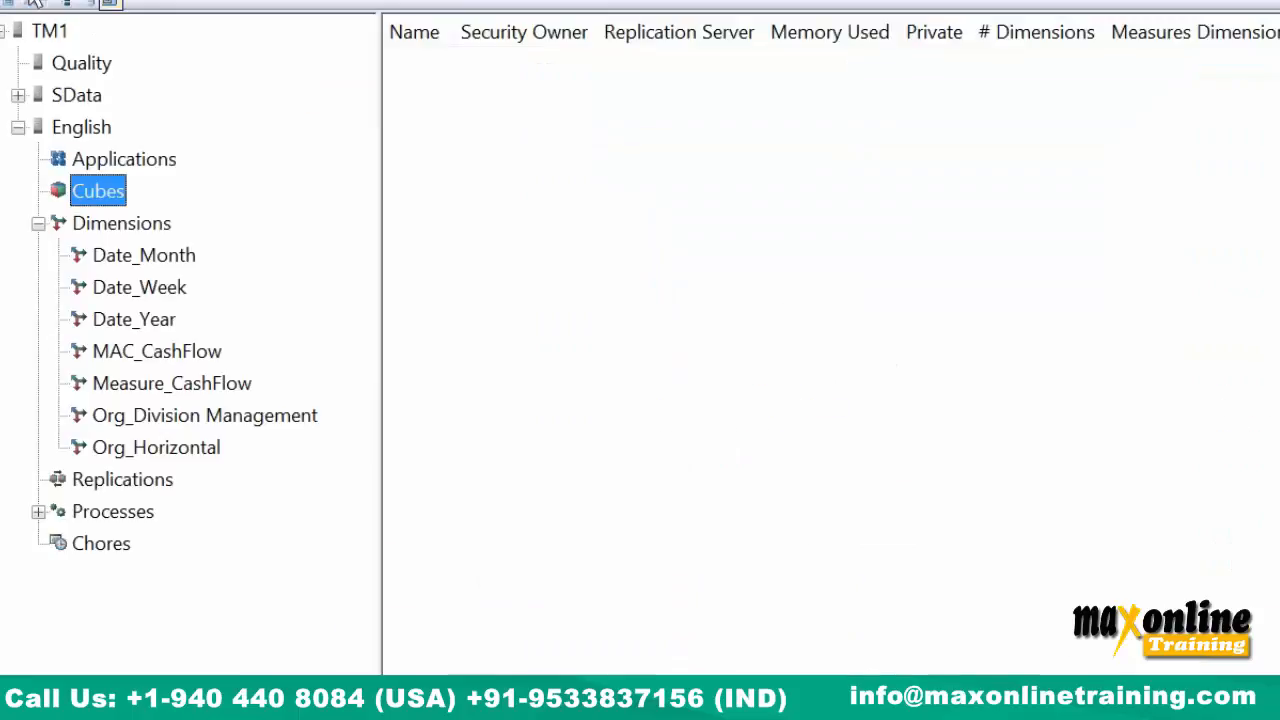
# Refresh the servers, dismiss the not-responding error, and log in to English after a failed attempt.
pyautogui.click(20, 2)
pyautogui.click(58, 80)
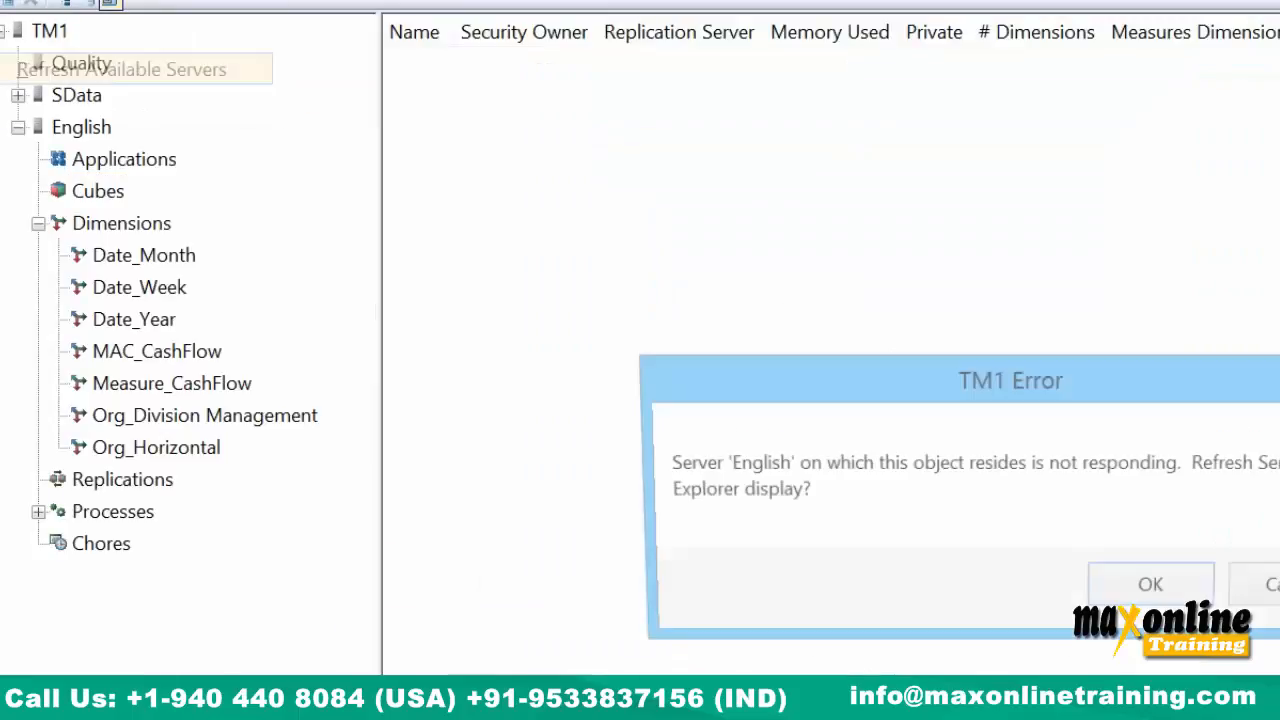
pyautogui.click(1150, 588)
pyautogui.click(80, 130)
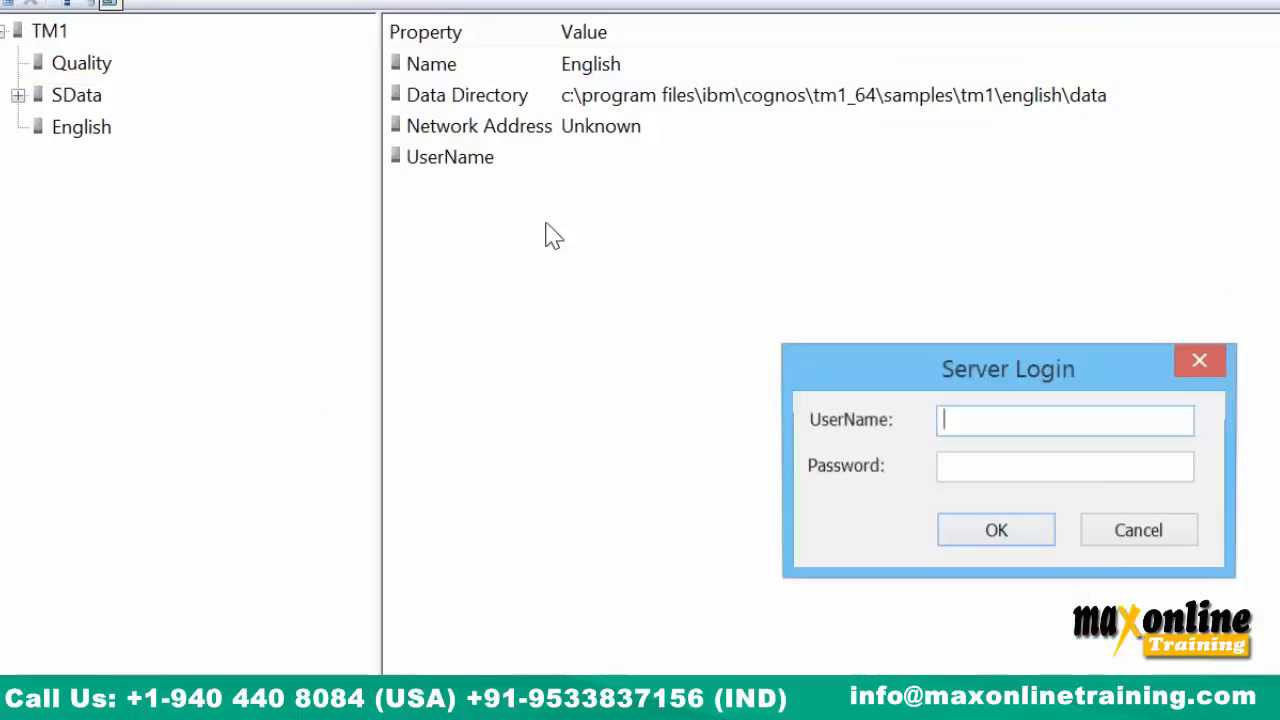
pyautogui.write('admin')
pyautogui.press('Return')
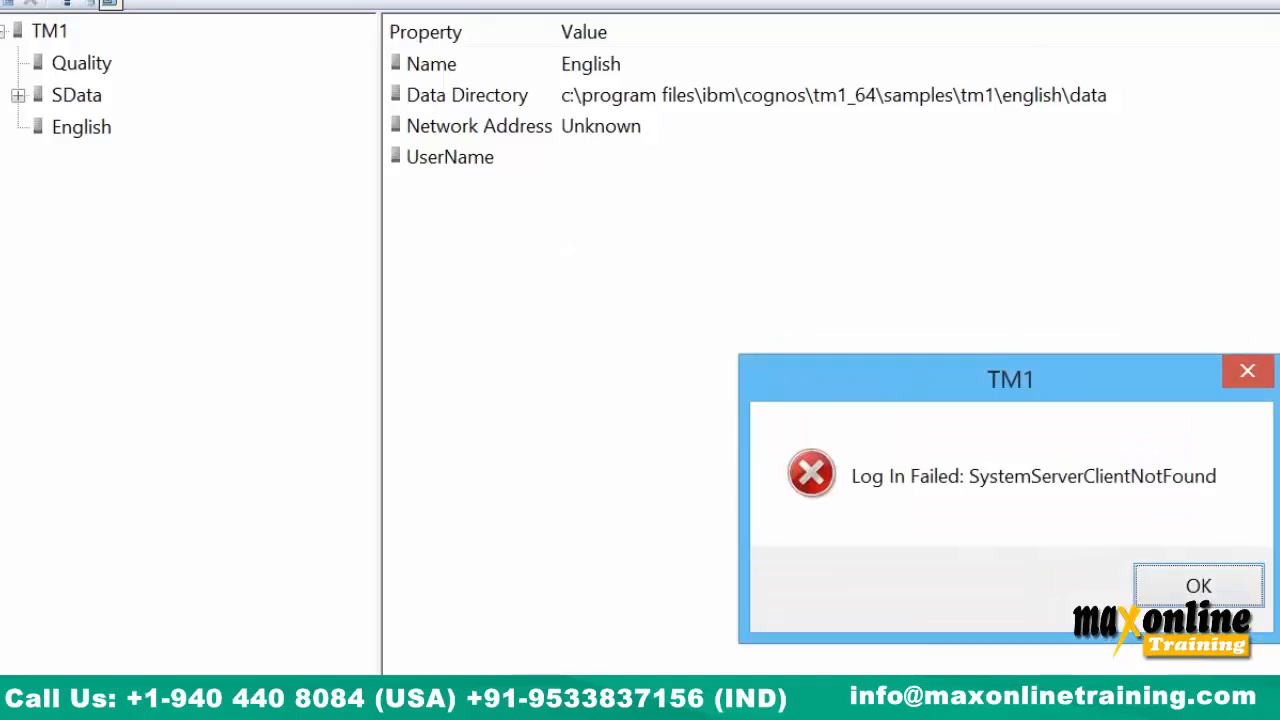
pyautogui.press('Return')
pyautogui.click(89, 139)
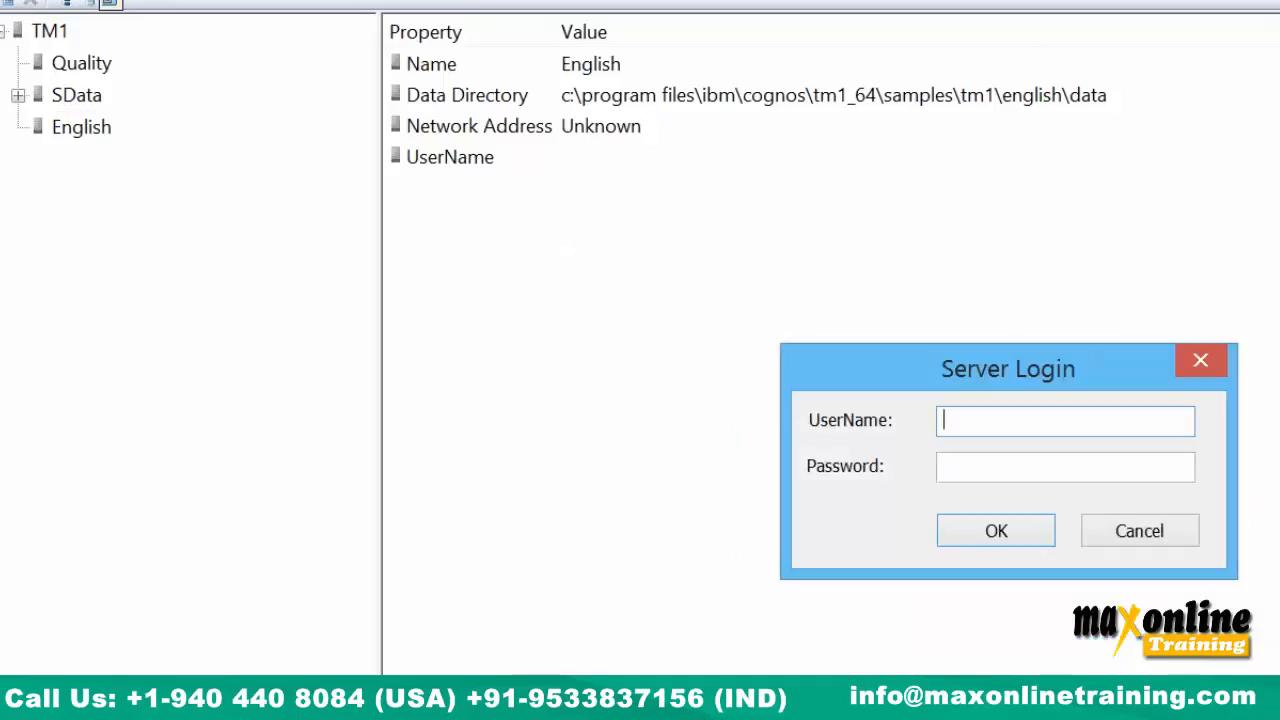
pyautogui.write('admin')
pyautogui.press('Return')
# Confirm Scenario_Weekly is among the dimensions, then refresh servers and reopen English's cubes.
pyautogui.doubleClick(122, 223)
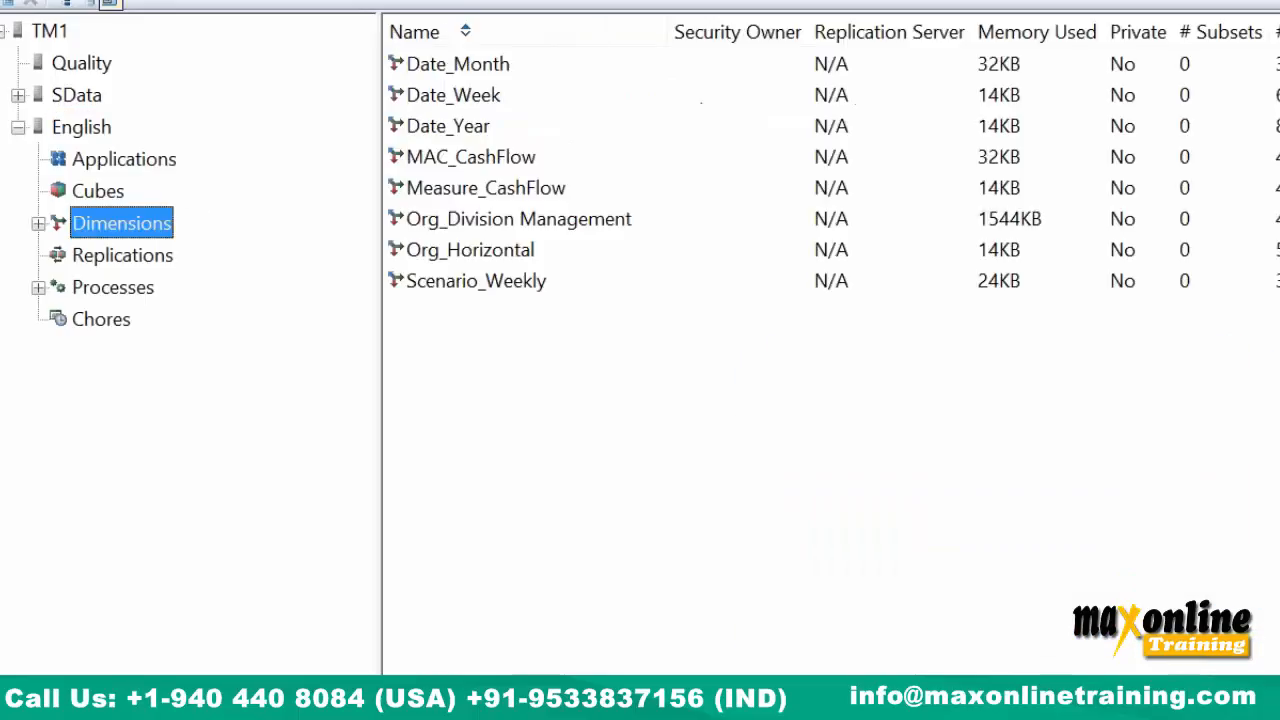
pyautogui.click(171, 479)
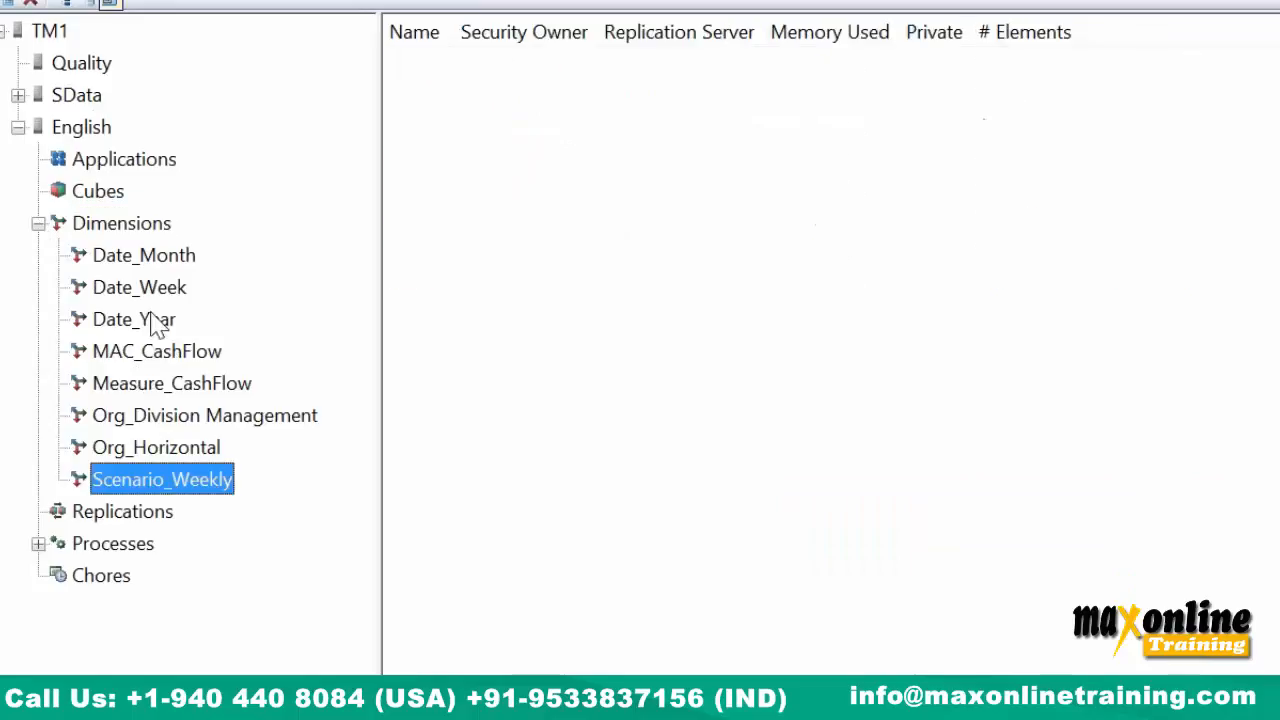
pyautogui.click(110, 196)
pyautogui.click(20, 1)
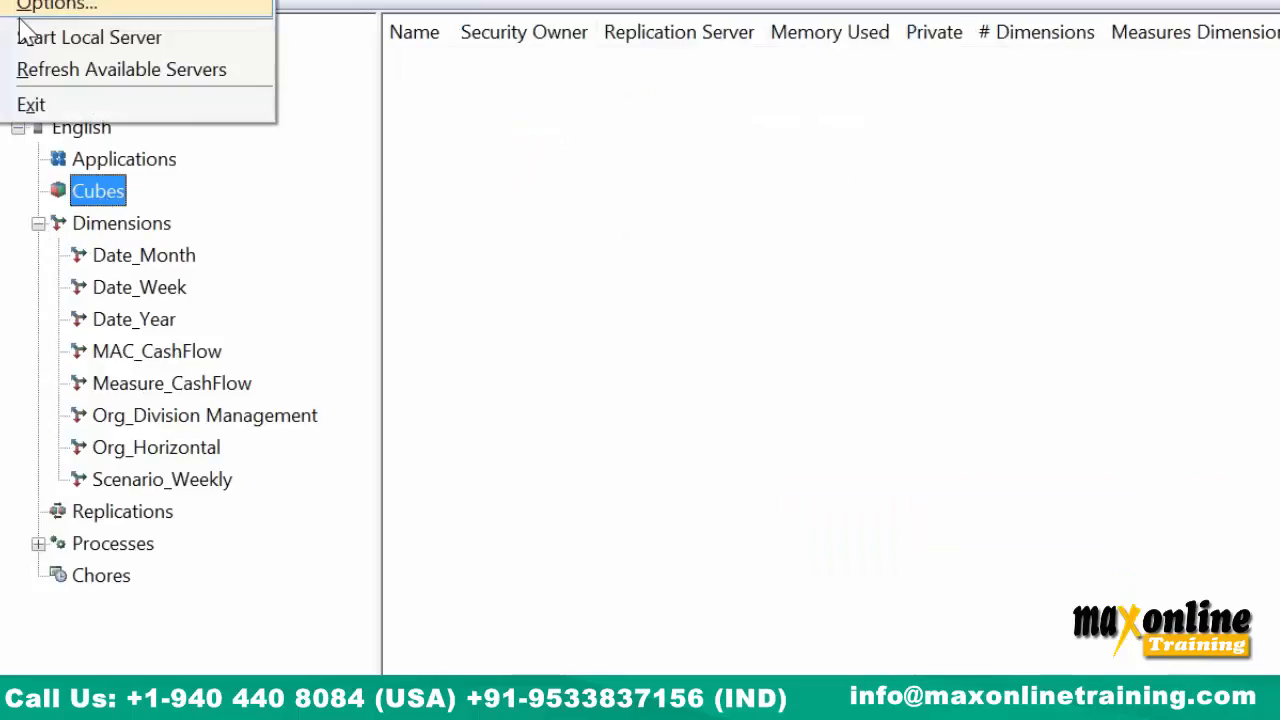
pyautogui.click(51, 72)
pyautogui.click(18, 95)
pyautogui.click(18, 95)
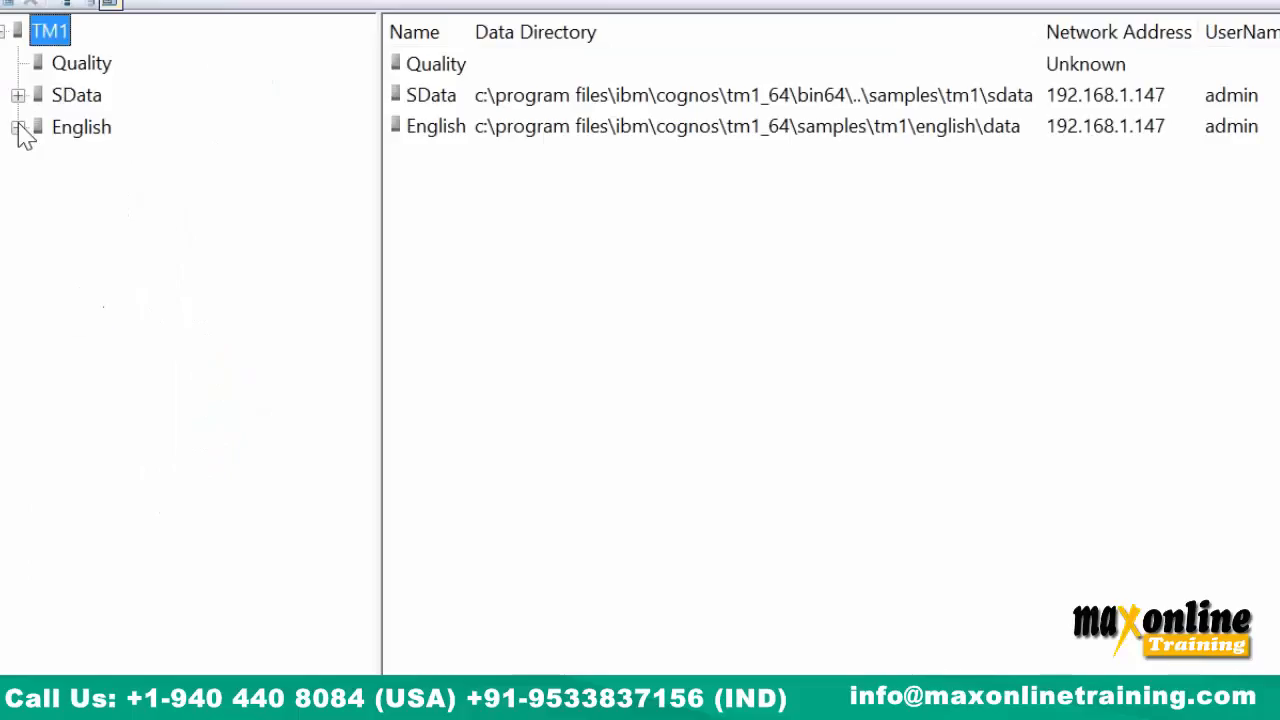
pyautogui.click(18, 127)
pyautogui.click(120, 198)
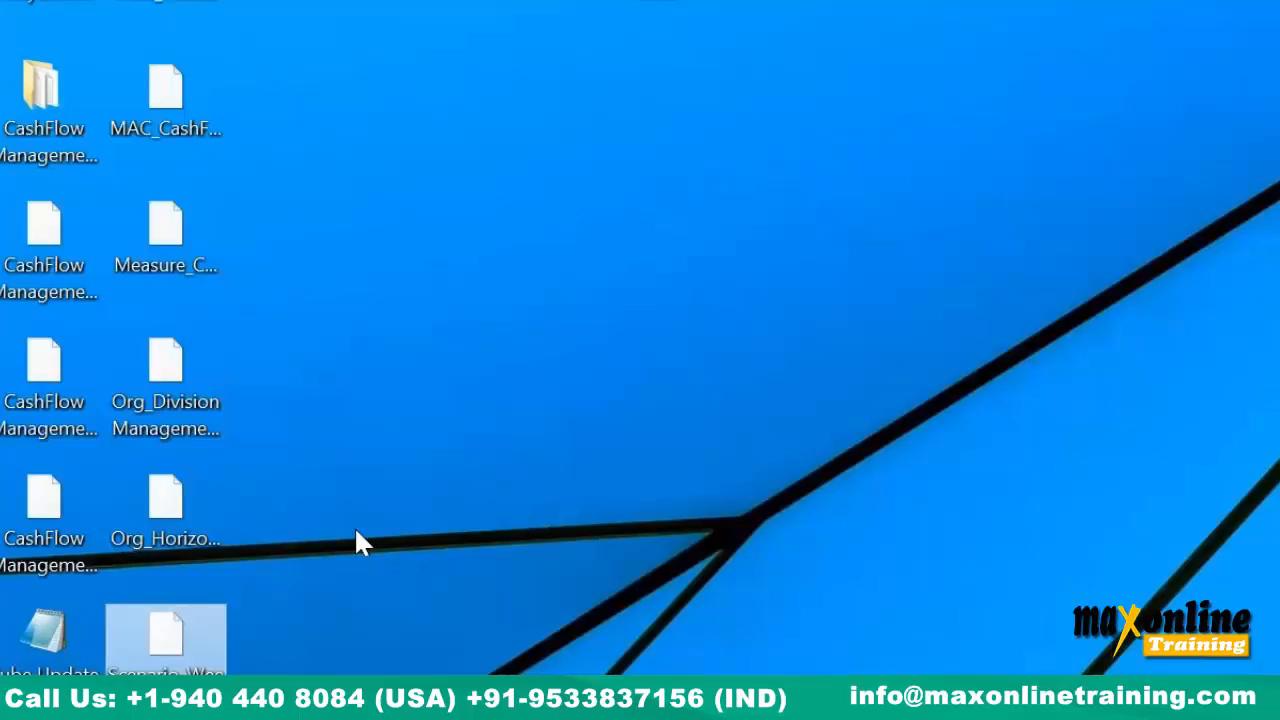
# Paste CashFlow Management.cub from the desktop into English\Data, granting administrator permission.
pyautogui.click(77, 531)
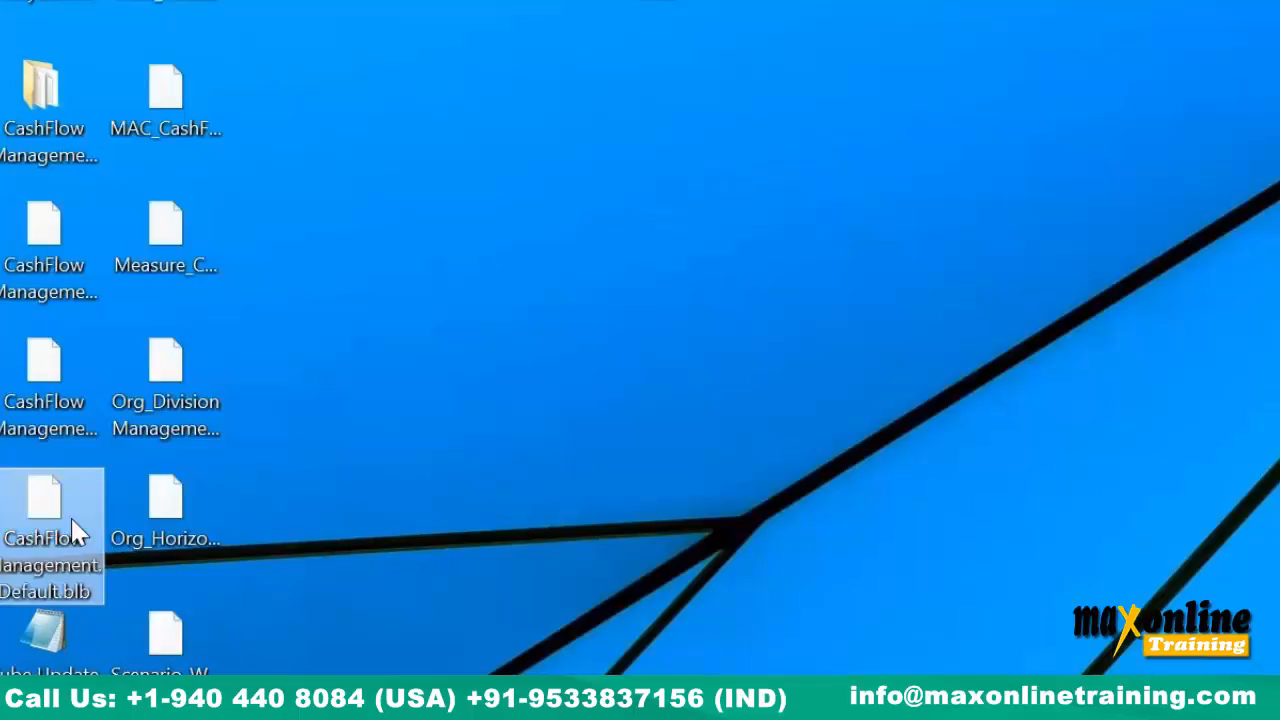
pyautogui.click(68, 380)
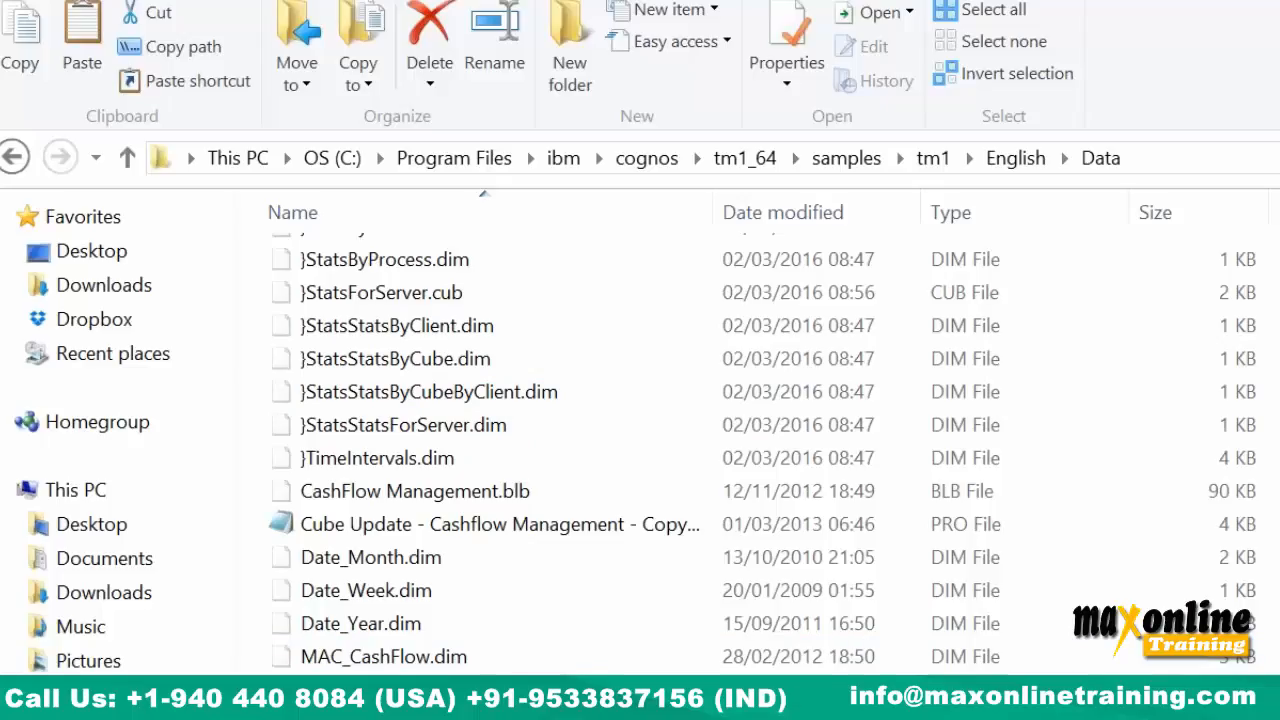
pyautogui.rightClick(1078, 498)
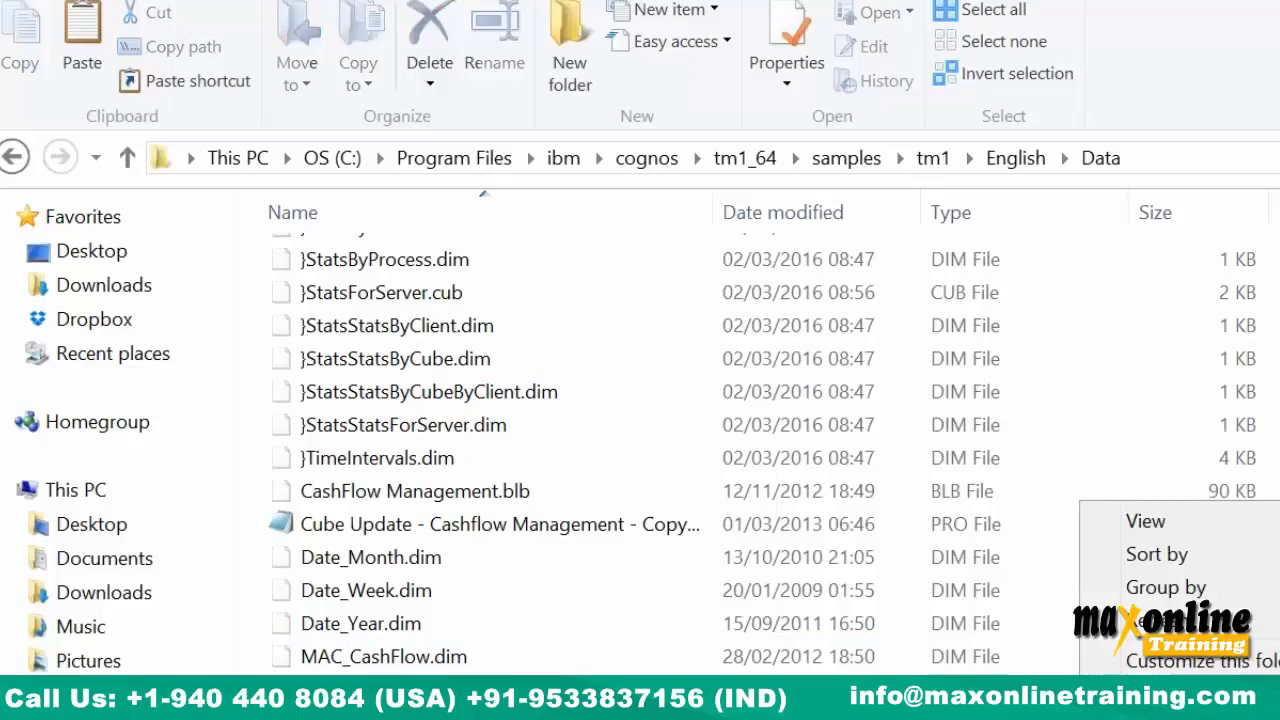
pyautogui.click(1145, 708)
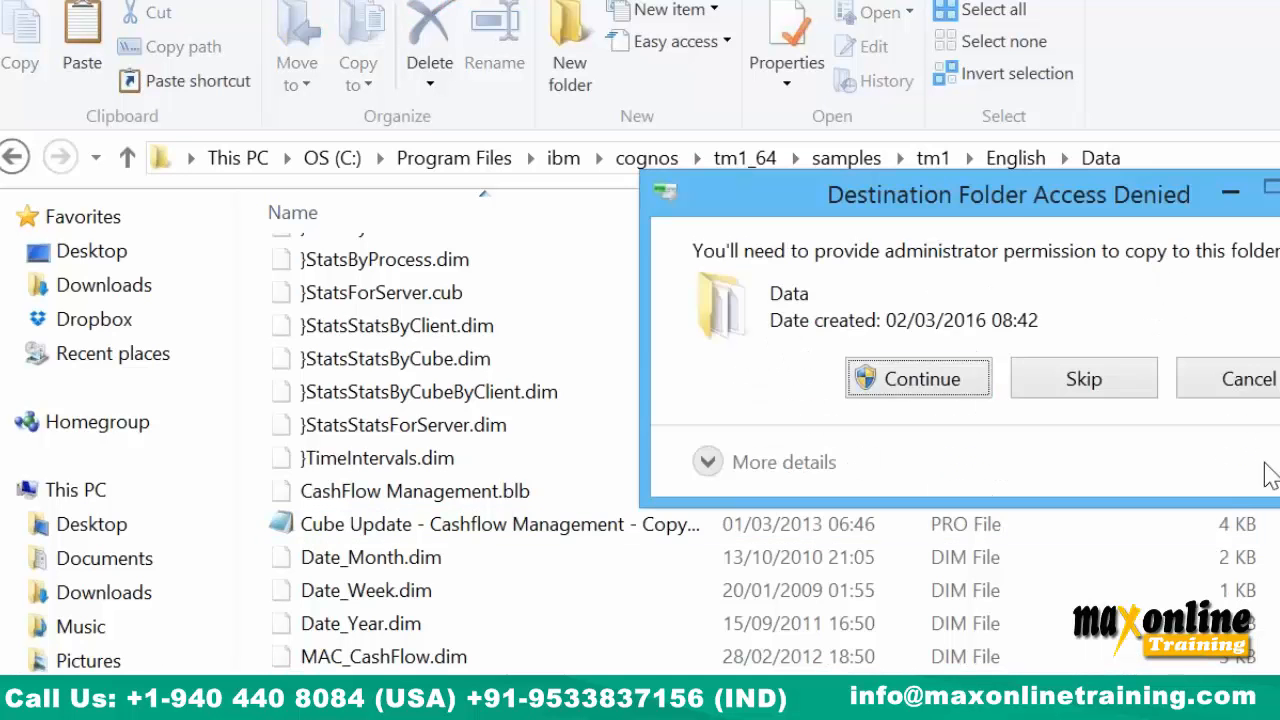
pyautogui.click(966, 394)
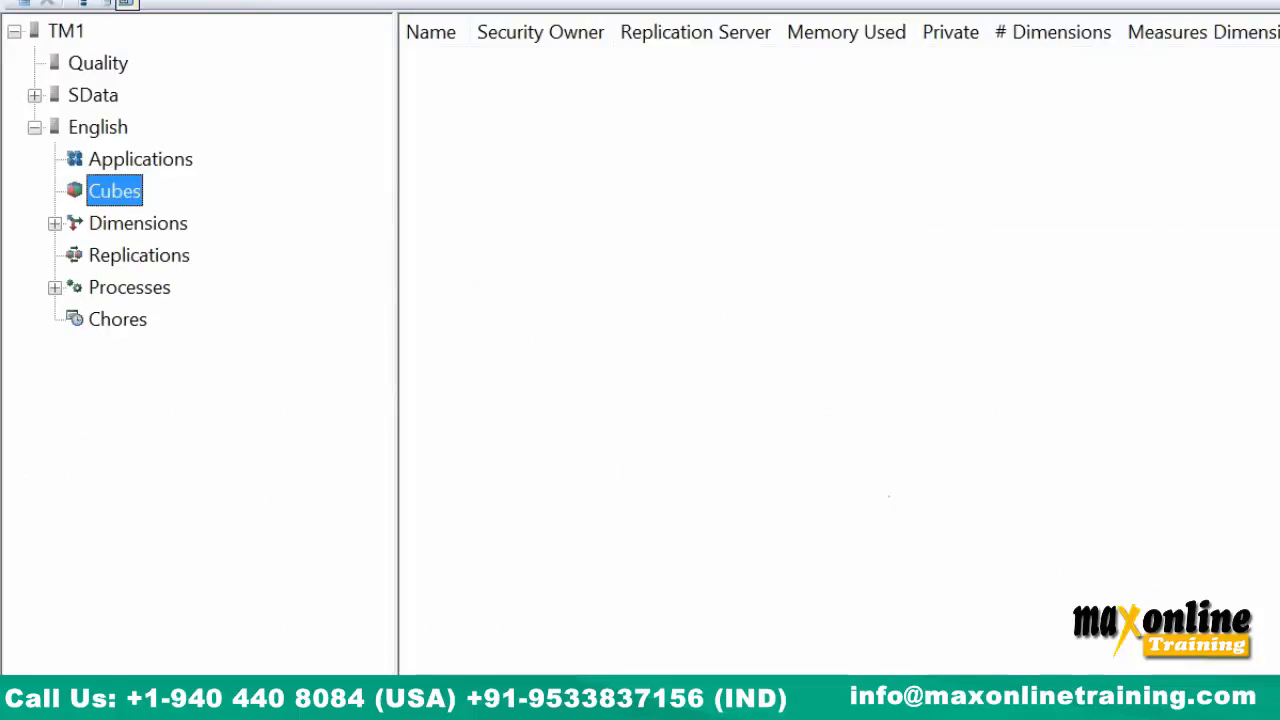
# Refresh the available servers and show the English server's cubes.
pyautogui.hotkey('alt', 'f')
pyautogui.click(86, 72)
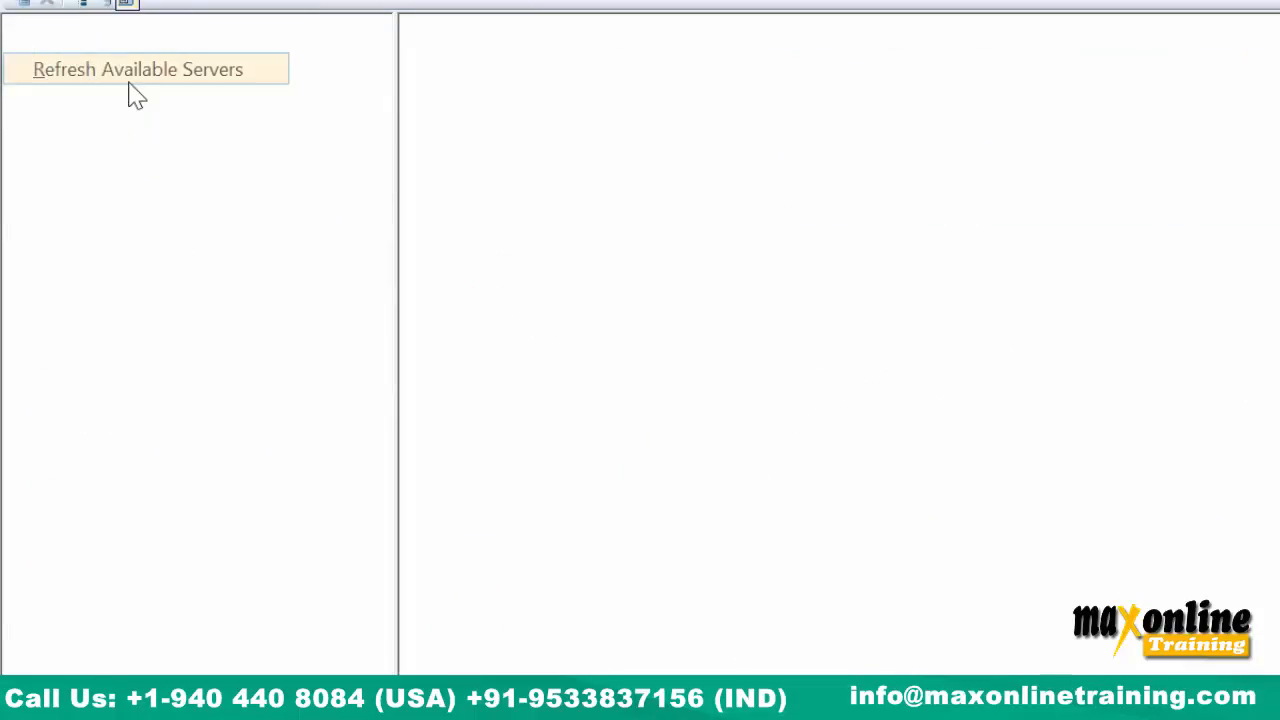
pyautogui.click(34, 127)
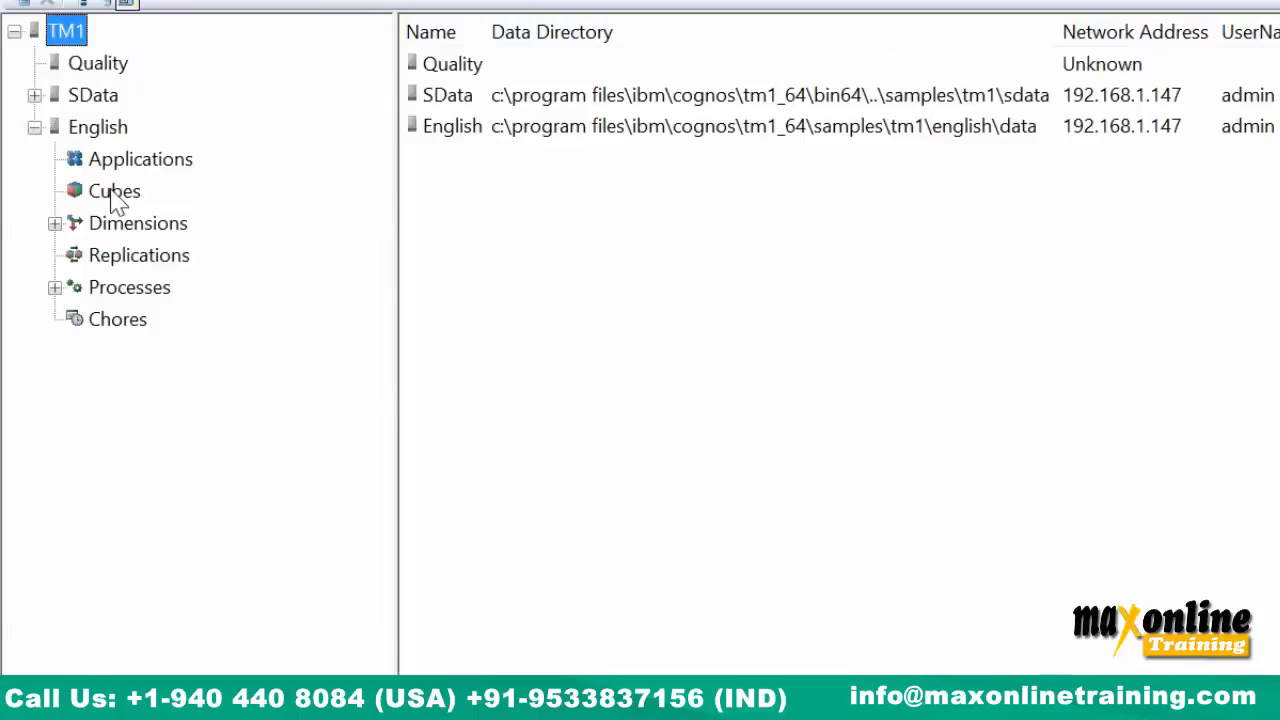
pyautogui.click(114, 191)
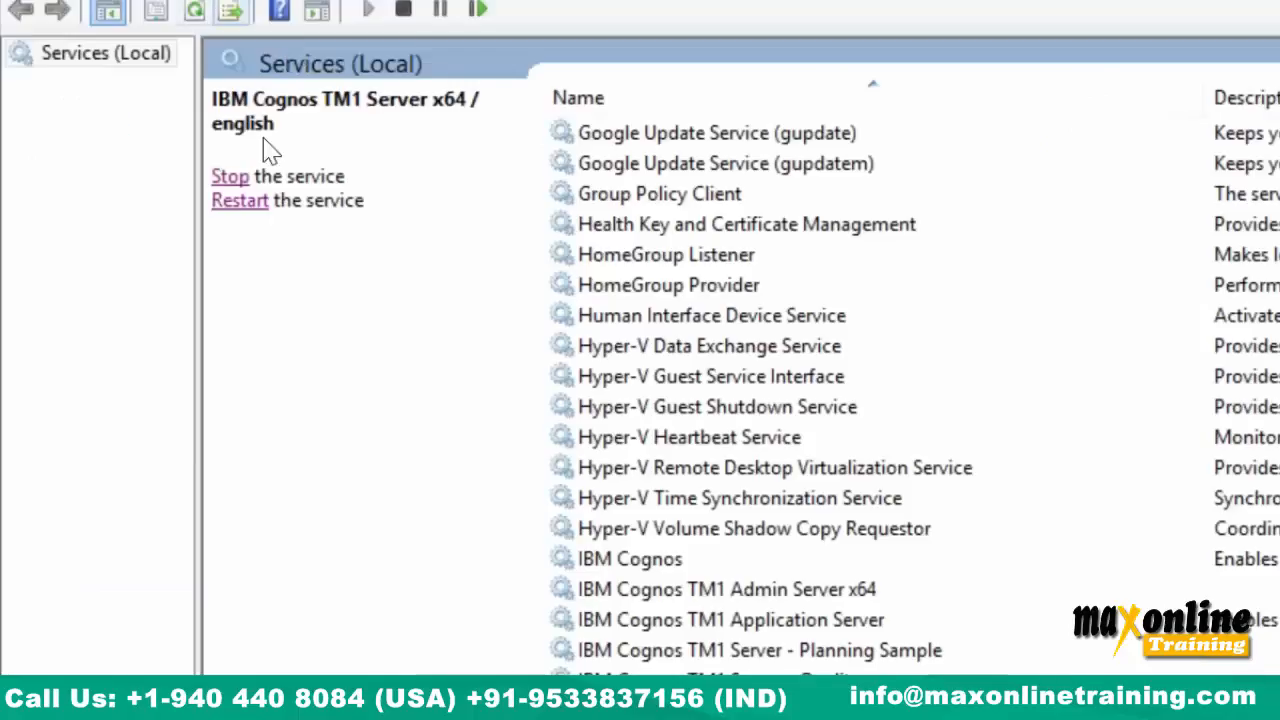
# Restart the TM1 english service, refresh servers, dismiss the error, and log in to English.
pyautogui.click(222, 199)
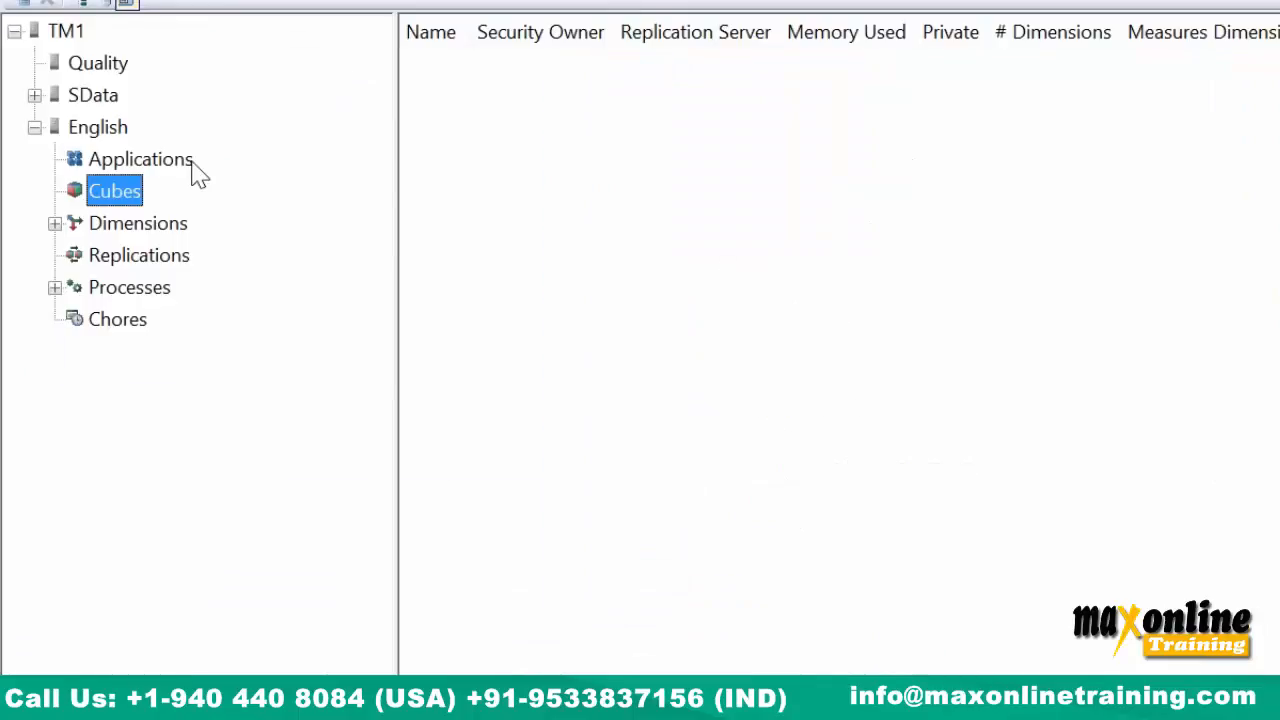
pyautogui.click(45, 5)
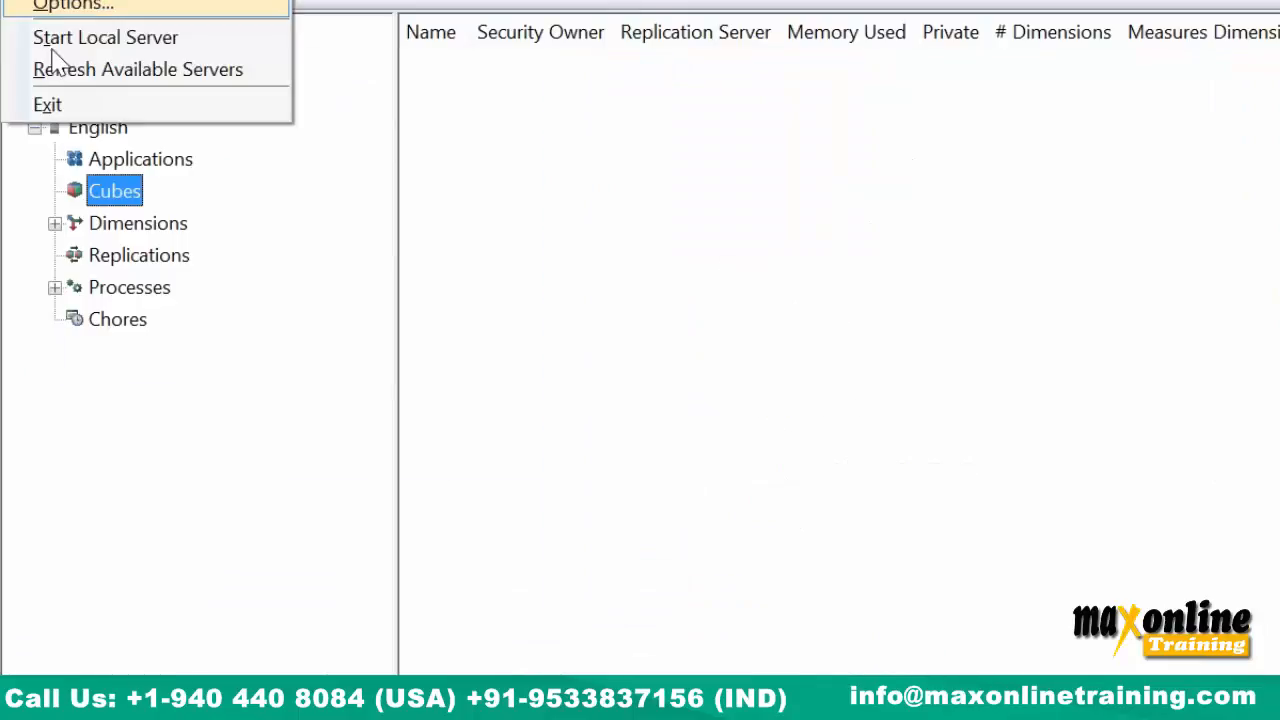
pyautogui.click(40, 70)
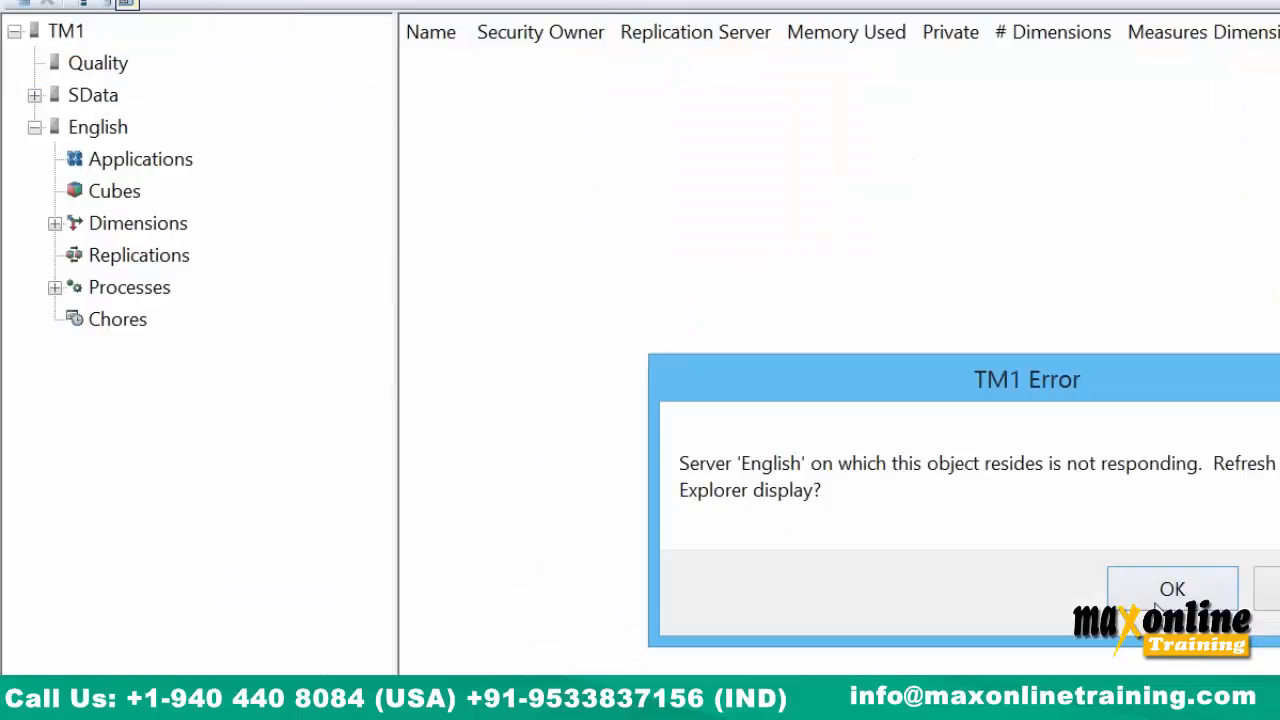
pyautogui.click(1172, 589)
pyautogui.click(97, 126)
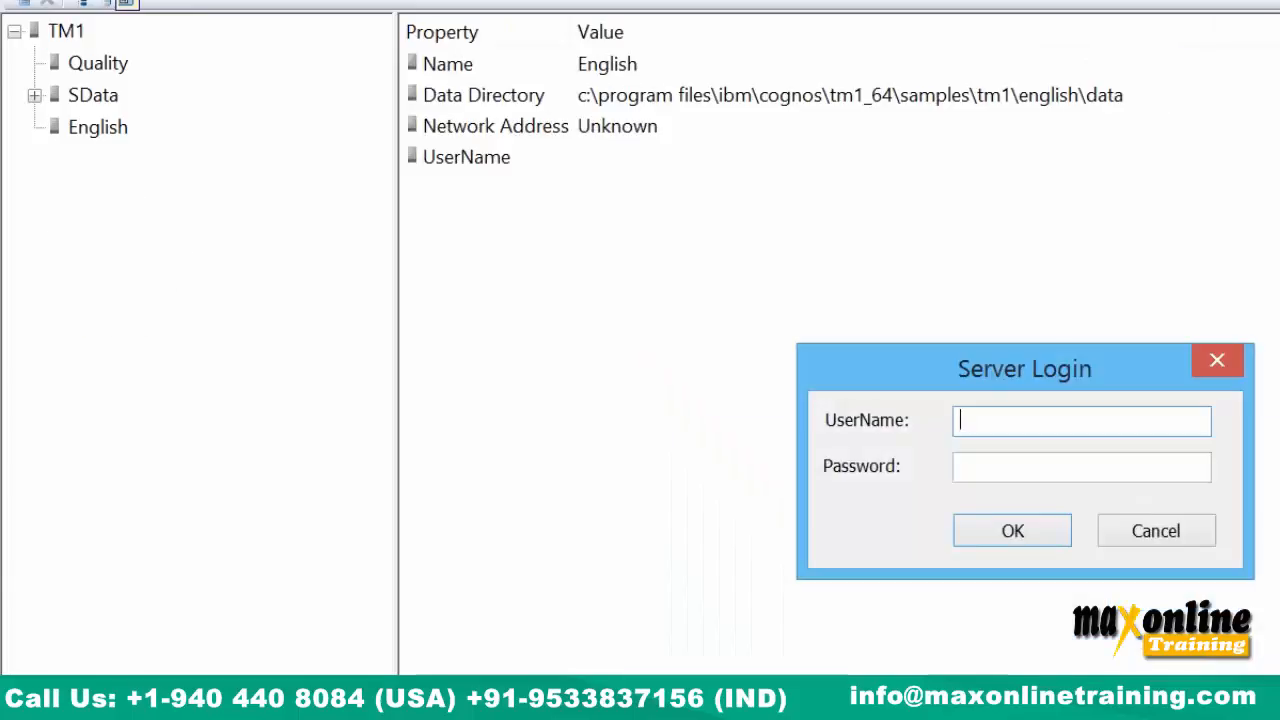
pyautogui.write('admin')
pyautogui.press('Return')
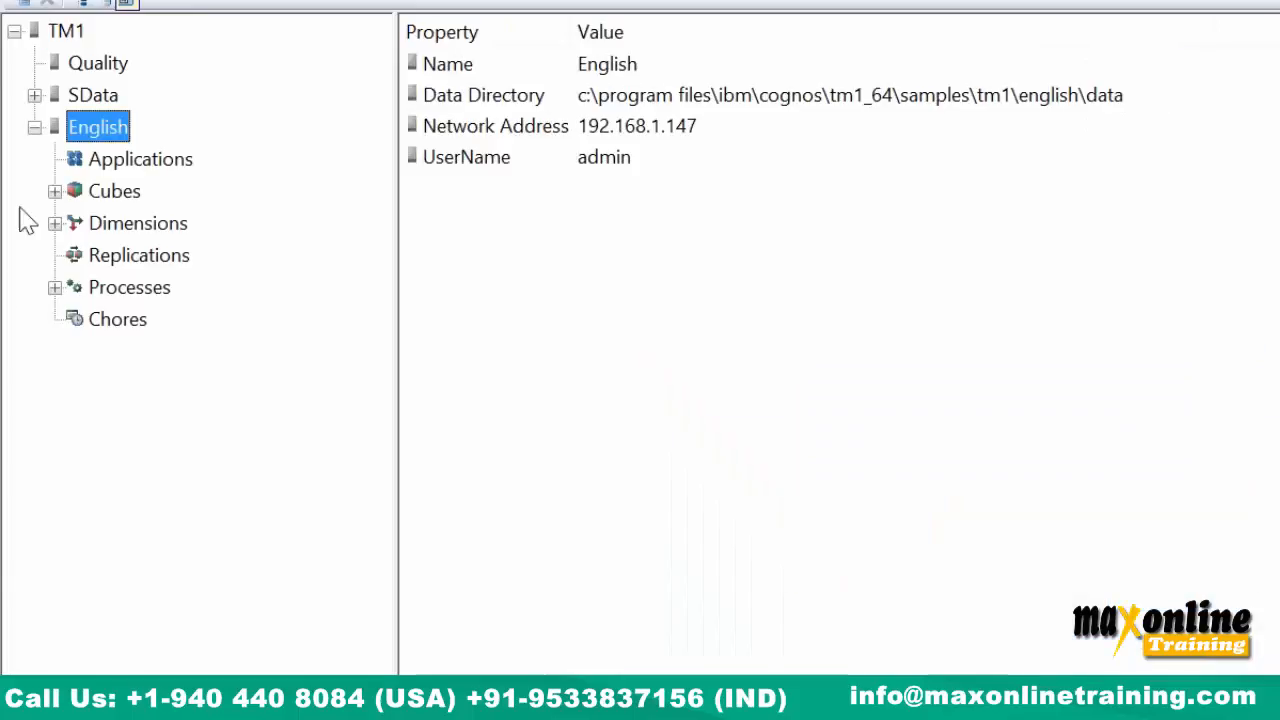
# Expand the CashFlow Management cube's Dimensions node and select Scenario_Weekly among its eight dimensions.
pyautogui.click(54, 191)
pyautogui.click(150, 226)
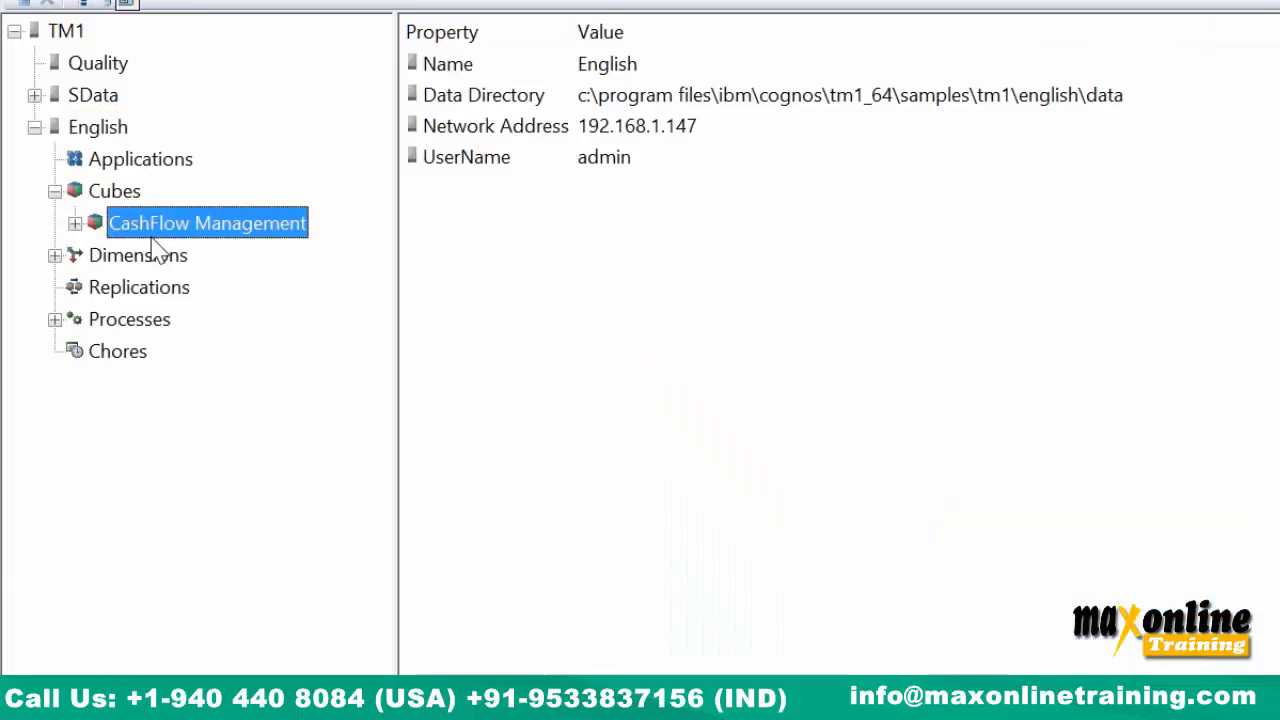
pyautogui.click(75, 224)
pyautogui.click(95, 255)
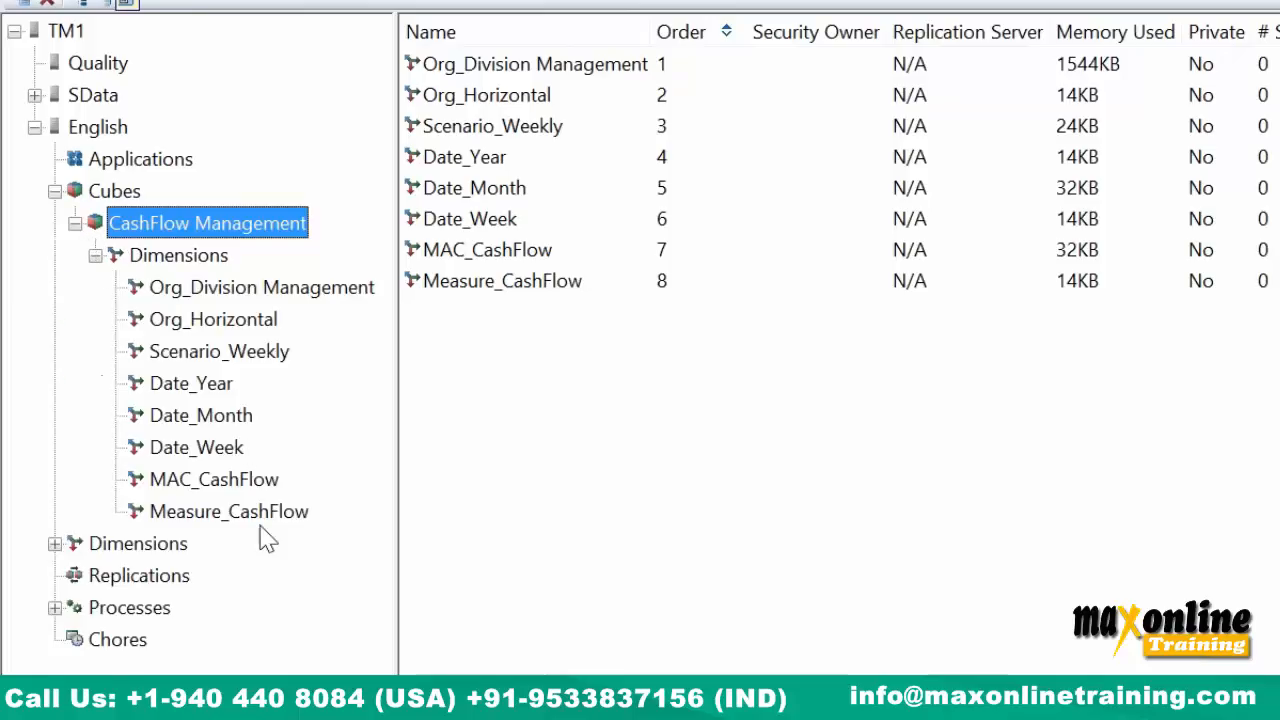
pyautogui.click(220, 351)
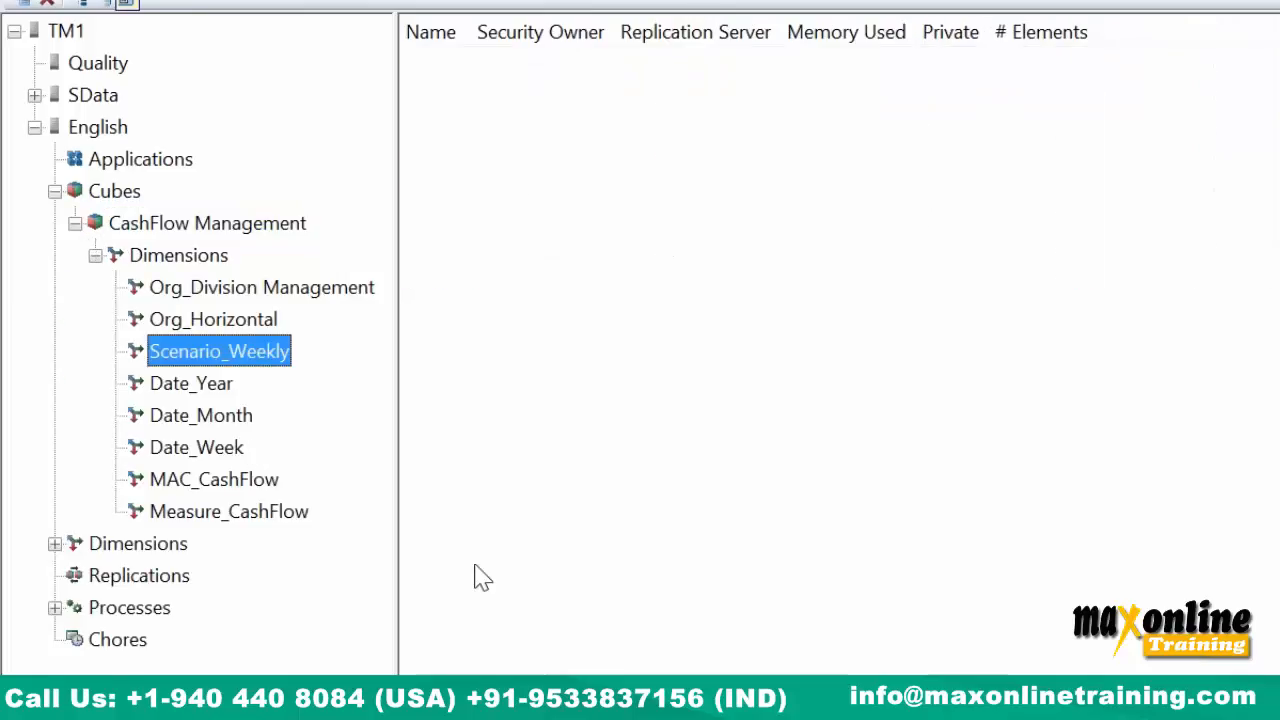
pyautogui.click(545, 695)
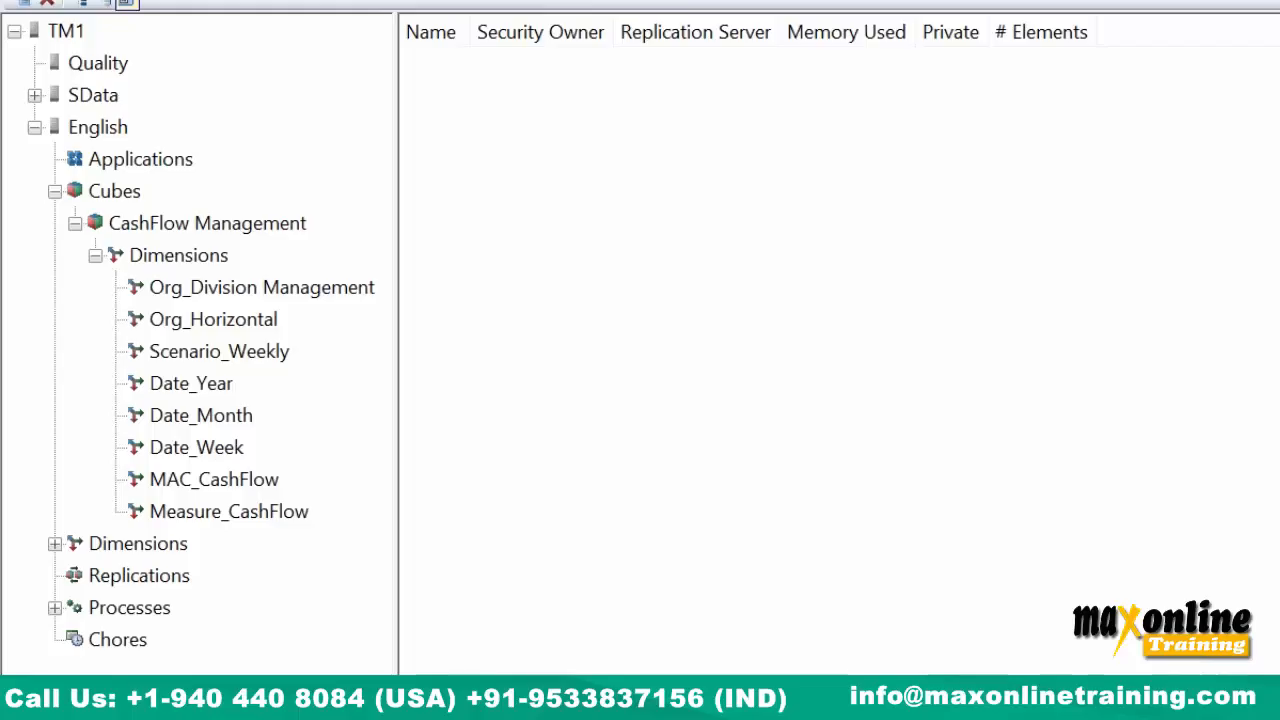
pyautogui.rightClick(110, 135)
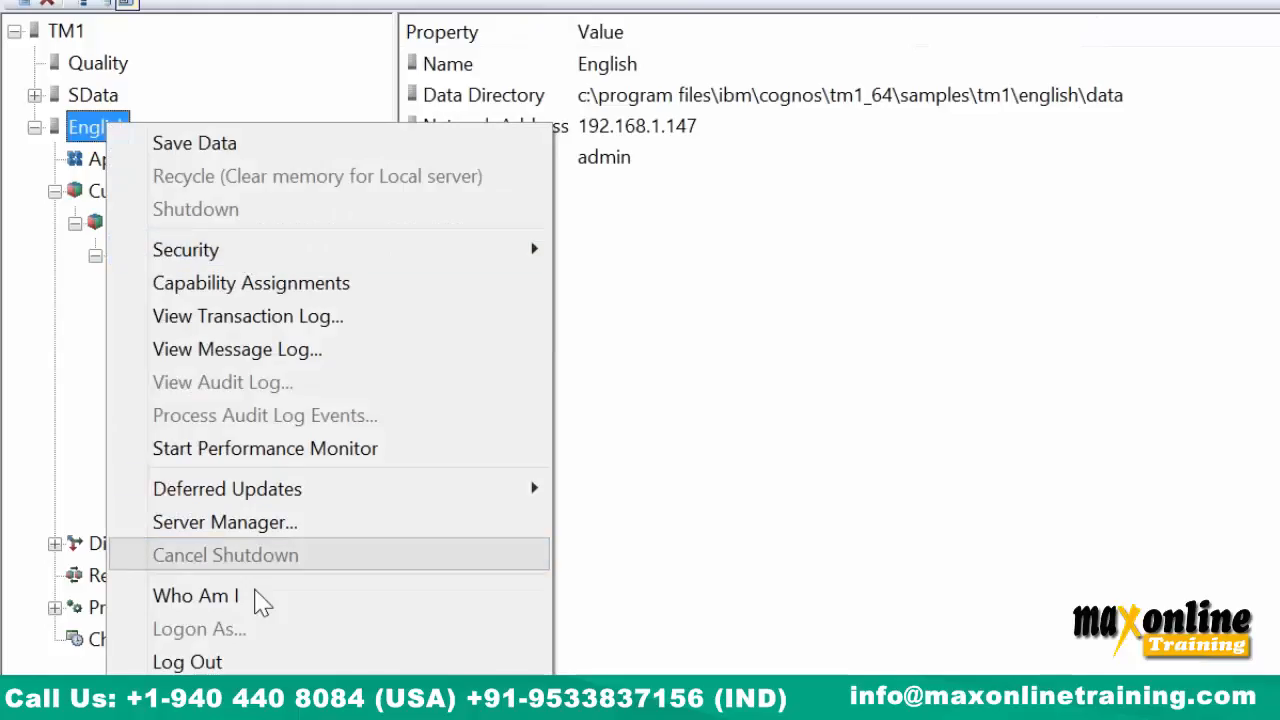
pyautogui.click(272, 523)
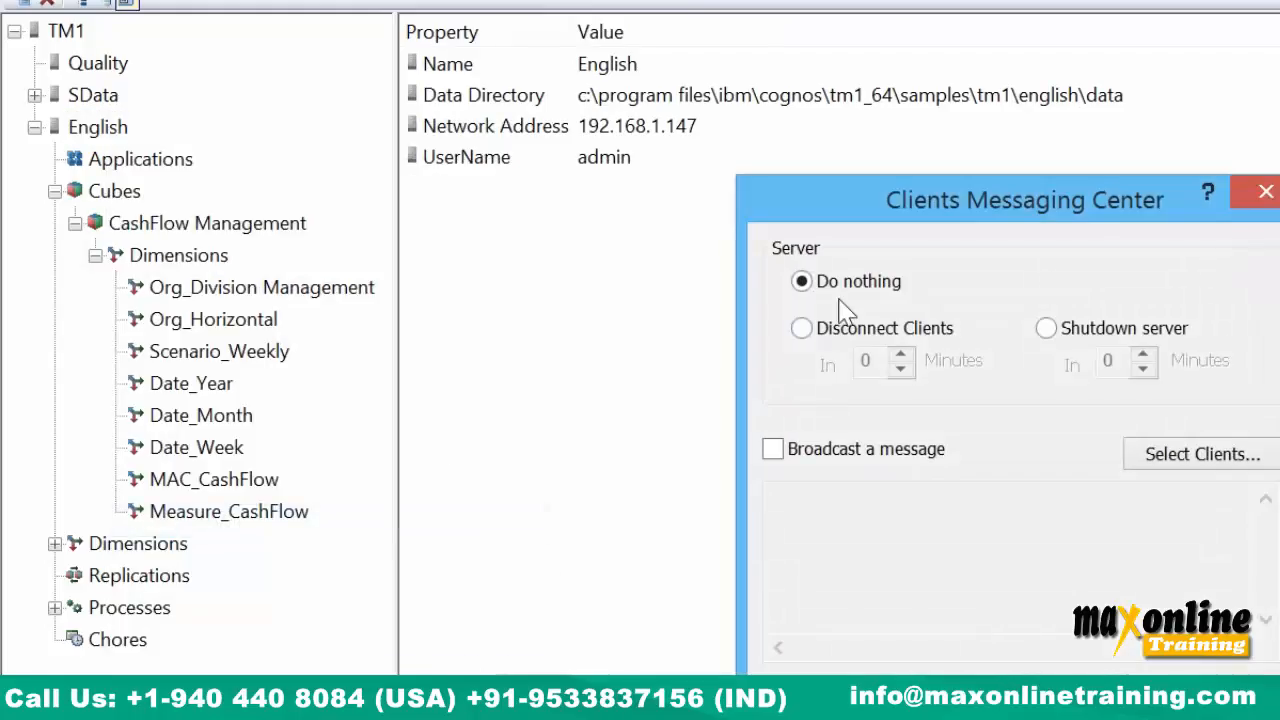
pyautogui.click(836, 453)
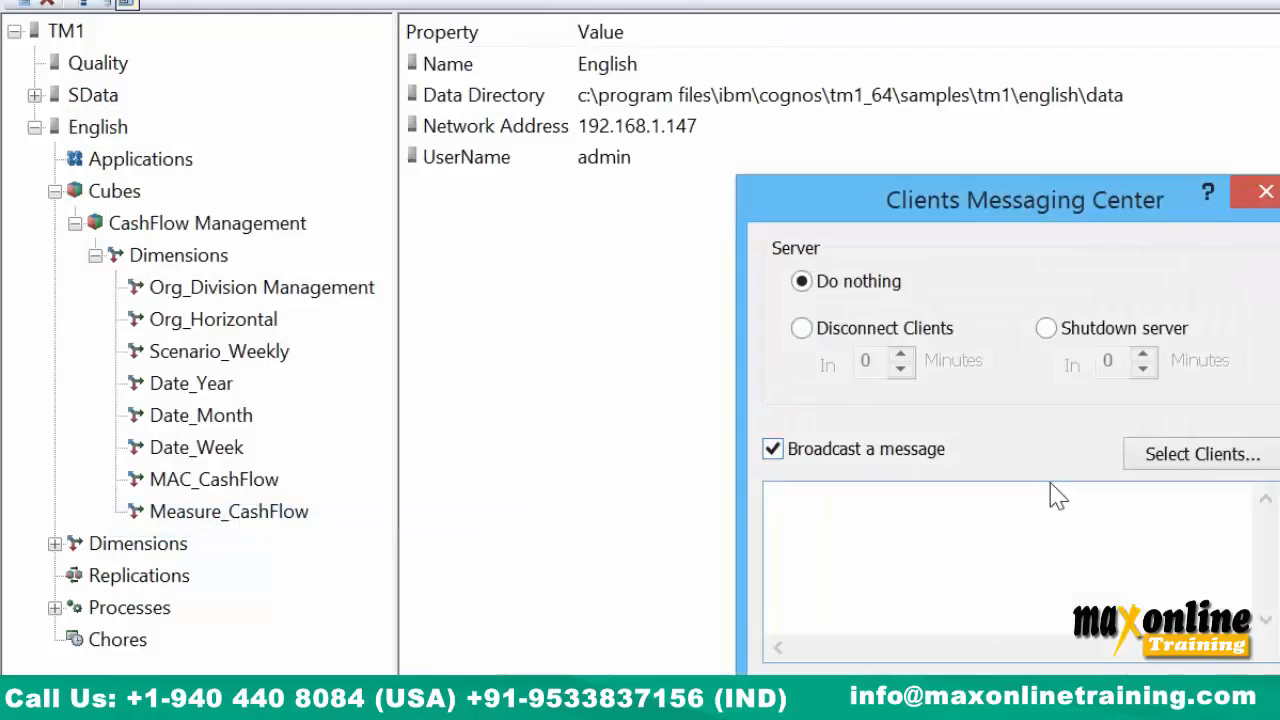
pyautogui.click(1210, 456)
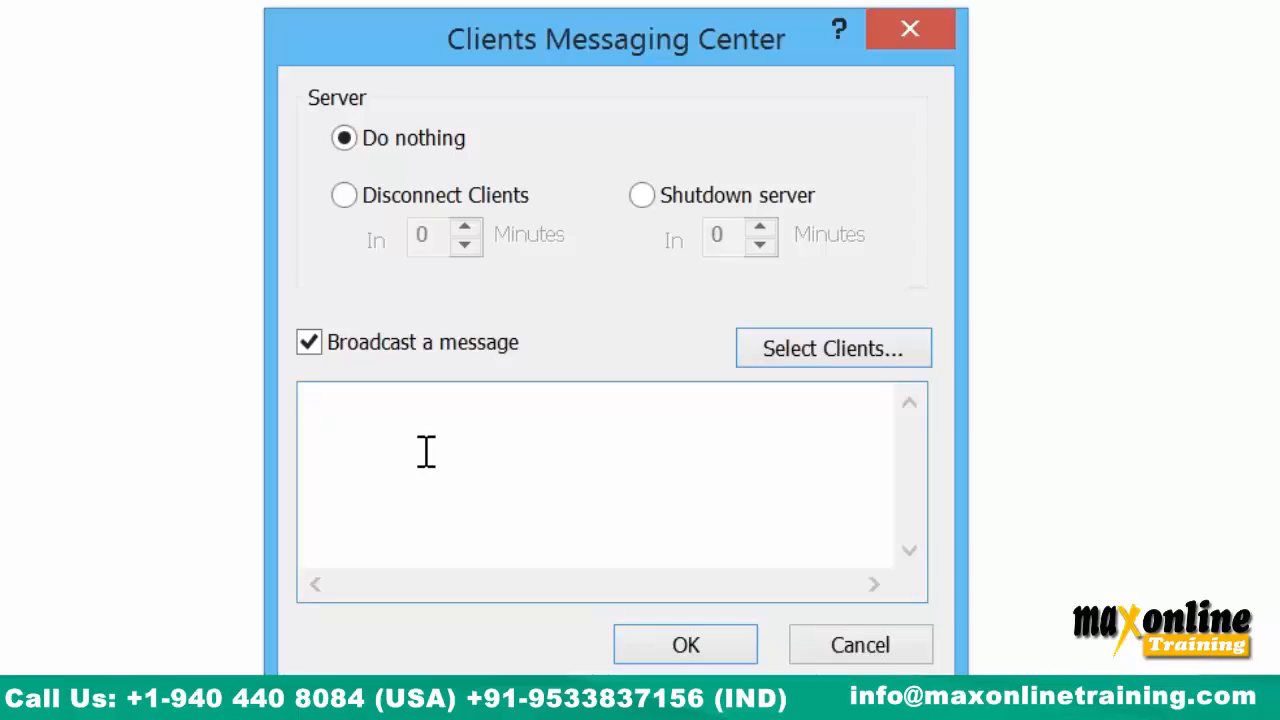
pyautogui.click(815, 662)
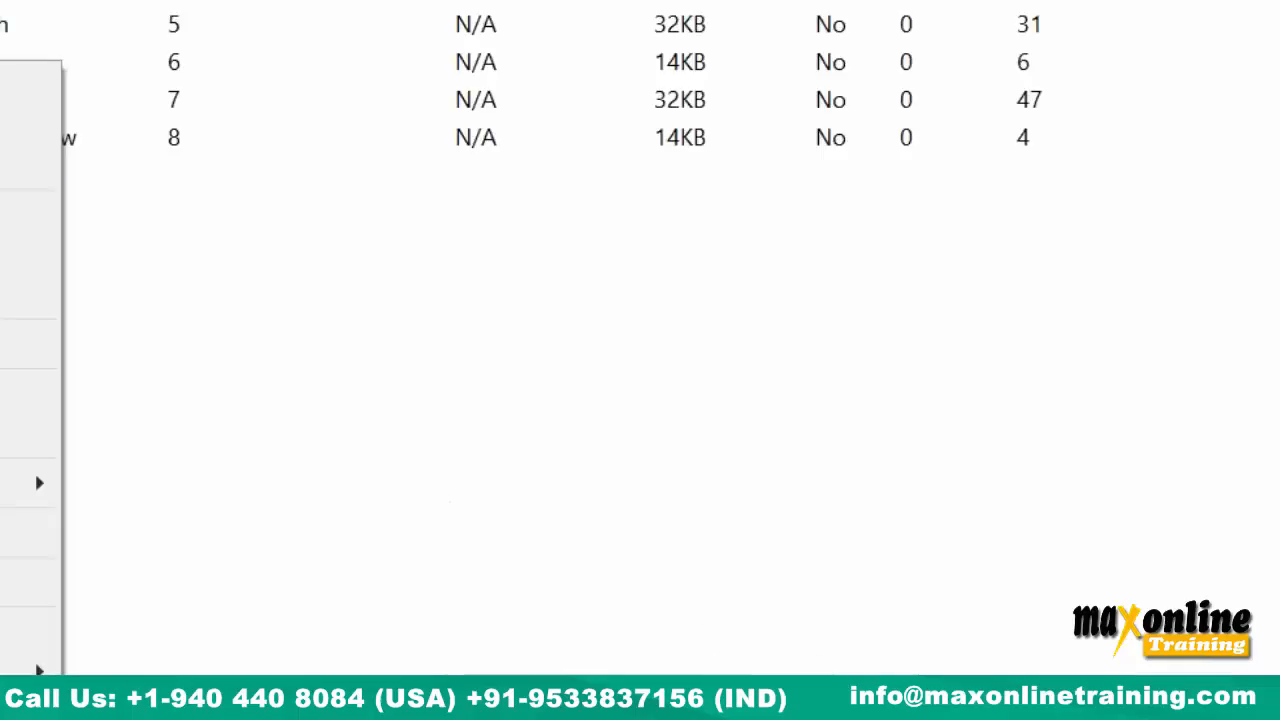
# Export the CashFlow Management cube as text data to a Desktop file named 'sample'.
pyautogui.click(20, 532)
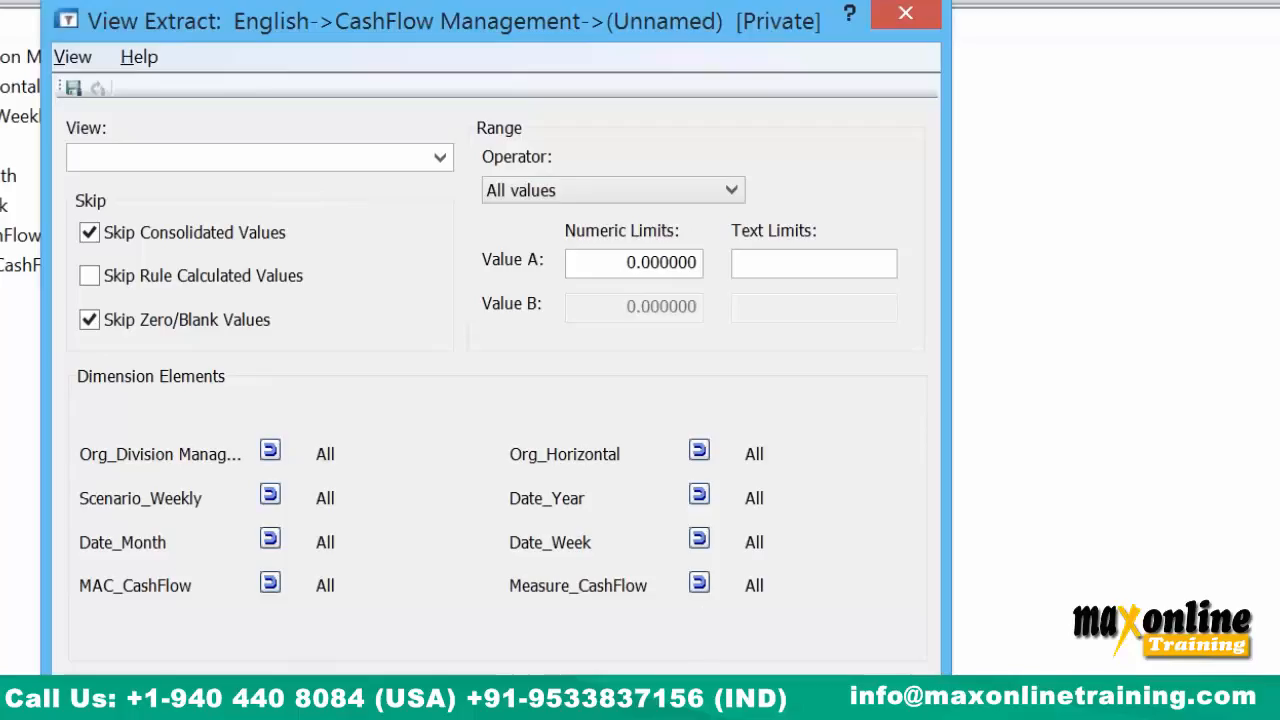
pyautogui.click(662, 694)
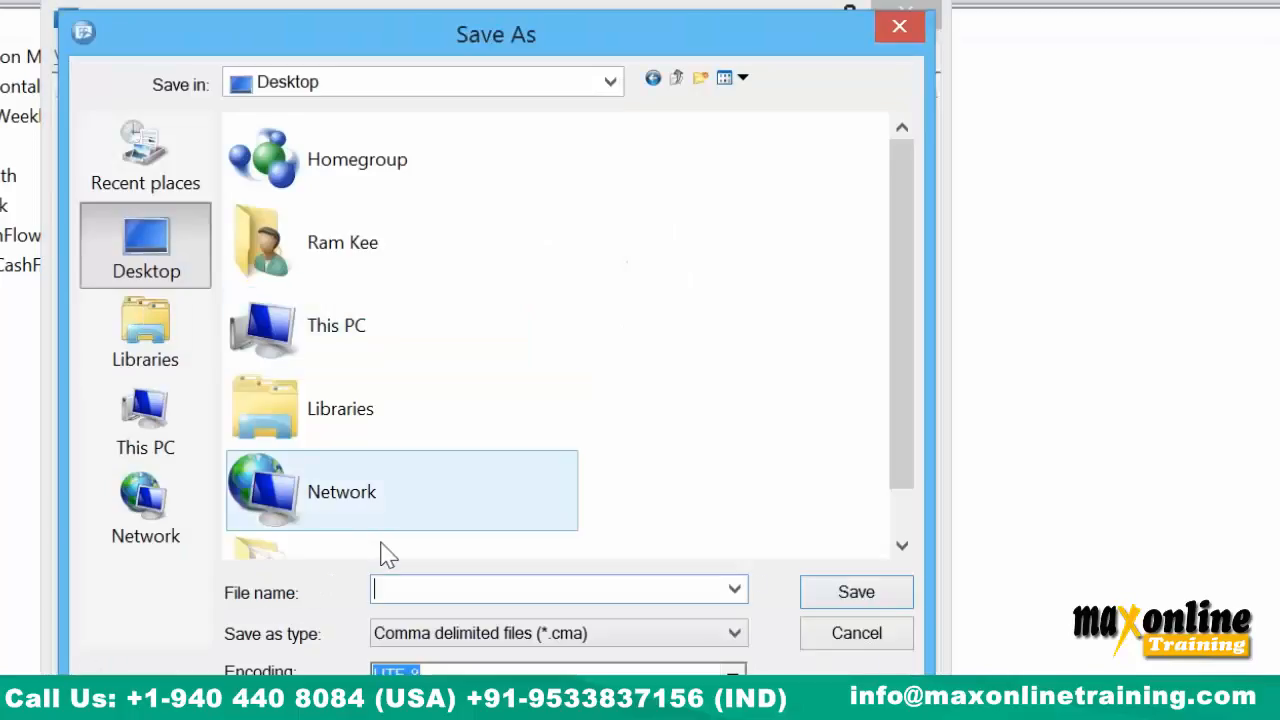
pyautogui.write('sample')
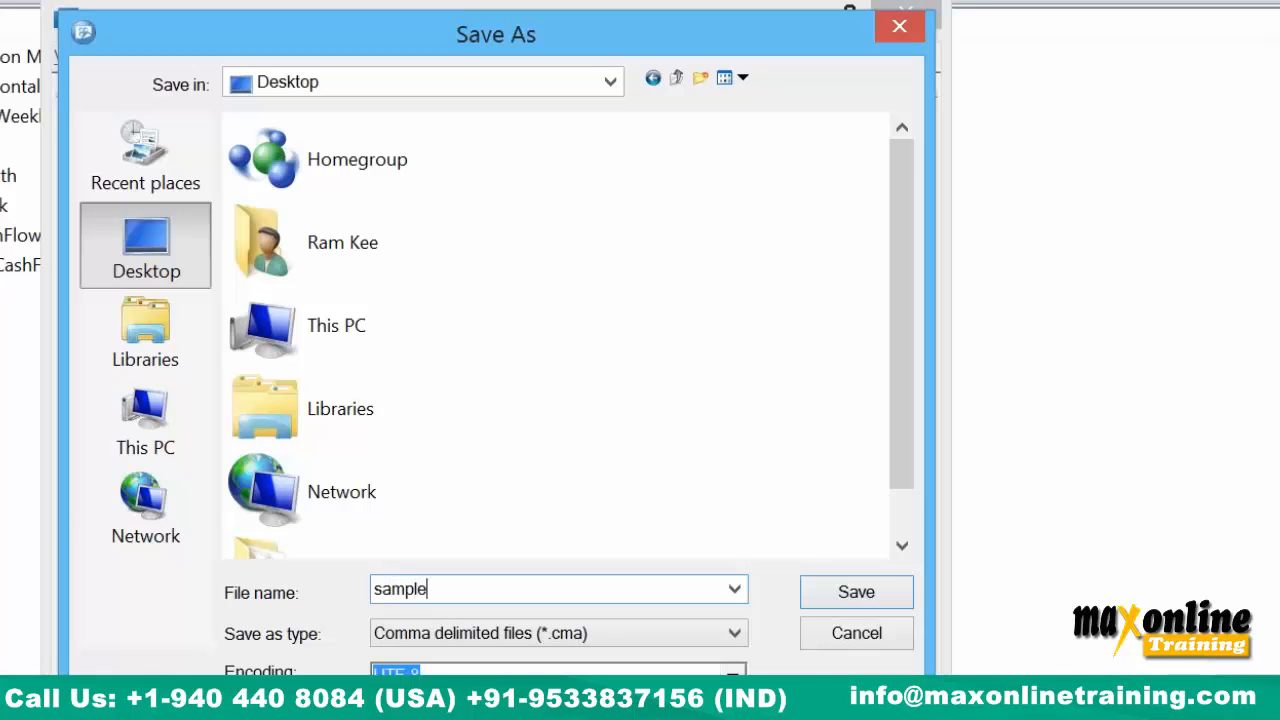
pyautogui.hotkey('ctrl', 'a')
pyautogui.press('Return')
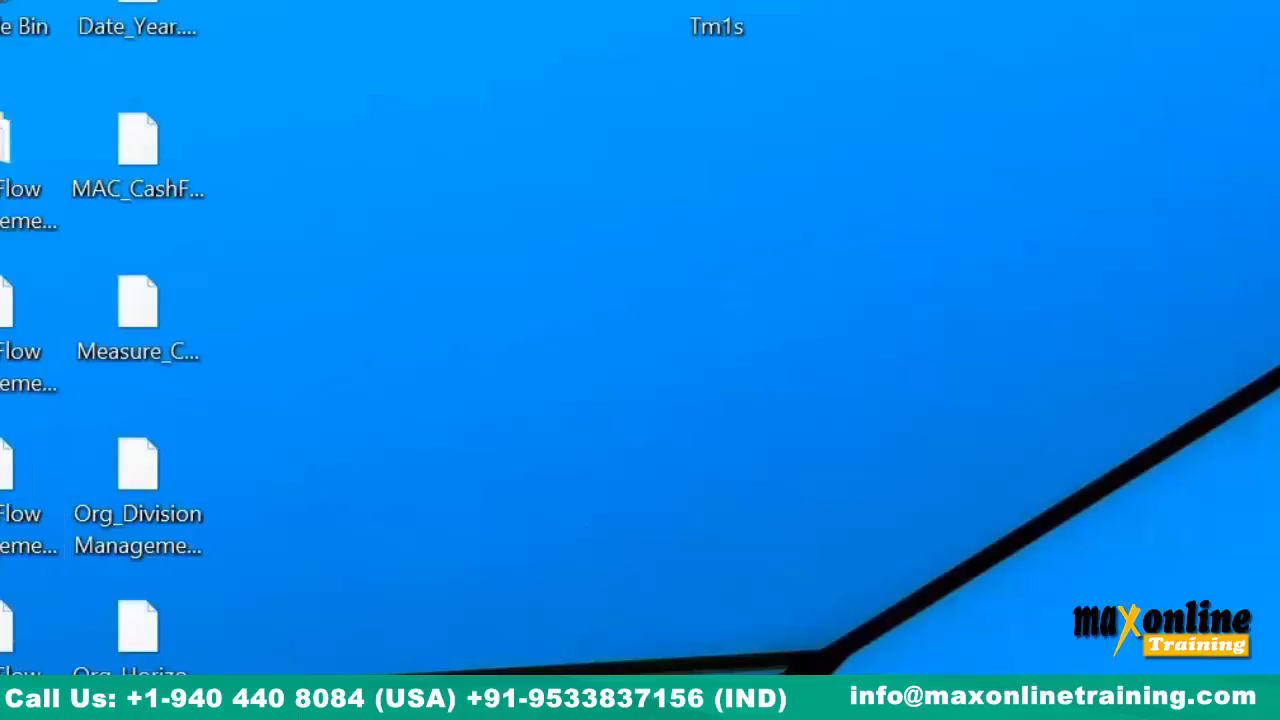
# Open sample.cma's properties to confirm its 97.0 MB size, then close them.
pyautogui.rightClick(2, 218)
pyautogui.click(4, 246)
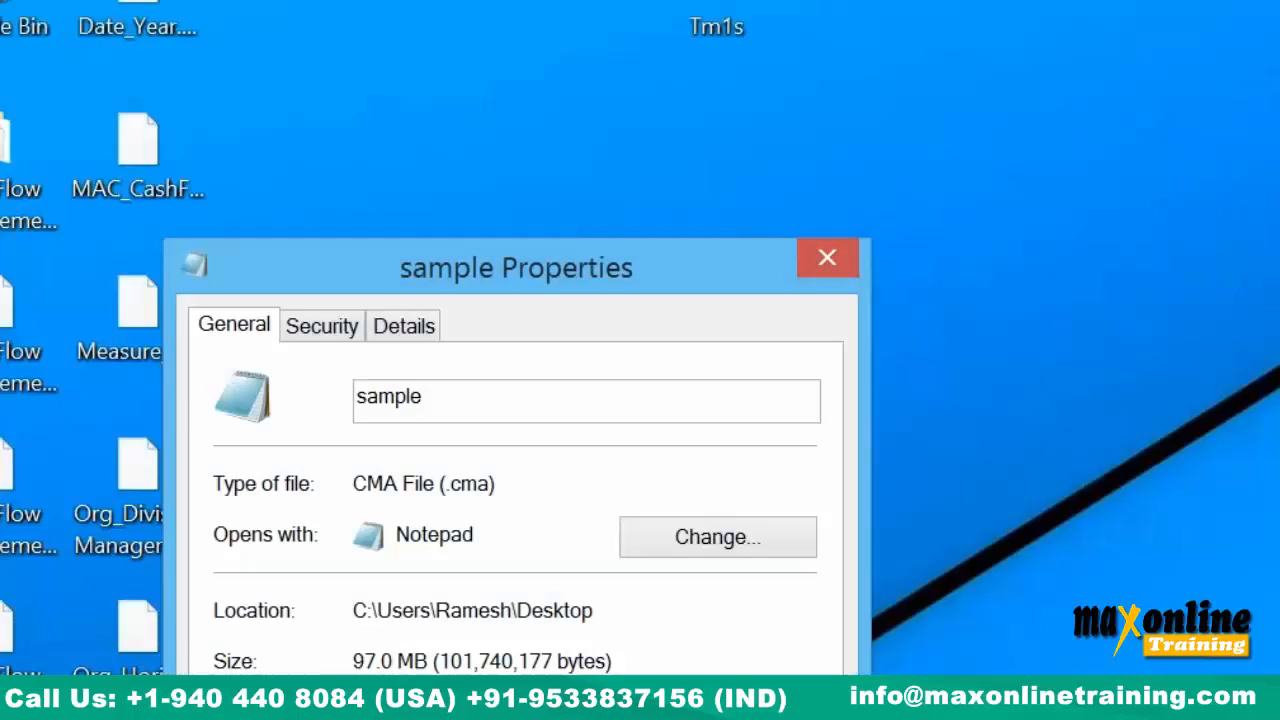
pyautogui.press('Escape')
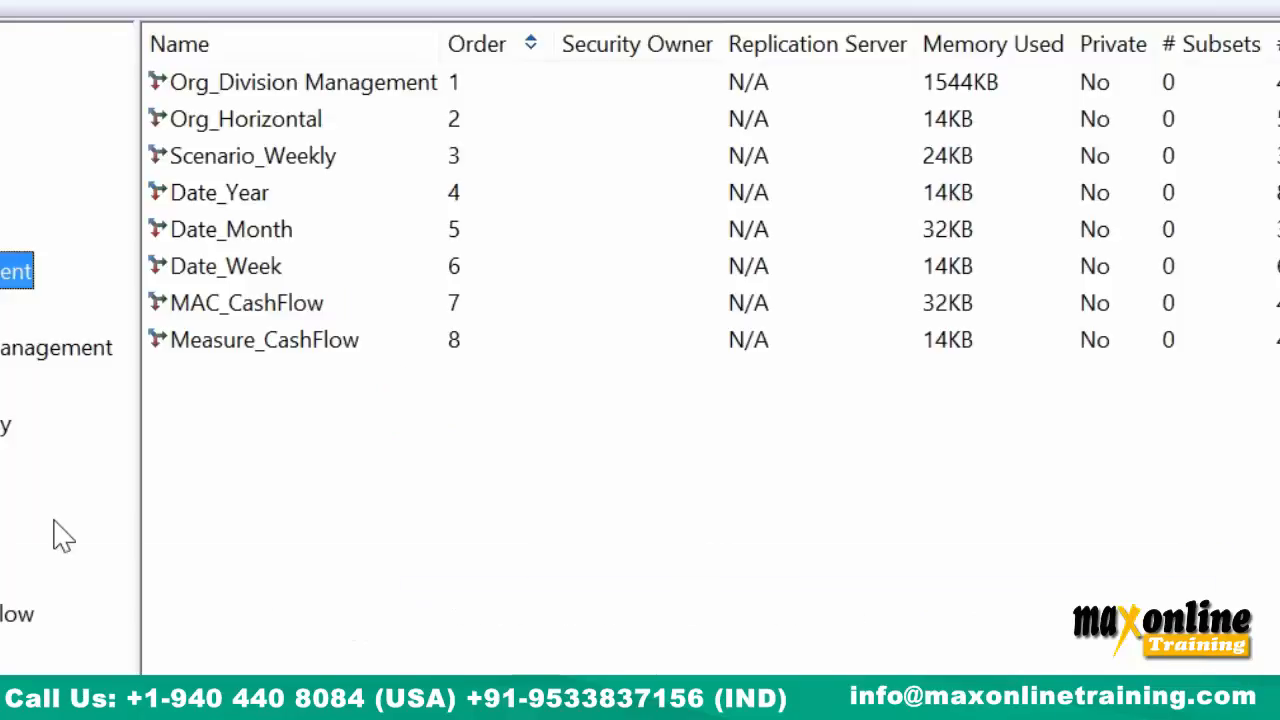
# Create a new process under Processes with sample.cma as its text data source.
pyautogui.click(34, 692)
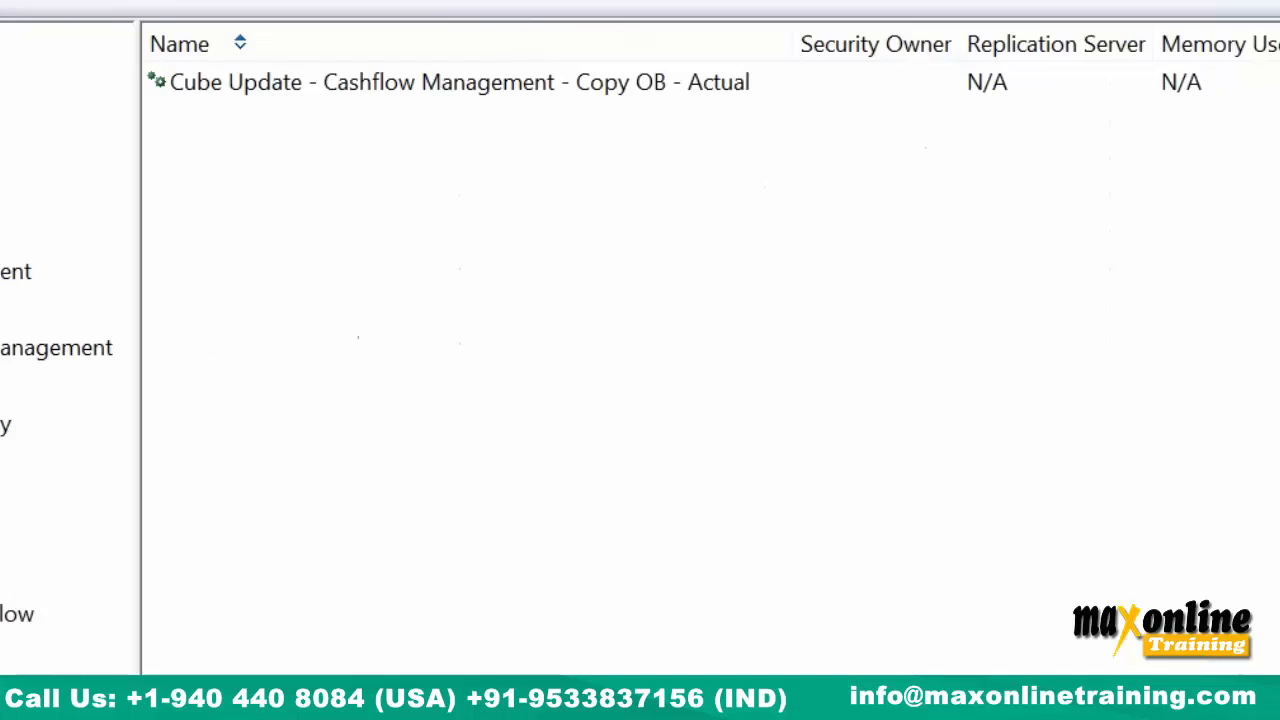
pyautogui.click(106, 341)
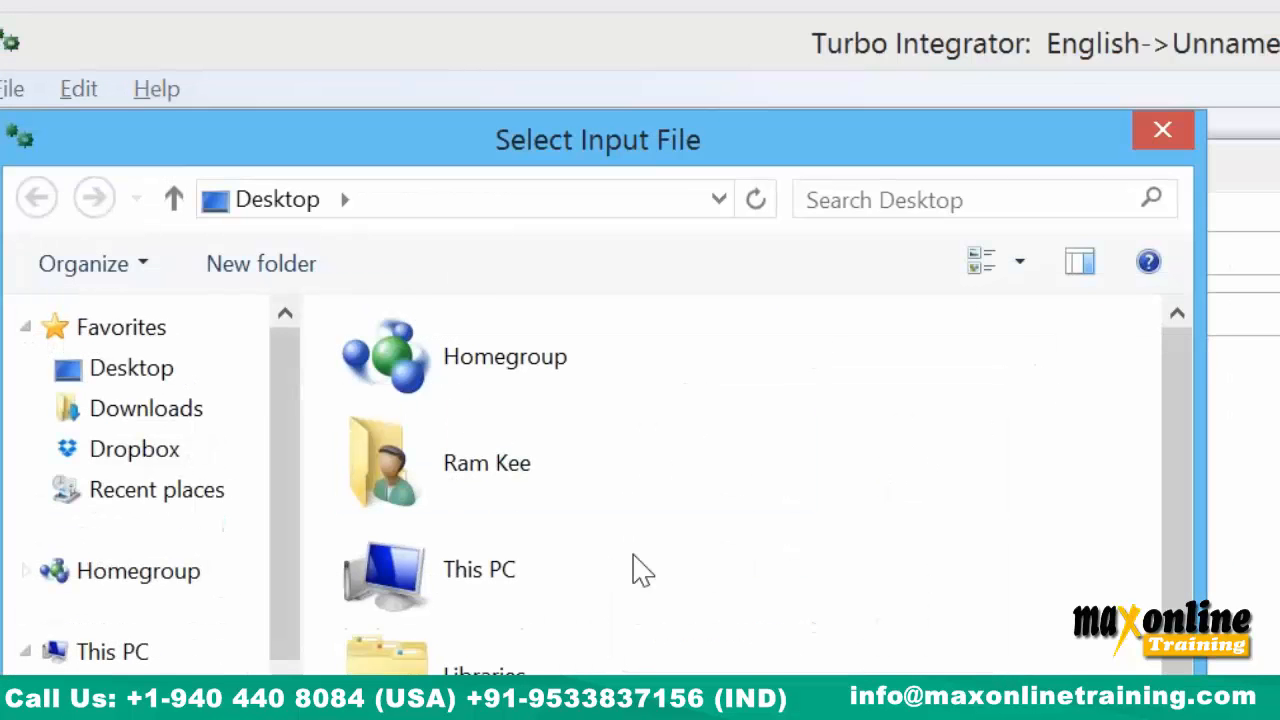
pyautogui.moveTo(1178, 510); pyautogui.dragTo(1178, 632)
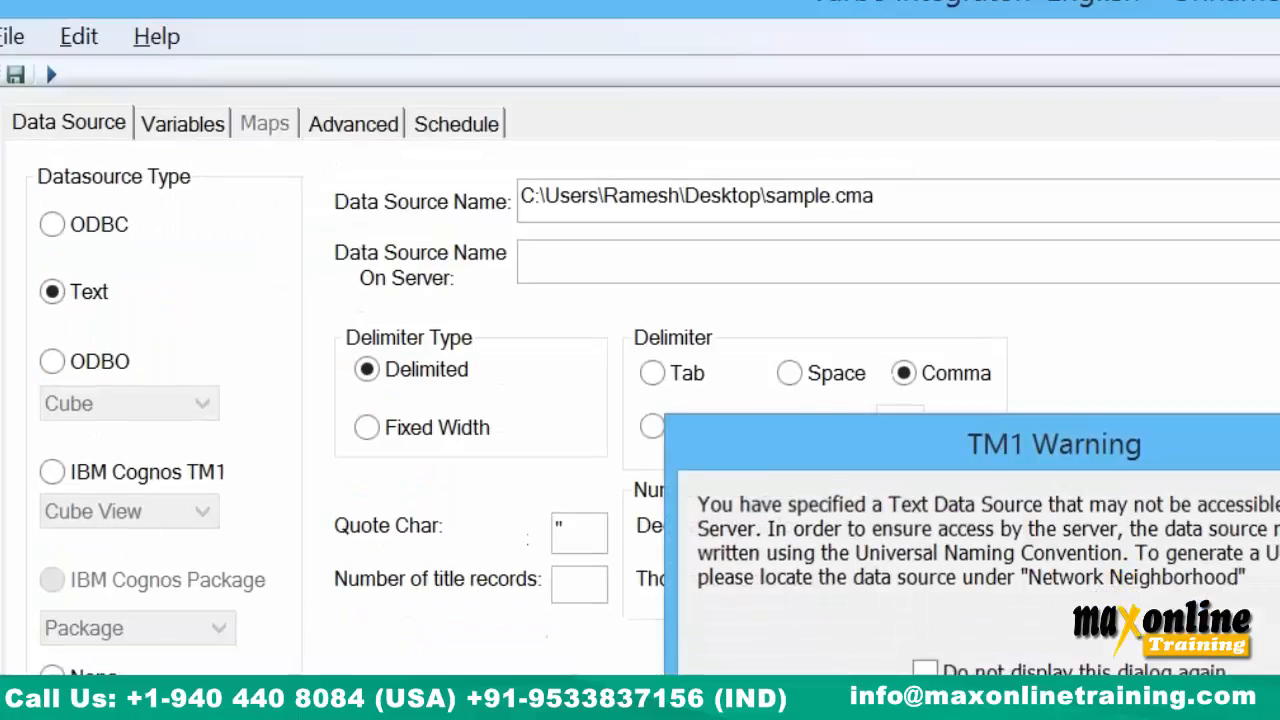
pyautogui.press('Return')
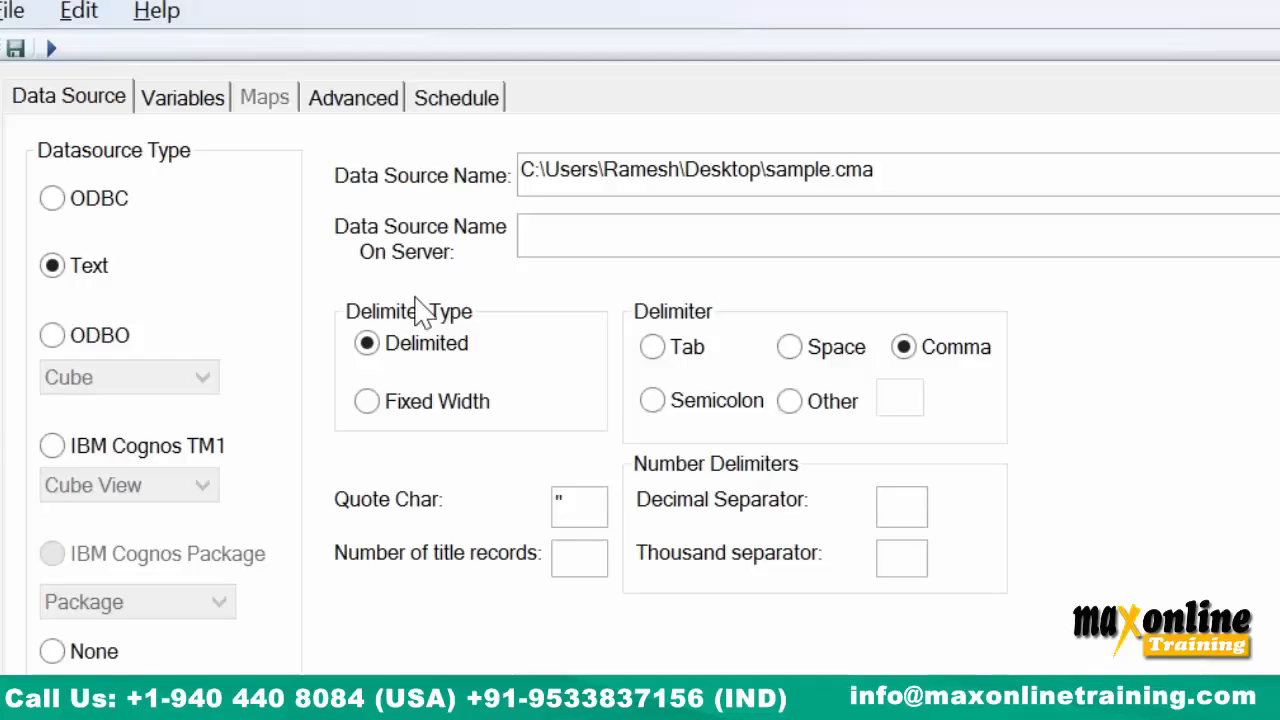
# Review the Variables tab and Advanced Prolog and Epilog scripts, then close without saving.
pyautogui.click(181, 105)
pyautogui.click(332, 112)
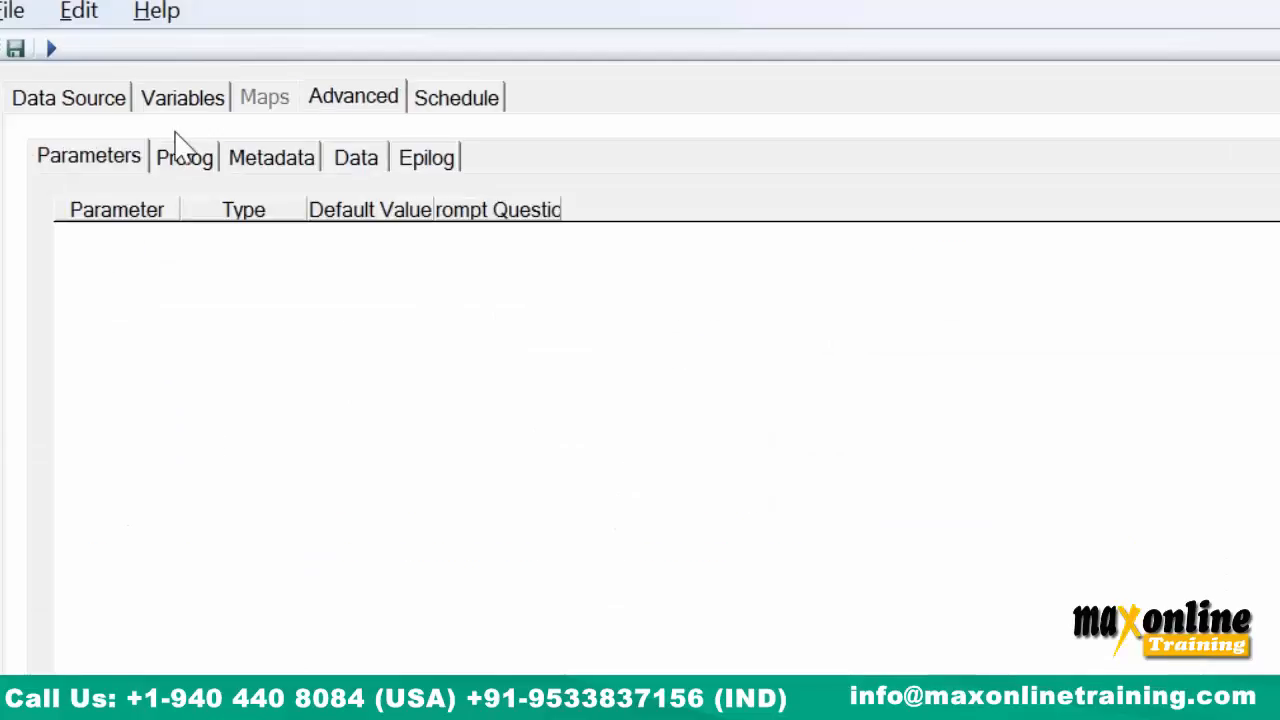
pyautogui.click(208, 162)
pyautogui.click(402, 165)
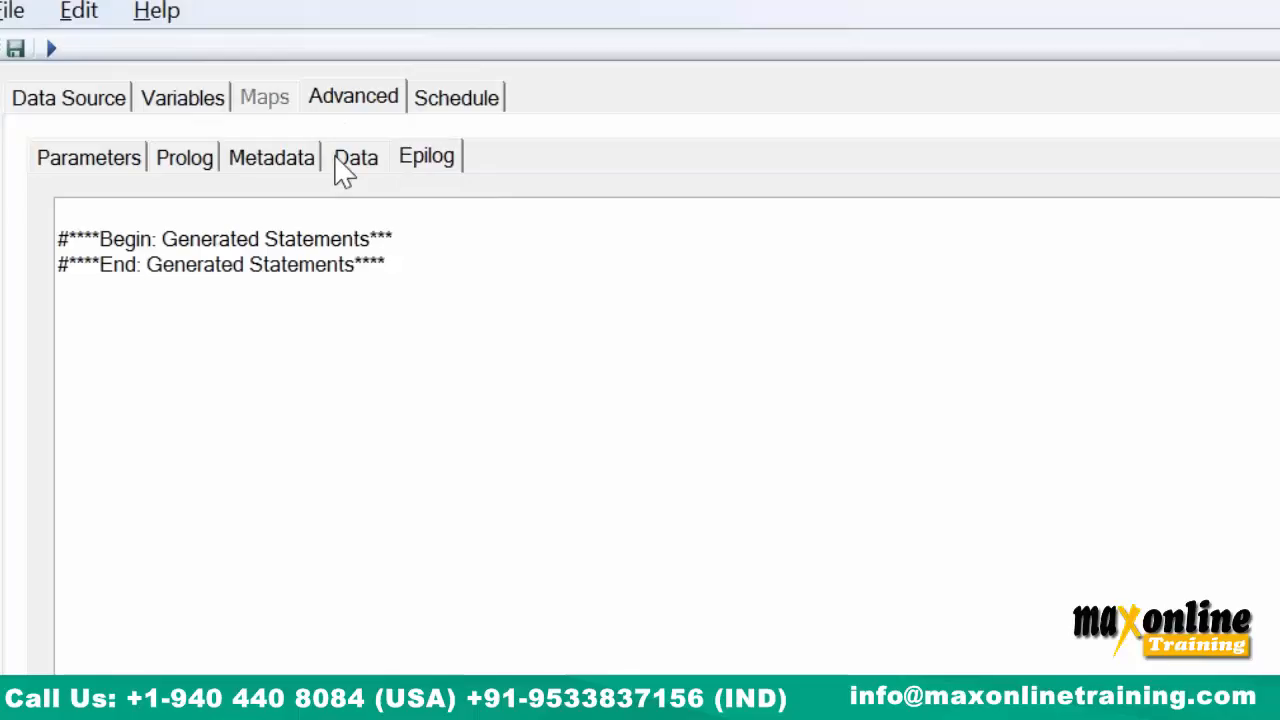
pyautogui.rightClick(760, 2)
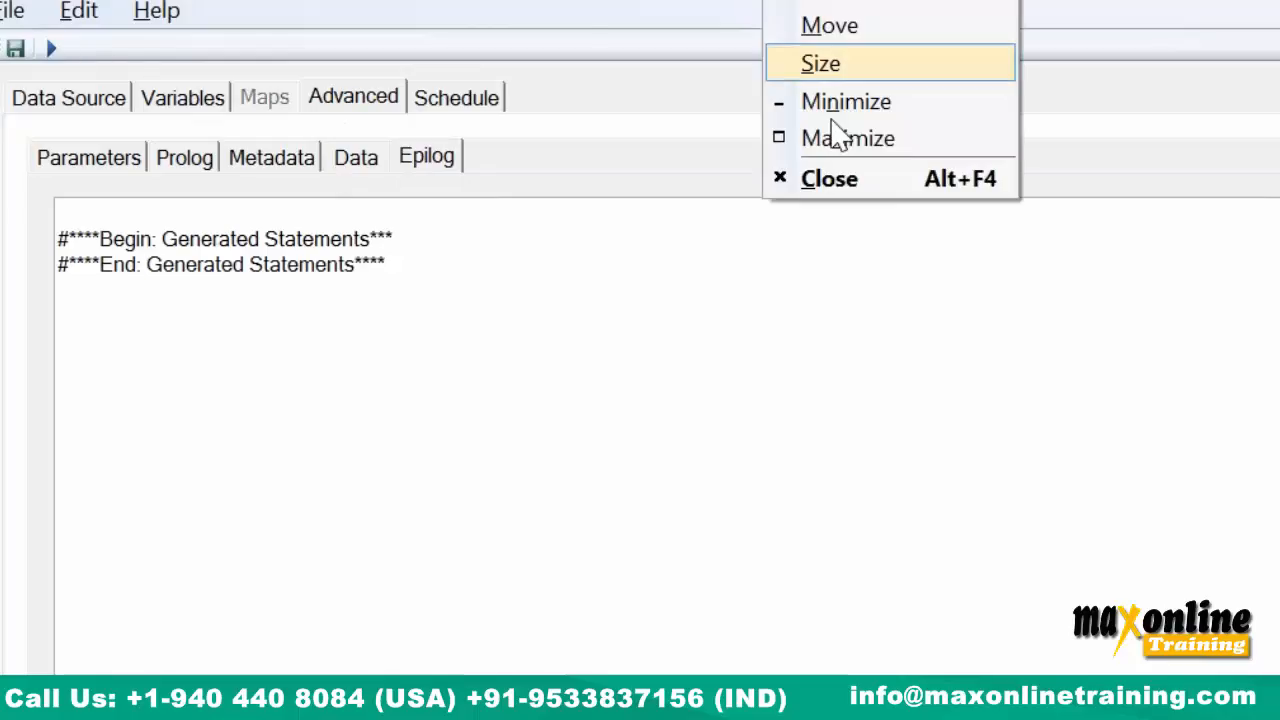
pyautogui.click(840, 178)
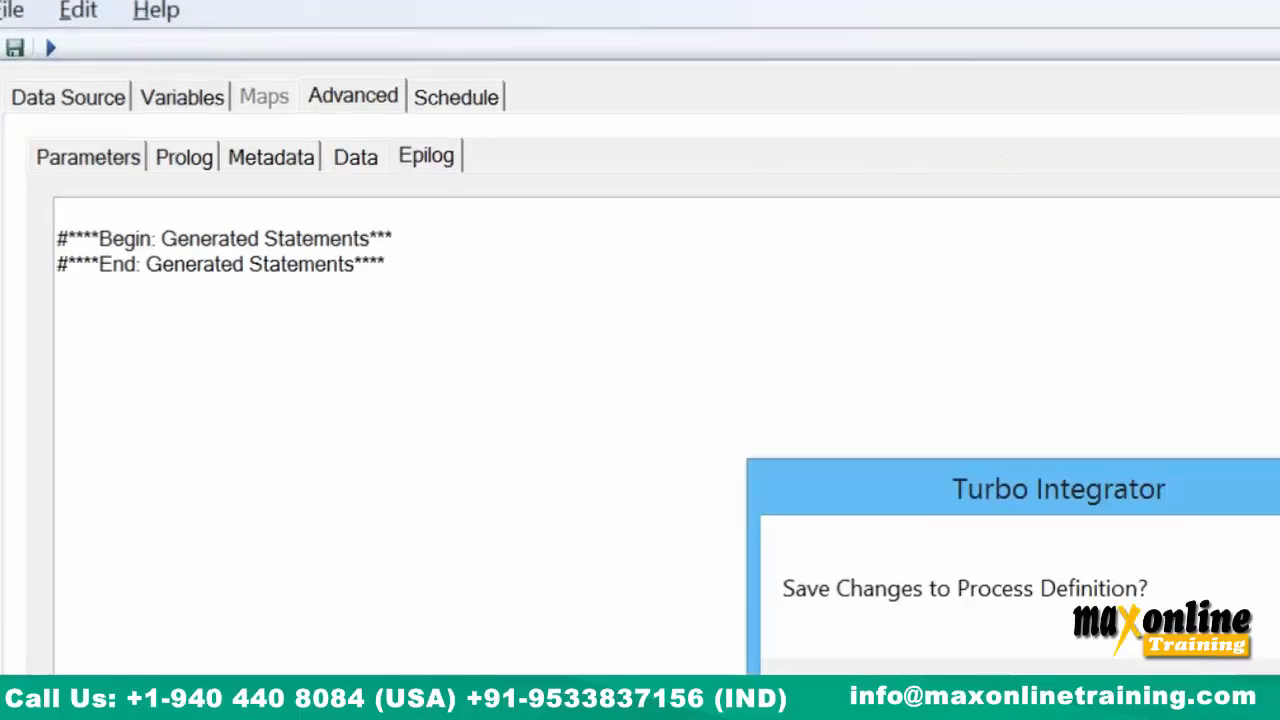
pyautogui.press('n')
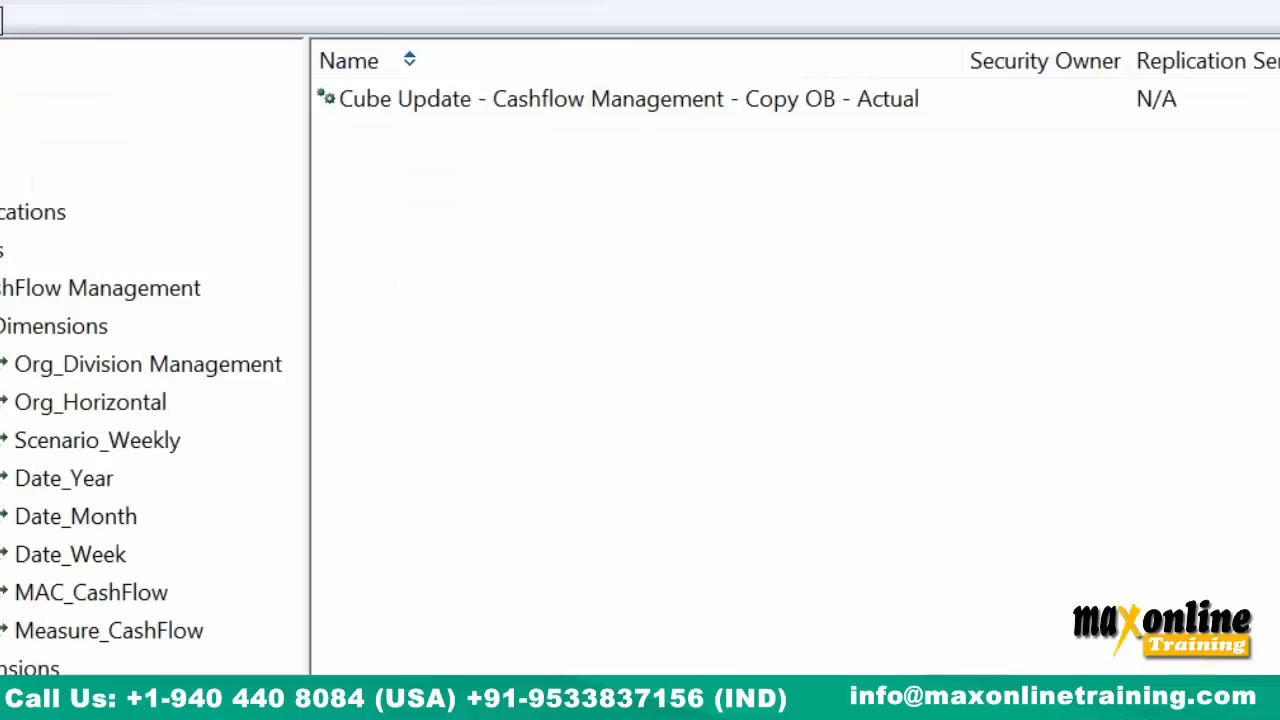
# Force-close the hung sample.cma Notepad window and check the TM1 simple and Quality server services.
pyautogui.hotkey('alt', 'Tab')
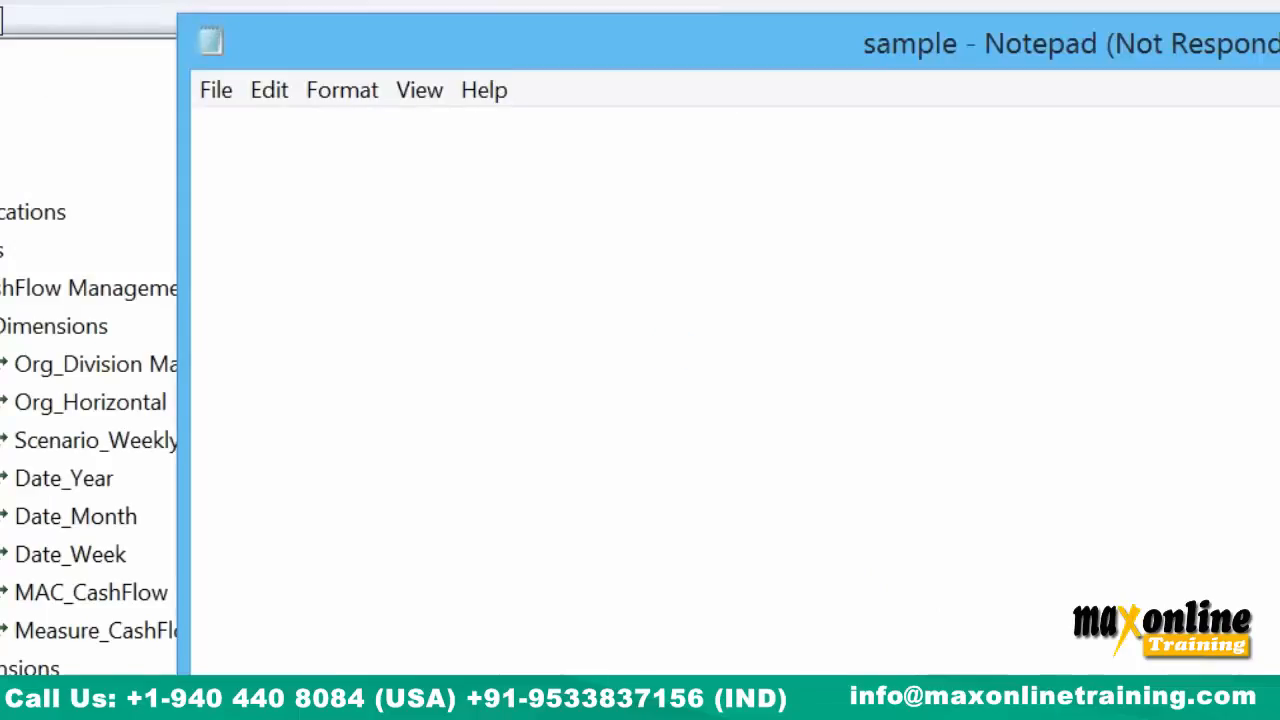
pyautogui.click(903, 637)
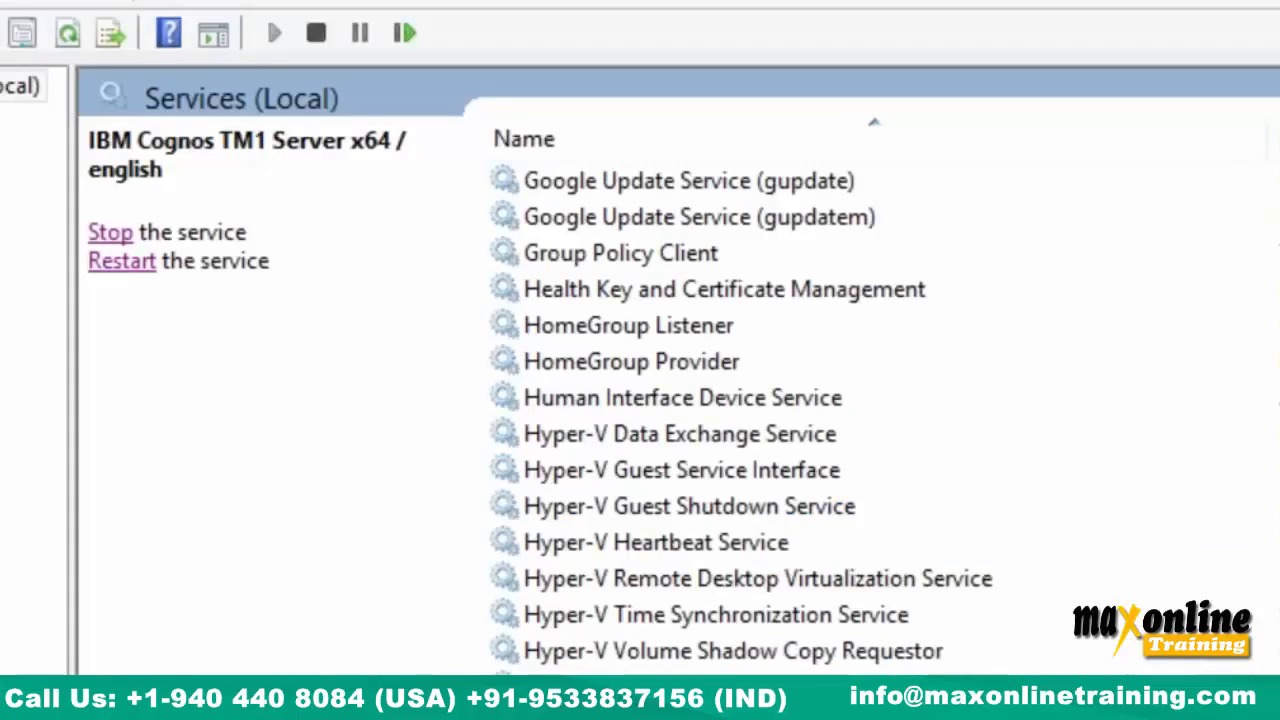
pyautogui.click(720, 714)
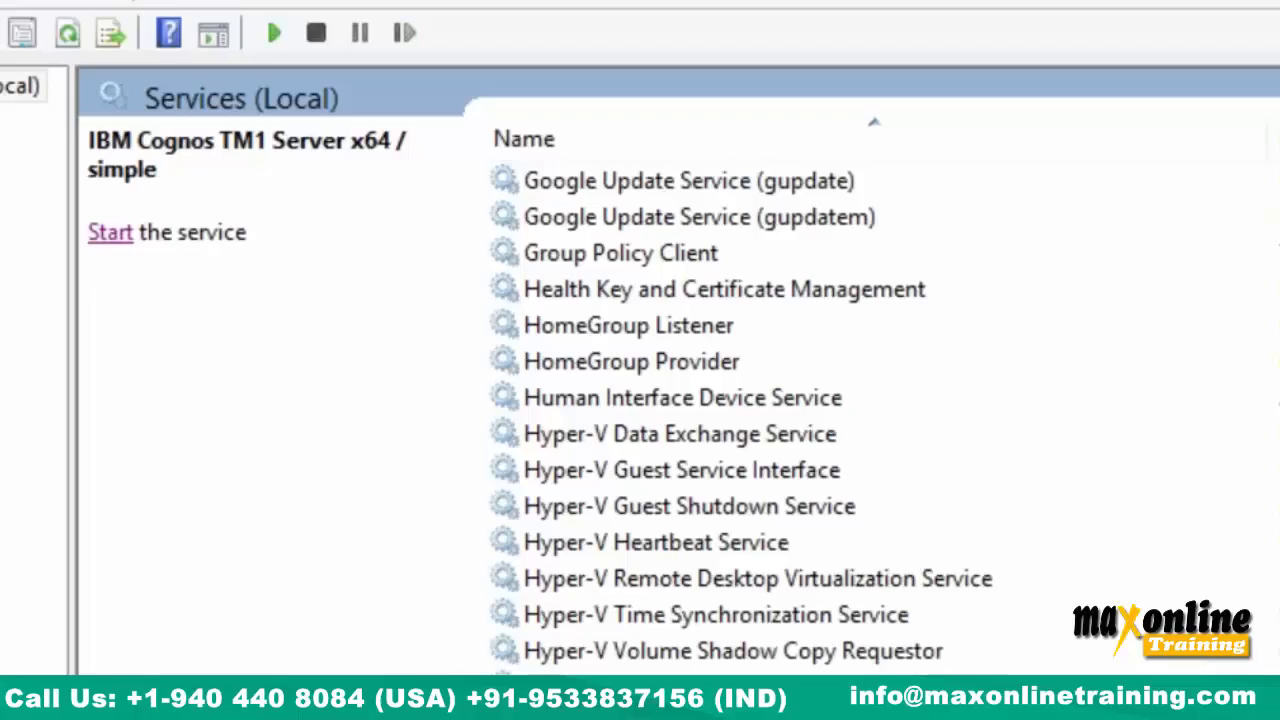
pyautogui.rightClick(765, 715)
pyautogui.click(740, 712)
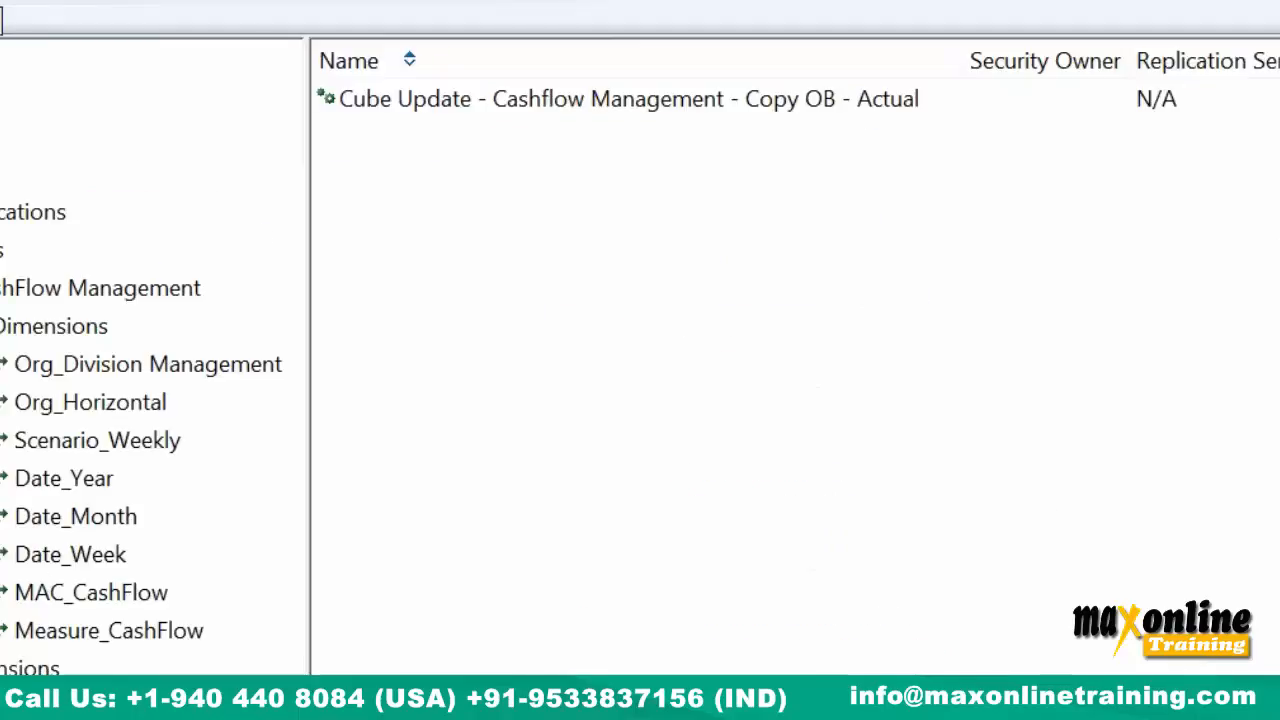
pyautogui.click(2, 3)
# List all available TM1 servers and open the English server's Data folder in Explorer.
pyautogui.click(40, 105)
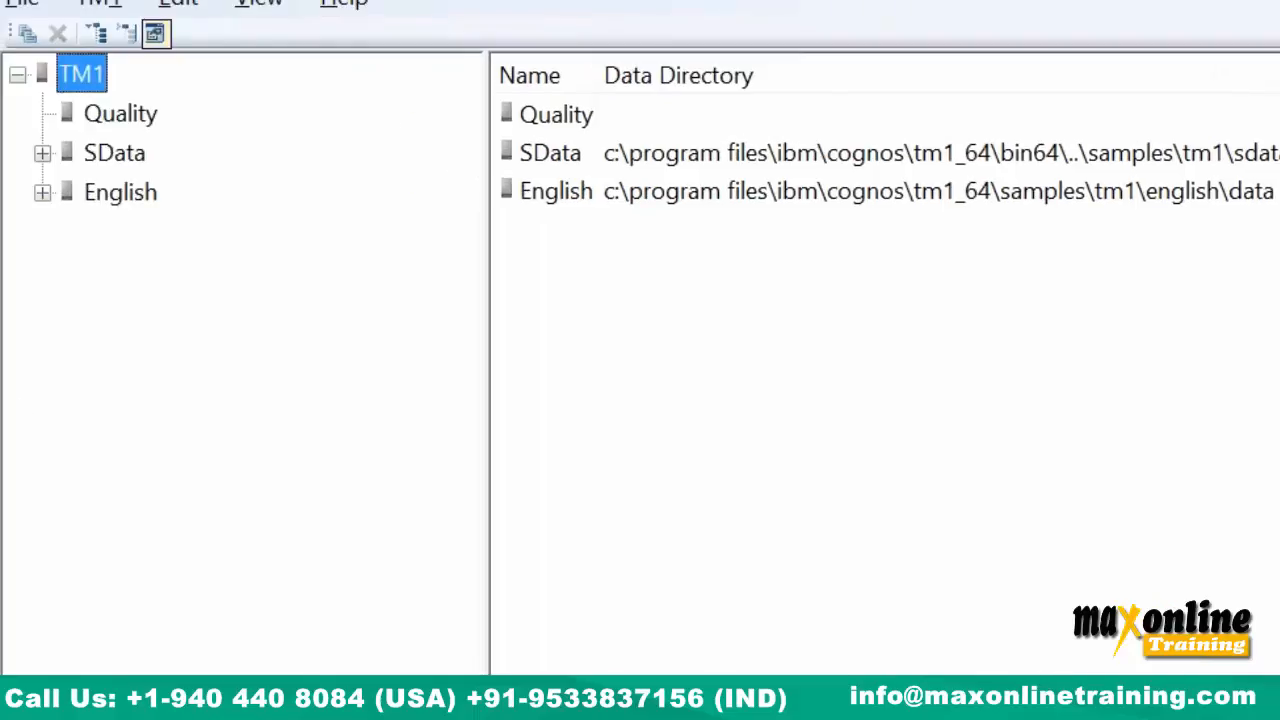
pyautogui.hotkey('alt', 'Tab')
pyautogui.click(1250, 238)
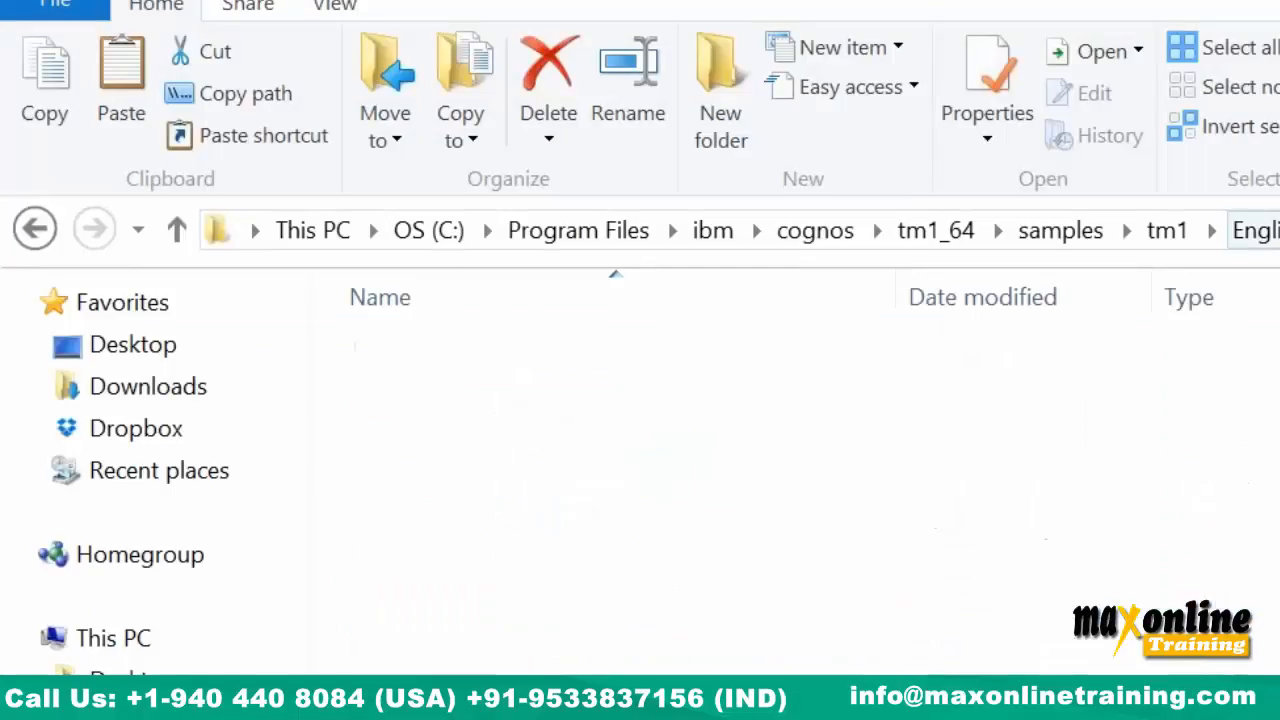
pyautogui.doubleClick(617, 362)
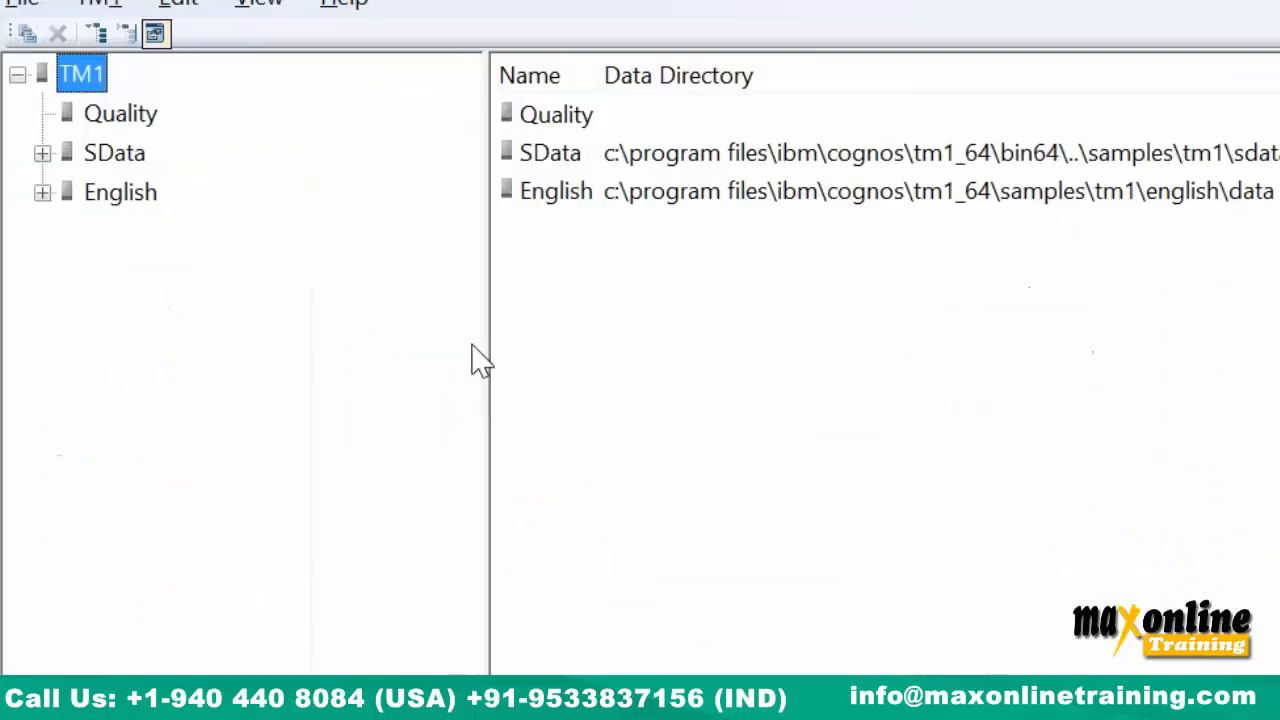
# Expand the English server's Cubes and open, then cancel, Export as Text Data for CashFlow Management.
pyautogui.click(43, 194)
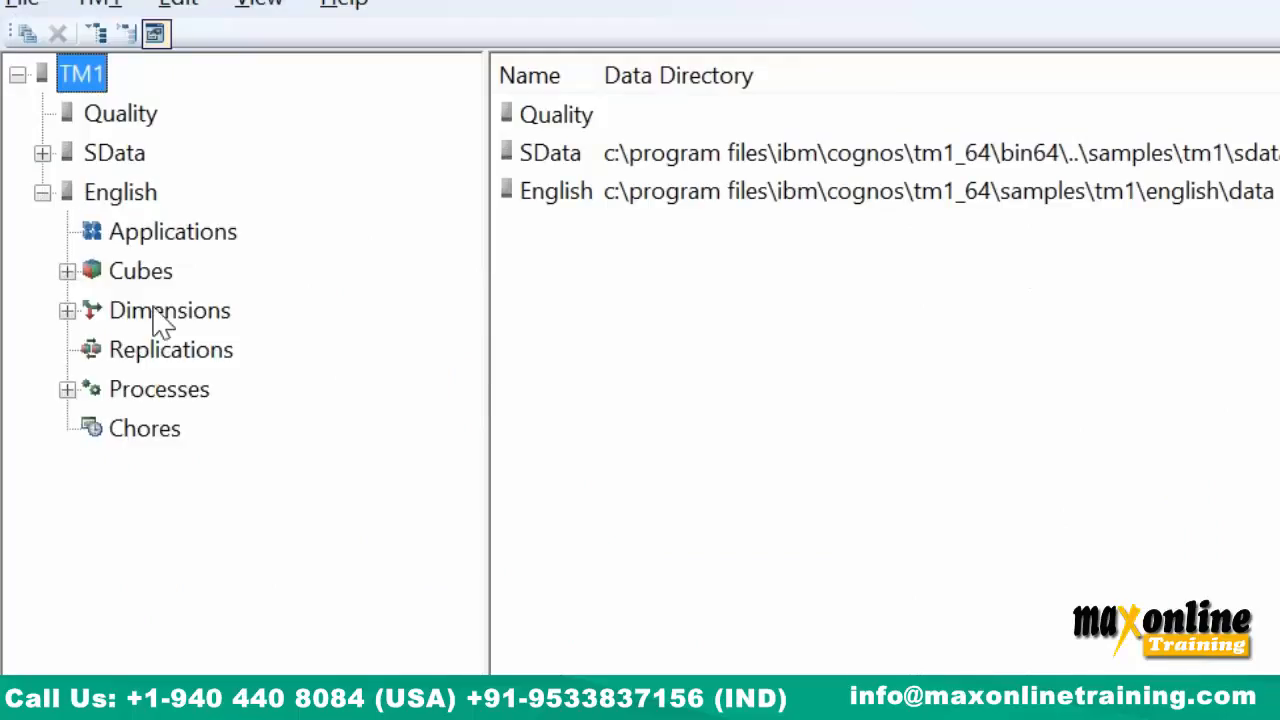
pyautogui.rightClick(157, 276)
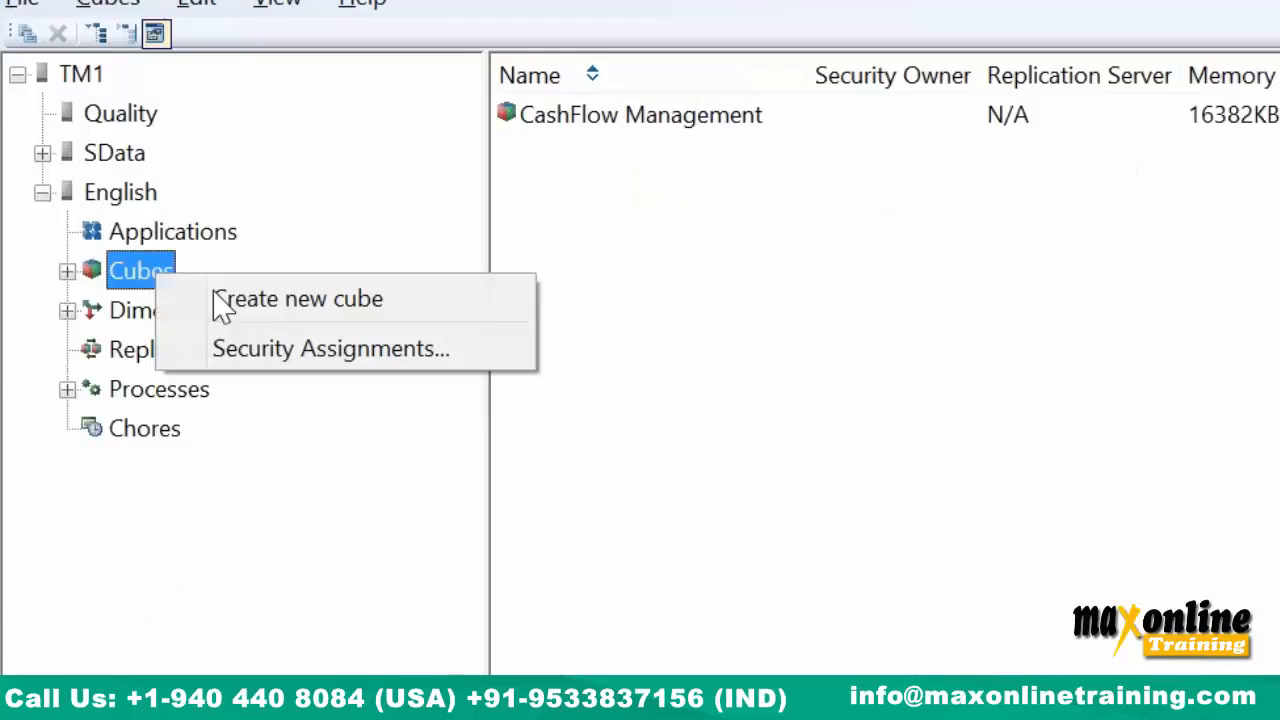
pyautogui.click(67, 271)
pyautogui.rightClick(242, 312)
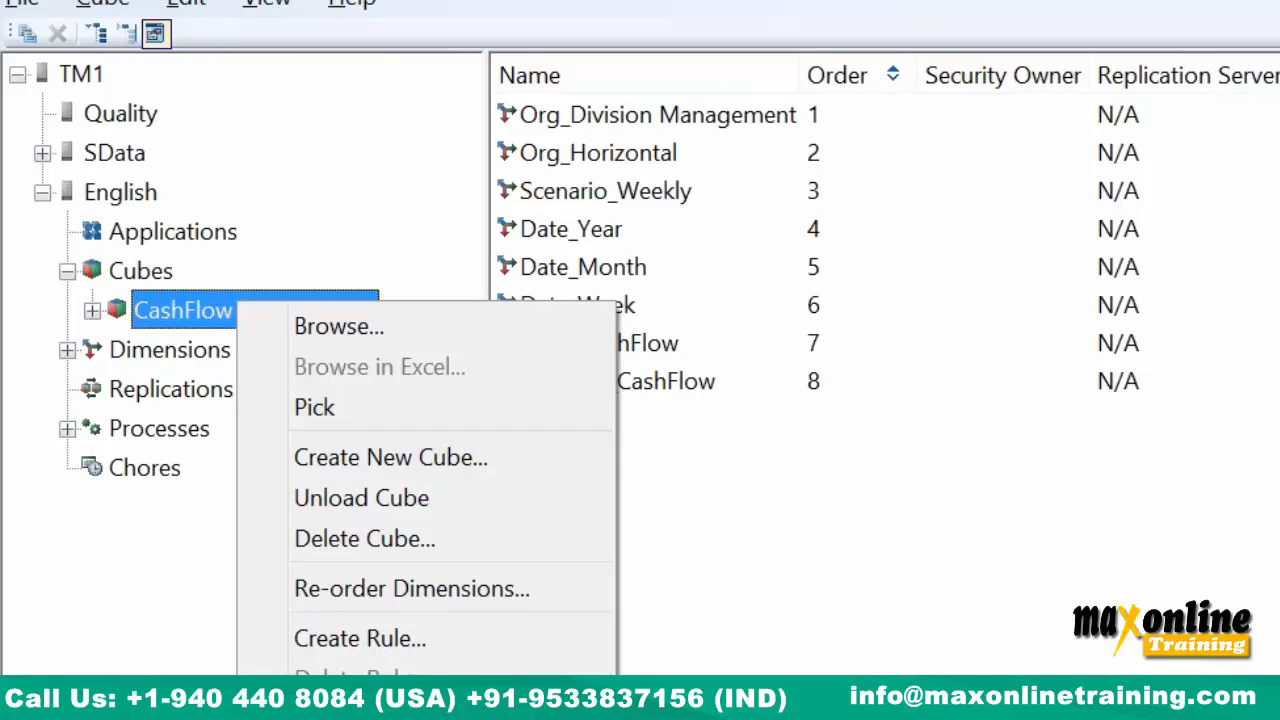
pyautogui.click(370, 716)
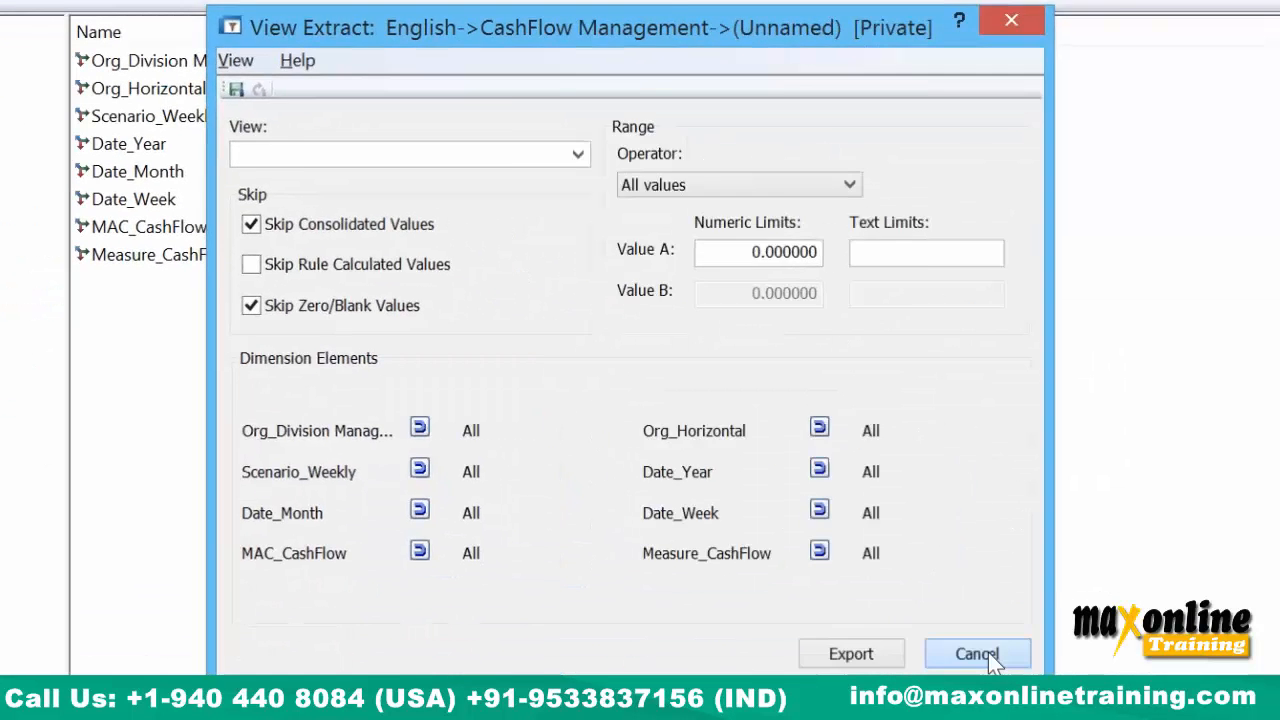
pyautogui.click(978, 652)
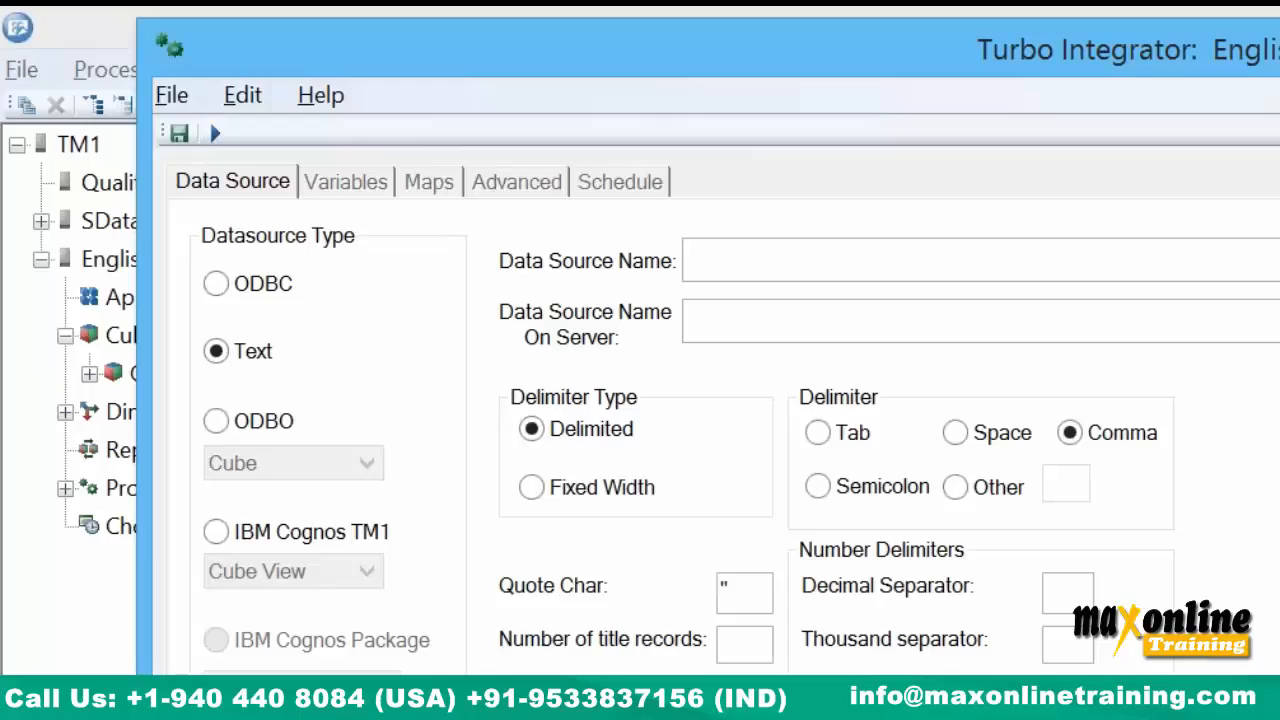
# Close the empty TurboIntegrator process without saving it.
pyautogui.hotkey('alt', 'F4')
pyautogui.press('n')
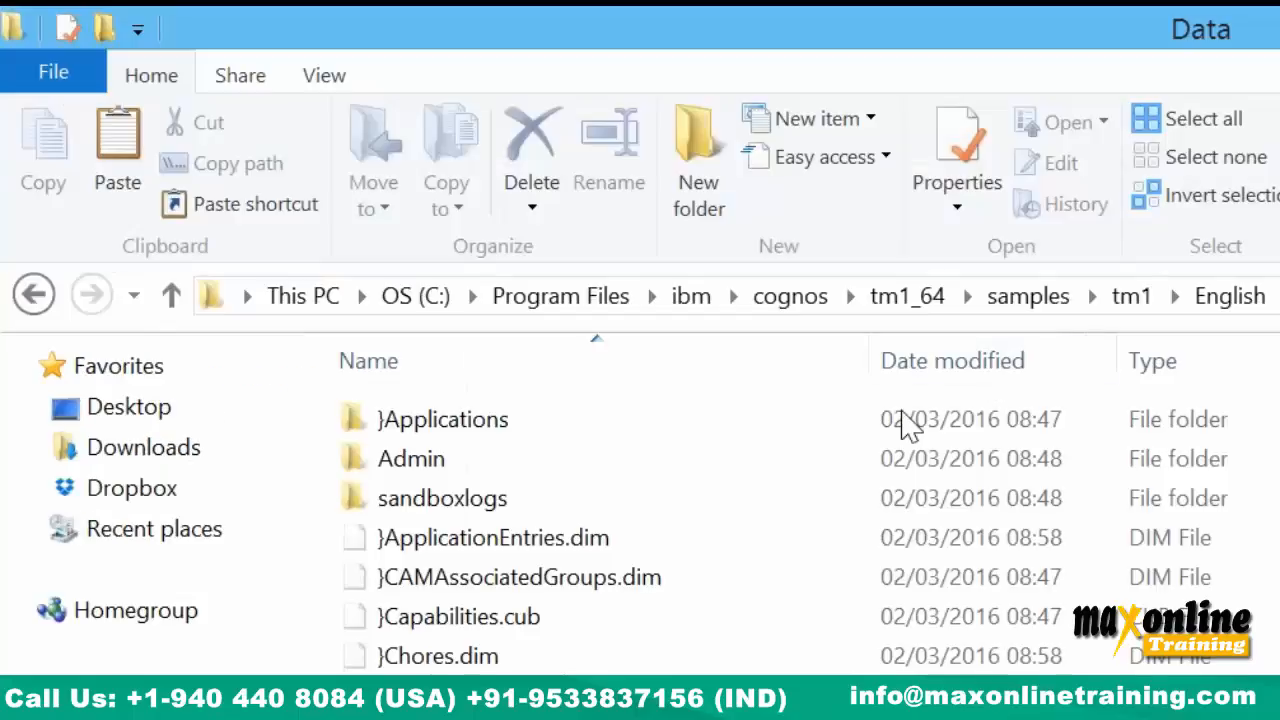
# Go up to the English server folder, open its Data subfolder, and select all files.
pyautogui.click(1210, 300)
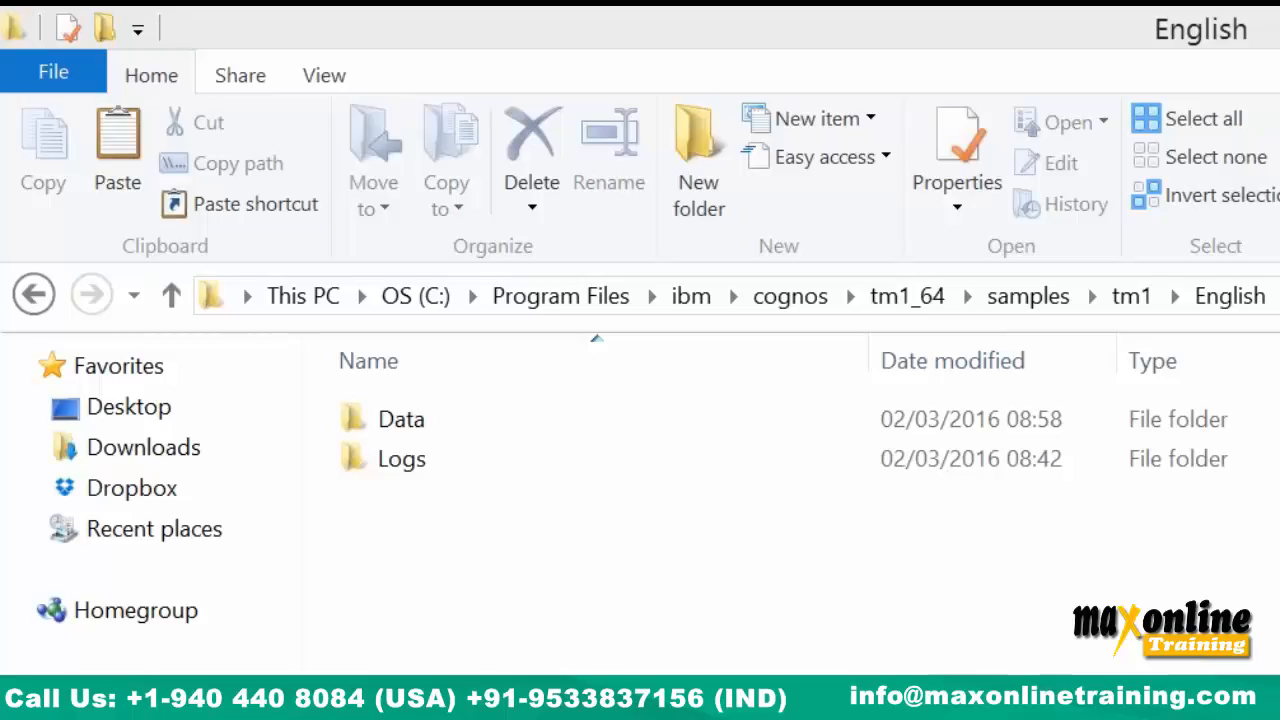
pyautogui.click(410, 425)
pyautogui.doubleClick(412, 428)
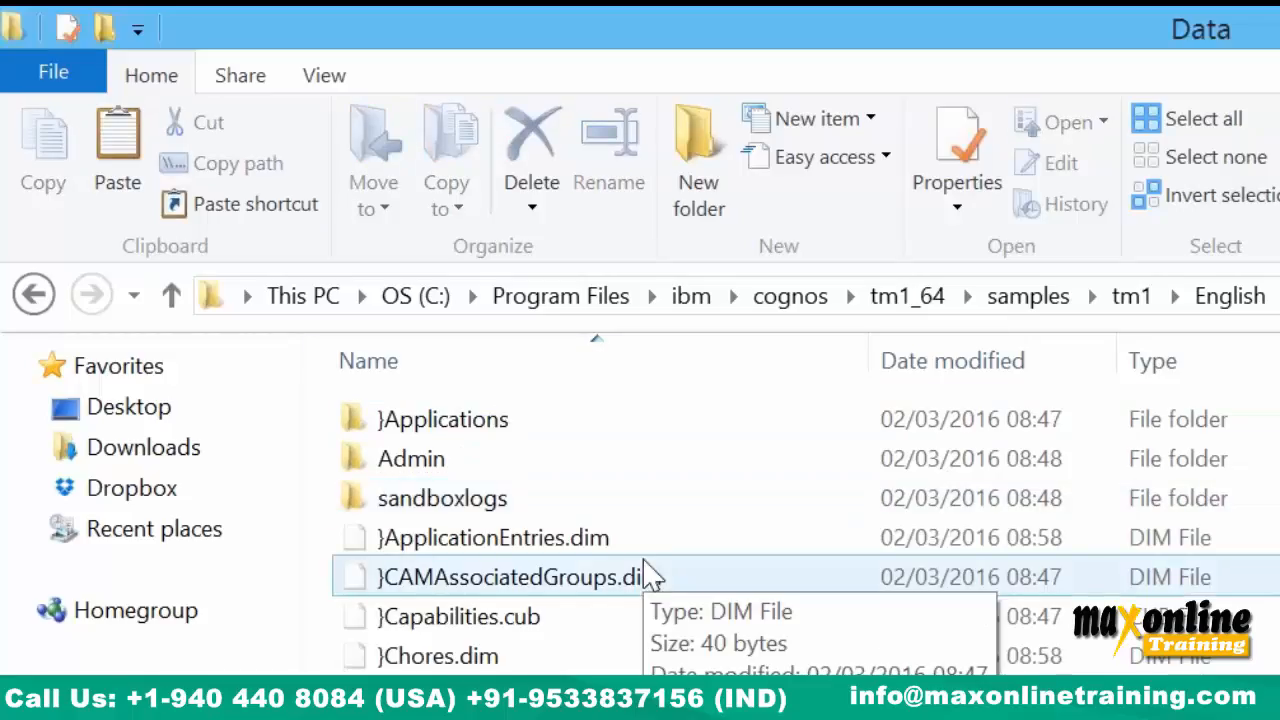
pyautogui.hotkey('ctrl', 'a')
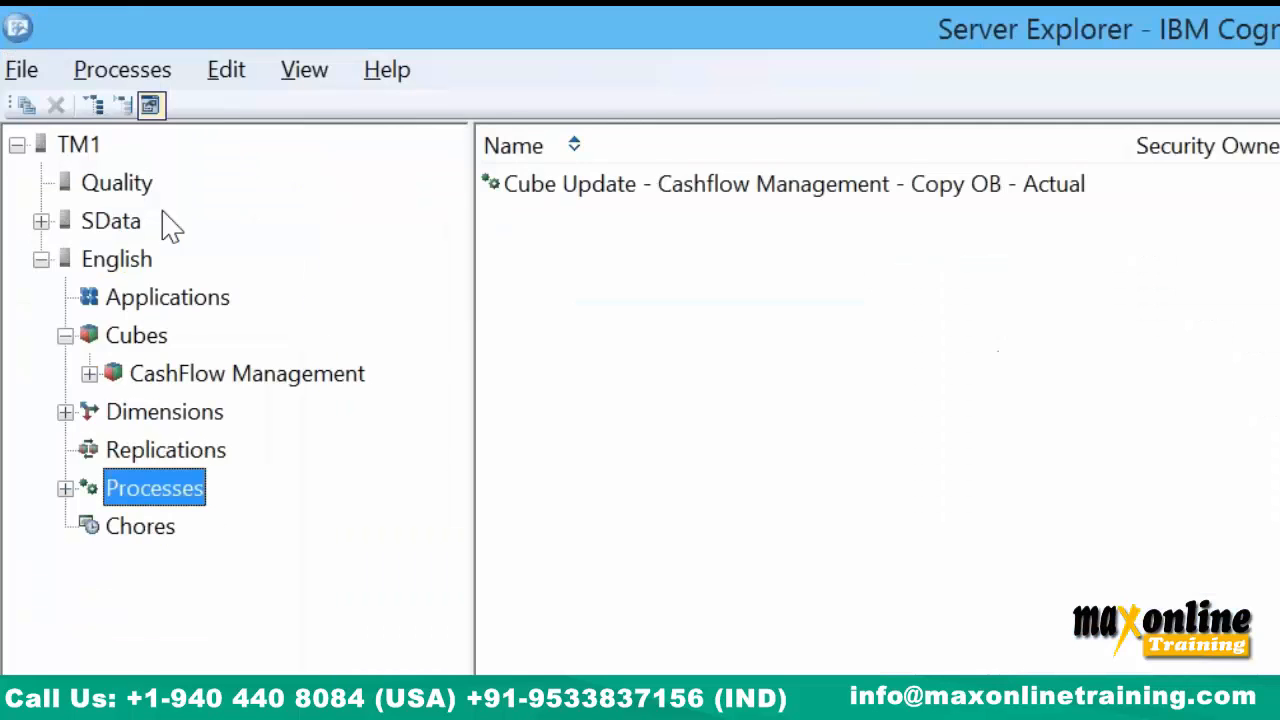
# Return to the English Data folder, clear the selection, and scroll to the CashFlow Management files.
pyautogui.click(22, 69)
pyautogui.click(80, 192)
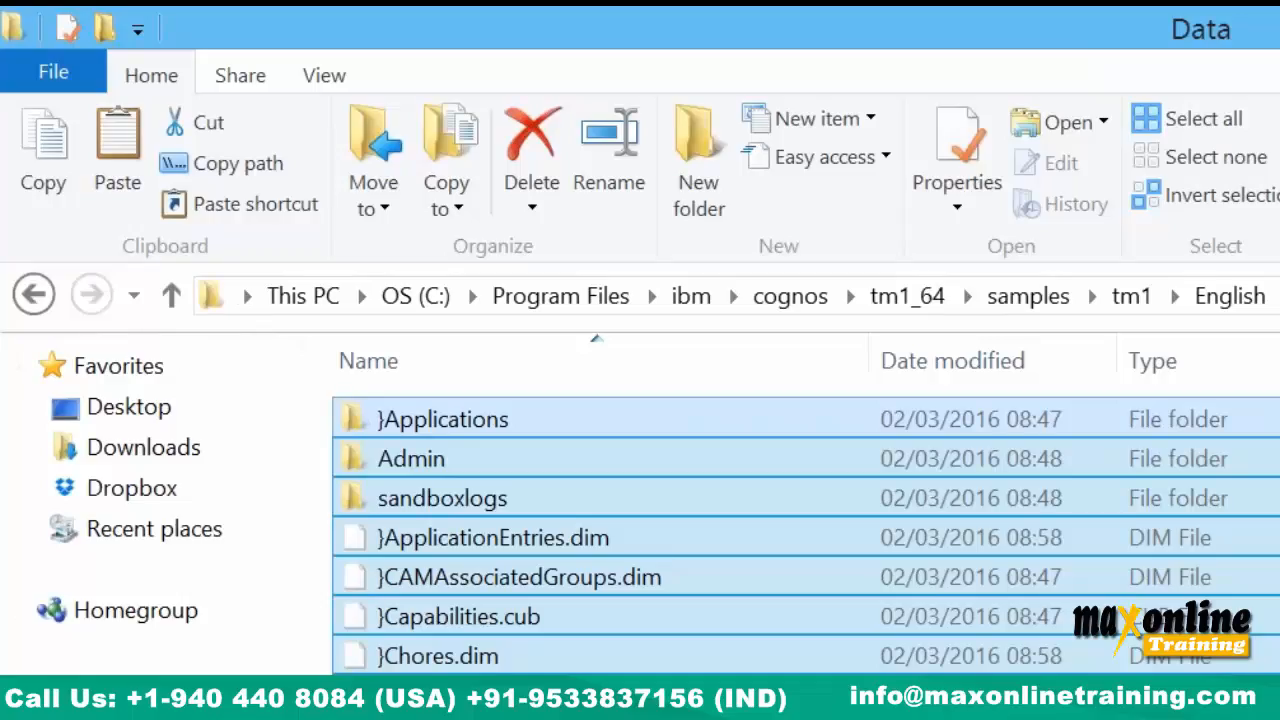
pyautogui.click(640, 652)
pyautogui.scroll(-15, 805, 535)
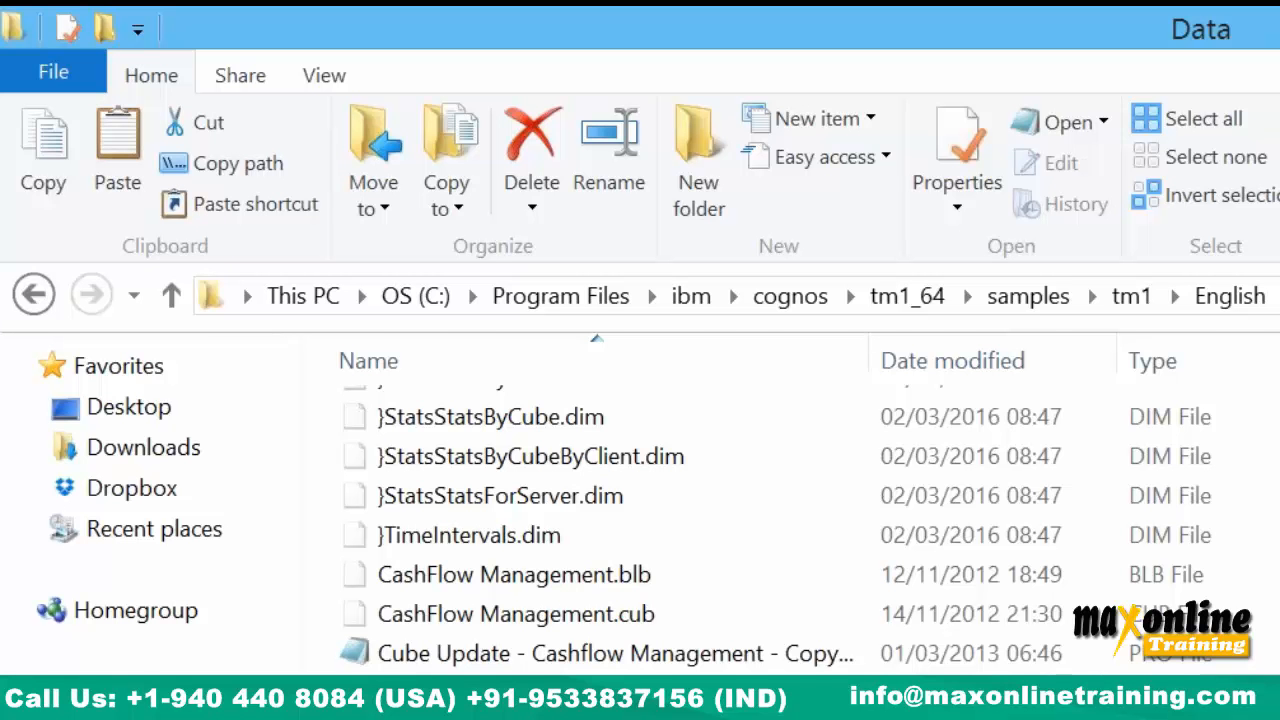
pyautogui.click(630, 612)
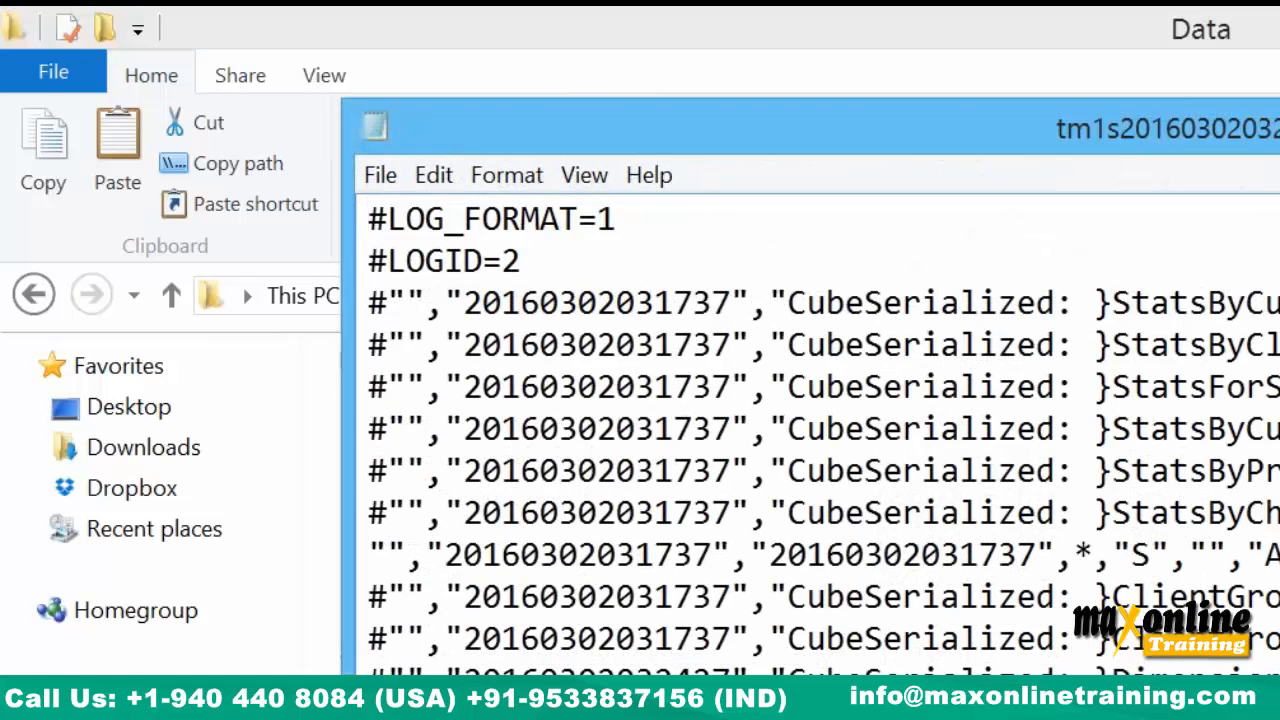
pyautogui.hotkey('alt', 'F4')
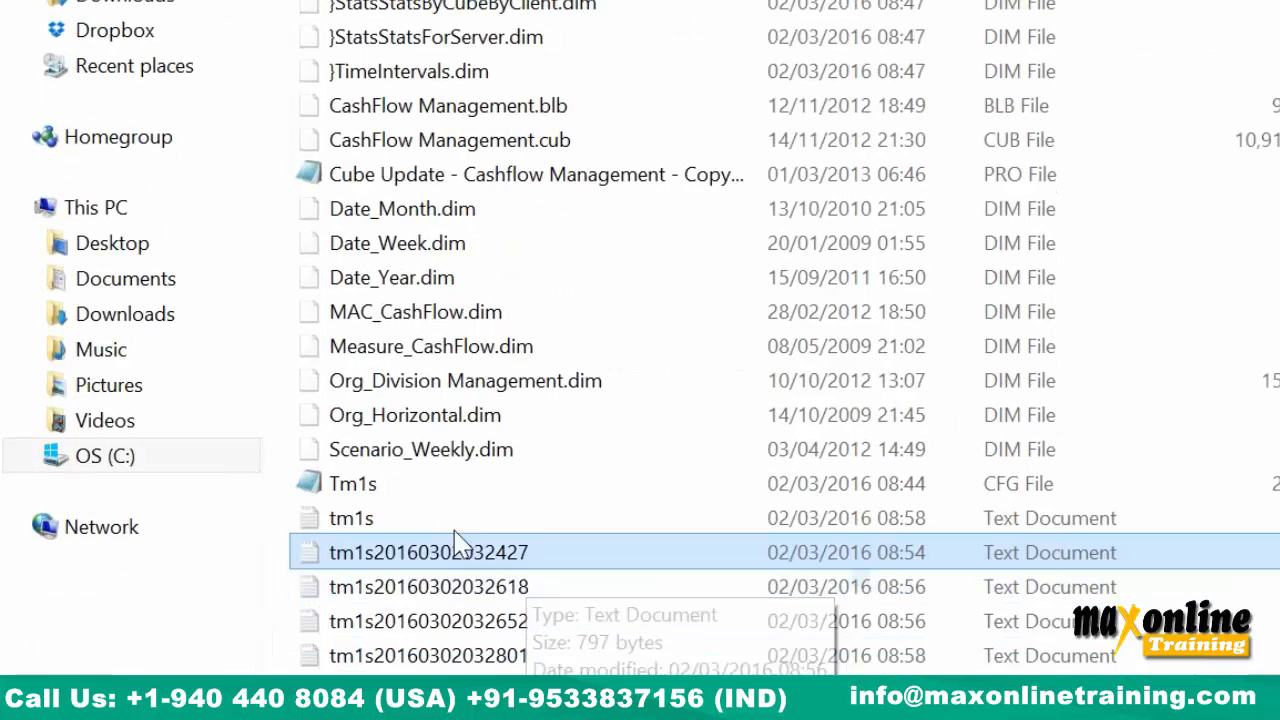
pyautogui.doubleClick(424, 523)
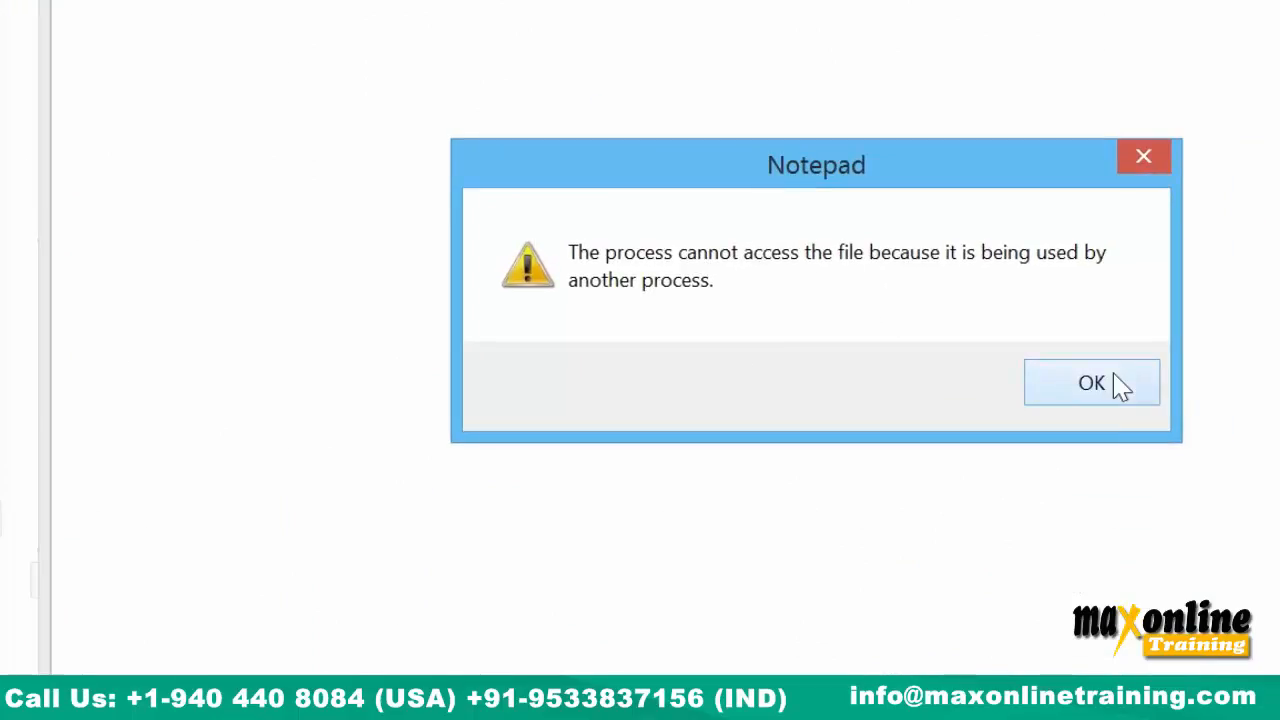
pyautogui.click(1115, 378)
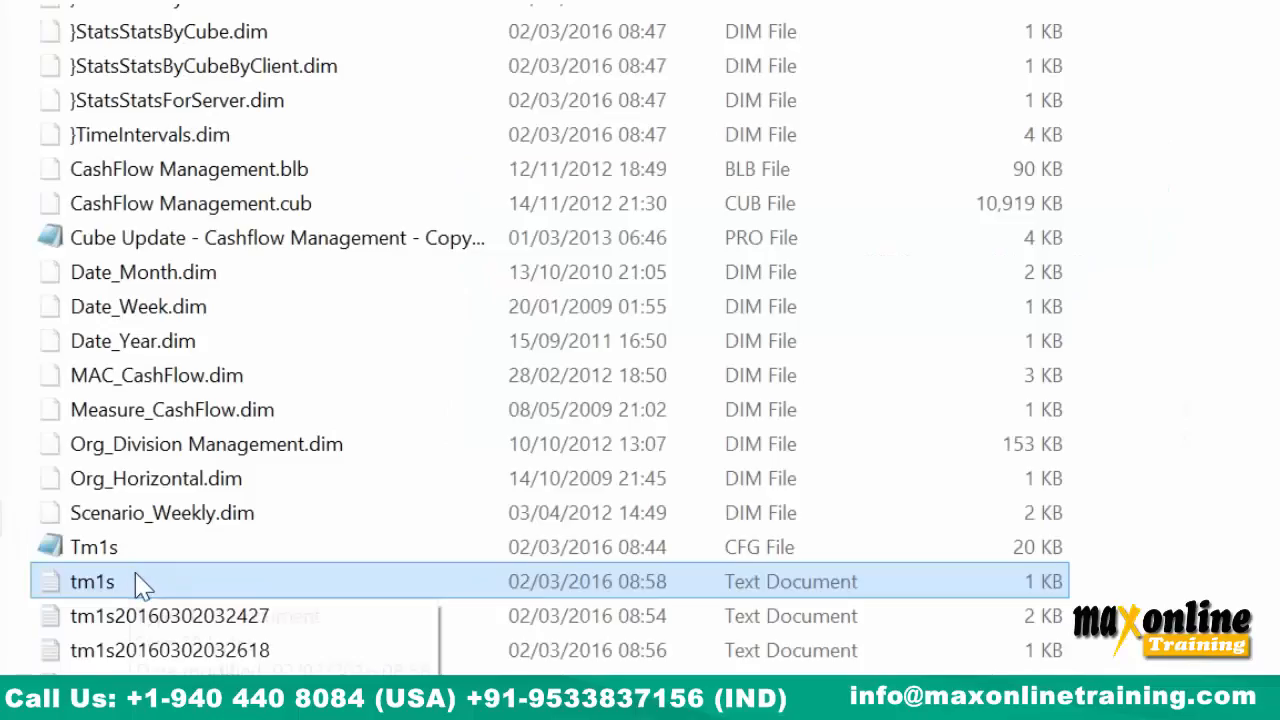
pyautogui.click(176, 624)
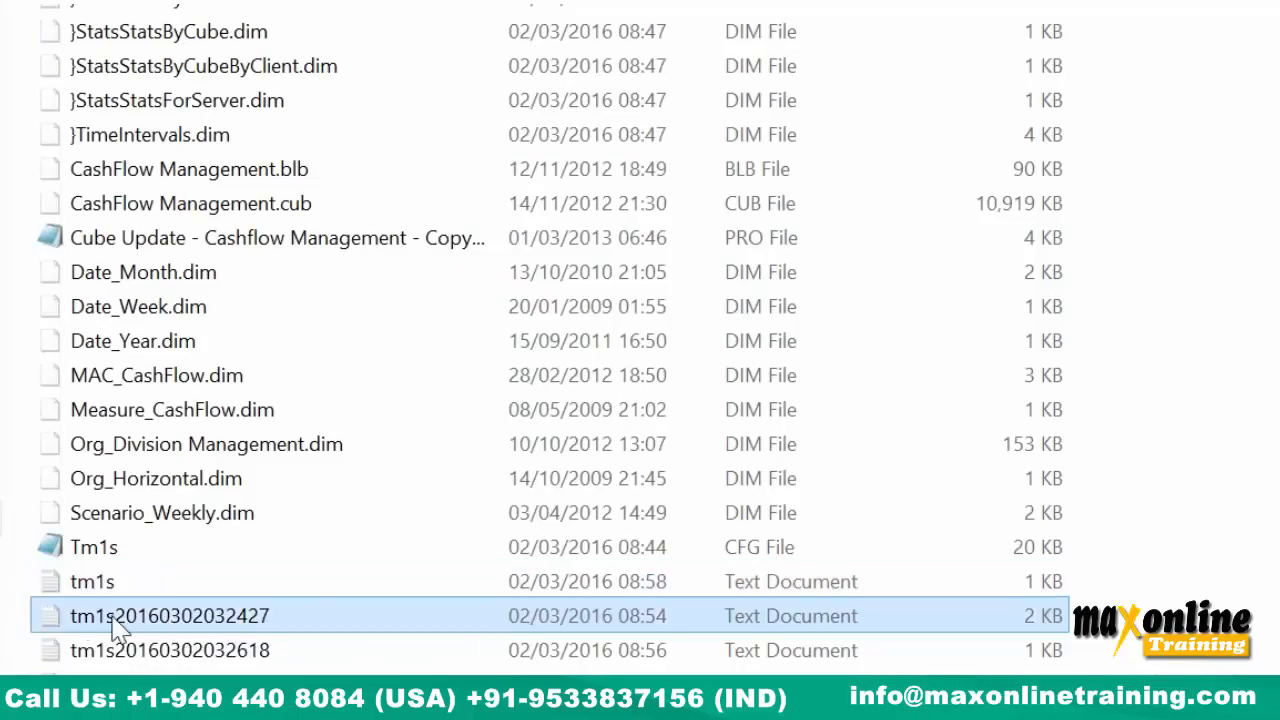
pyautogui.click(97, 580)
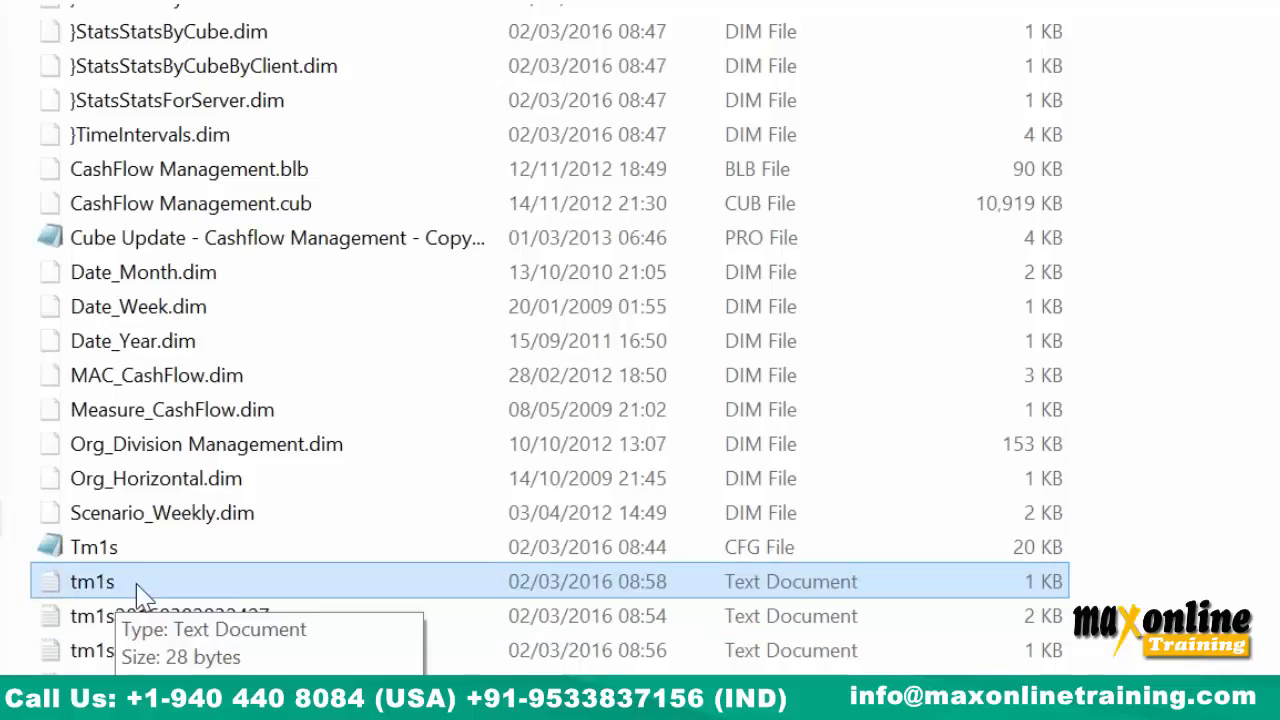
pyautogui.click(112, 553)
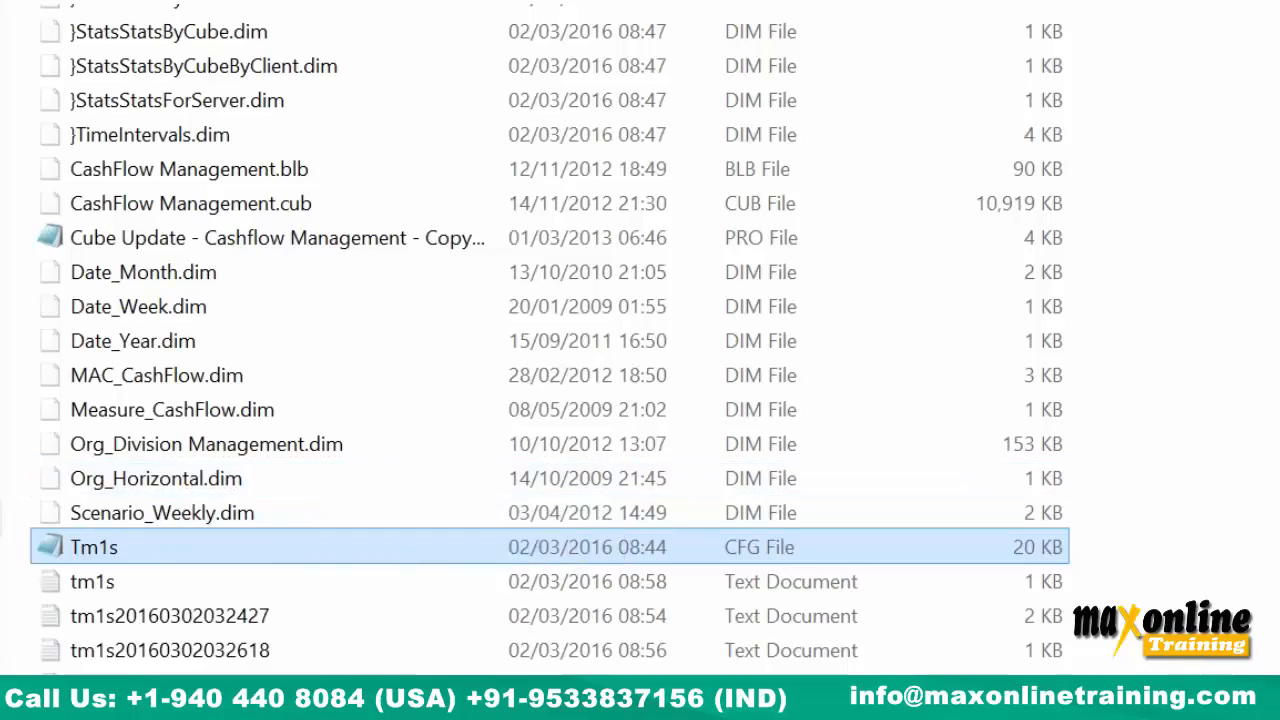
# Select every file in the Data folder except Tm1s.cfg.
pyautogui.moveTo(423, 712)
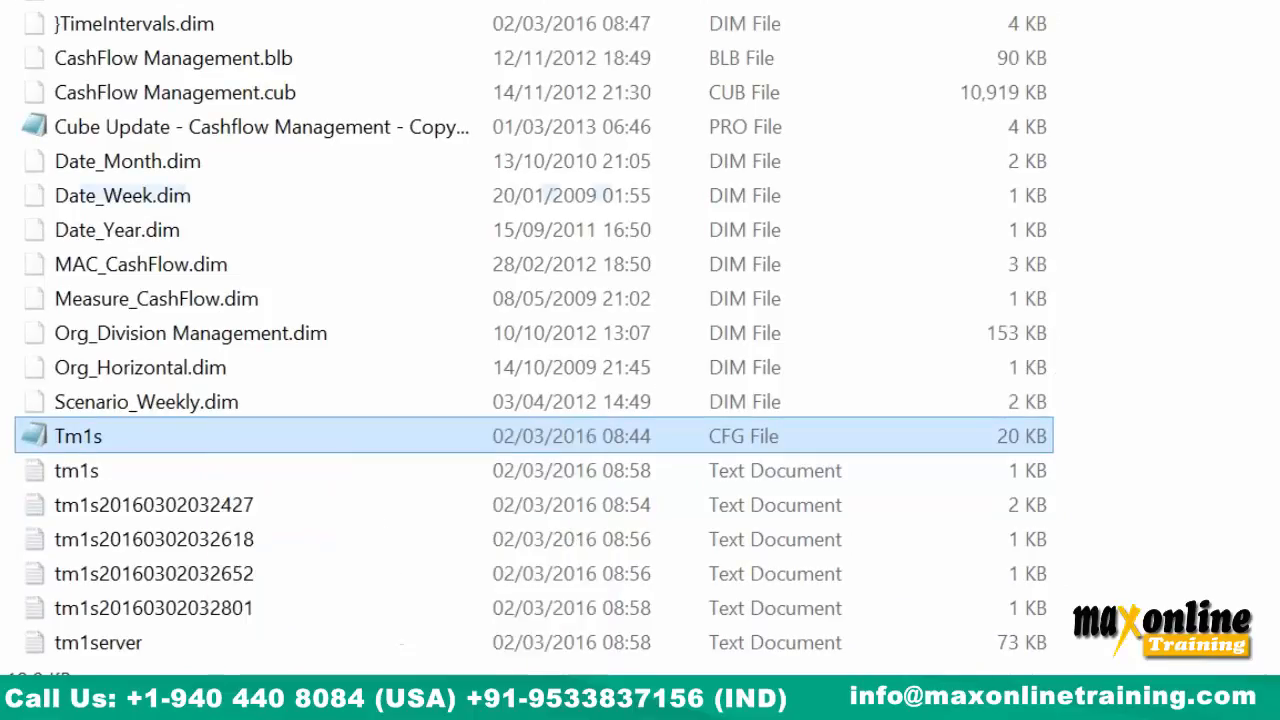
pyautogui.hotkey('ctrl', 'a')
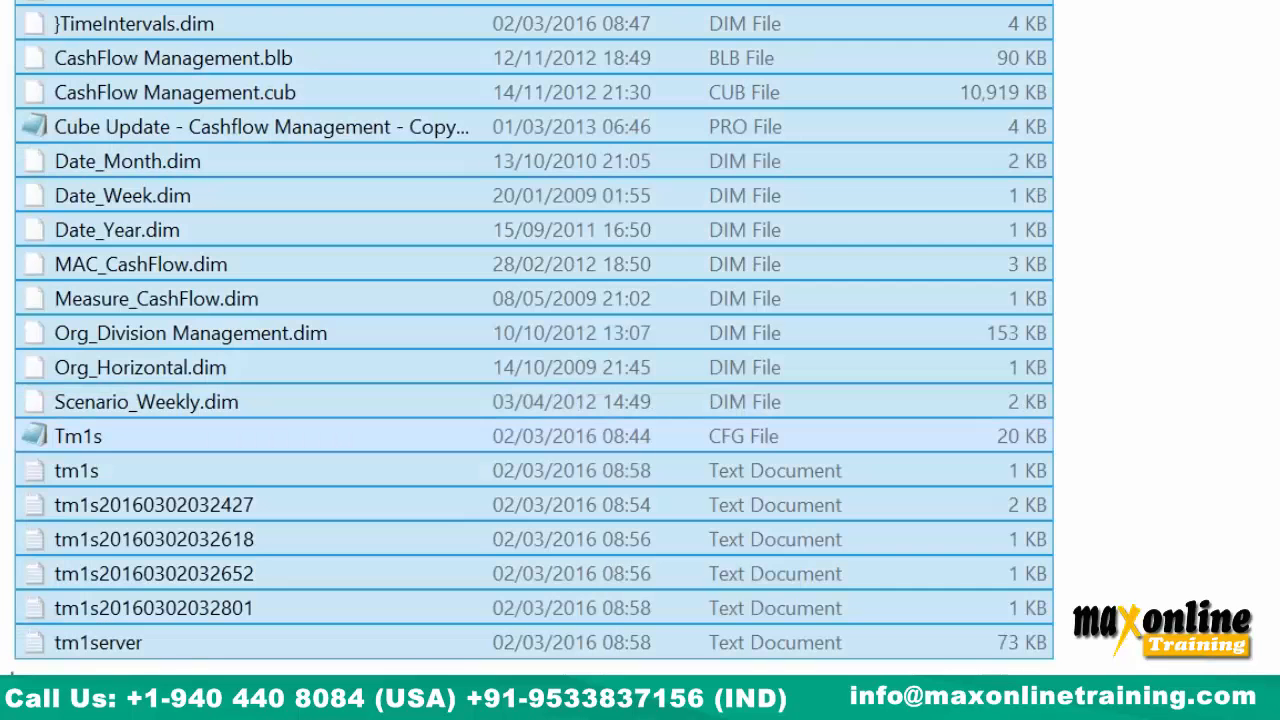
pyautogui.keyDown('ctrl'); pyautogui.click(560, 448); pyautogui.keyUp('ctrl')
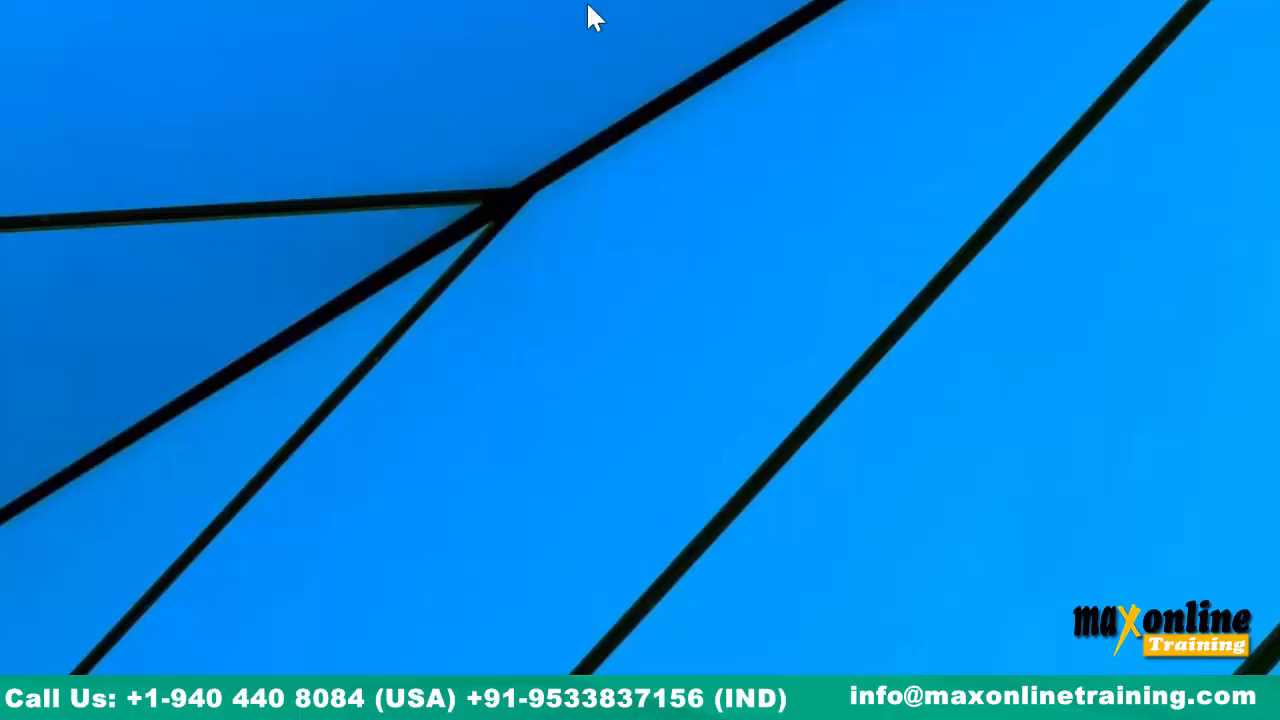
# Dismiss the desktop menu and navigate to Documents\Cognos TM1\04 Scripts.
pyautogui.rightClick(205, 1)
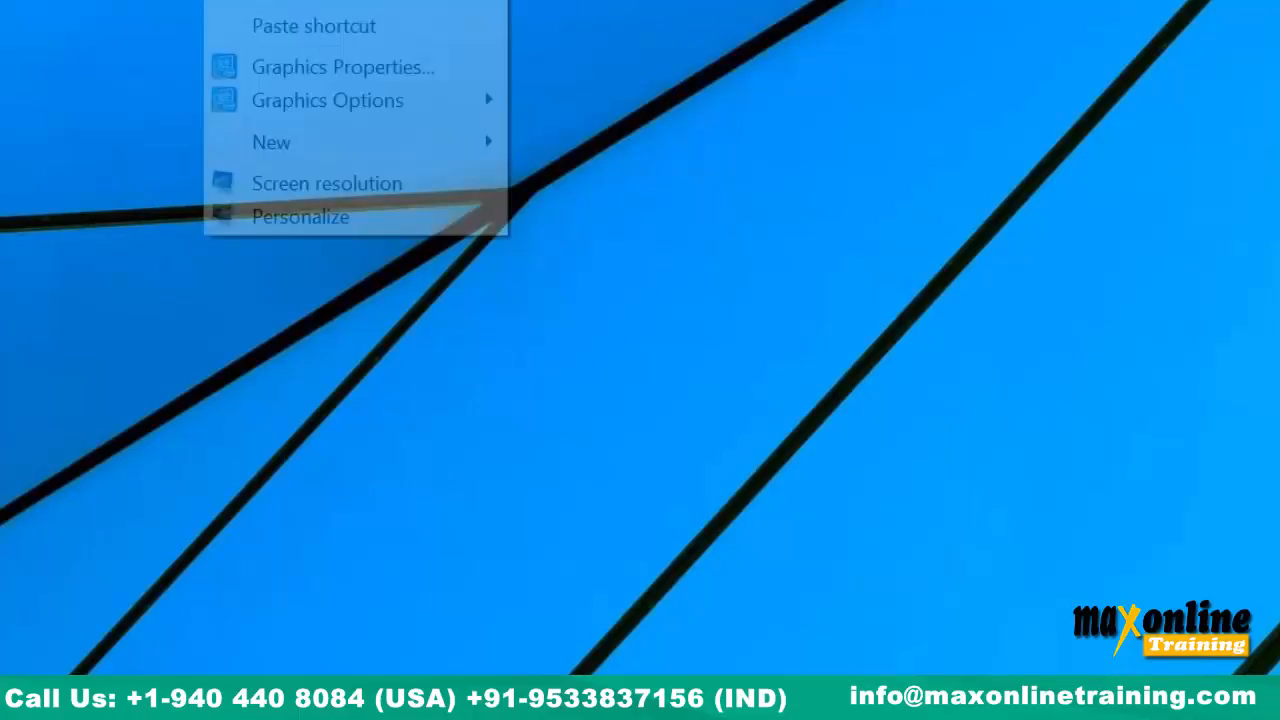
pyautogui.click(279, 1)
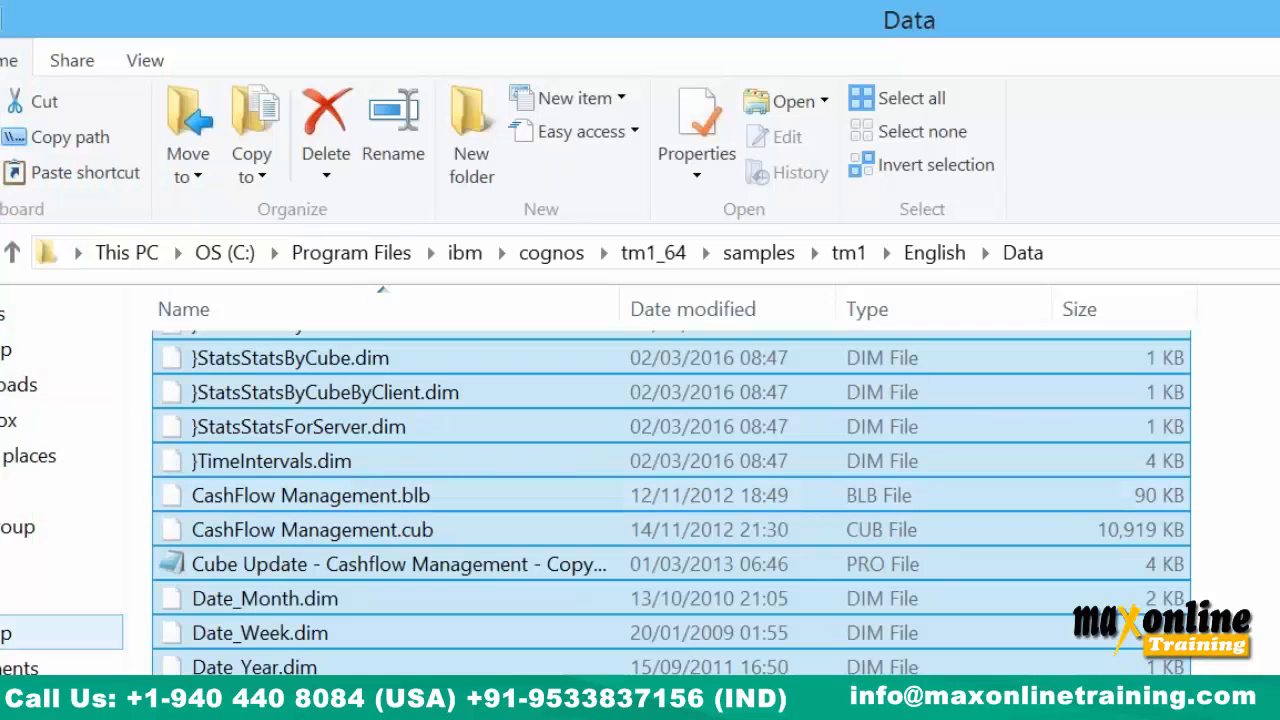
pyautogui.click(20, 668)
pyautogui.doubleClick(255, 366)
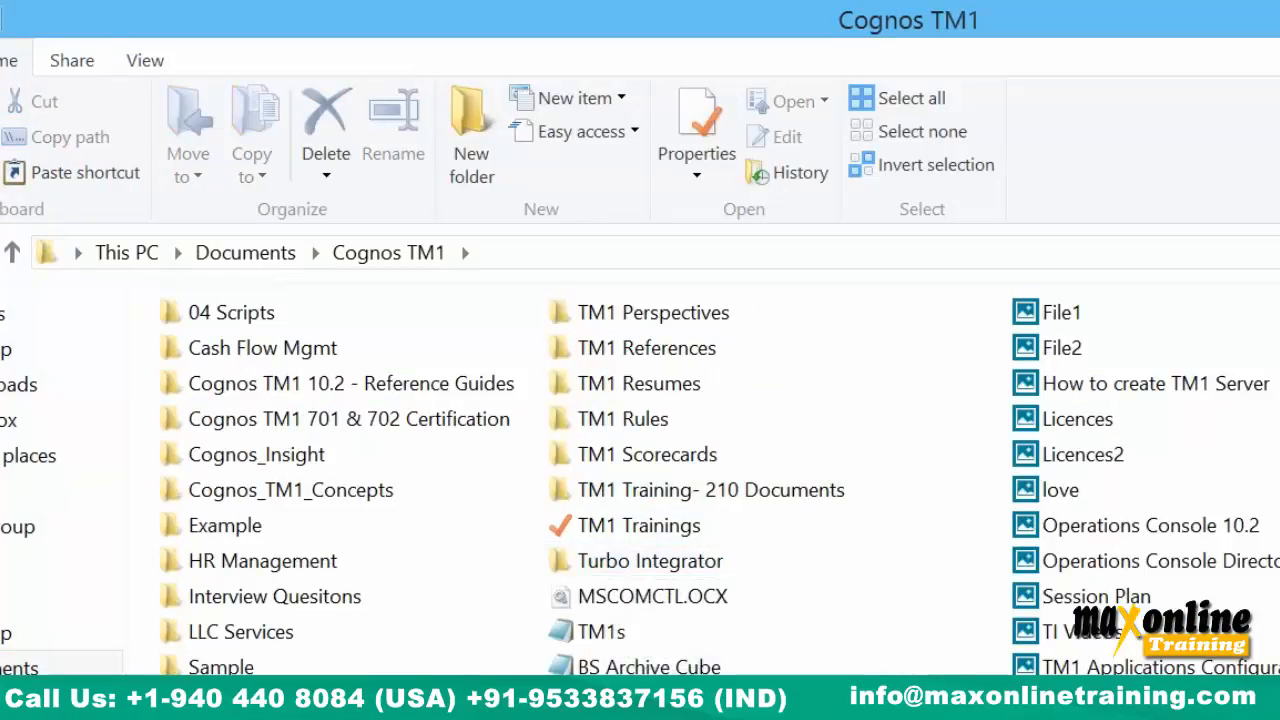
pyautogui.doubleClick(251, 318)
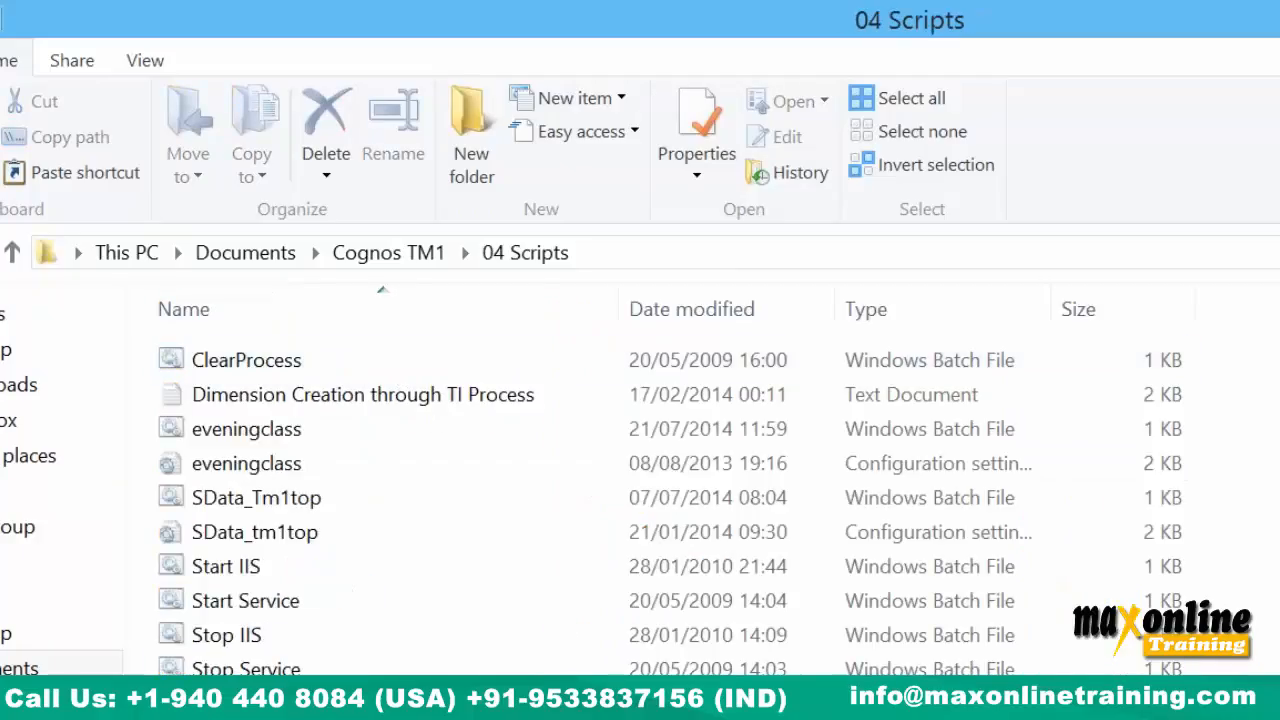
pyautogui.rightClick(420, 697)
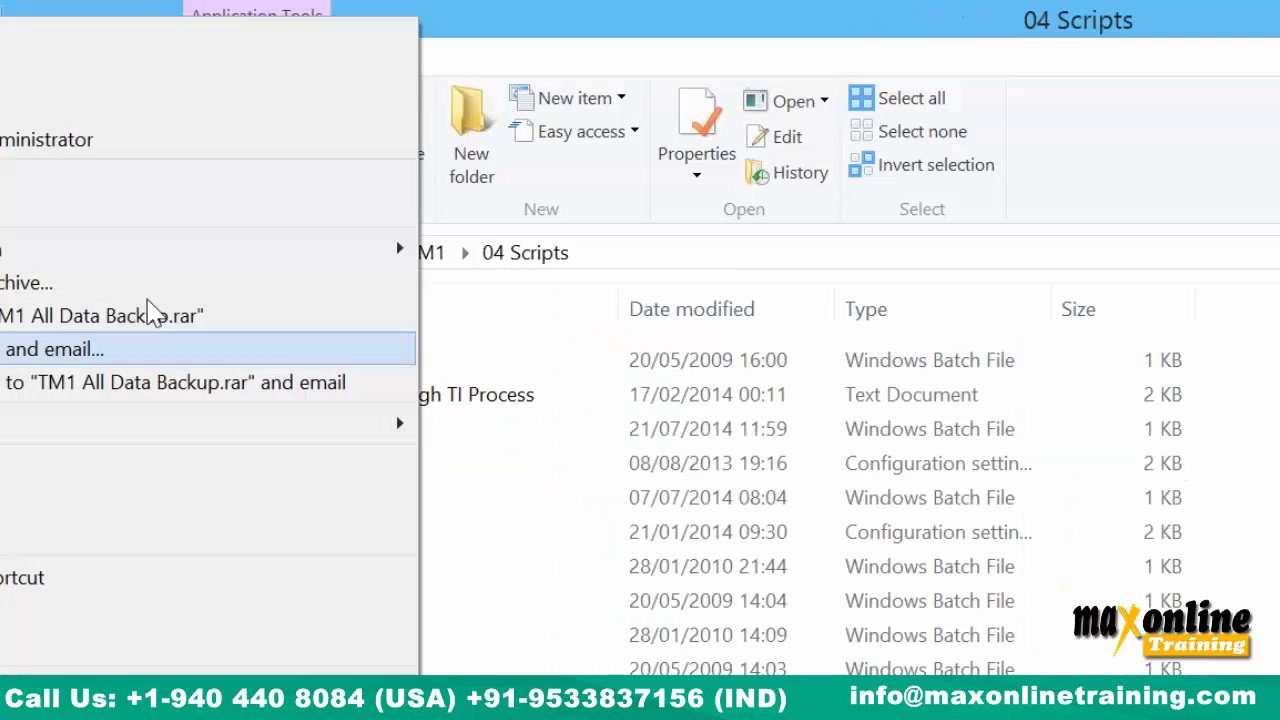
pyautogui.click(70, 72)
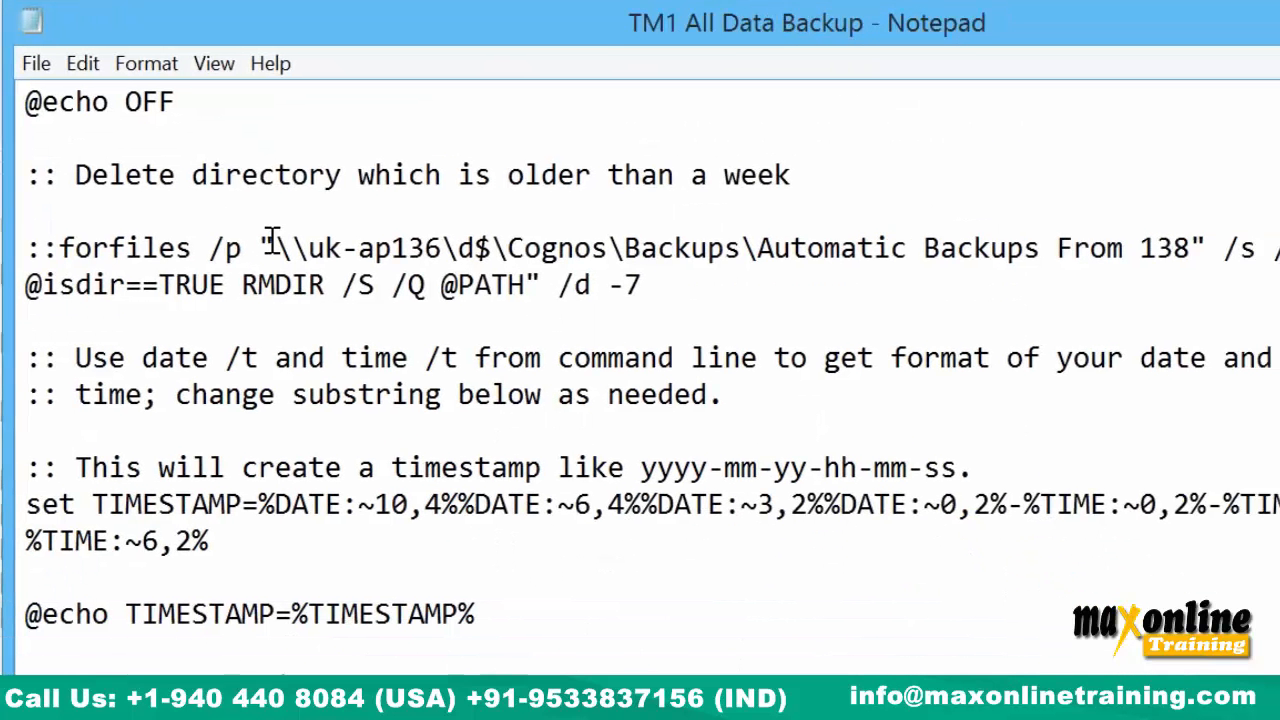
pyautogui.moveTo(273, 248); pyautogui.dragTo(757, 271)
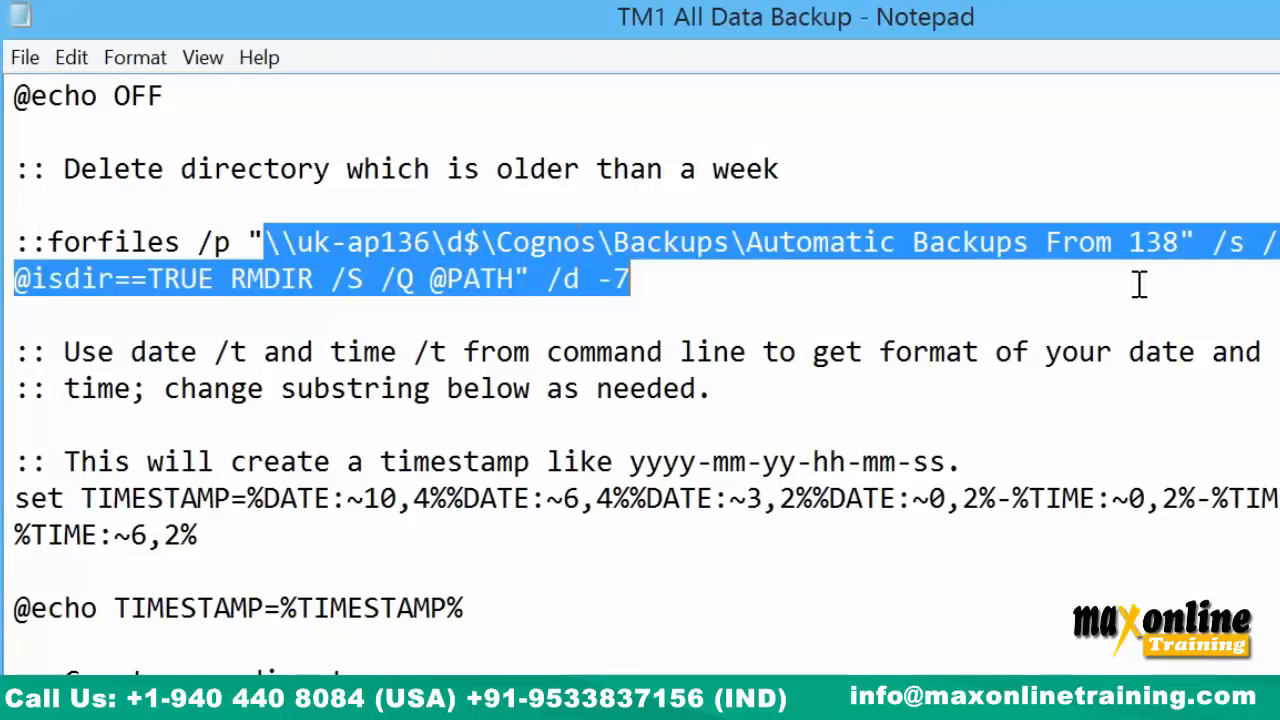
pyautogui.scroll(-2, 283, 600)
pyautogui.moveTo(182, 535); pyautogui.dragTo(14, 535)
pyautogui.moveTo(98, 668); pyautogui.dragTo(8, 665)
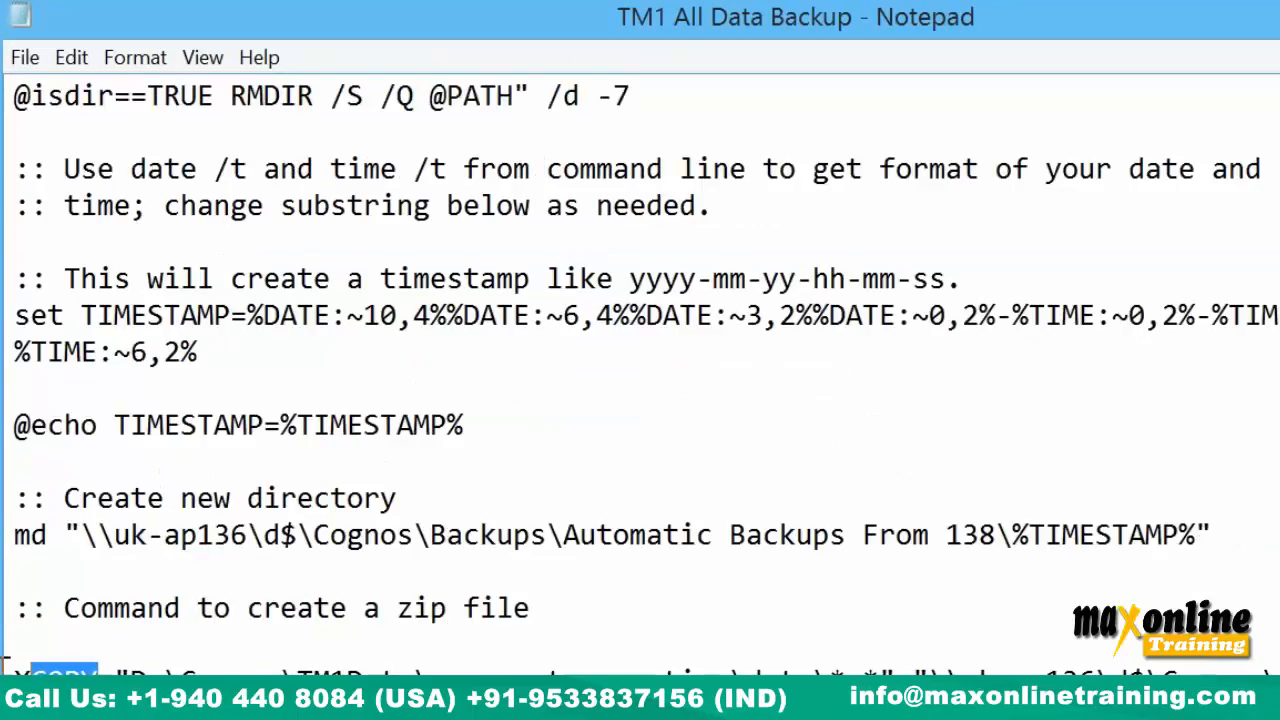
pyautogui.moveTo(346, 665); pyautogui.dragTo(1275, 668)
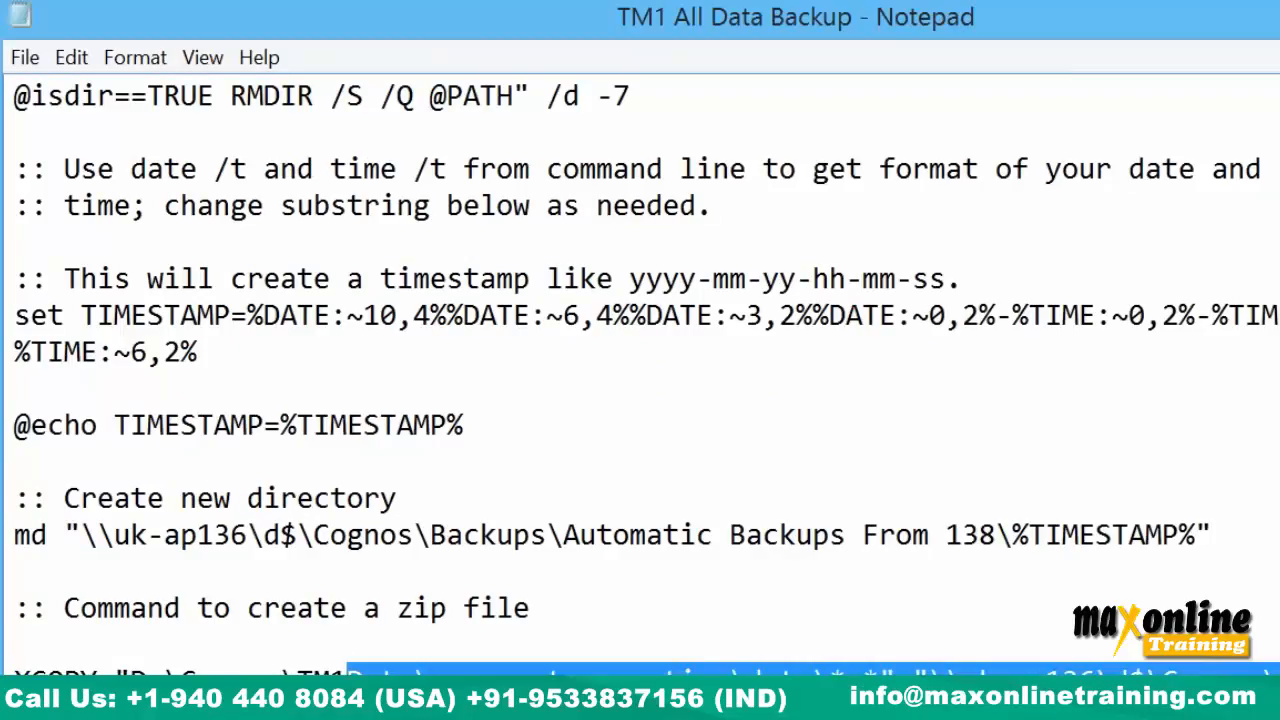
pyautogui.moveTo(1148, 716); pyautogui.dragTo(1278, 716)
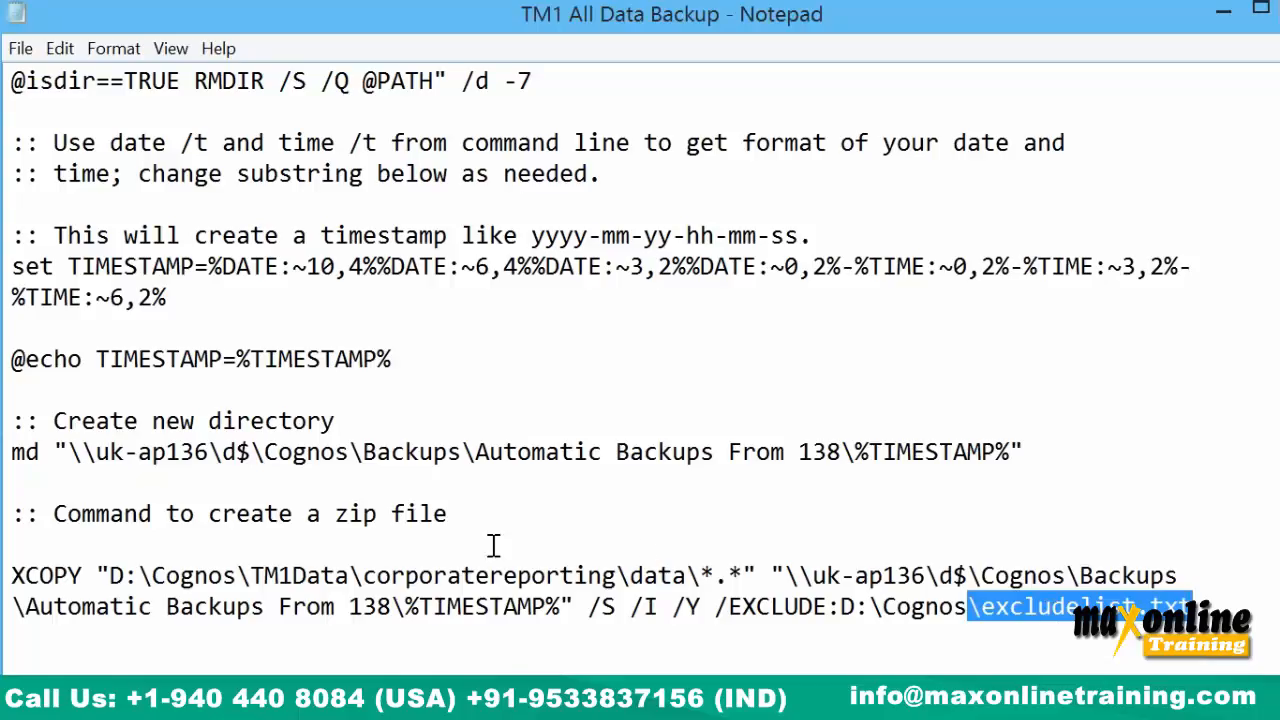
pyautogui.moveTo(348, 570); pyautogui.dragTo(30, 5)
pyautogui.click(274, 106)
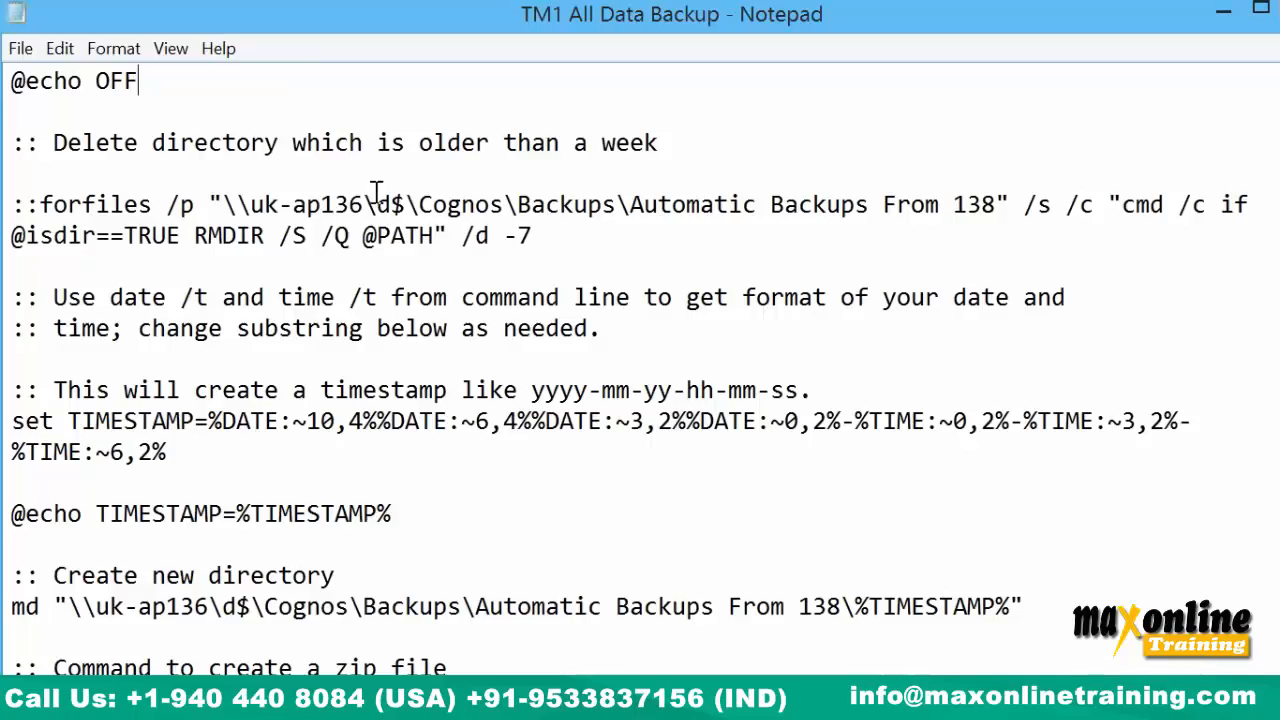
pyautogui.scroll(-2, 373, 195)
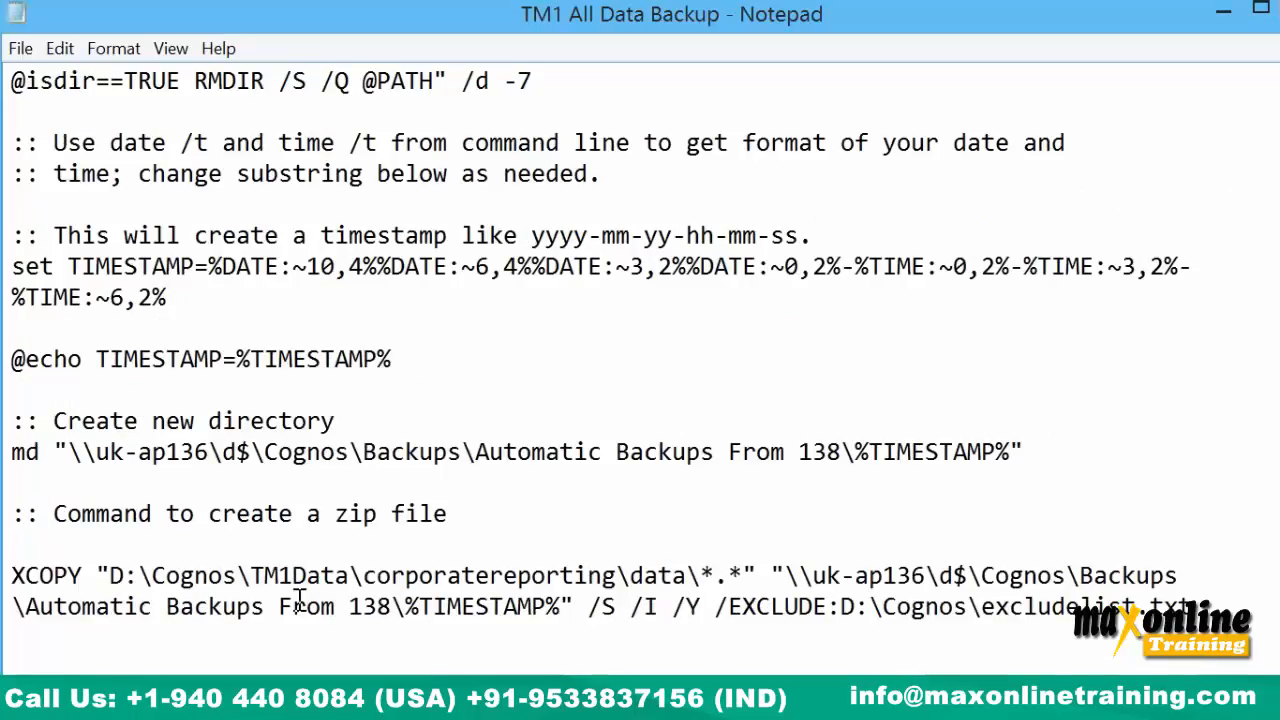
pyautogui.moveTo(292, 606); pyautogui.dragTo(391, 606)
pyautogui.moveTo(826, 575); pyautogui.dragTo(1024, 575)
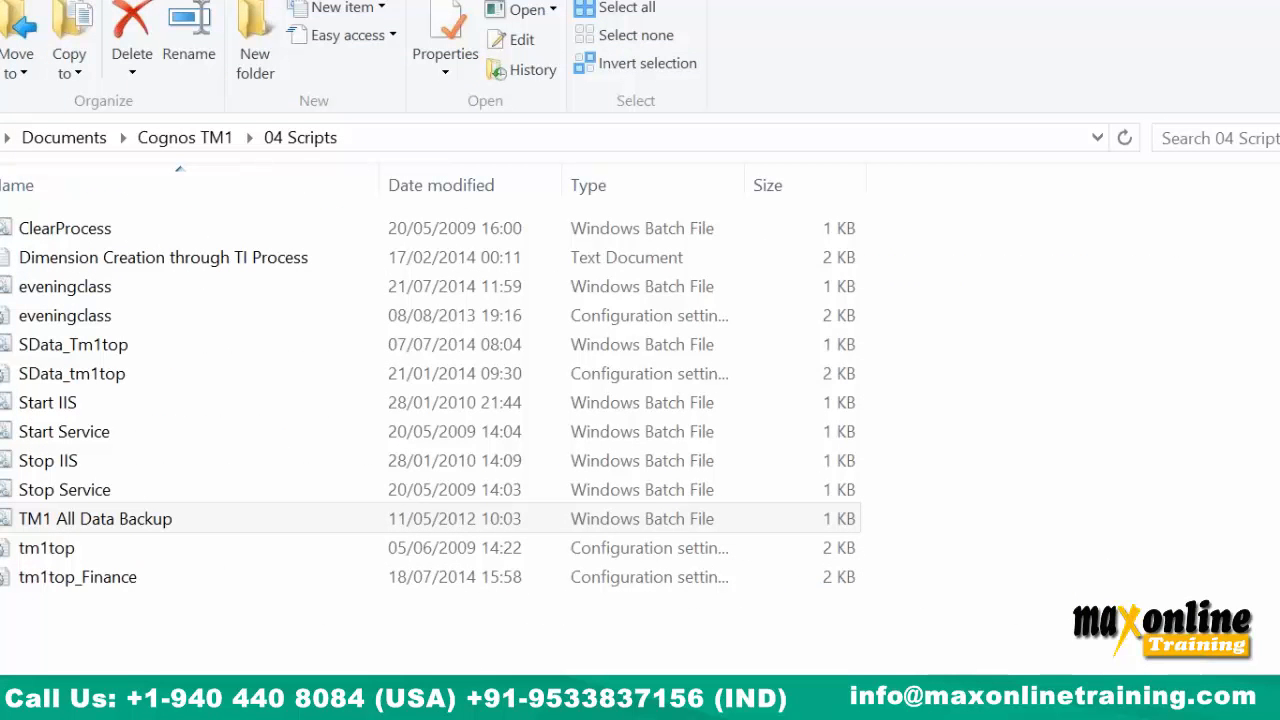
# Open the Start IIS script in Notepad via Edit and highlight IIS Admin Service.
pyautogui.click(165, 688)
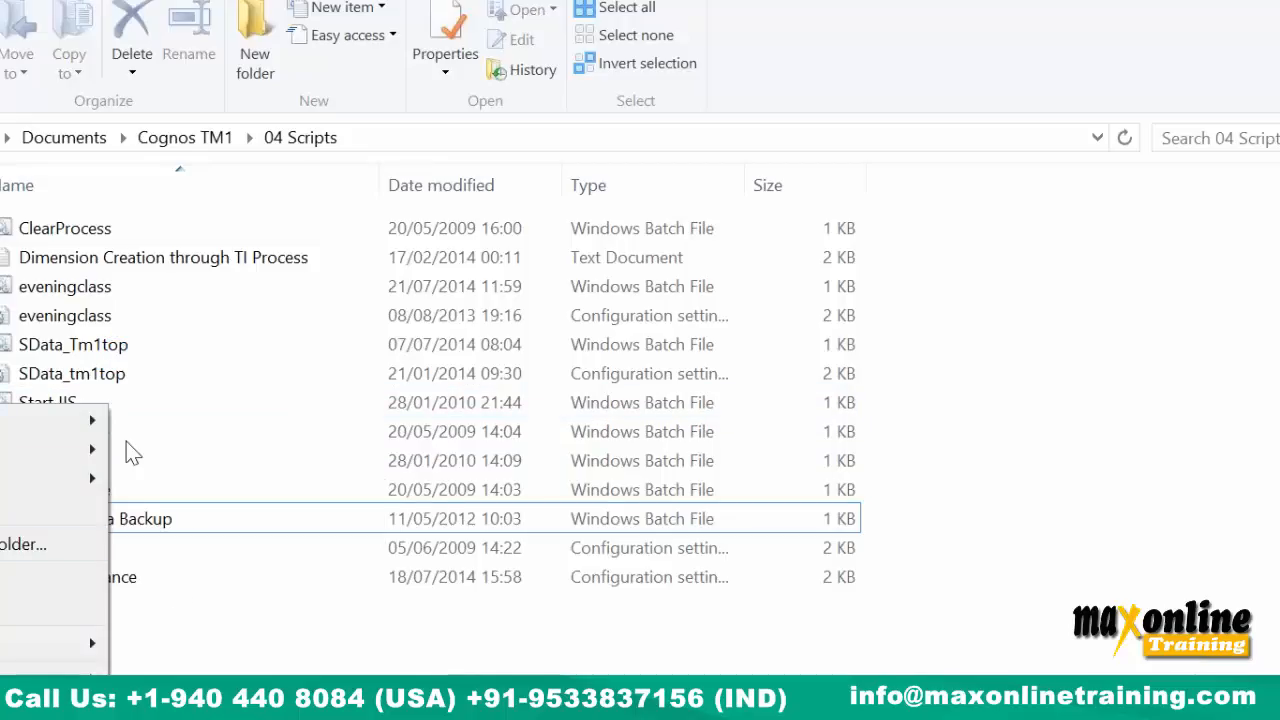
pyautogui.click(177, 617)
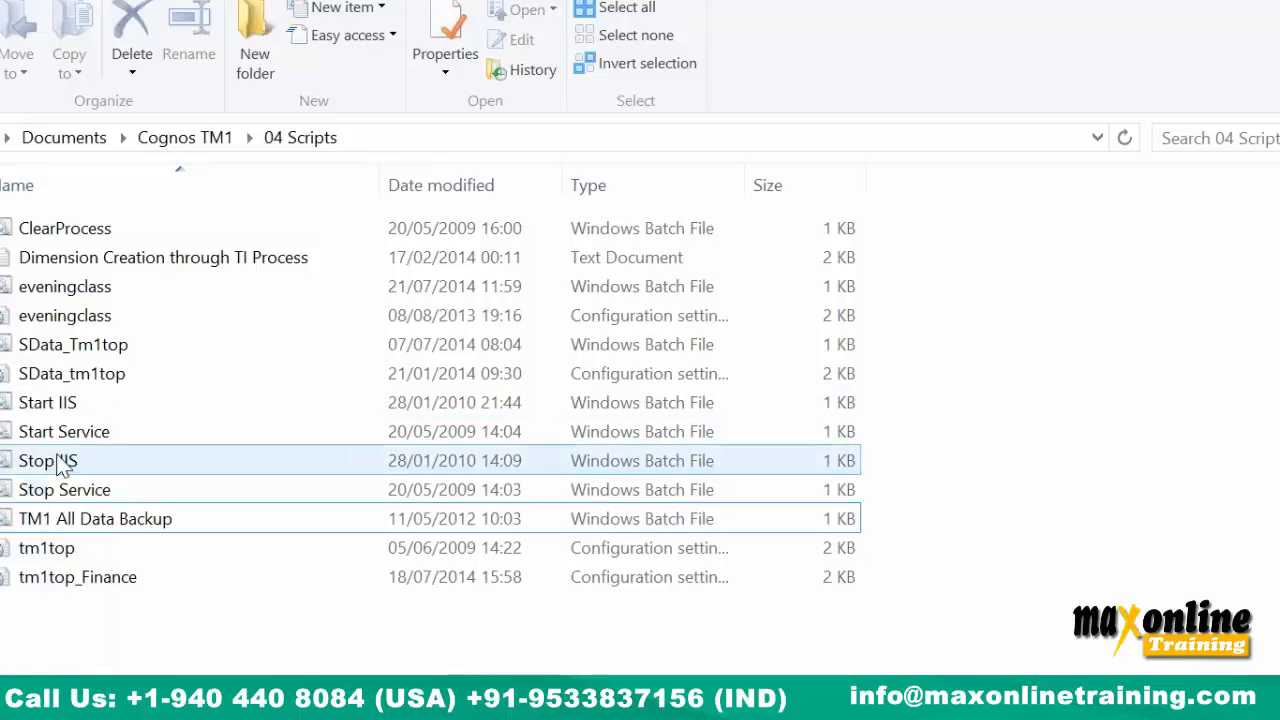
pyautogui.click(78, 406)
pyautogui.rightClick(77, 407)
pyautogui.click(50, 345)
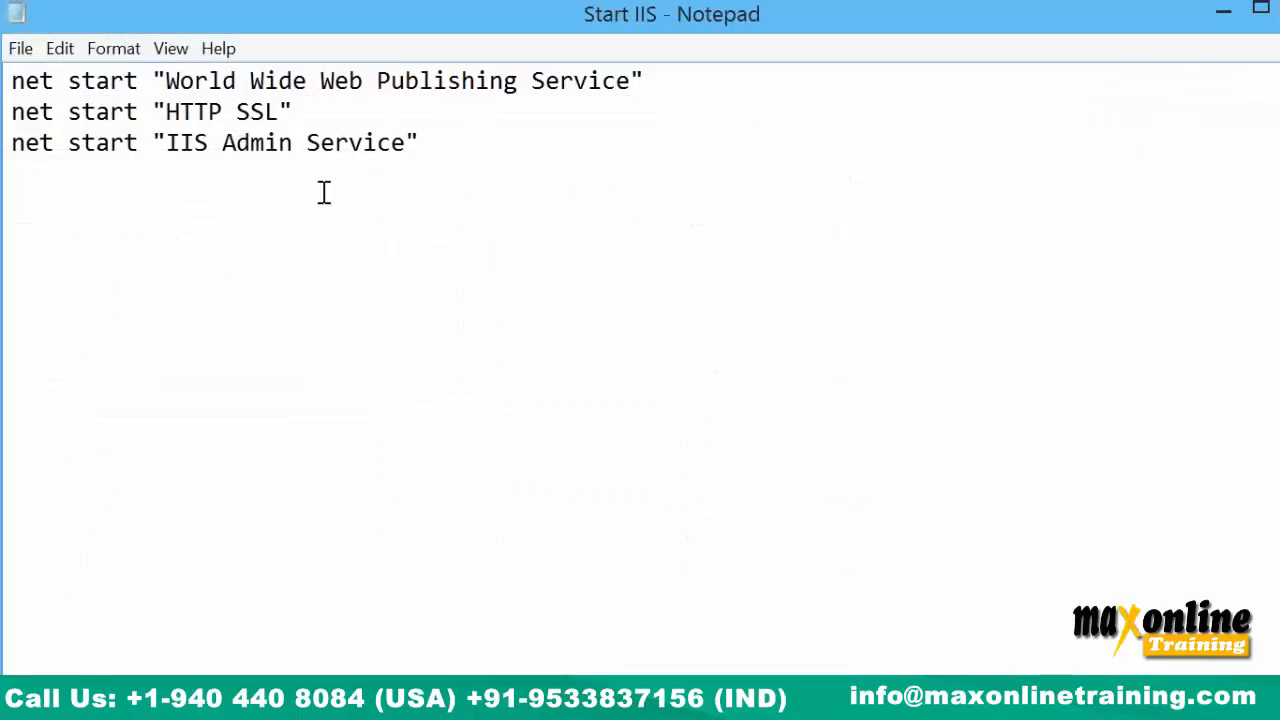
pyautogui.moveTo(166, 143); pyautogui.dragTo(464, 143)
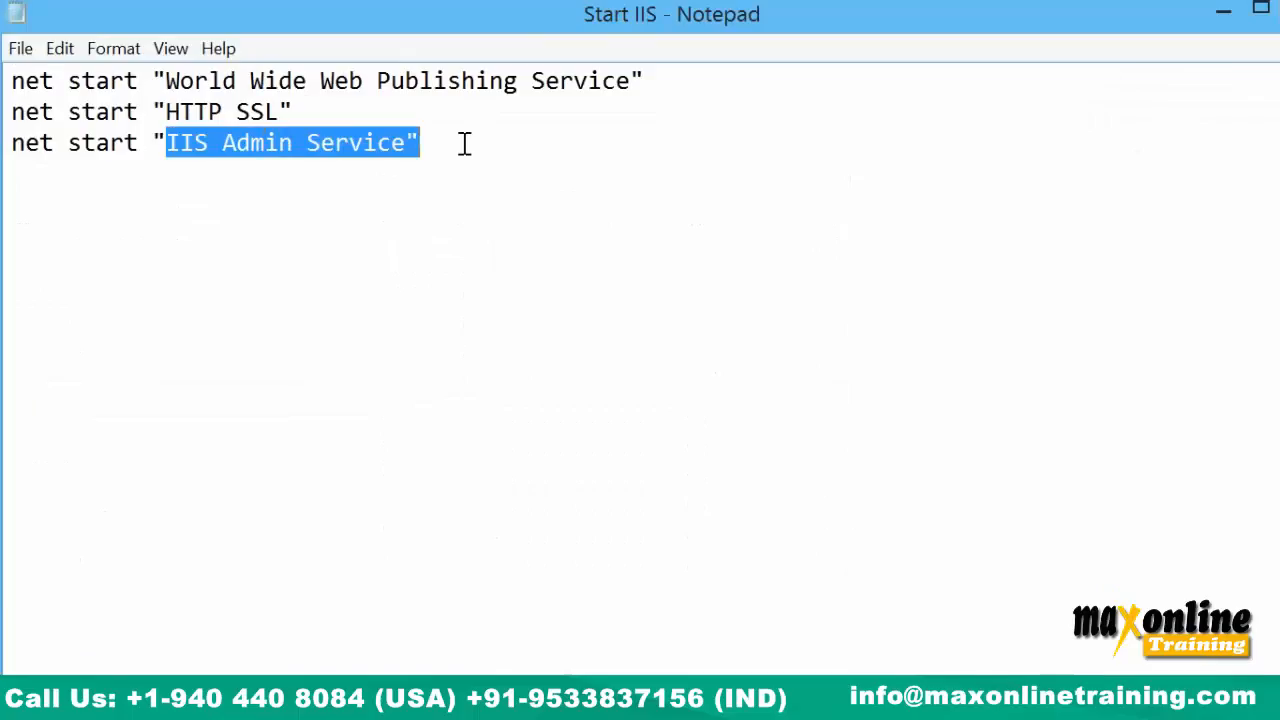